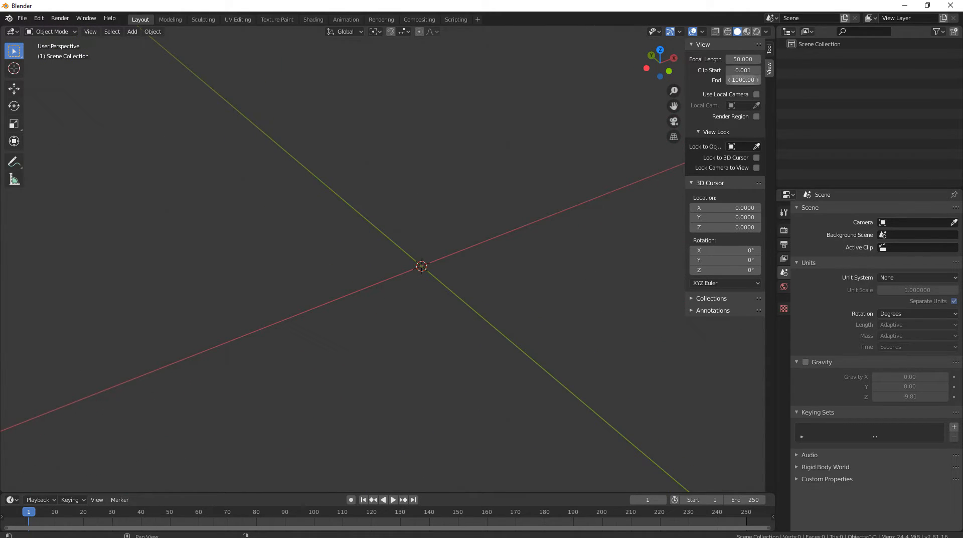
key(KP_7)
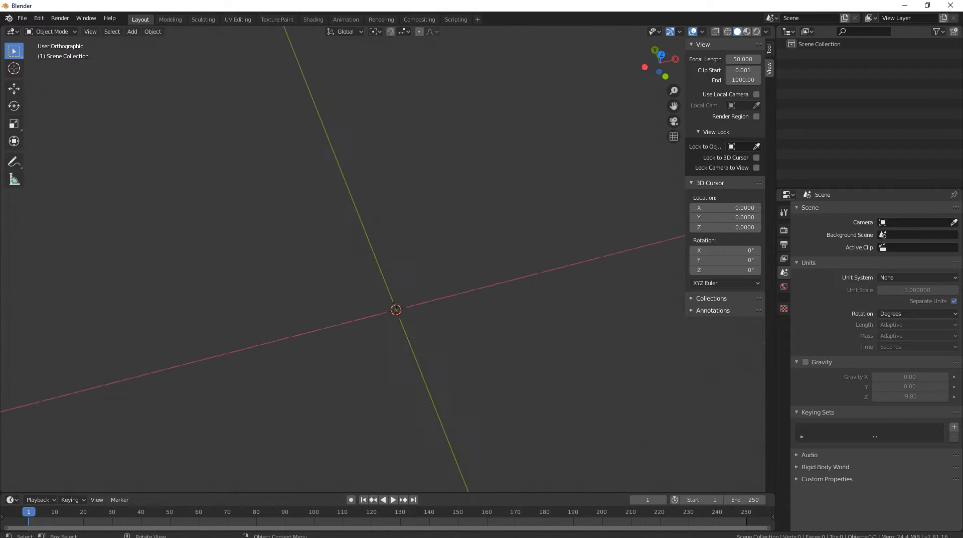
shift+middle_drag(402, 271, 405, 257)
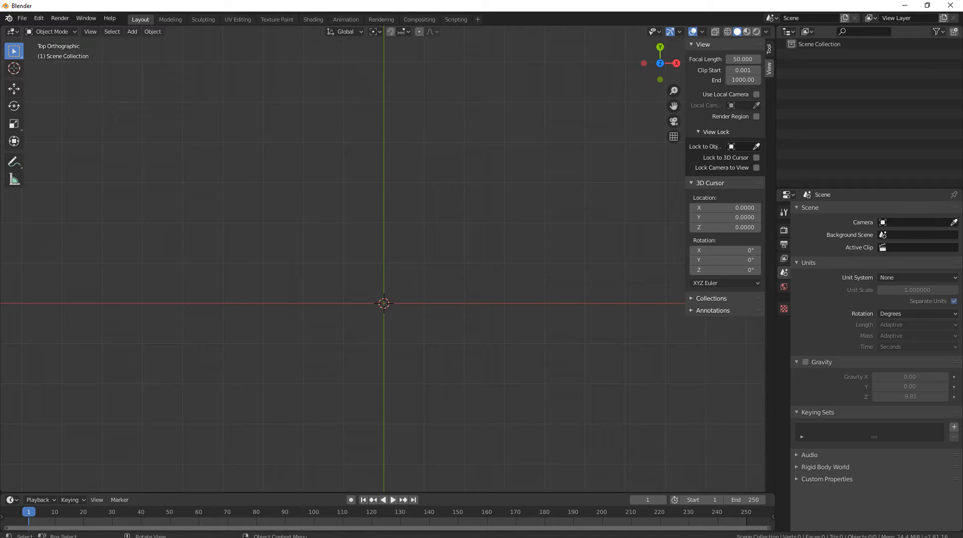
key(KP_1)
middle_drag(383, 261, 388, 288)
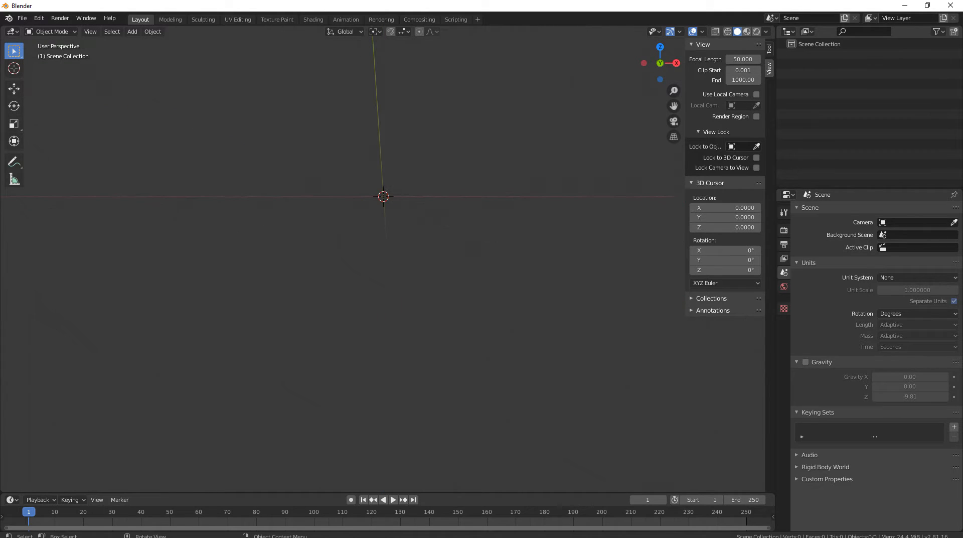
key(KP_7)
key(KP_1)
Add a cylinder mesh at the world origin from the top orthographic view.
key(KP_7)
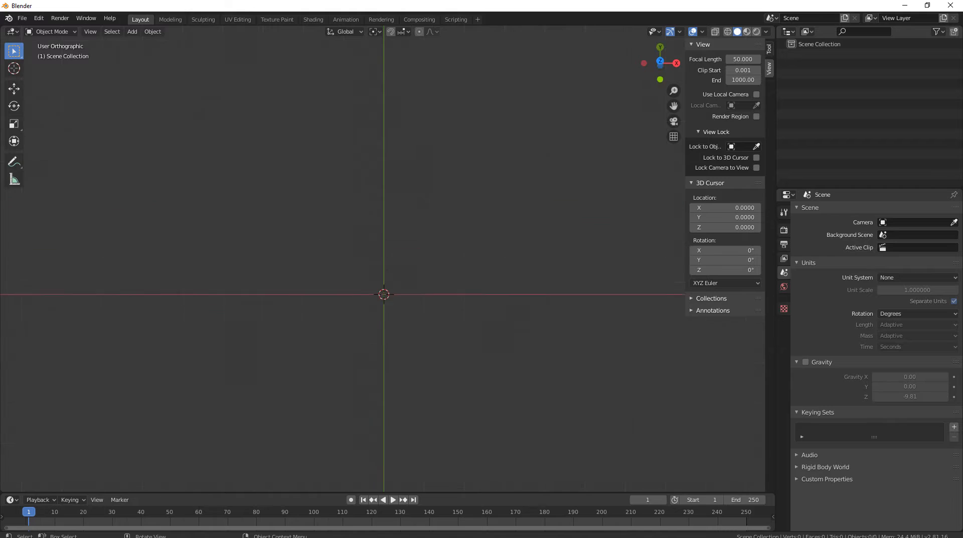
shift+middle_drag(384, 261, 339, 260)
scroll(378, 334, down, 3)
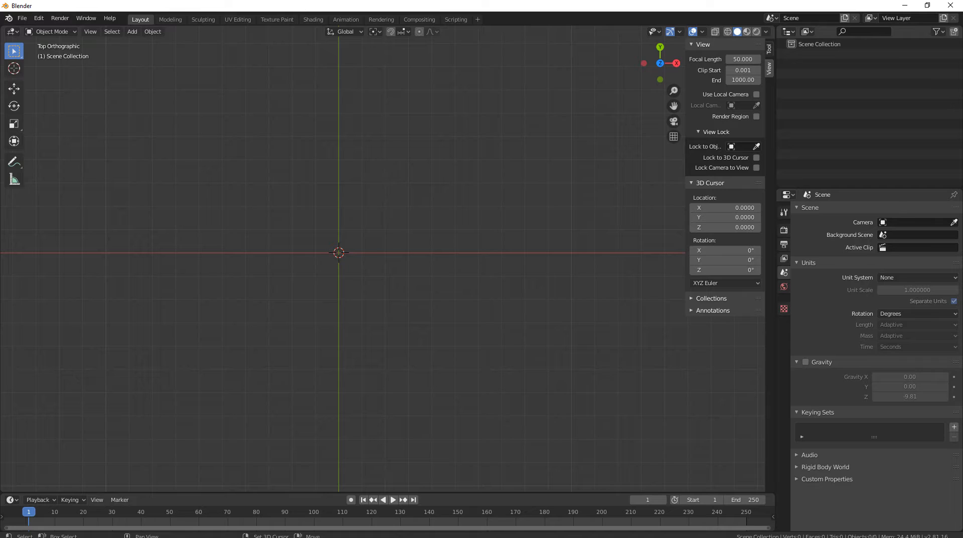
key(shift+a)
mouse_move(351, 297)
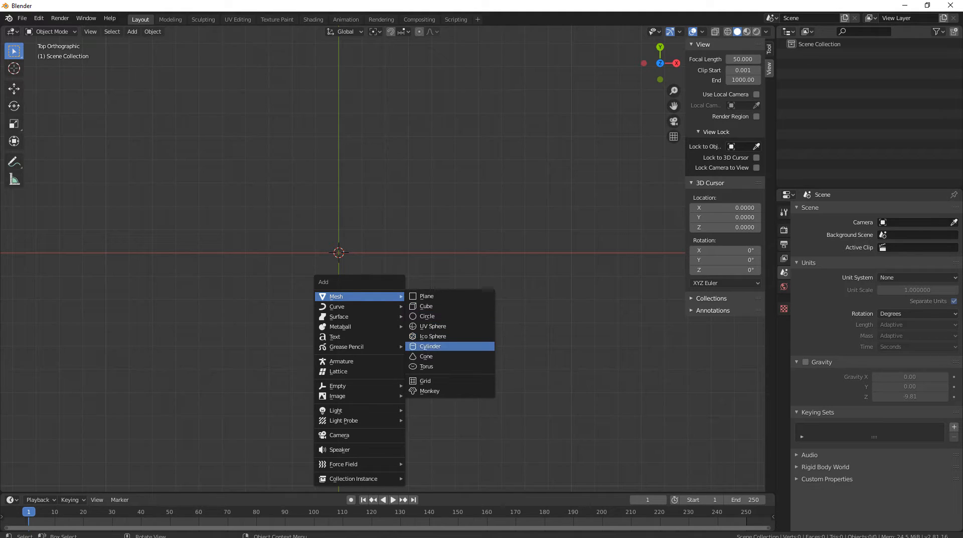
click(428, 346)
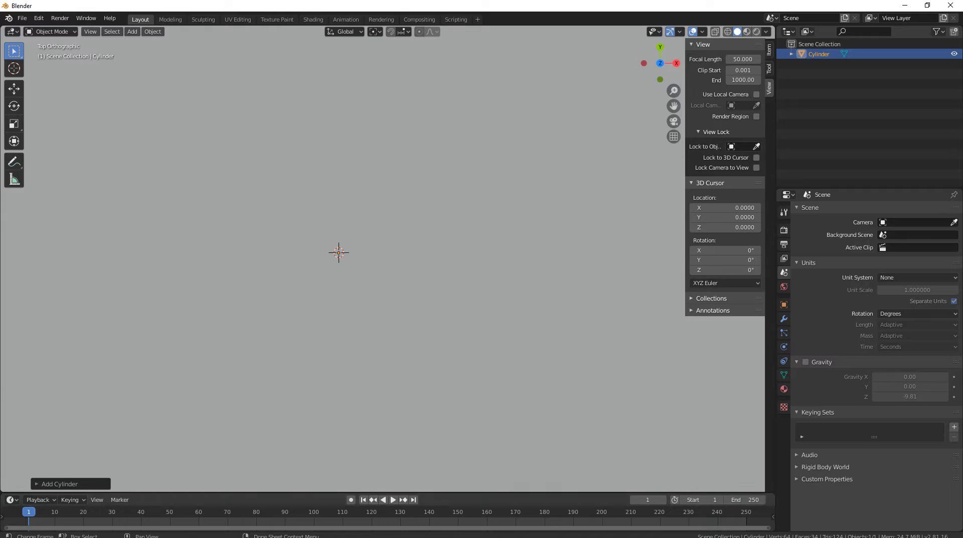
Set the new cylinder's vertex count to 8.
click(59, 484)
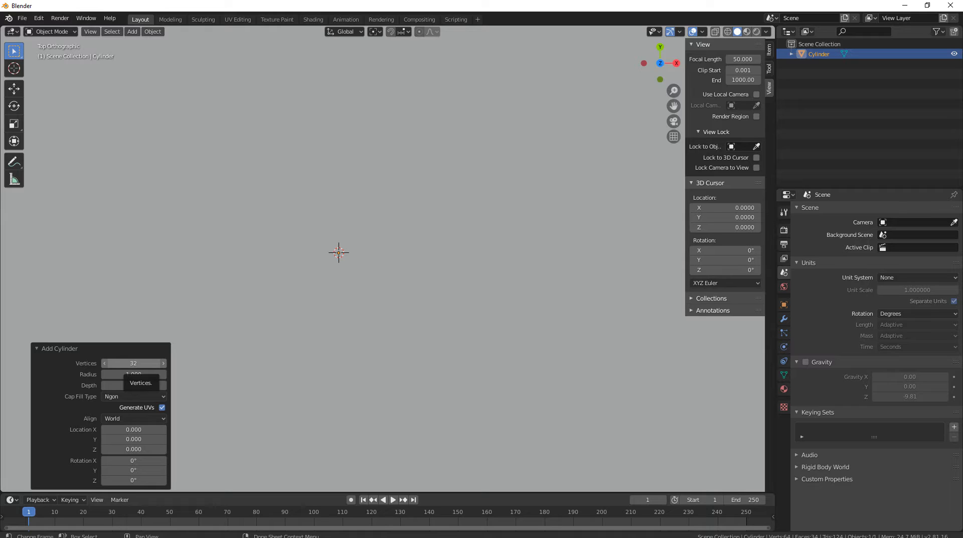
click(130, 363)
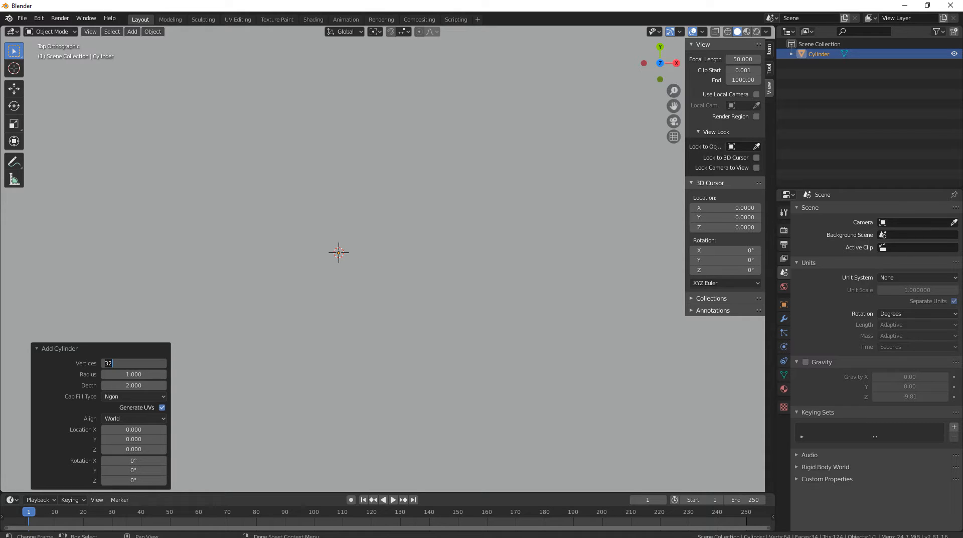
text(8)
key(Return)
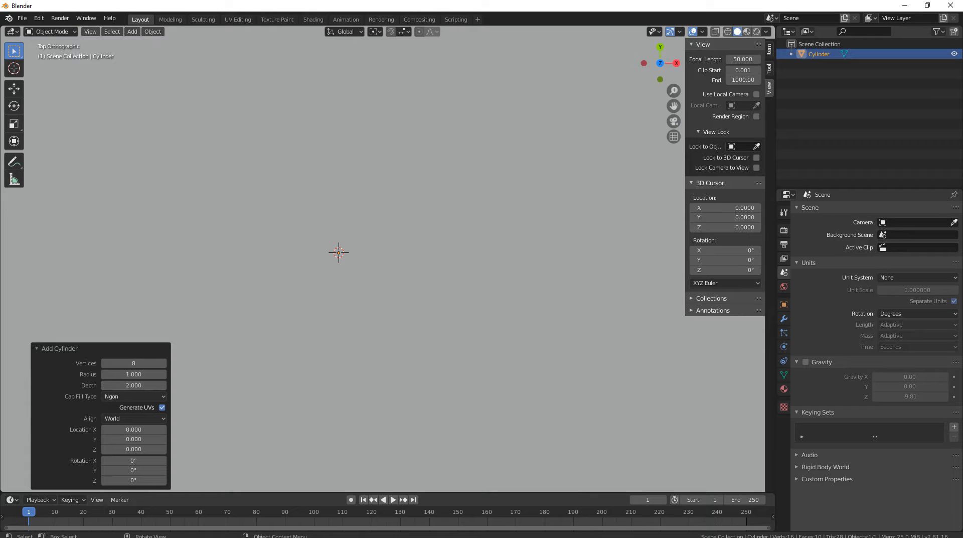
click(38, 348)
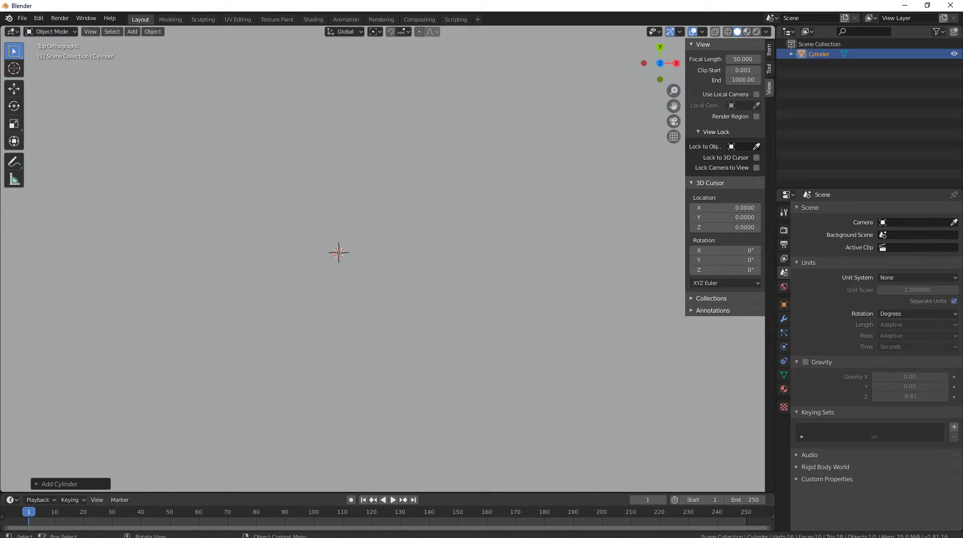
Rotate the cylinder 90 degrees about the global Y axis from the front view so it lies along X.
key(KP_Decimal)
middle_drag(381, 281, 407, 217)
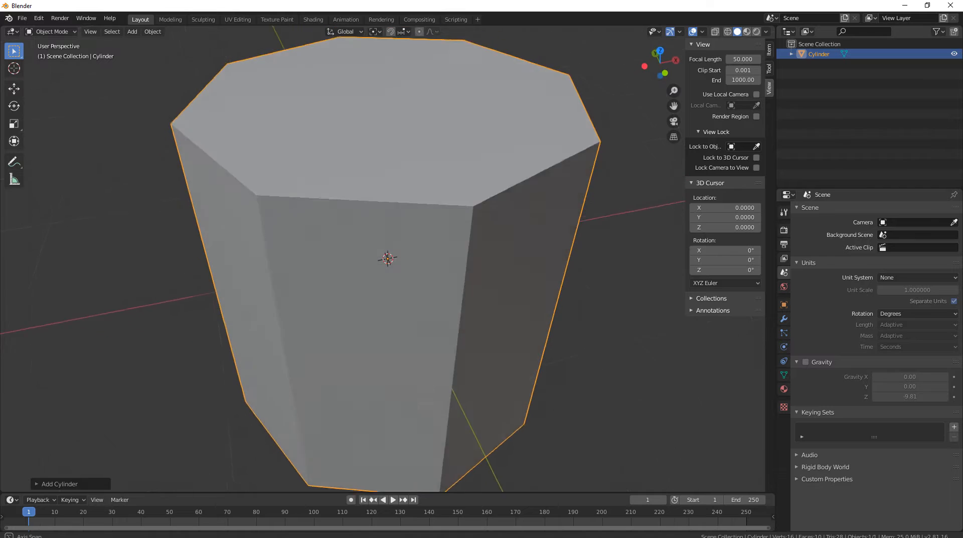
scroll(388, 258, down, 4)
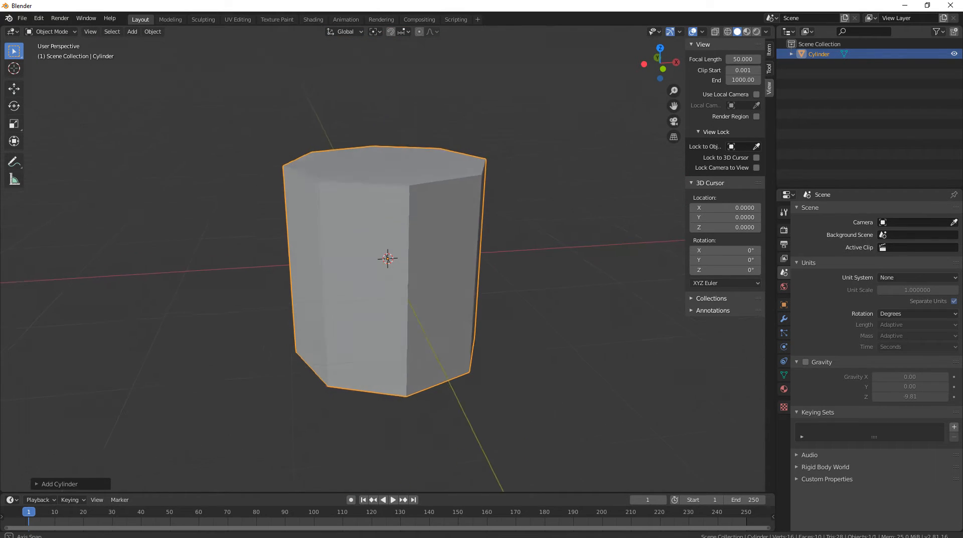
middle_drag(388, 259, 514, 290)
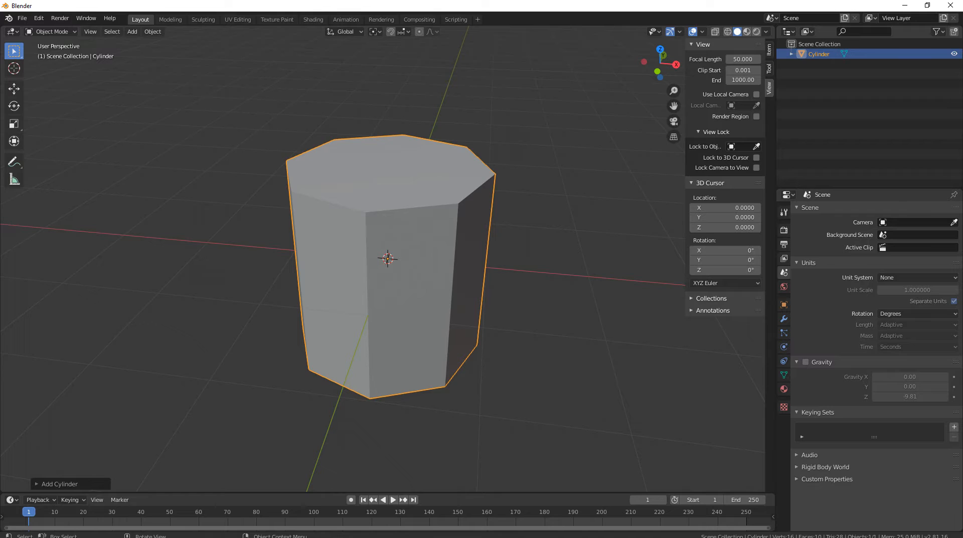
key(KP_1)
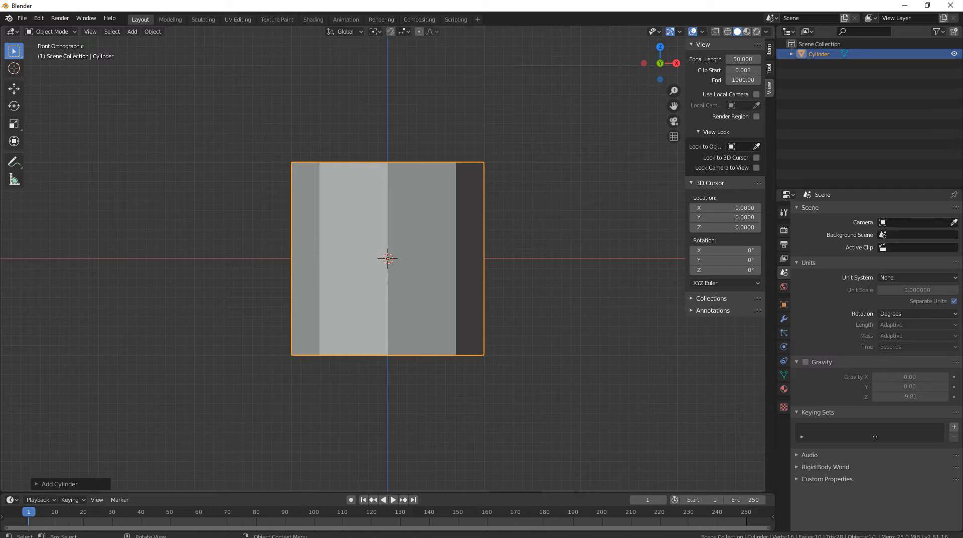
key(r)
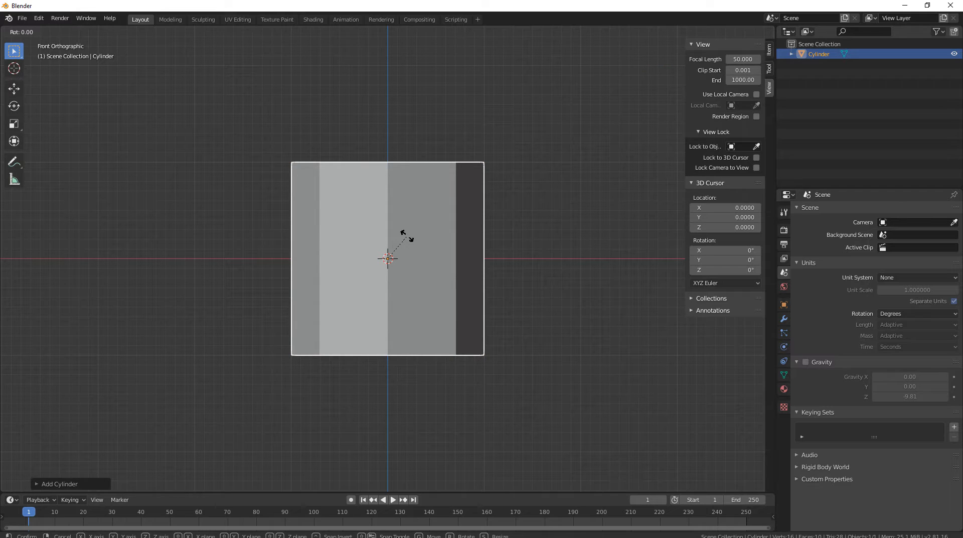
key(y)
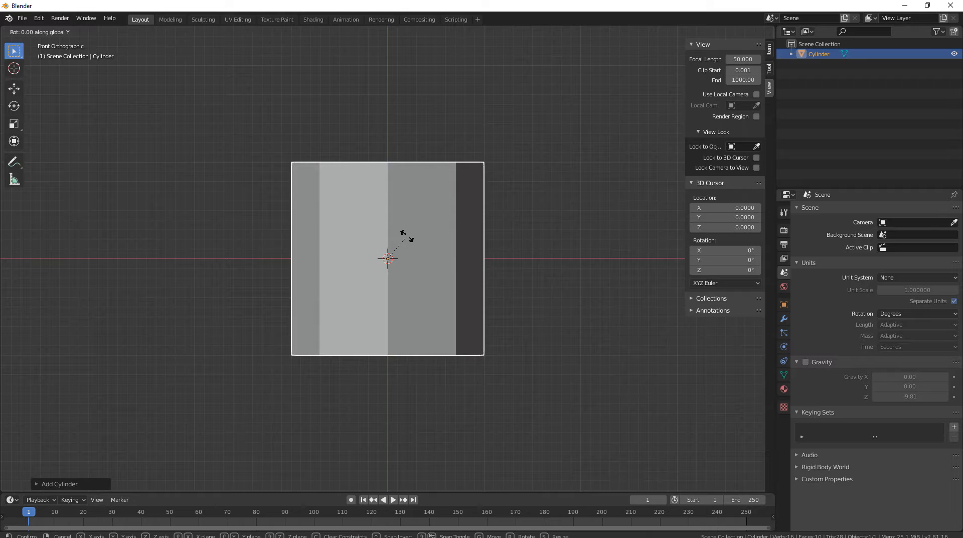
text(9)
key(BackSpace)
key(Return)
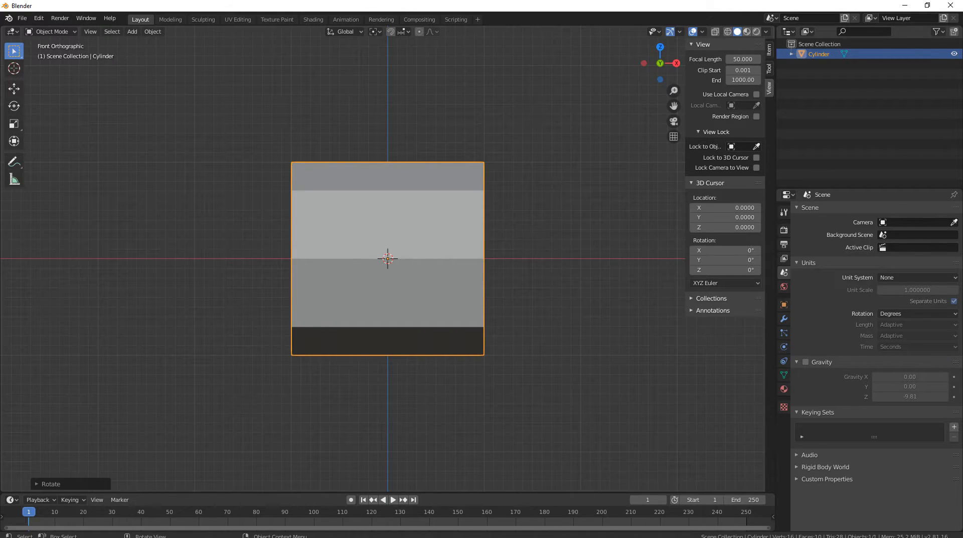
Apply all transforms to the rotated cylinder.
middle_drag(356, 240, 356, 276)
key(KP_1)
key(ctrl+a)
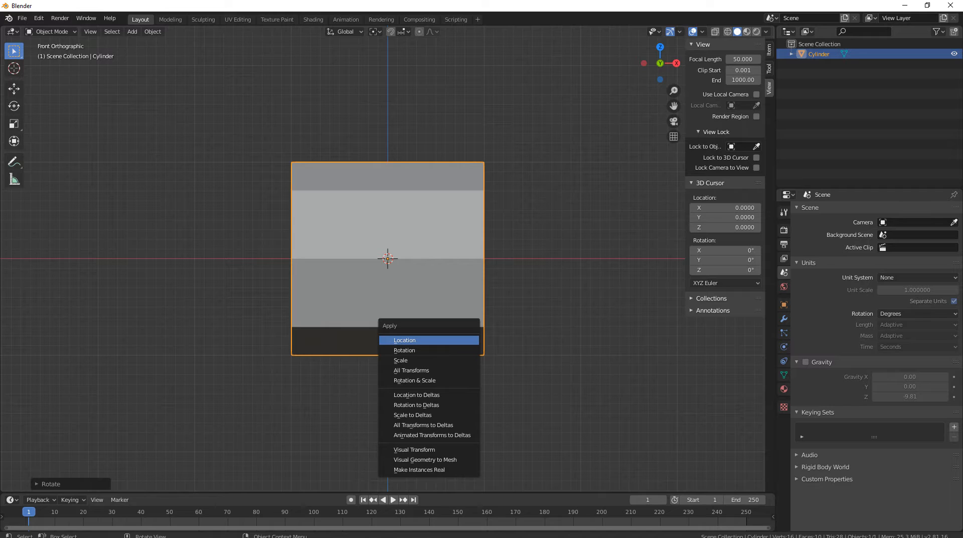
key(Escape)
key(alt+a)
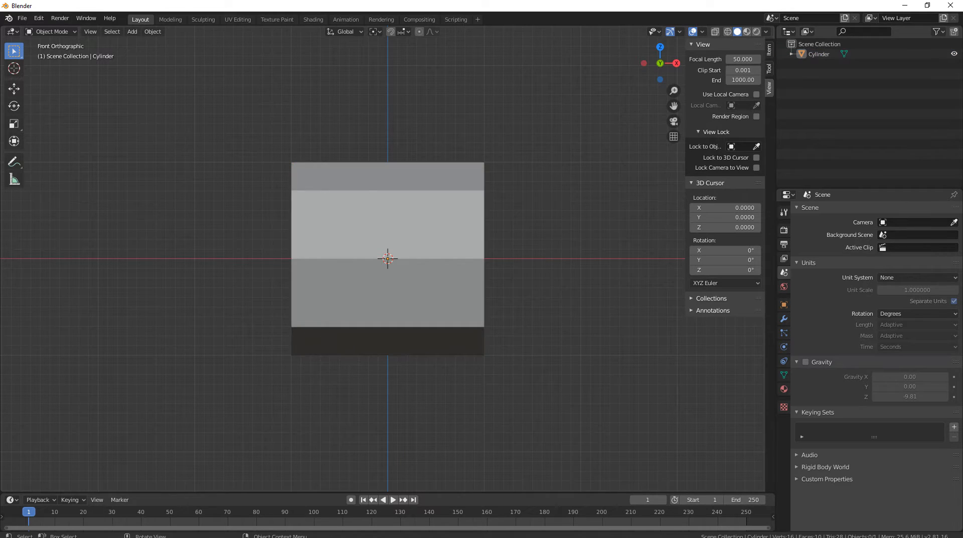
key(a)
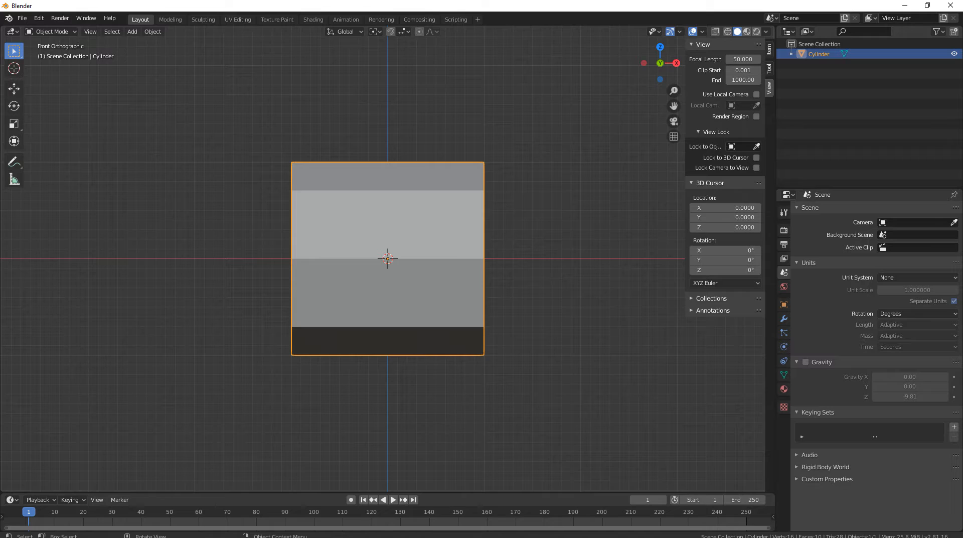
key(ctrl+a)
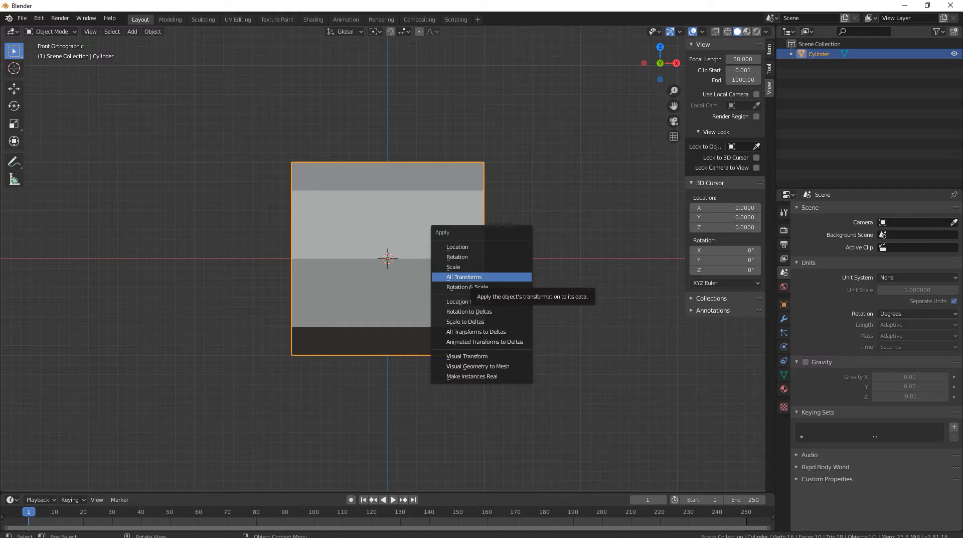
key(Return)
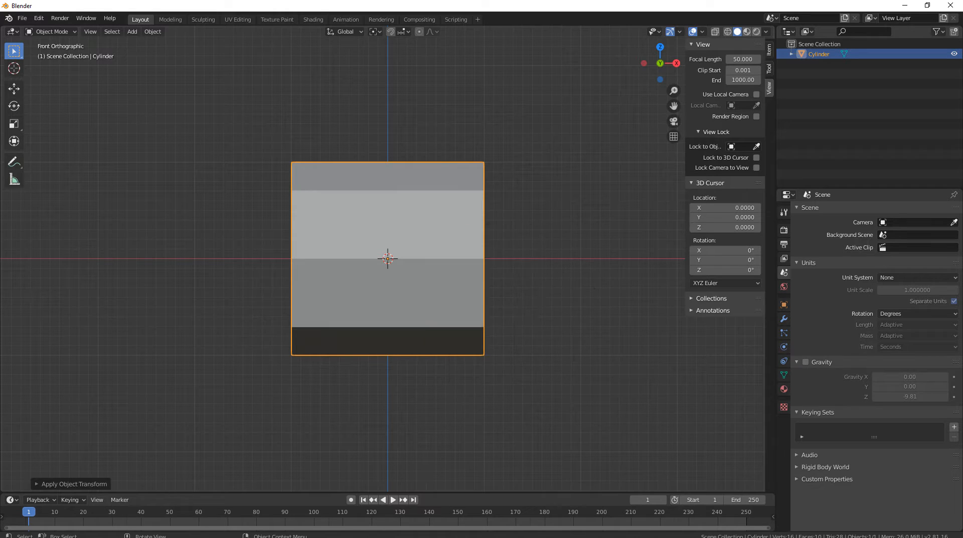
Set the cylinder's X dimension to 12.
mouse_move(387, 258)
middle_down()
mouse_move(395, 274)
mouse_move(422, 282)
mouse_move(361, 274)
mouse_move(401, 273)
mouse_move(382, 274)
middle_up()
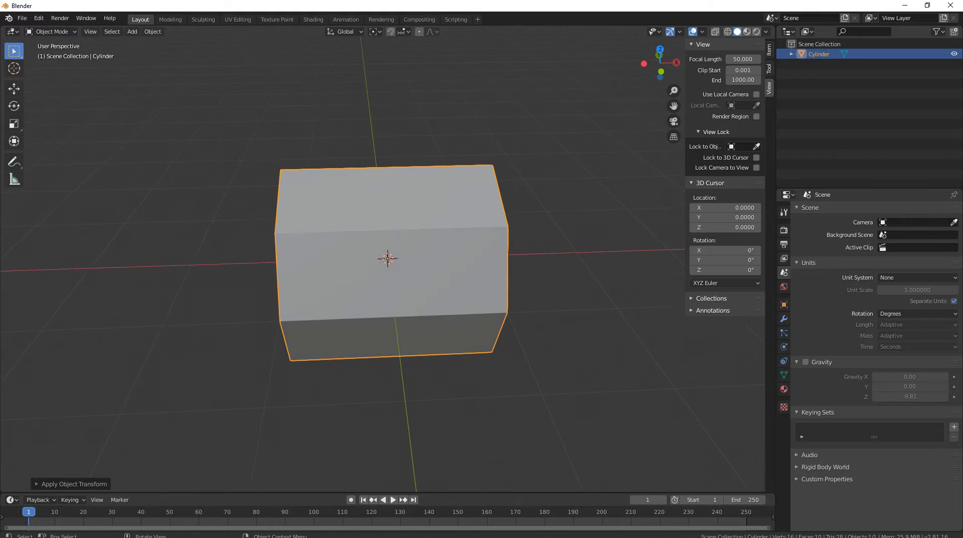
key(Tab)
key(Tab)
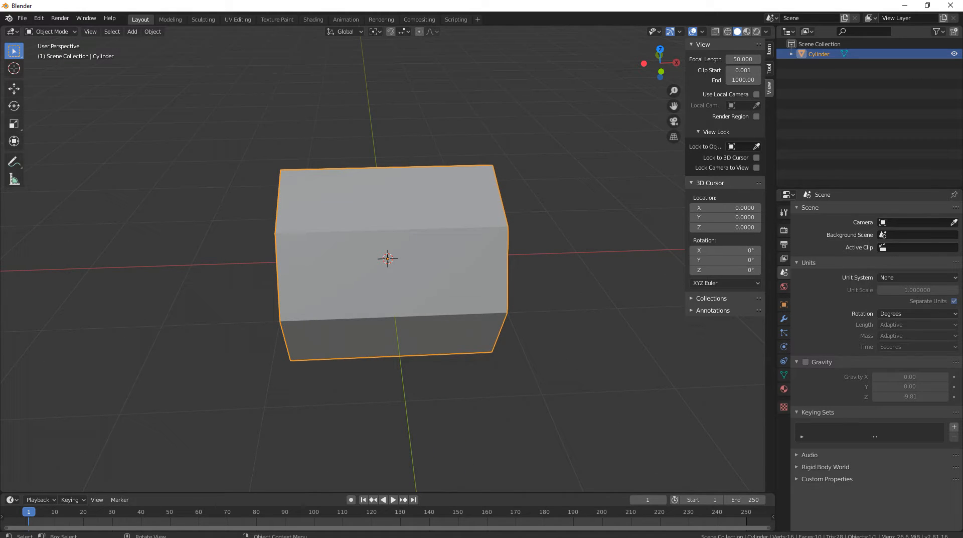
click(769, 50)
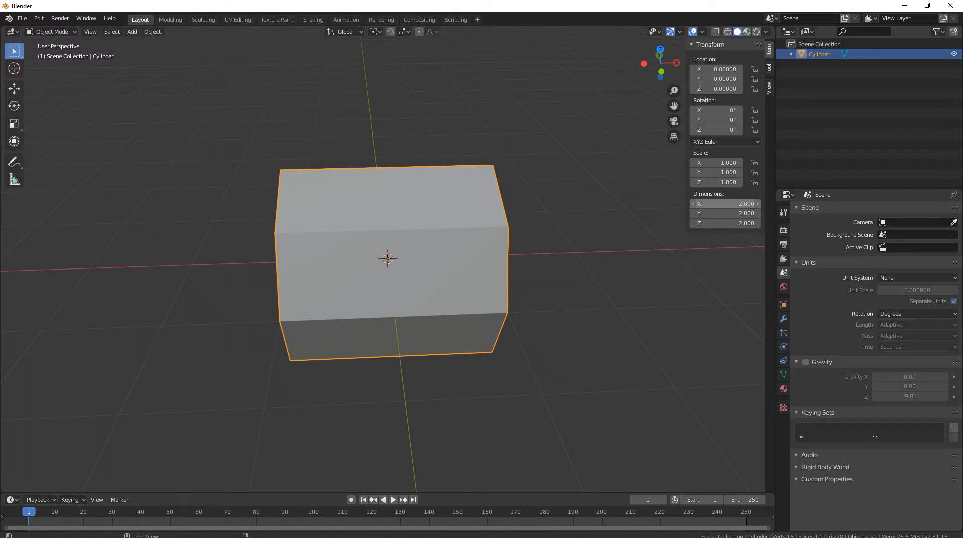
click(725, 203)
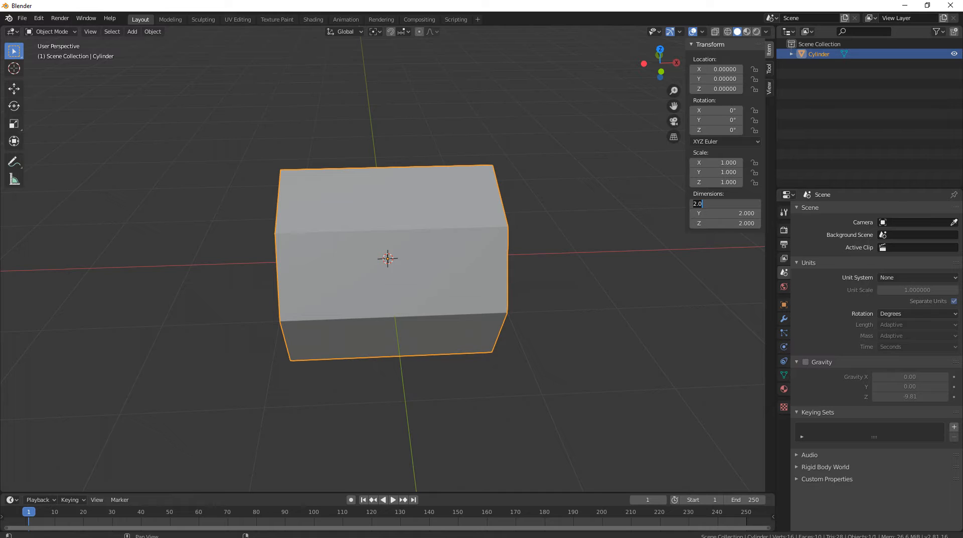
text(12)
key(Return)
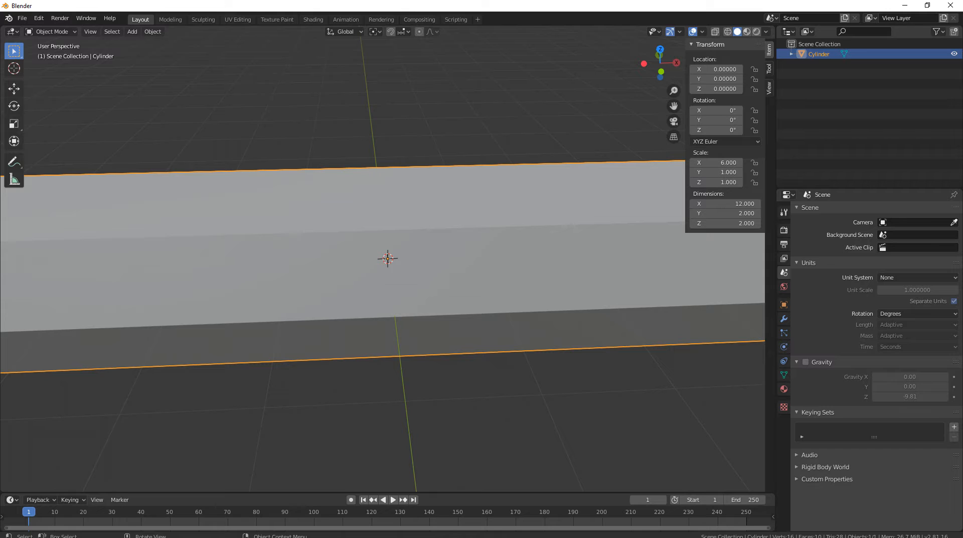
scroll(387, 258, down, 5)
shift+middle_drag(388, 258, 457, 258)
key(Tab)
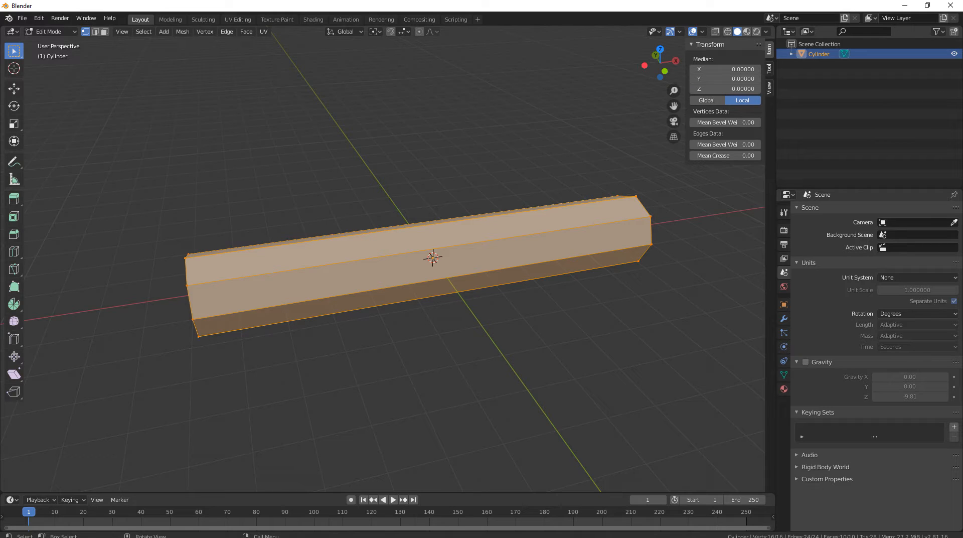
key(Tab)
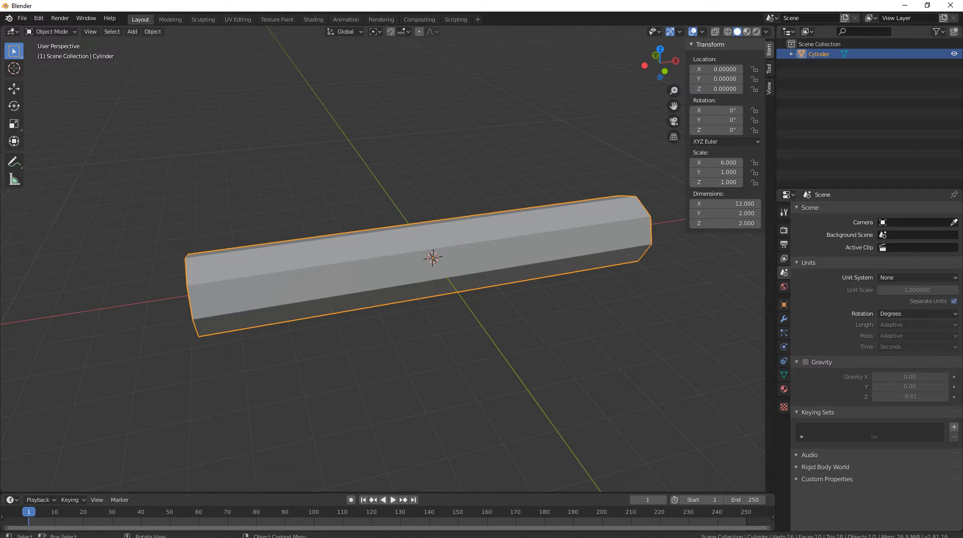
click(52, 32)
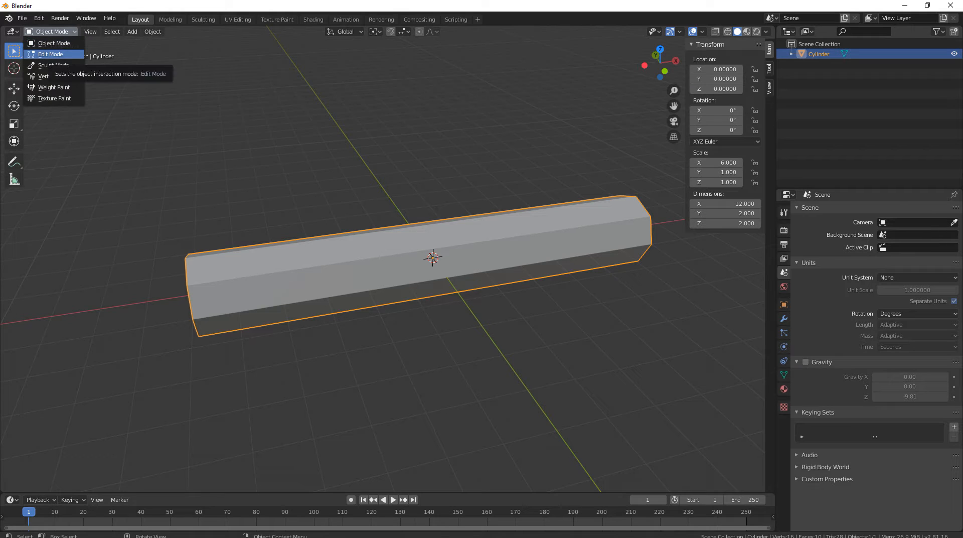
click(50, 54)
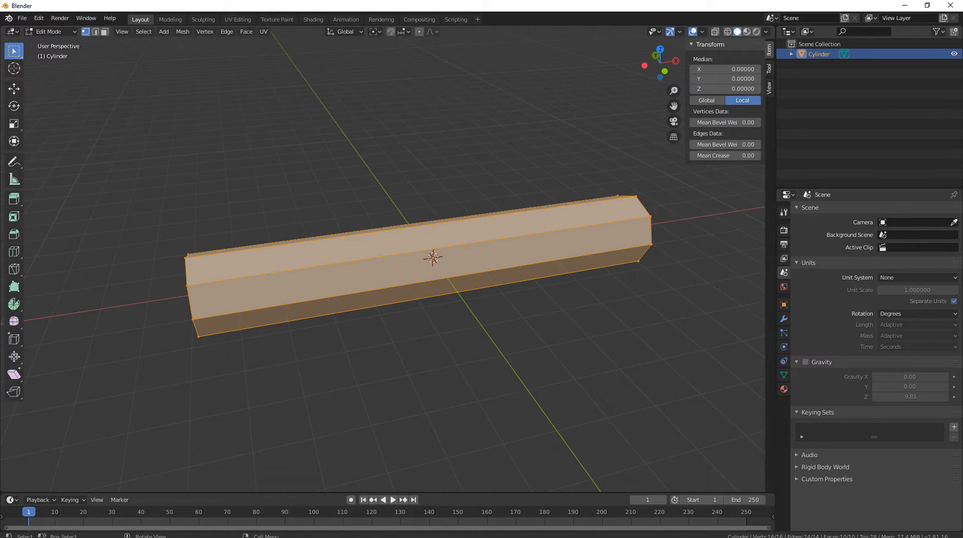
key(Tab)
key(Tab)
key(Tab)
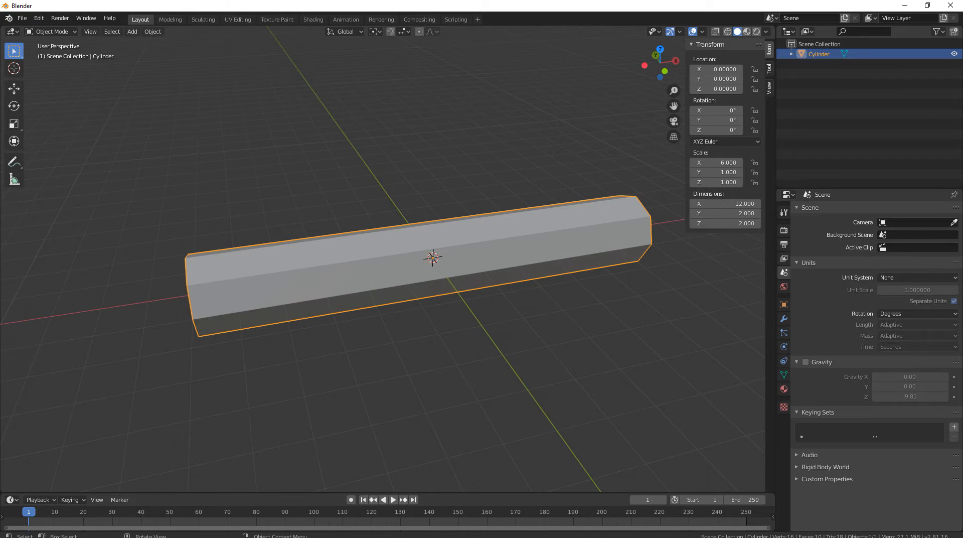
key(alt+a)
key(a)
key(alt+a)
key(a)
key(alt+a)
key(a)
key(alt+a)
key(a)
Add 11 evenly spaced loop cuts around the cylinder along its length, without sliding them.
key(Tab)
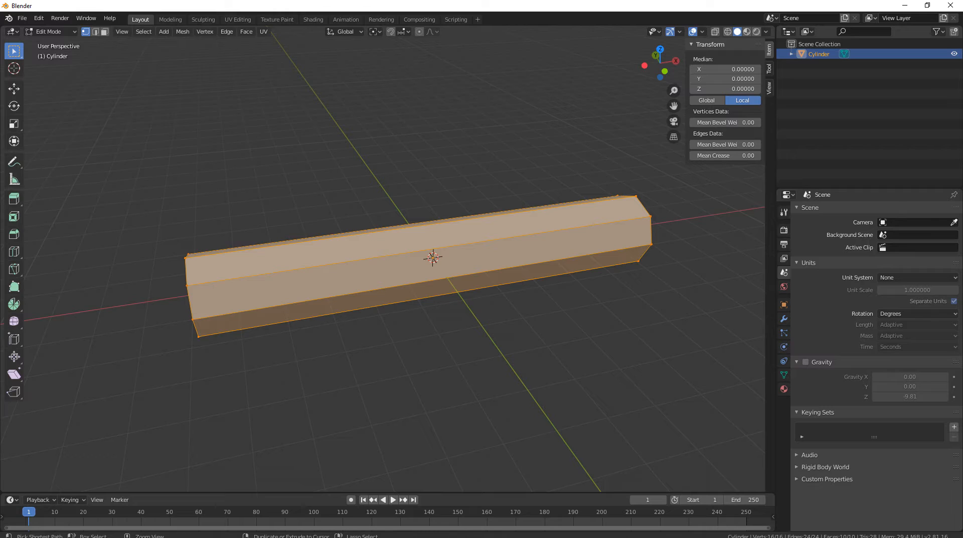
key(ctrl+r)
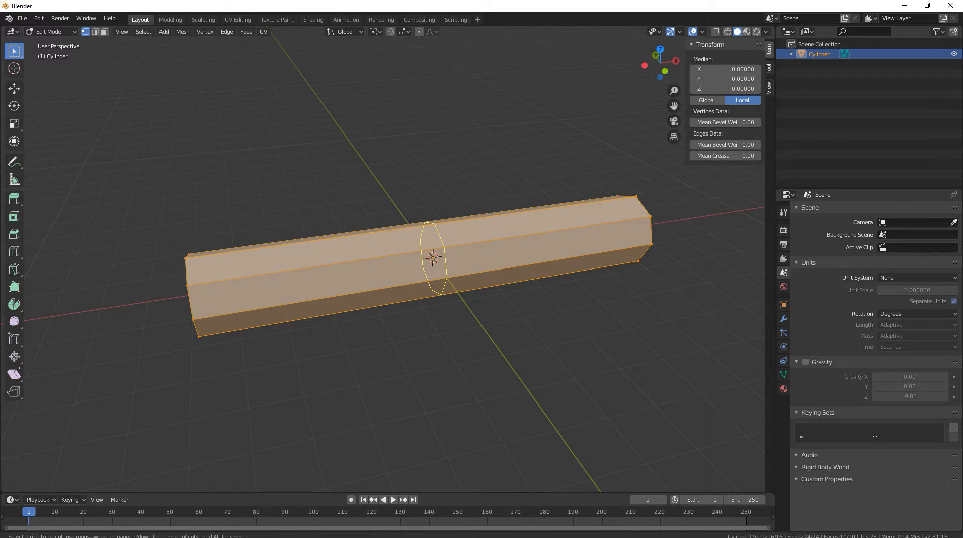
scroll(434, 259, up, 1)
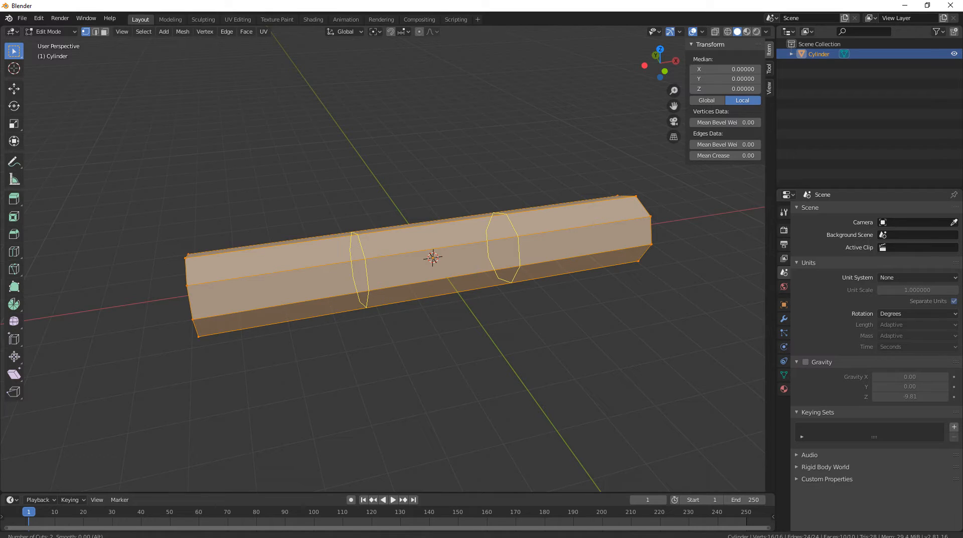
scroll(433, 257, up, 1)
scroll(433, 257, up, 1)
scroll(433, 258, up, 1)
scroll(433, 258, up, 1)
scroll(432, 258, up, 1)
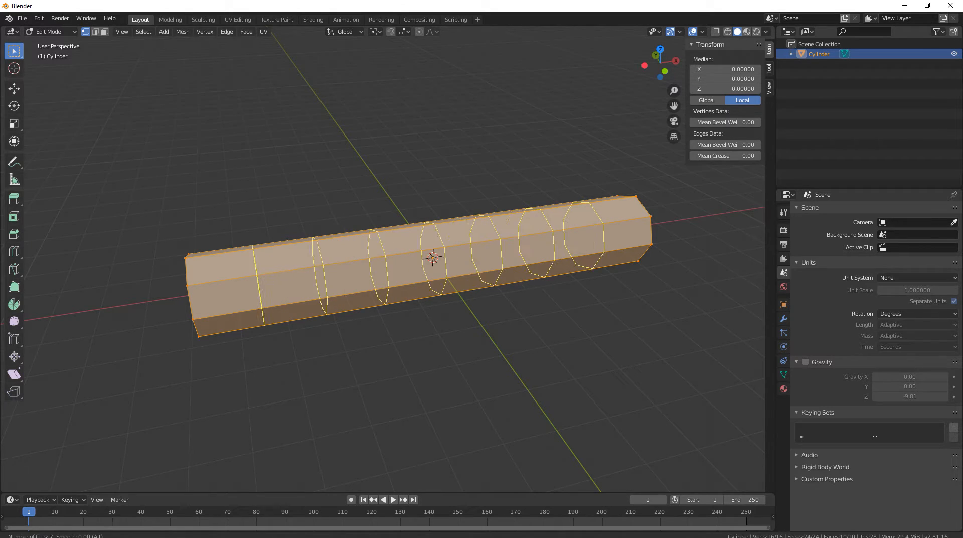
scroll(433, 258, up, 1)
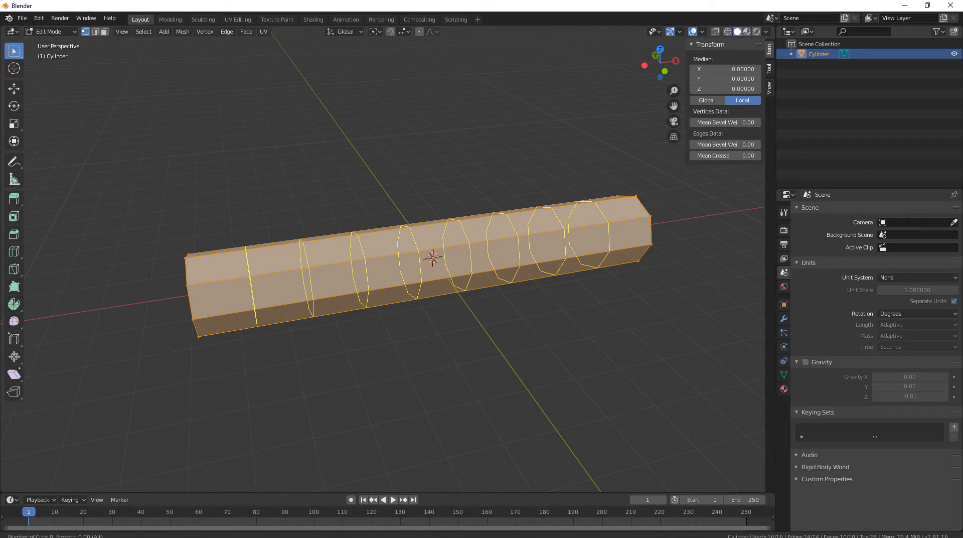
scroll(432, 257, up, 1)
scroll(433, 257, up, 1)
scroll(432, 258, up, 1)
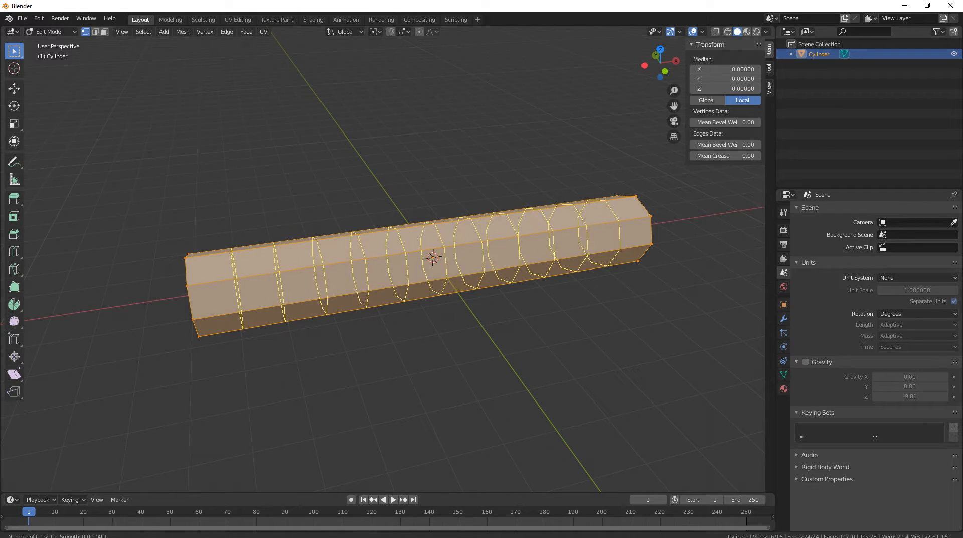
click(433, 257)
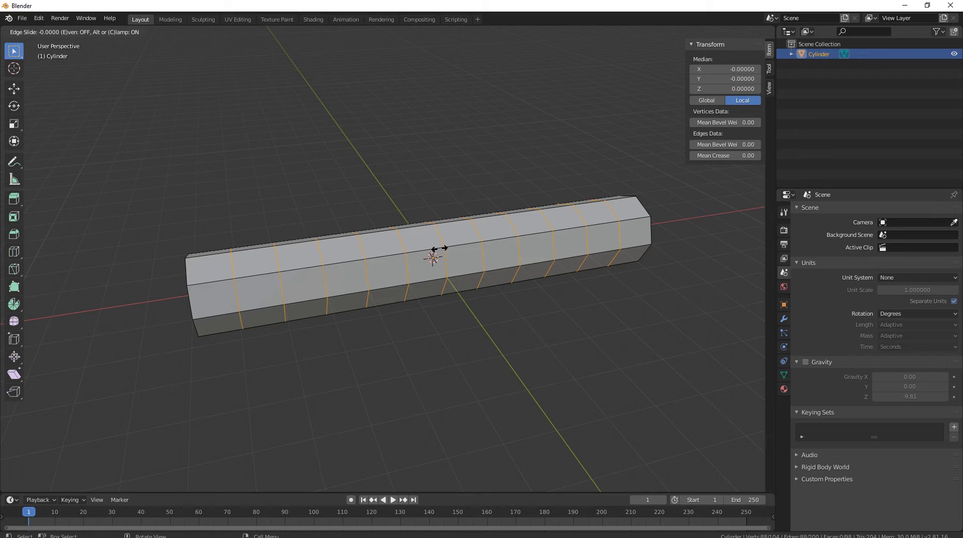
click(433, 258)
middle_drag(433, 258, 423, 280)
scroll(391, 265, down, 2)
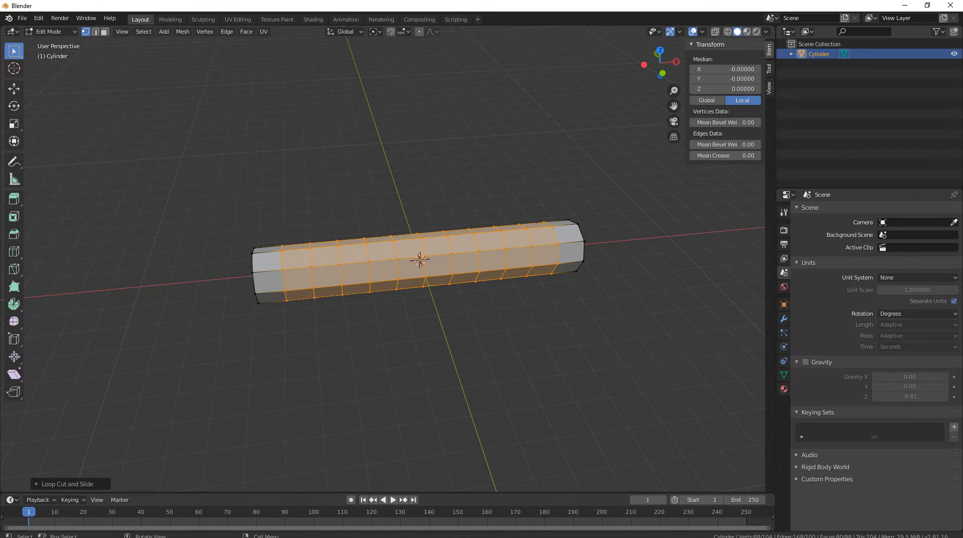
key(Tab)
middle_drag(401, 310, 433, 300)
click(51, 31)
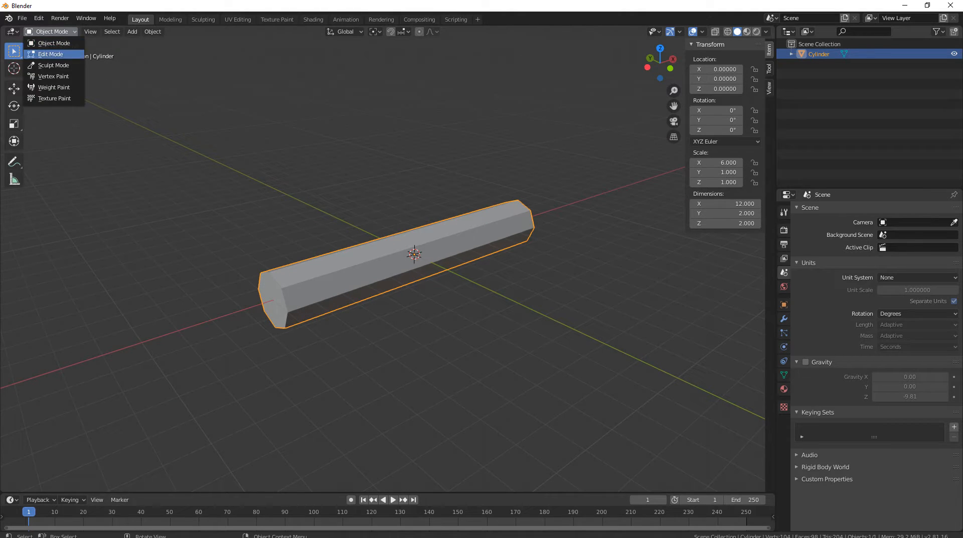
click(51, 54)
click(49, 31)
click(54, 43)
middle_drag(351, 230, 374, 228)
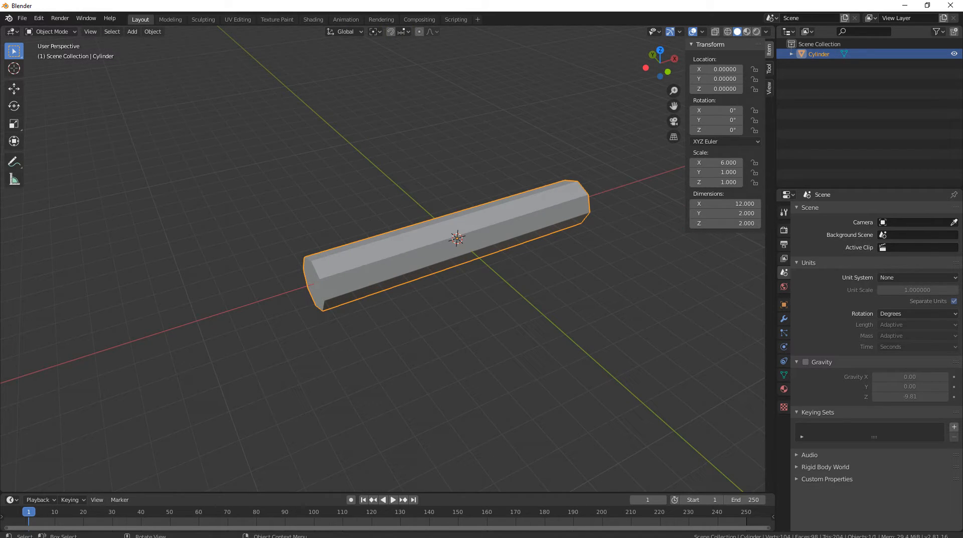
key(r)
key(Escape)
key(r)
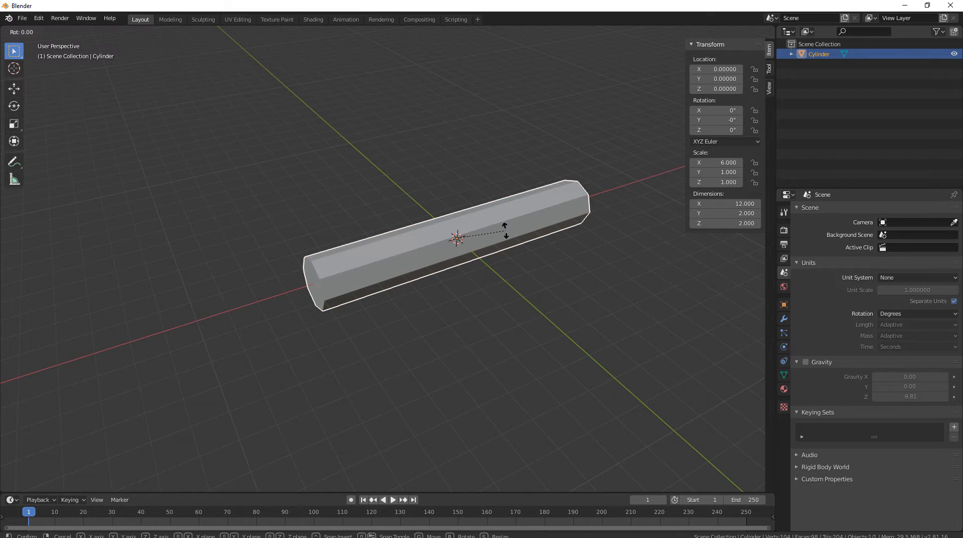
key(Escape)
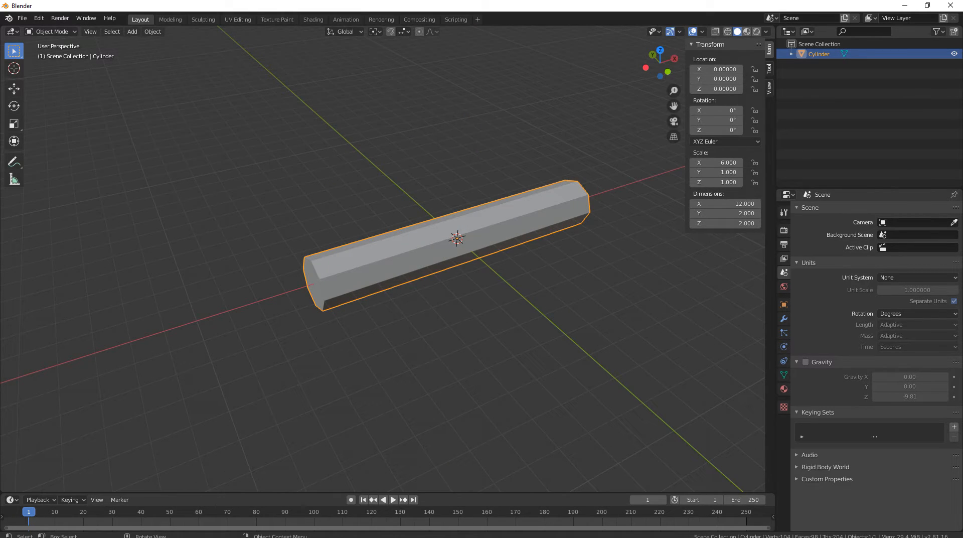
key(r)
key(Escape)
key(r)
key(Escape)
middle_drag(481, 241, 437, 300)
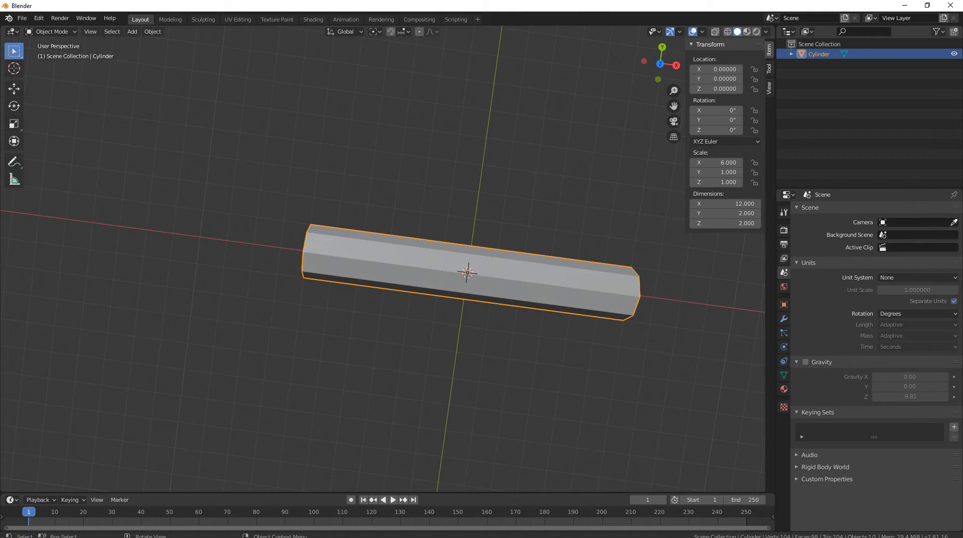
View the cylinder from above, turned 90 degrees so that its X axis runs vertically.
key(KP_7)
scroll(387, 258, down, 3)
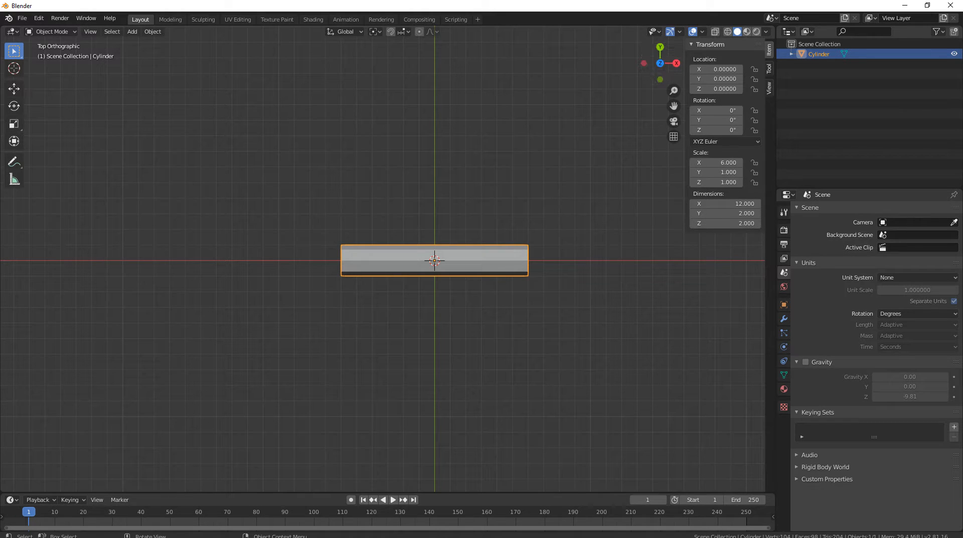
middle_drag(522, 260, 531, 166)
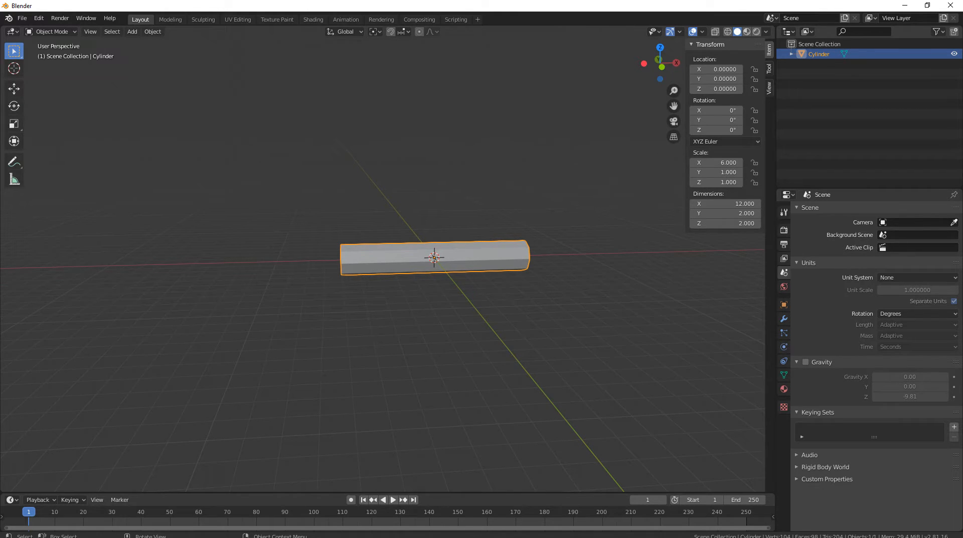
key(KP_1)
key(KP_7)
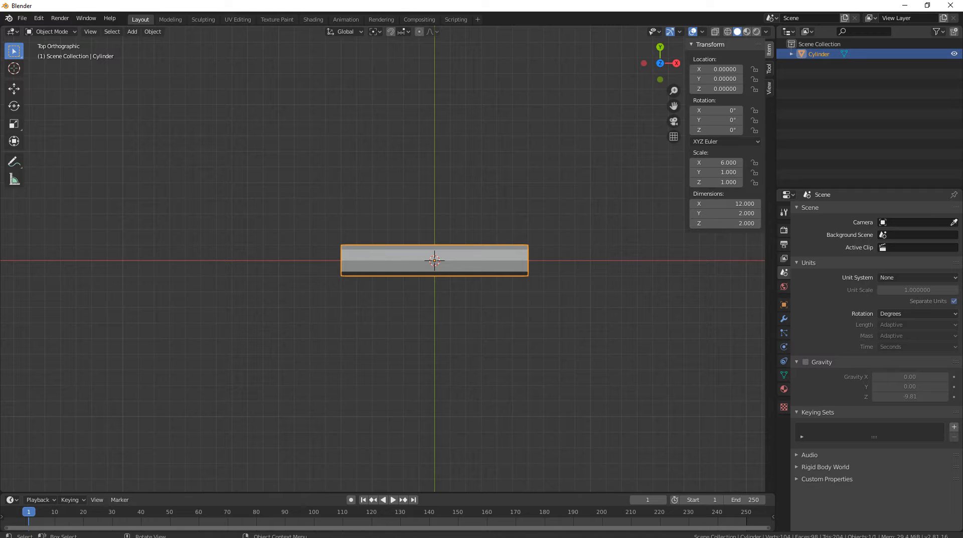
key(KP_6)
key(KP_6)
key(KP_6)
key(KP_6)
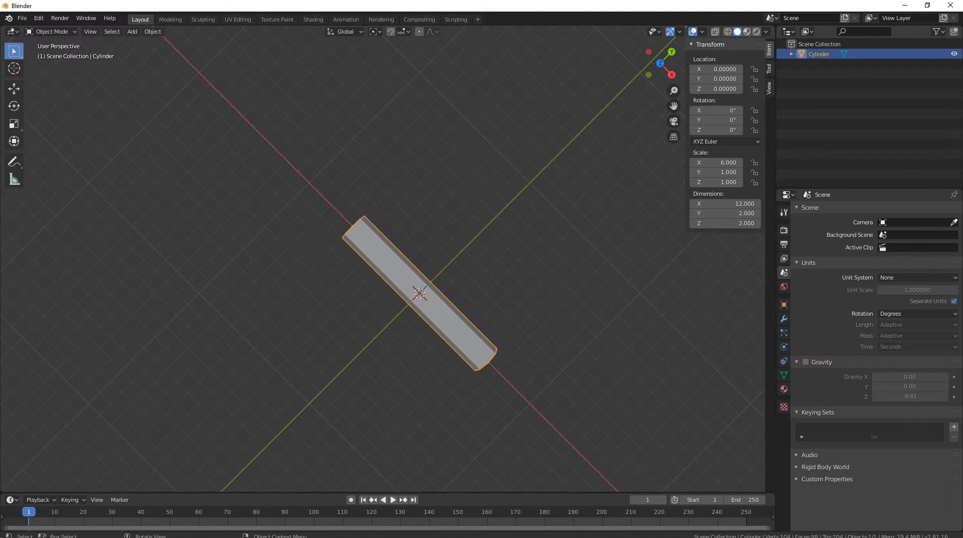
key(KP_6)
key(KP_6)
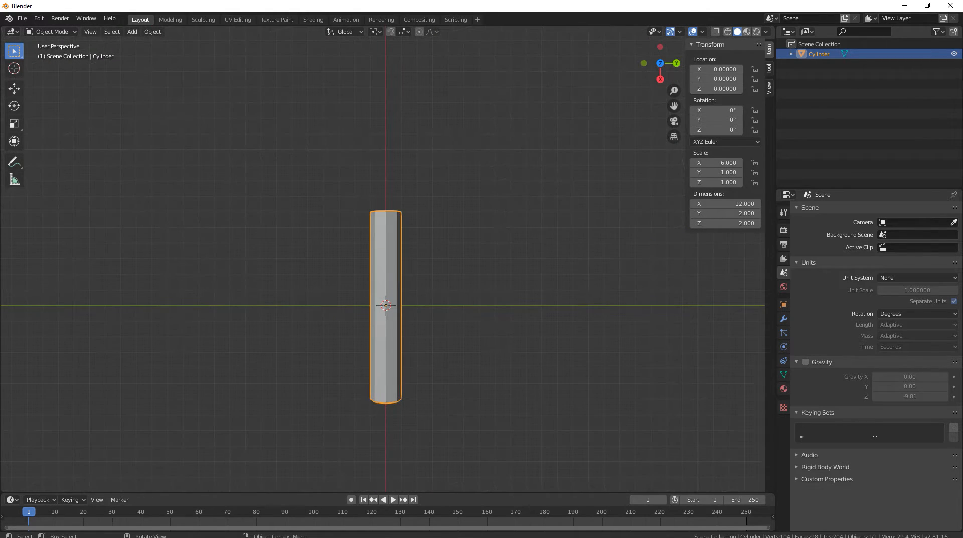
shift+middle_drag(385, 305, 498, 277)
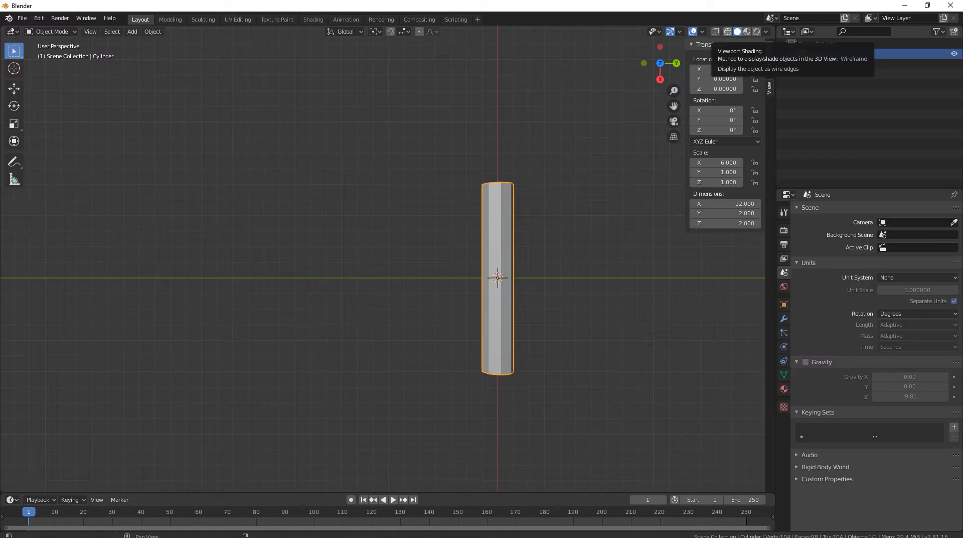
Show the scene in wireframe shading and add a plane mesh at the origin.
click(727, 32)
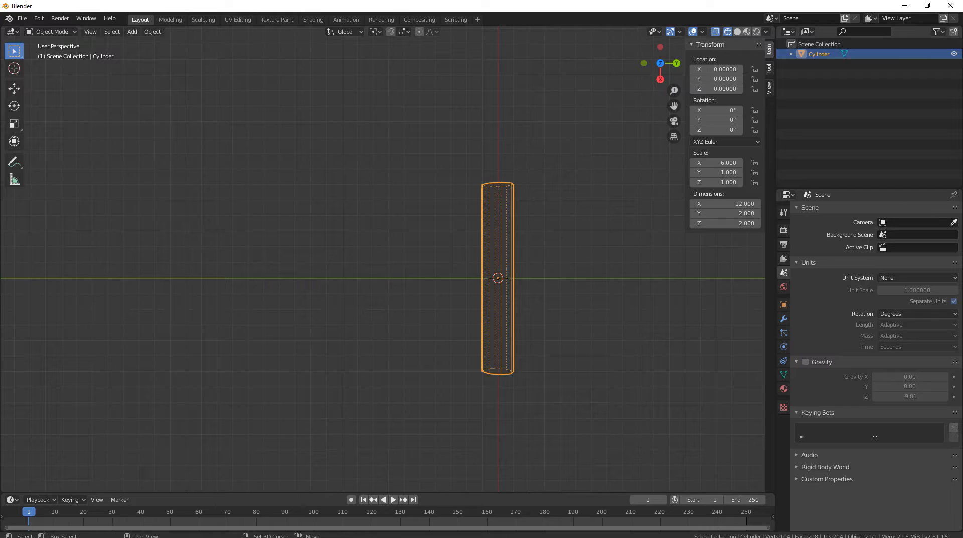
key(shift+a)
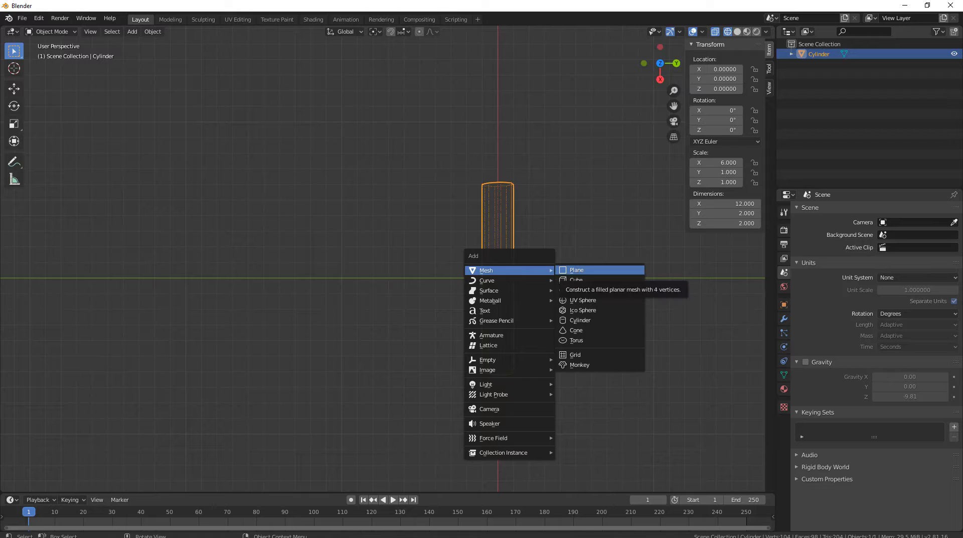
click(577, 270)
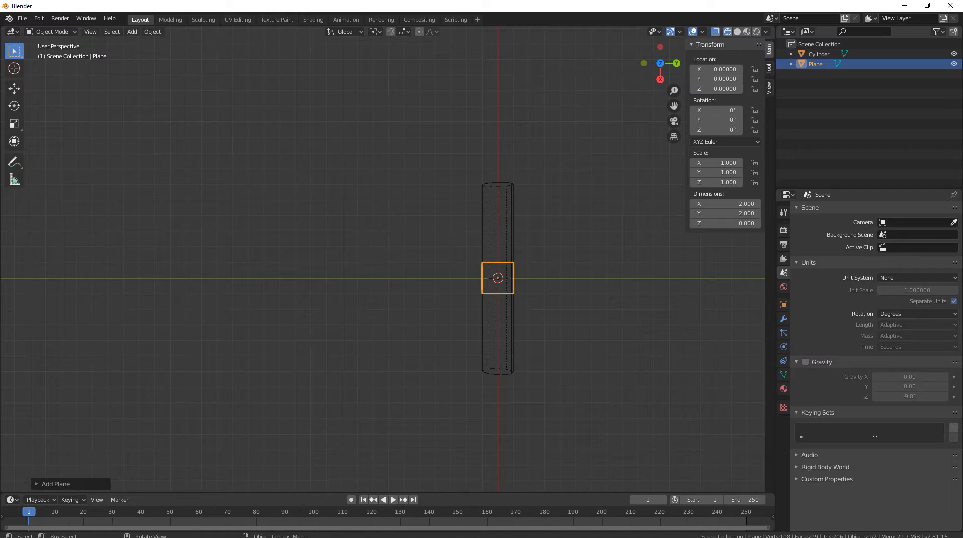
key(g)
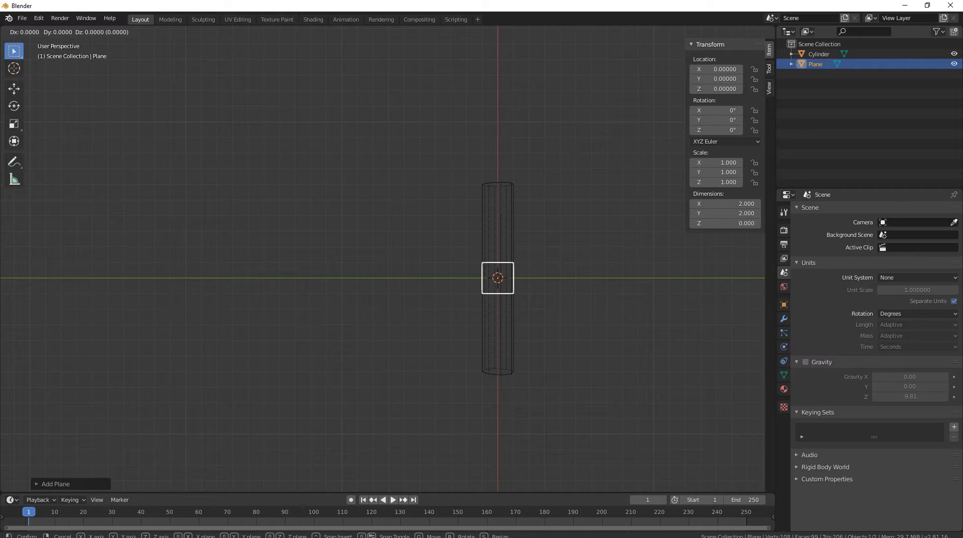
key(x)
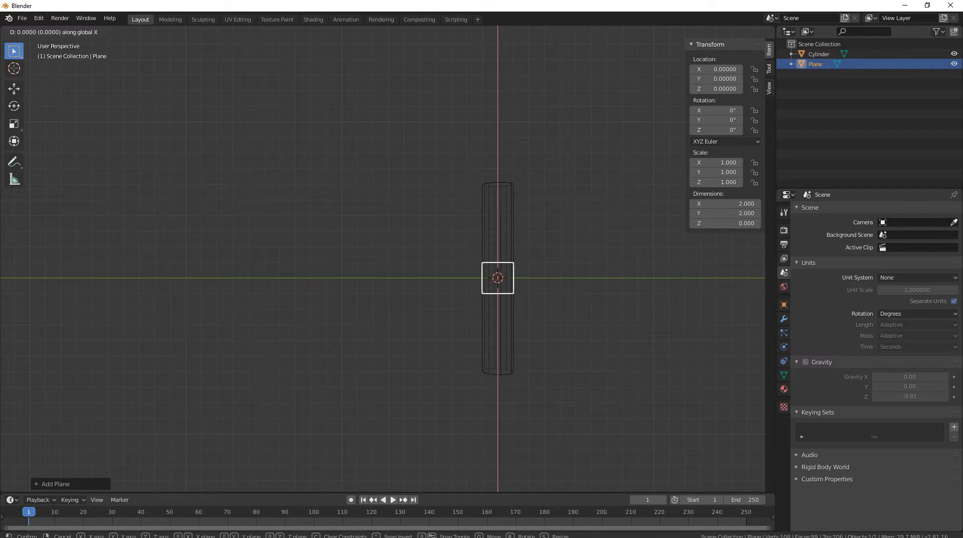
key(Escape)
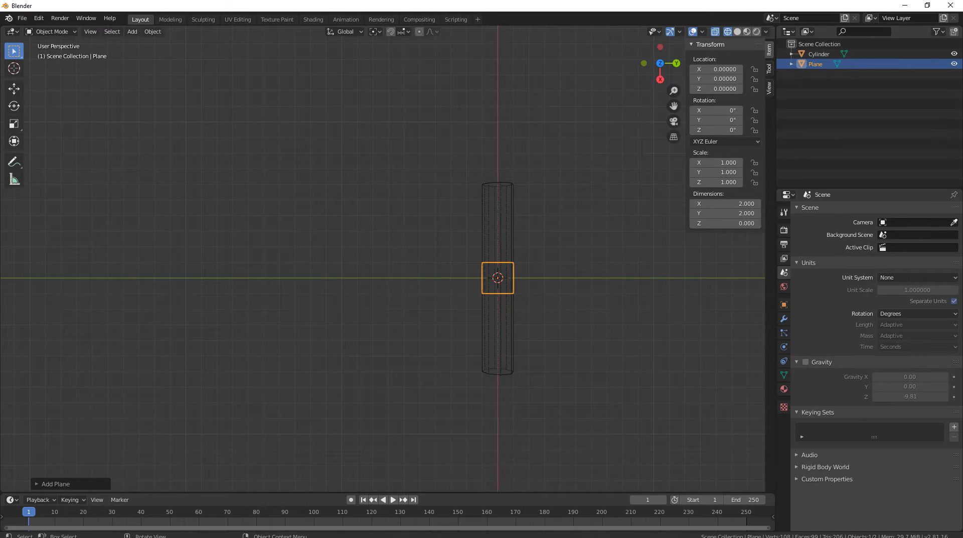
Move the plane about -5.31 units along the global Y axis, clear of the cylinder.
key(g)
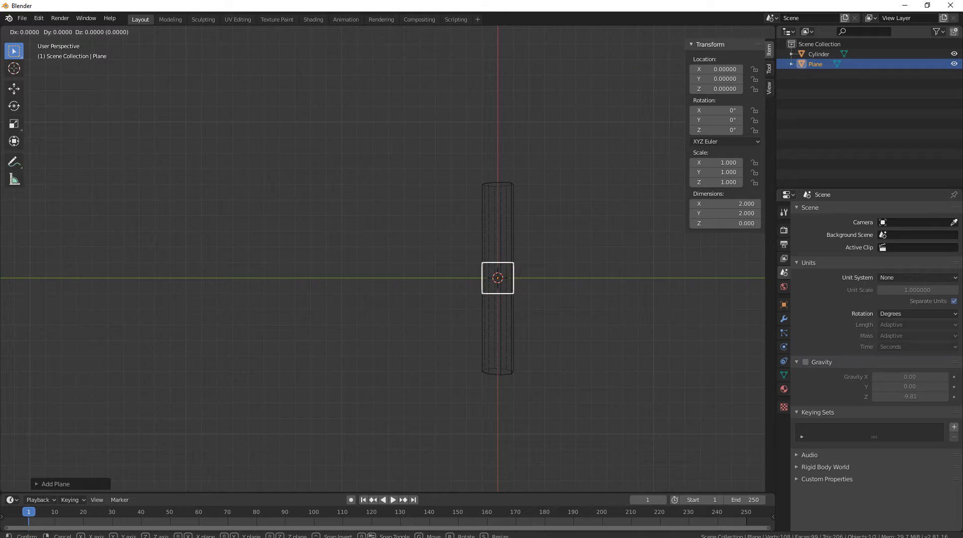
key(y)
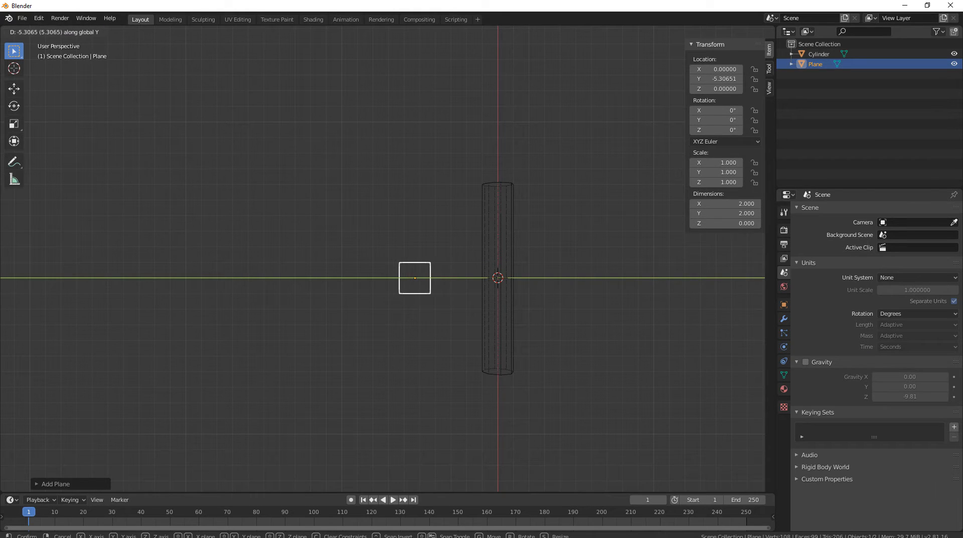
key(Return)
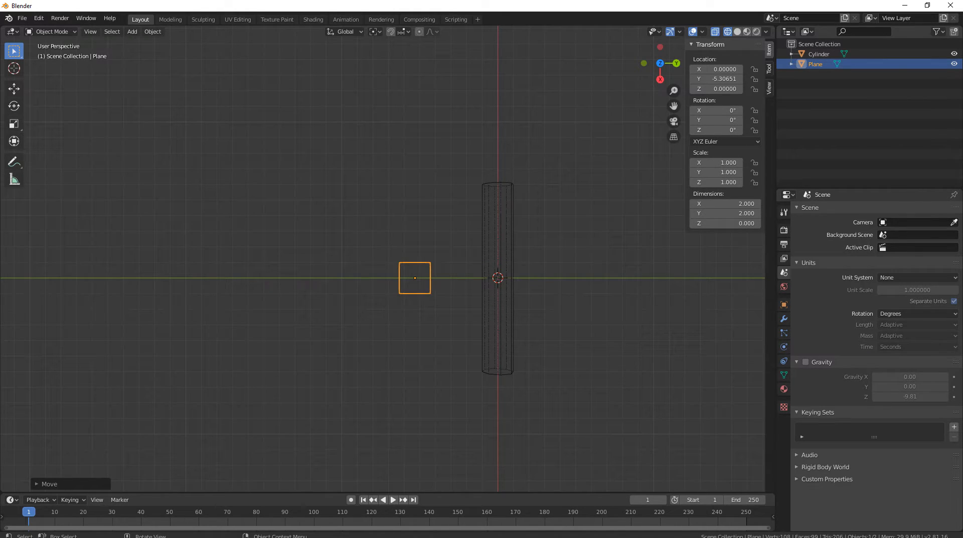
Enter Edit Mode on the plane, seen close up from above with the X axis running vertically.
scroll(415, 278, up, 8)
shift+middle_drag(451, 311, 422, 207)
key(Tab)
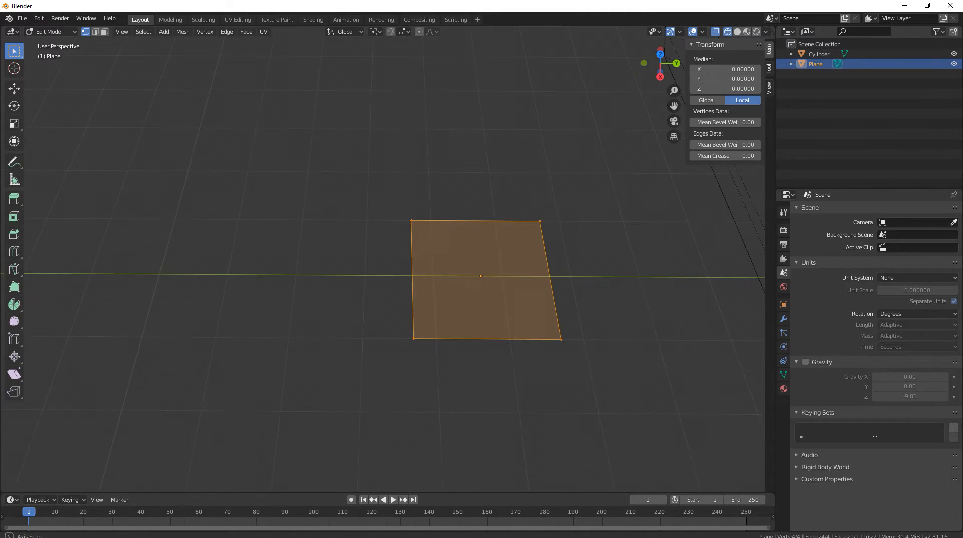
key(KP_7)
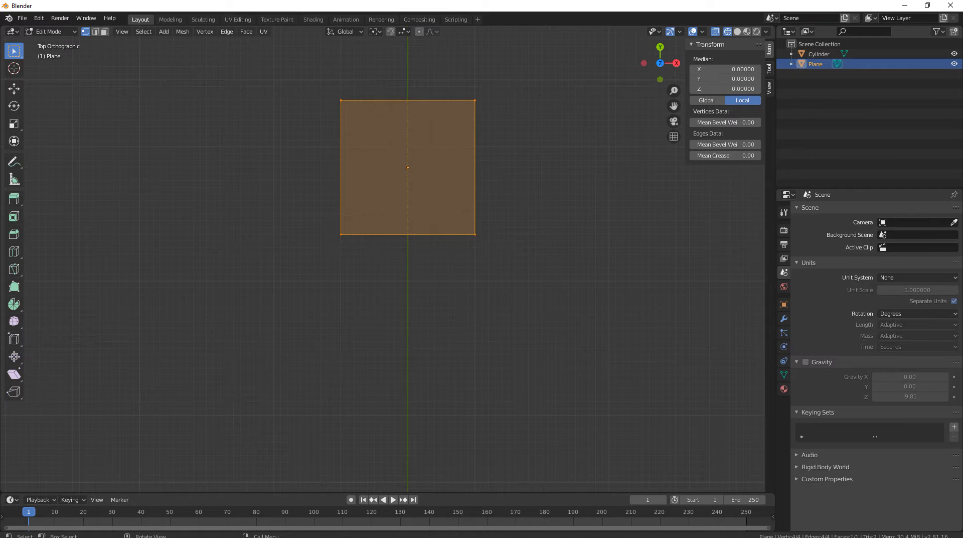
key(KP_6)
key(KP_6)
key(KP_6)
key(KP_6)
key(KP_6)
key(KP_6)
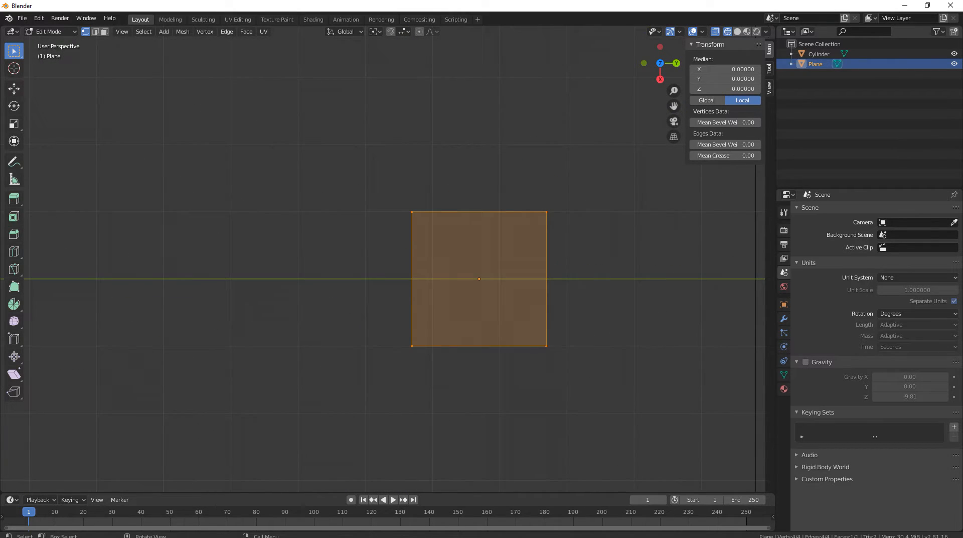
Set the plane's mesh selection mode to faces.
click(52, 31)
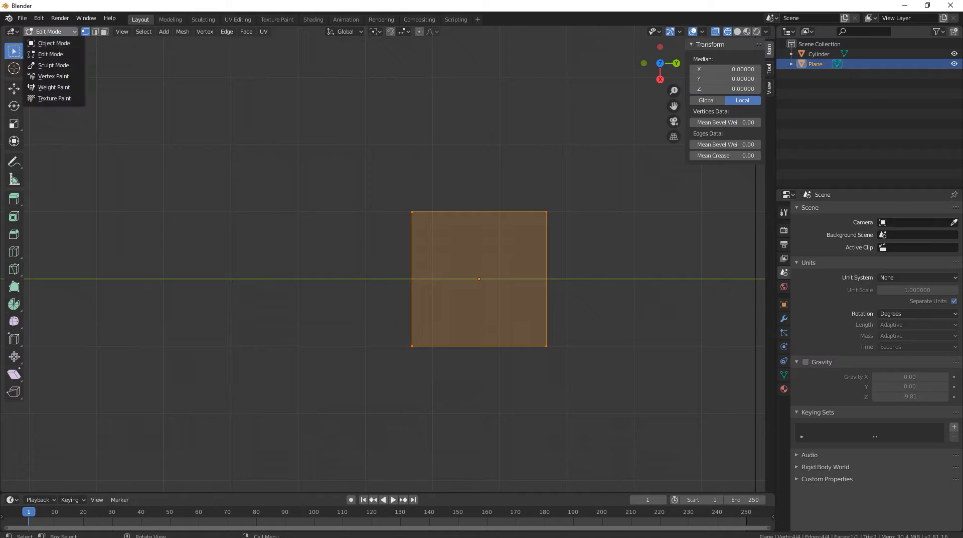
click(51, 32)
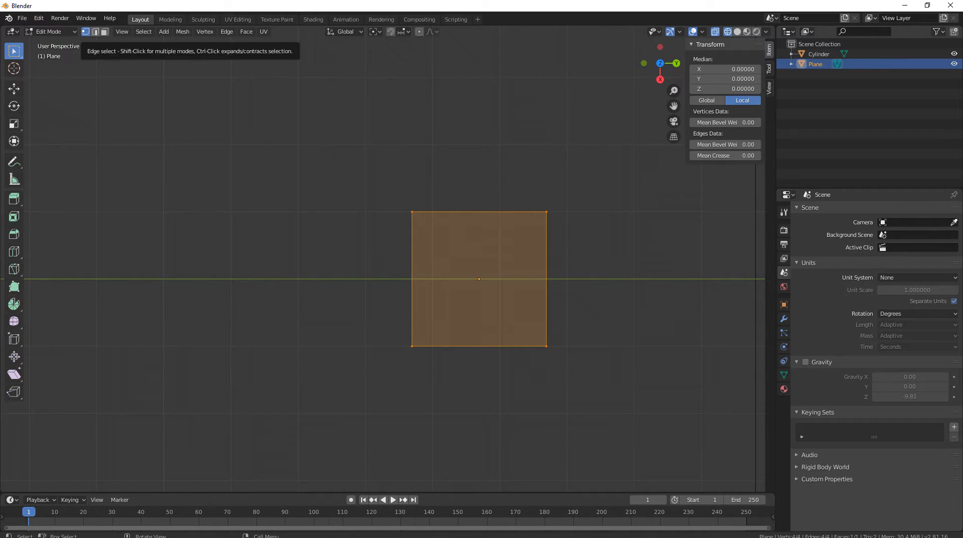
click(95, 32)
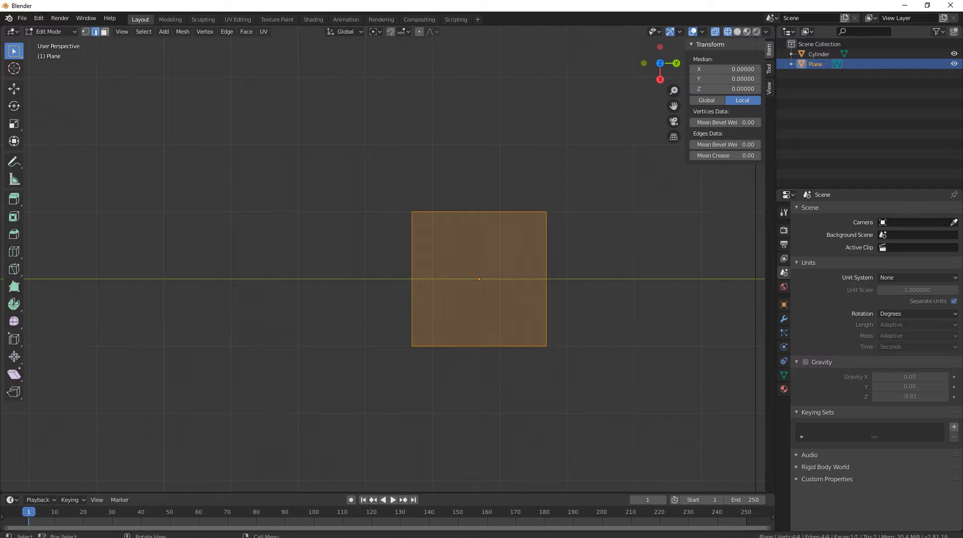
click(105, 32)
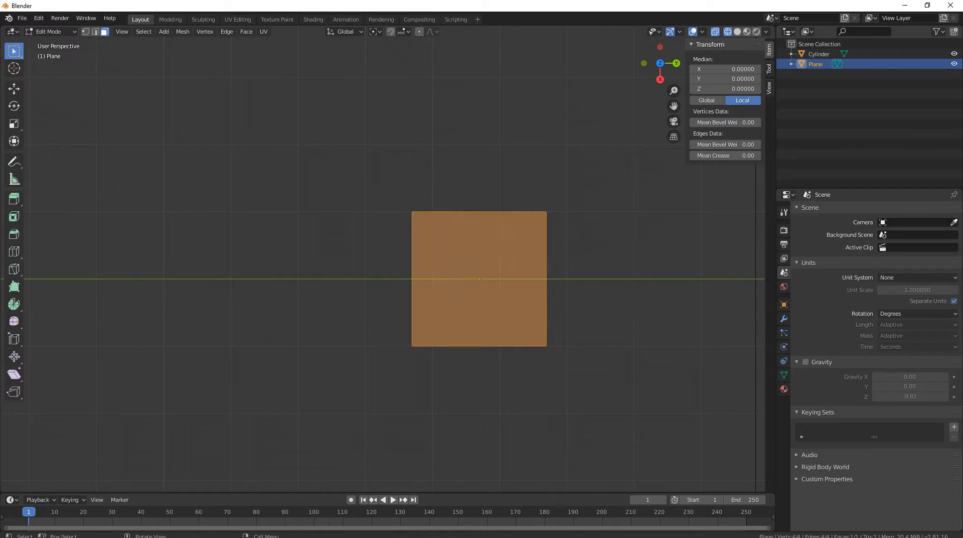
Switch the plane's mesh selection to edge mode and select the edge at local X -1.
click(95, 32)
click(86, 32)
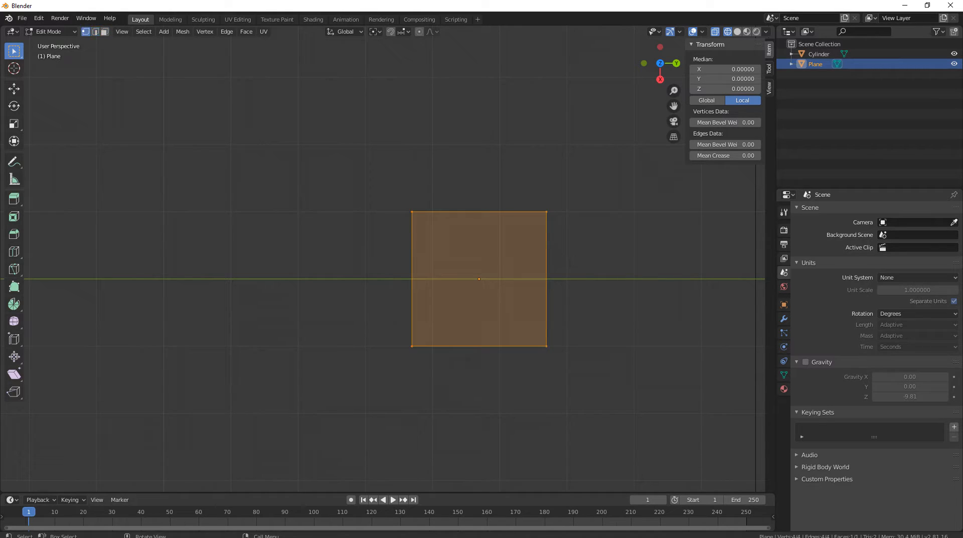
key(2)
click(479, 211)
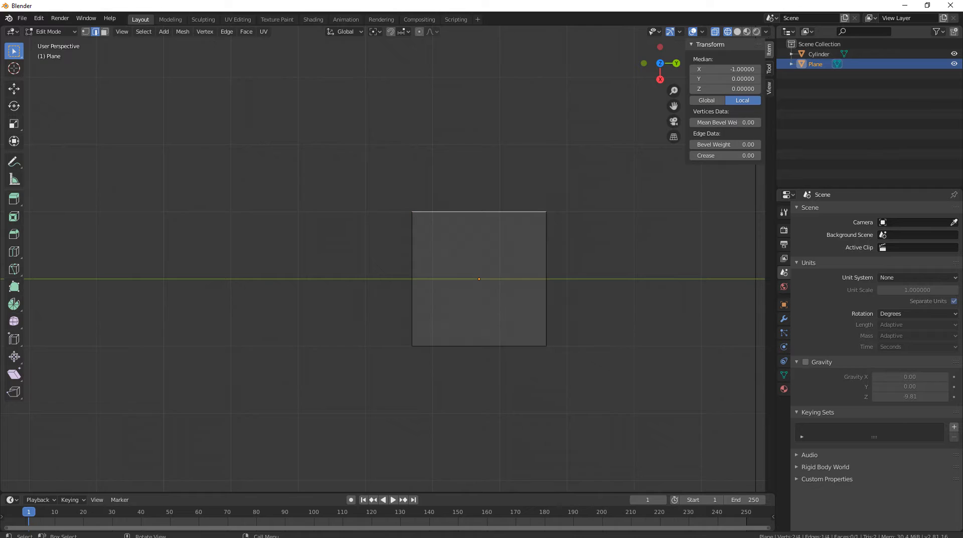
click(546, 279)
click(412, 279)
click(479, 345)
click(479, 212)
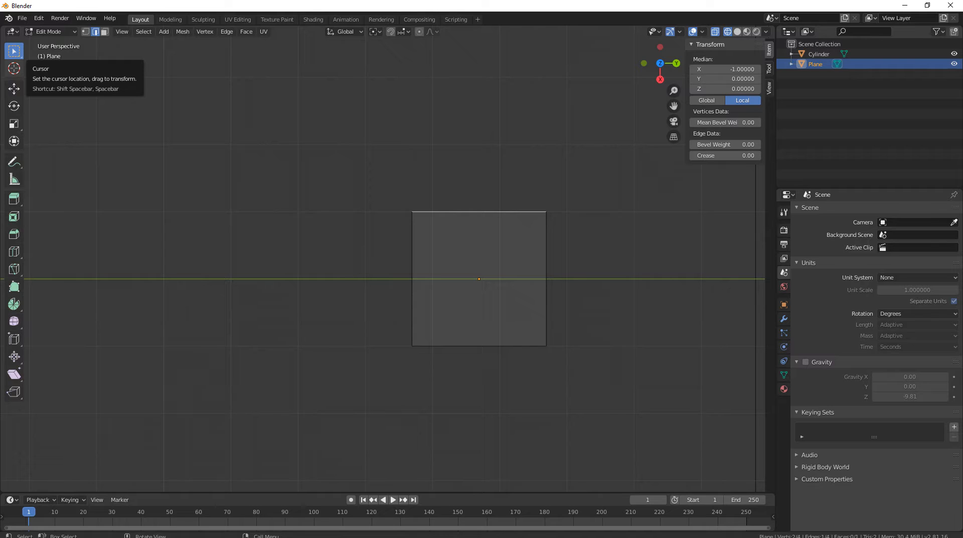
Activate the Cursor tool and display the 3D cursor's location and rotation settings.
click(14, 68)
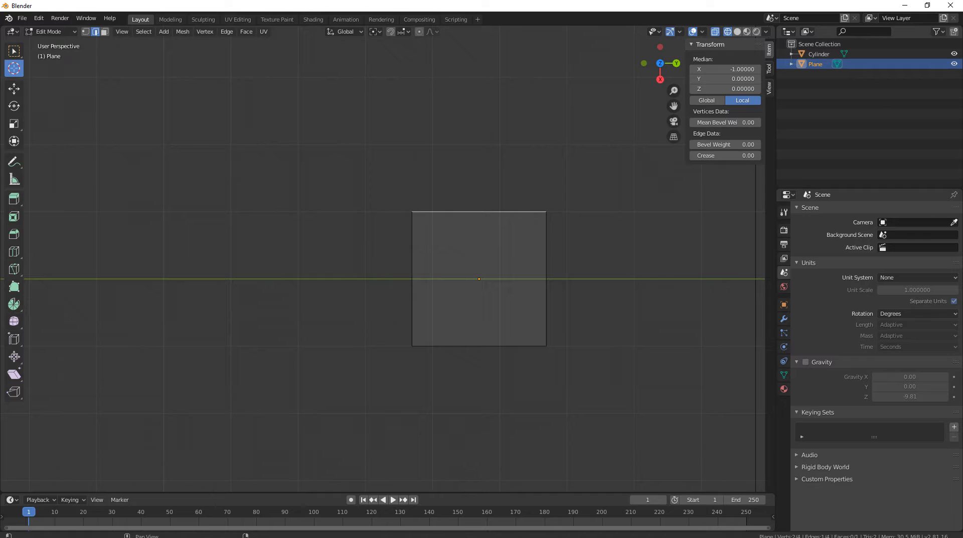
click(769, 88)
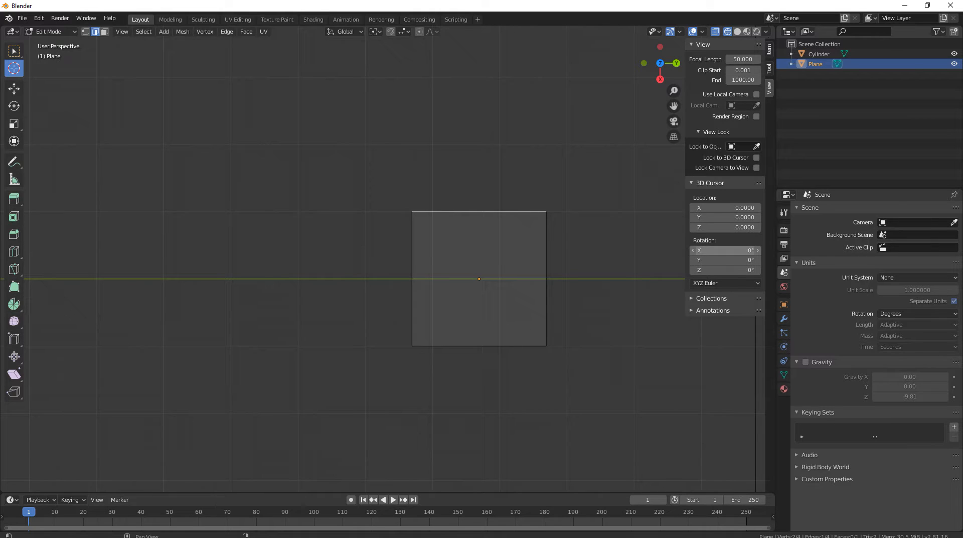
scroll(451, 260, down, 2)
shift+middle_drag(451, 261, 302, 183)
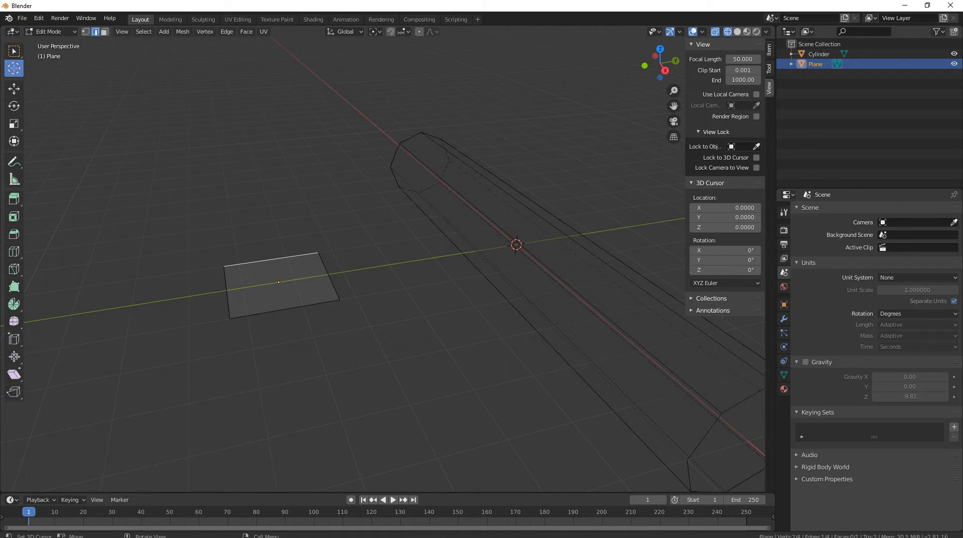
click(345, 32)
click(345, 32)
key(KP_7)
key(KP_6)
key(KP_6)
key(KP_6)
key(KP_6)
key(KP_6)
key(KP_6)
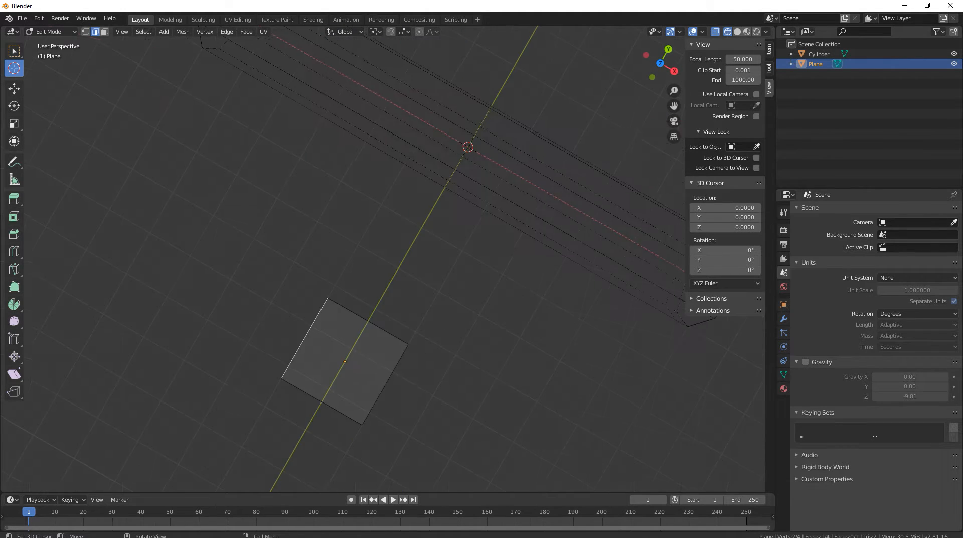
shift+middle_drag(281, 273, 451, 274)
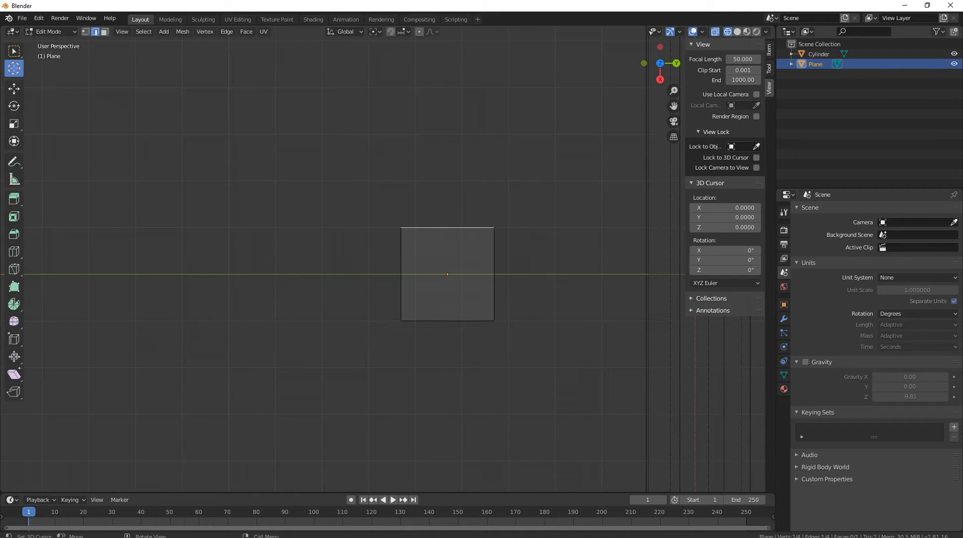
Place the 3D cursor at about X -1.005, Y -8.007, in line with the plane's selected edge and clear of the plane.
scroll(451, 273, up, 4)
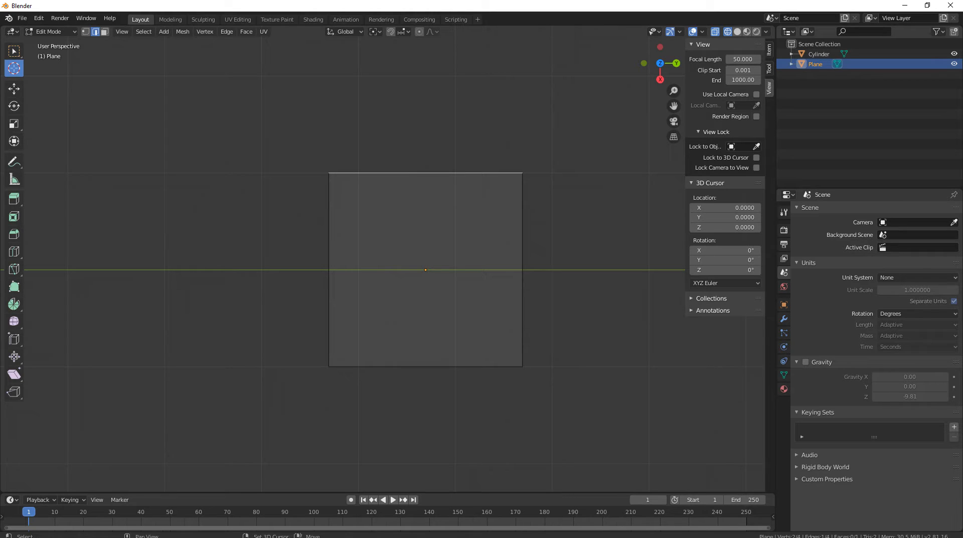
shift+middle_drag(425, 270, 508, 317)
scroll(488, 339, down, 3)
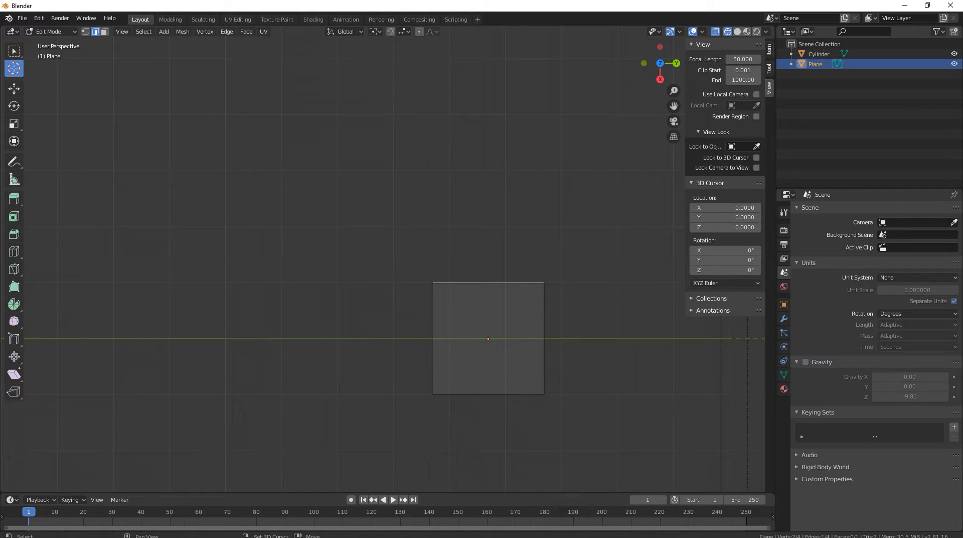
shift+middle_drag(488, 338, 562, 342)
scroll(598, 337, down, 2)
scroll(386, 260, up, 2)
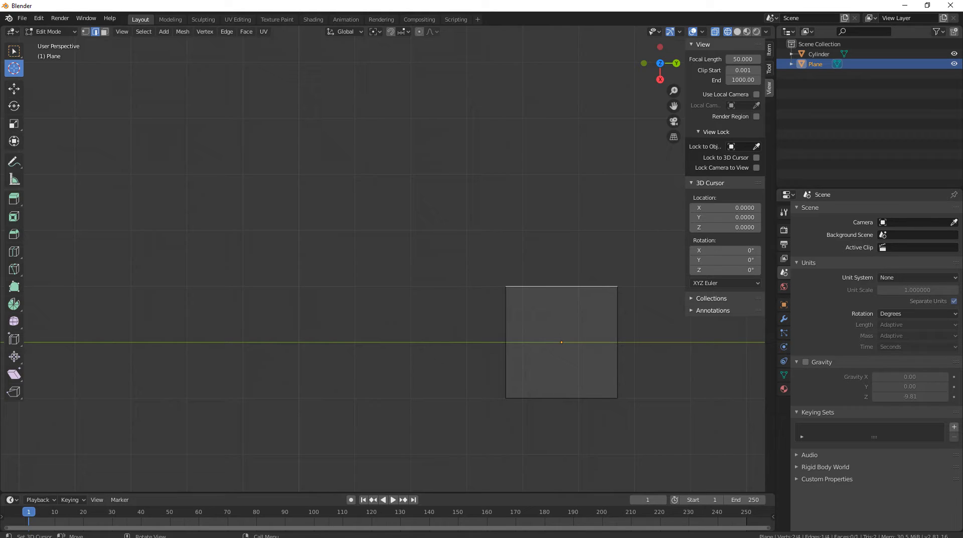
click(410, 286)
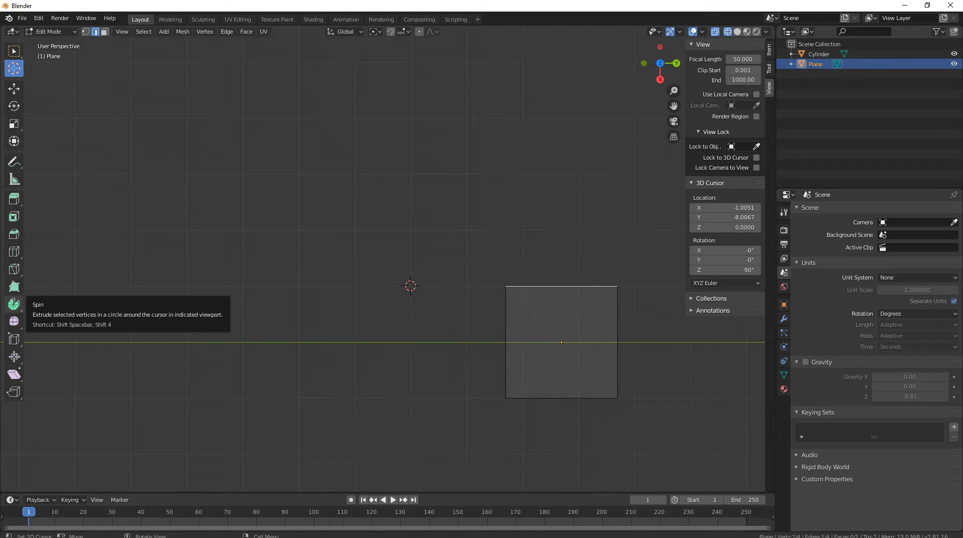
Spin the selected edge 180° around the 3D cursor with snapping to form a half-circle arch.
click(14, 303)
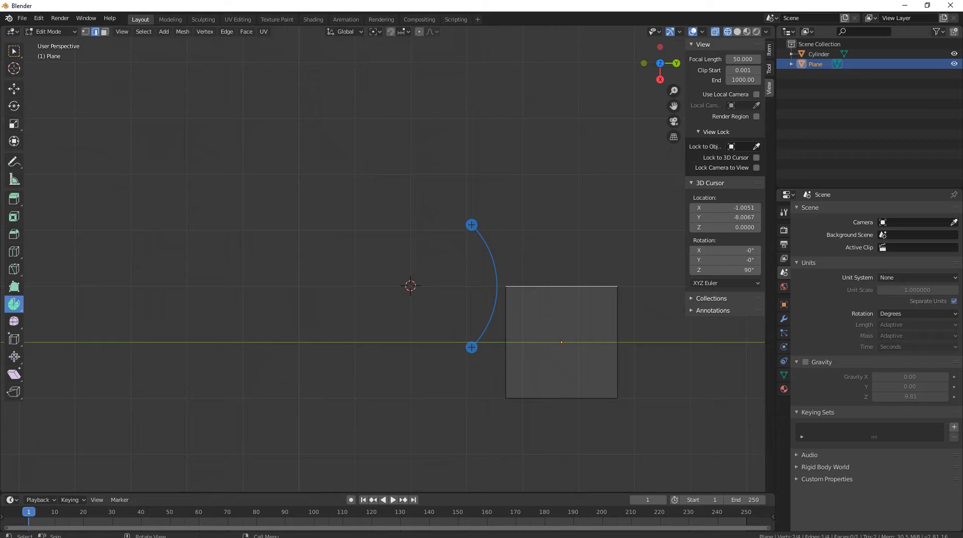
key(ctrl)
drag(471, 224, 477, 250)
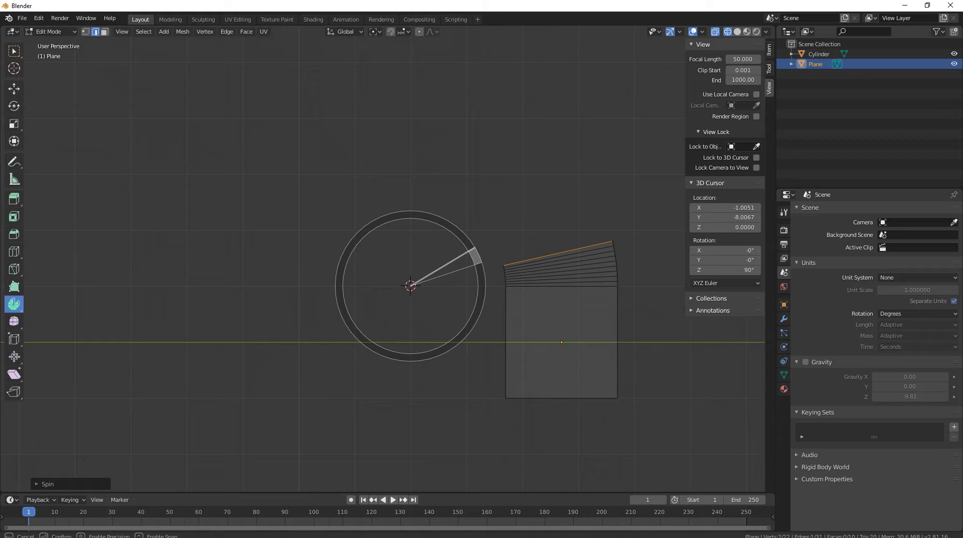
drag(476, 254, 341, 308)
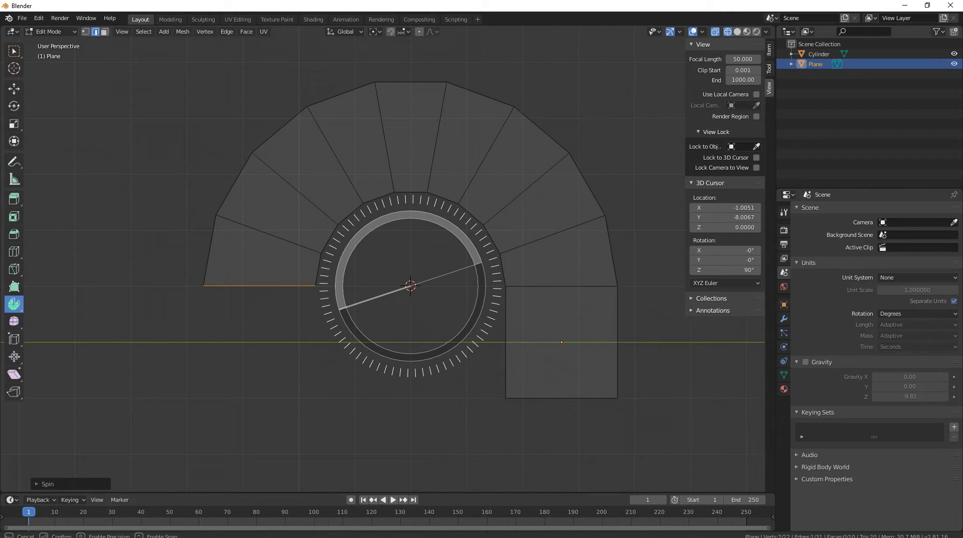
ctrl+drag(340, 308, 341, 309)
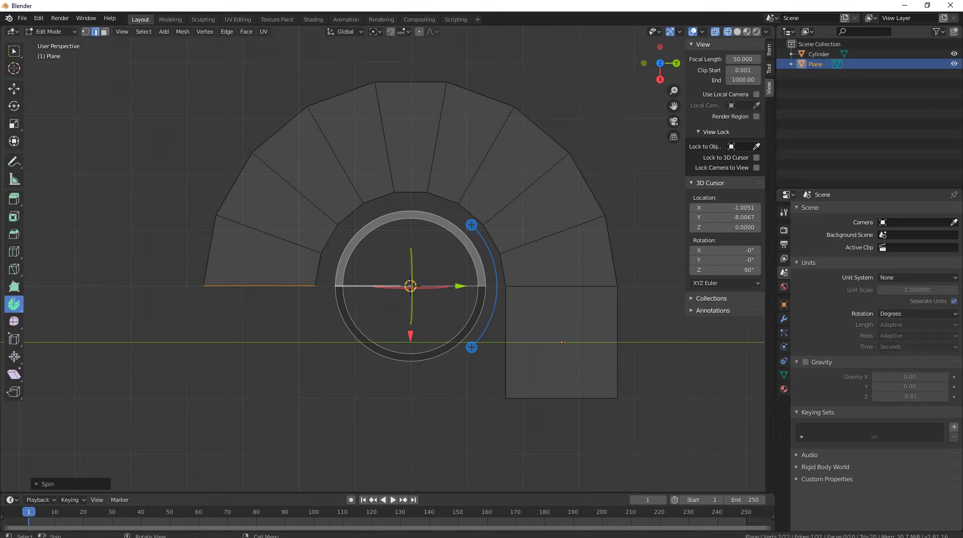
Extrude the arch's free end edge and the original plane's opposite end edge 1 unit each along X.
scroll(394, 261, down, 2)
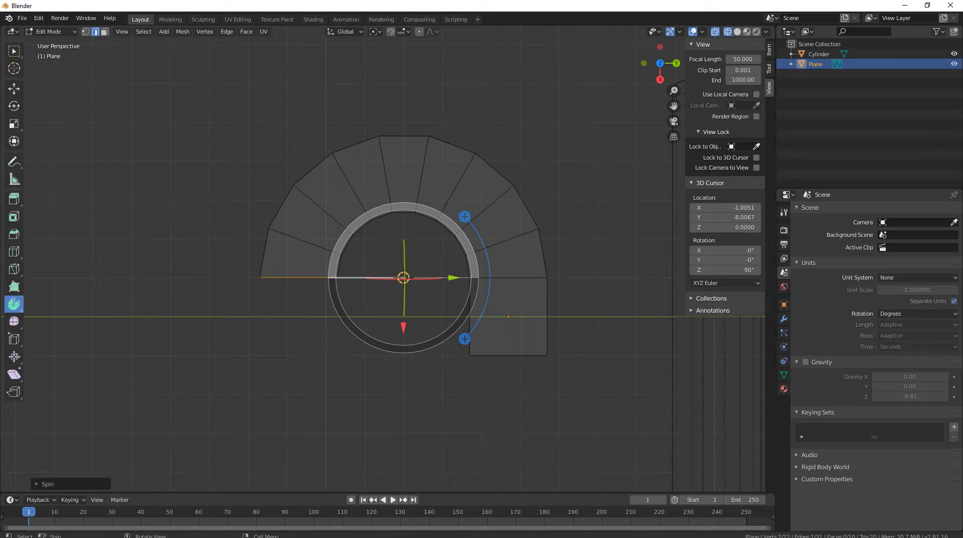
key(e)
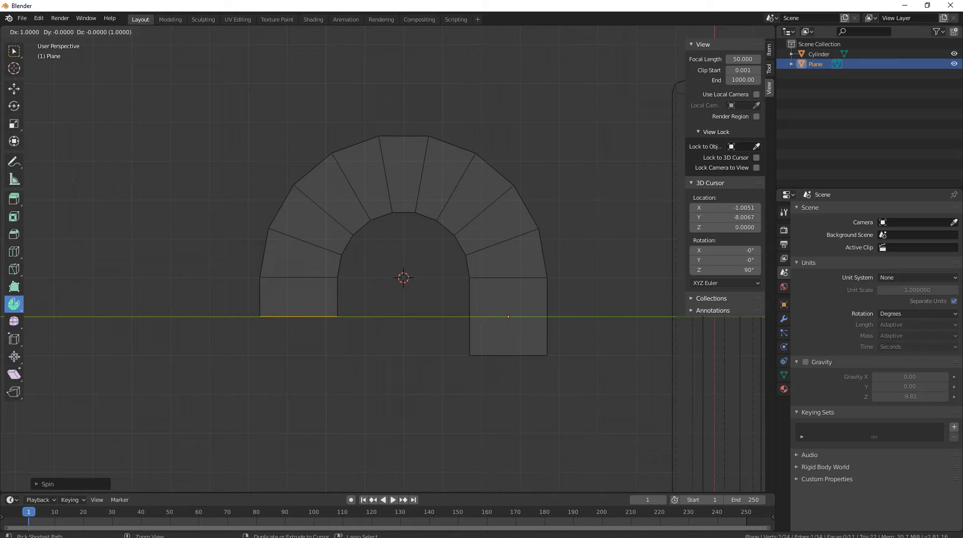
key(Return)
click(508, 356)
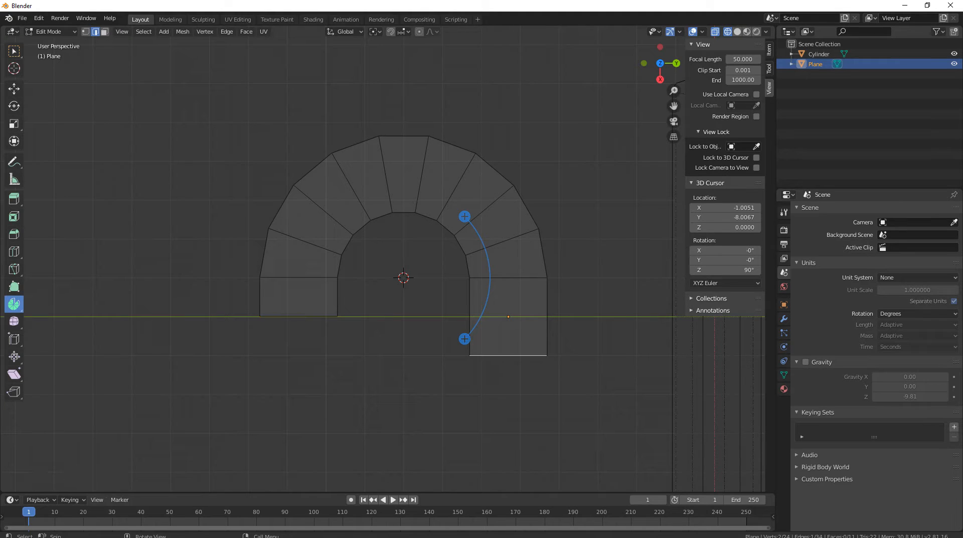
key(e)
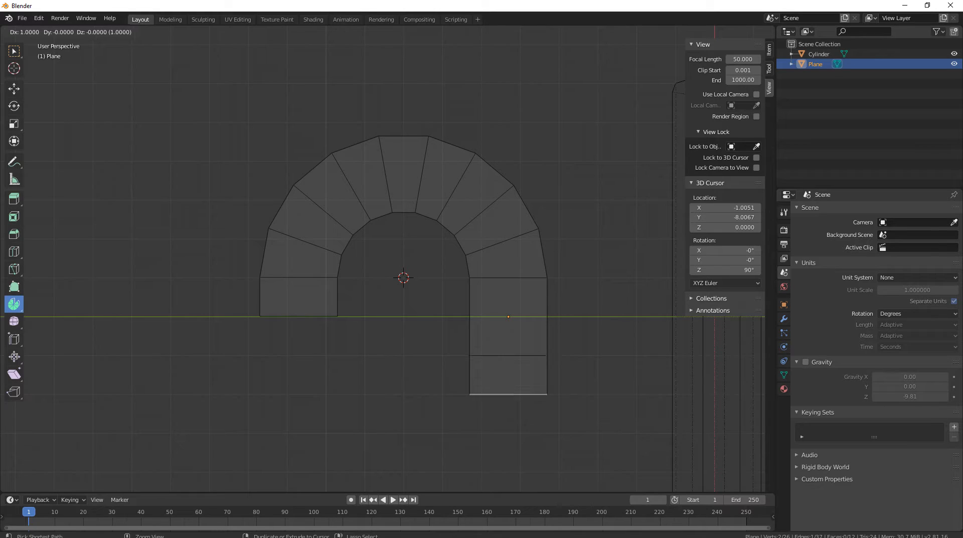
key(Return)
Add one centred loop cut across the original 2-unit plane face at the base of the arch.
scroll(387, 258, down, 2)
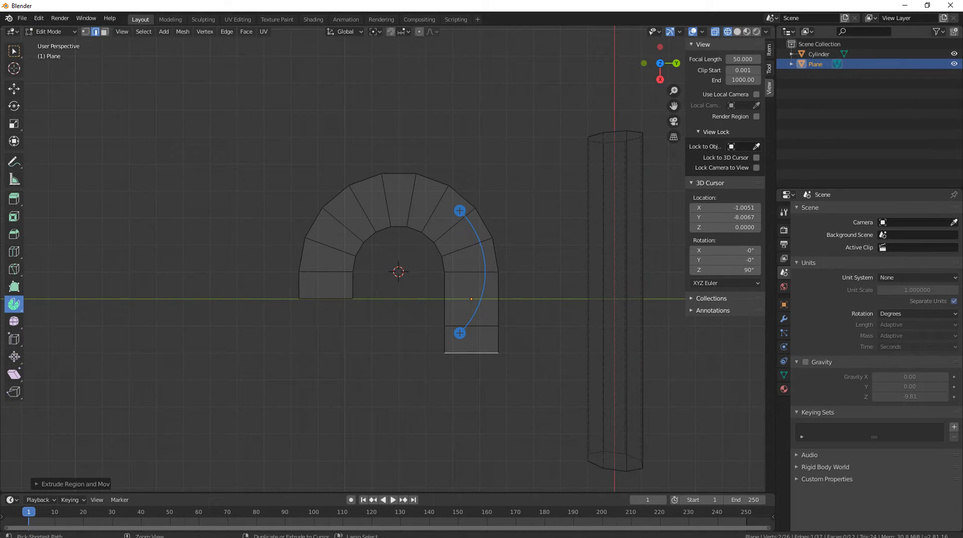
key(ctrl+r)
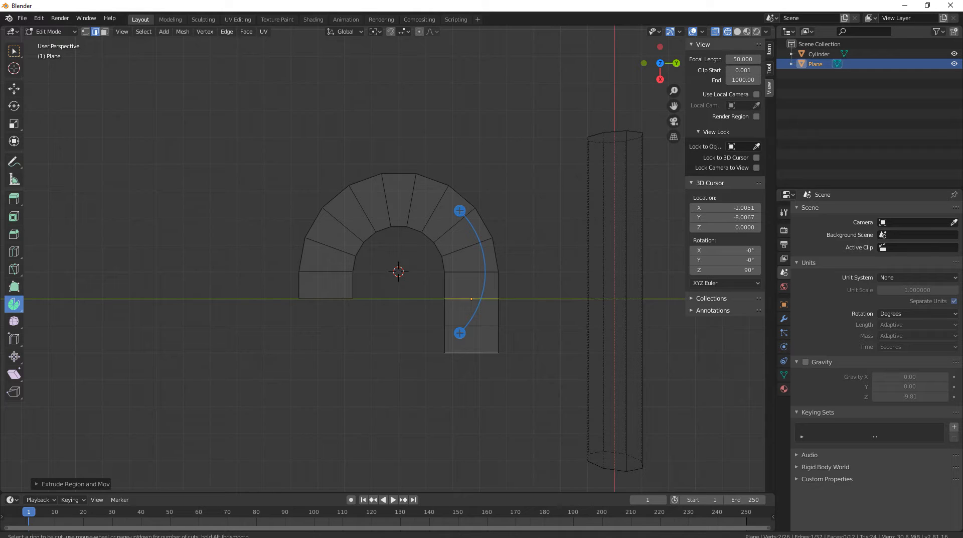
click(458, 300)
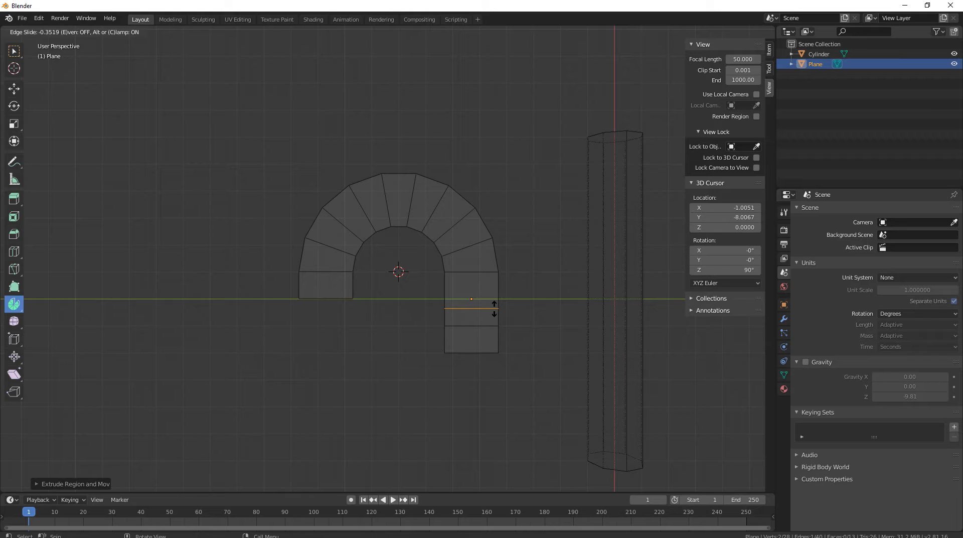
right_click(494, 309)
Extrude the end edge of the longer straight leg four times along X, 1 unit each time.
click(472, 353)
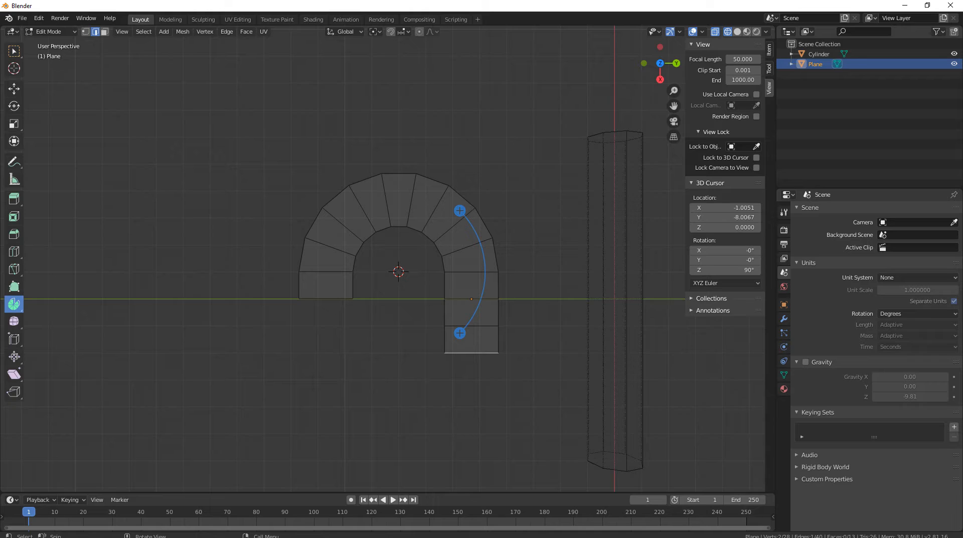
key(e)
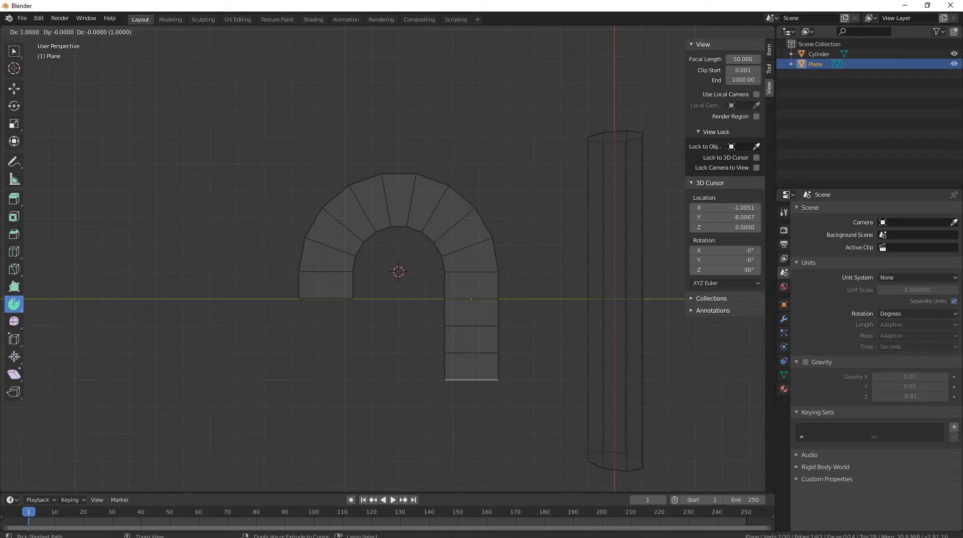
key(Return)
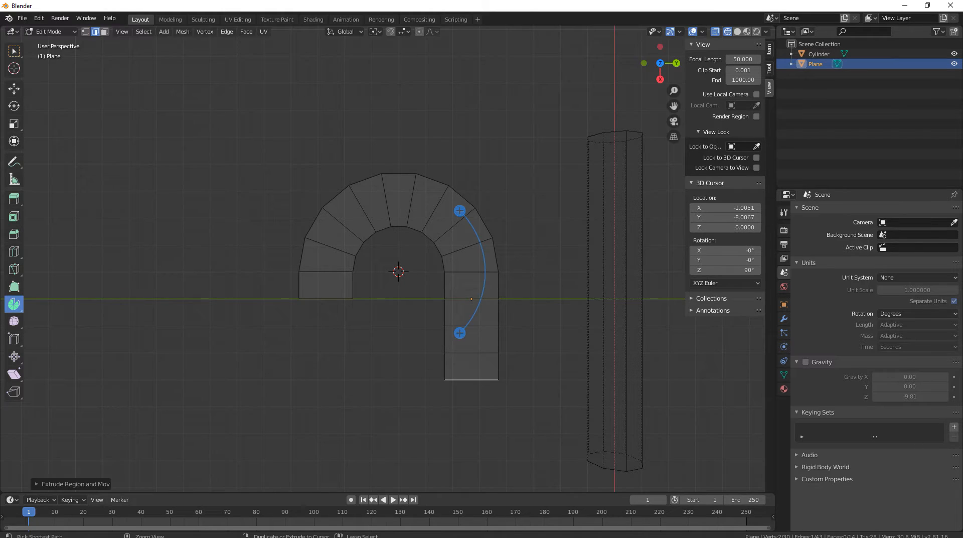
key(e)
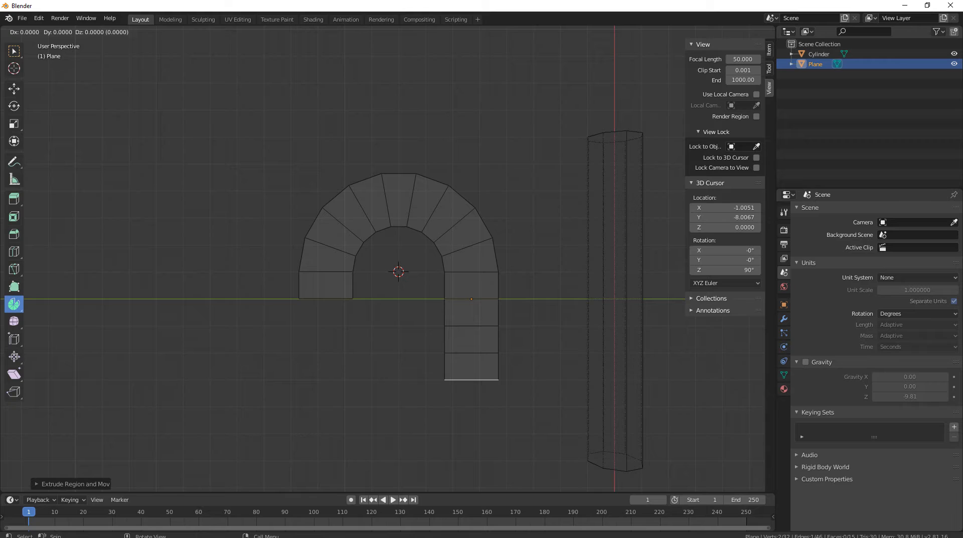
key(Return)
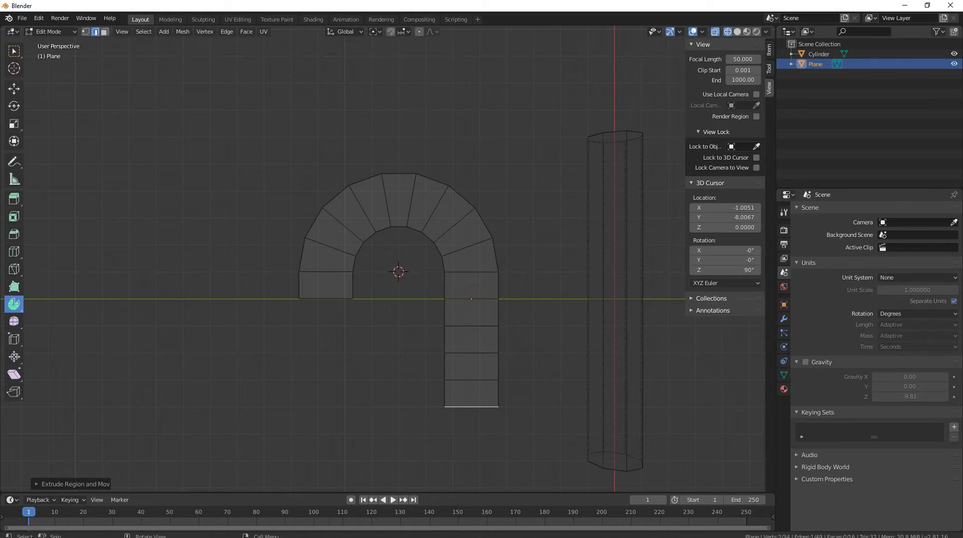
key(z)
key(Escape)
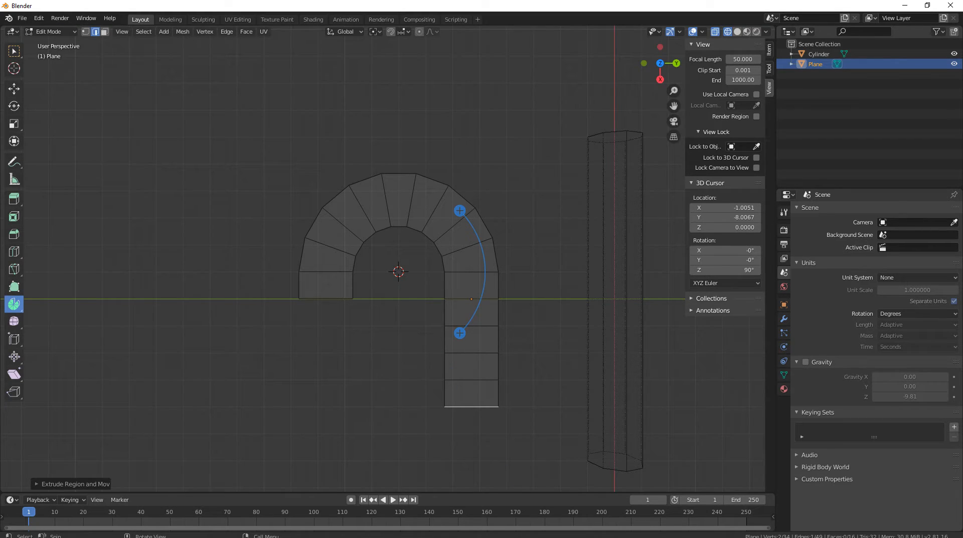
key(e)
key(Return)
key(e)
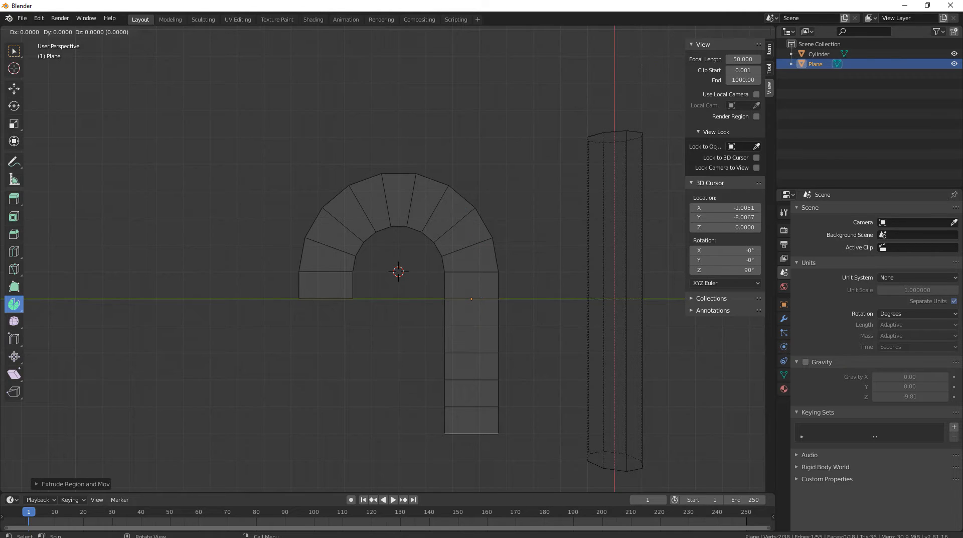
key(Return)
Extrude the end edge of the longer straight leg six times along X, 1 unit each time.
scroll(408, 196, down, 3)
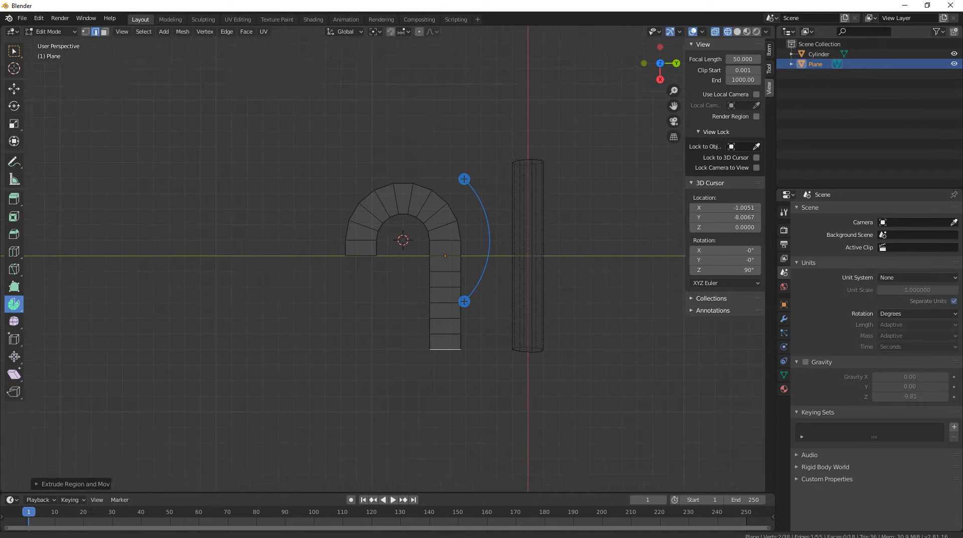
key(e)
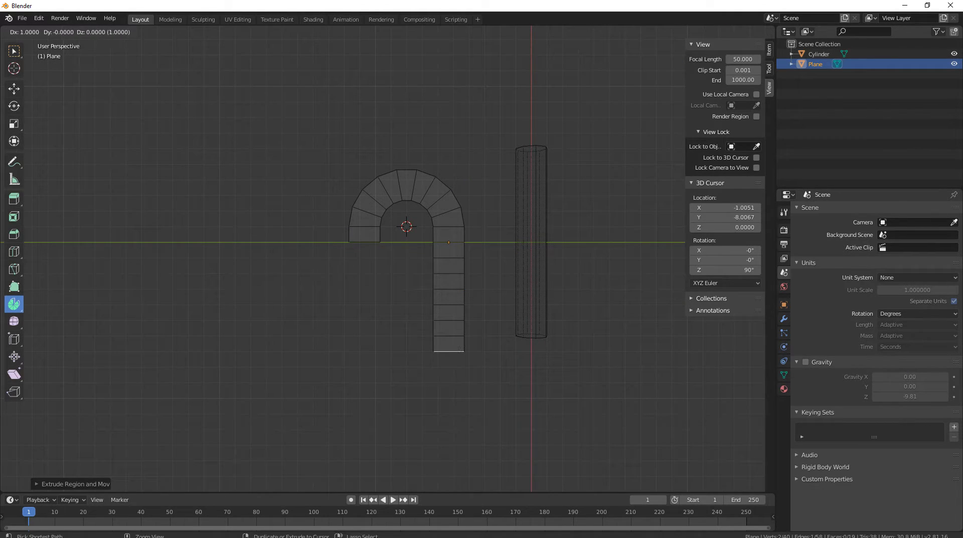
key(Return)
key(e)
key(Return)
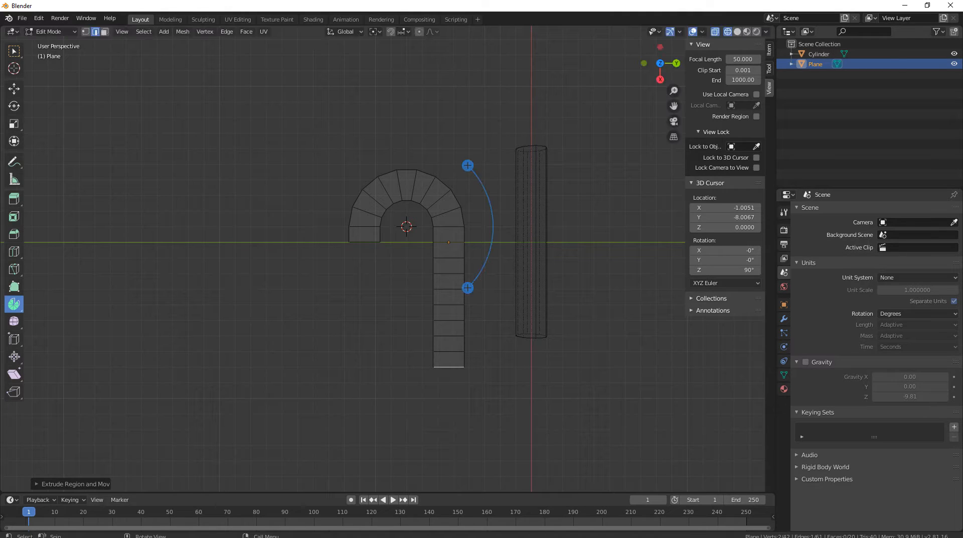
key(e)
key(Return)
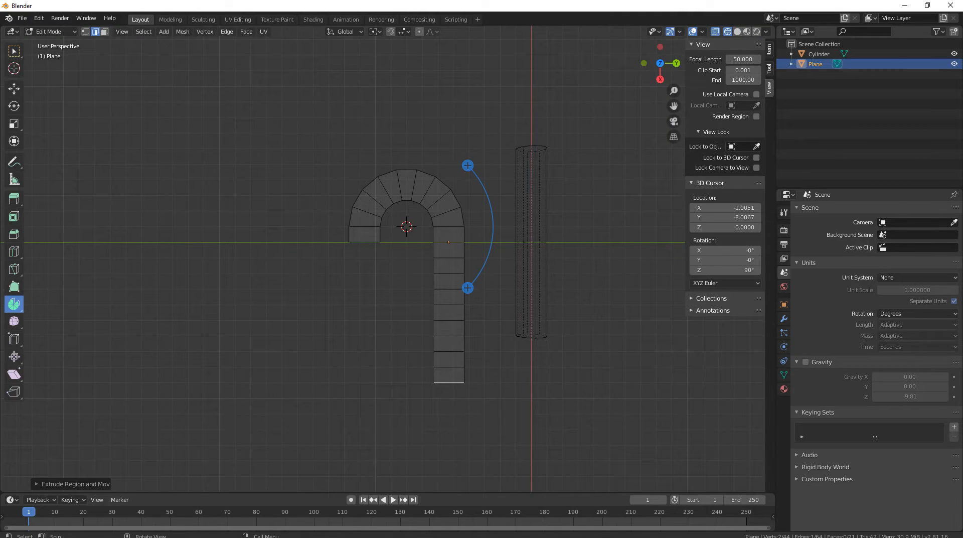
key(e)
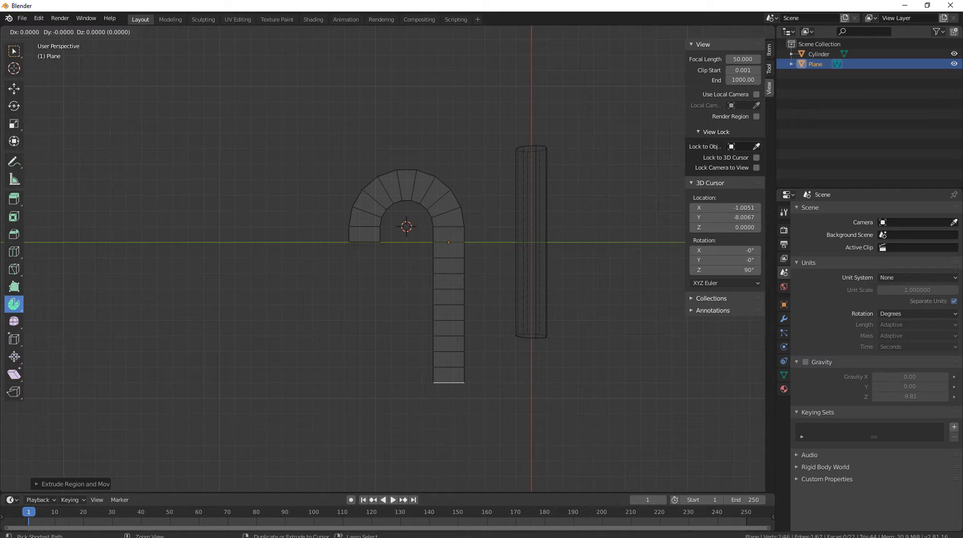
key(Return)
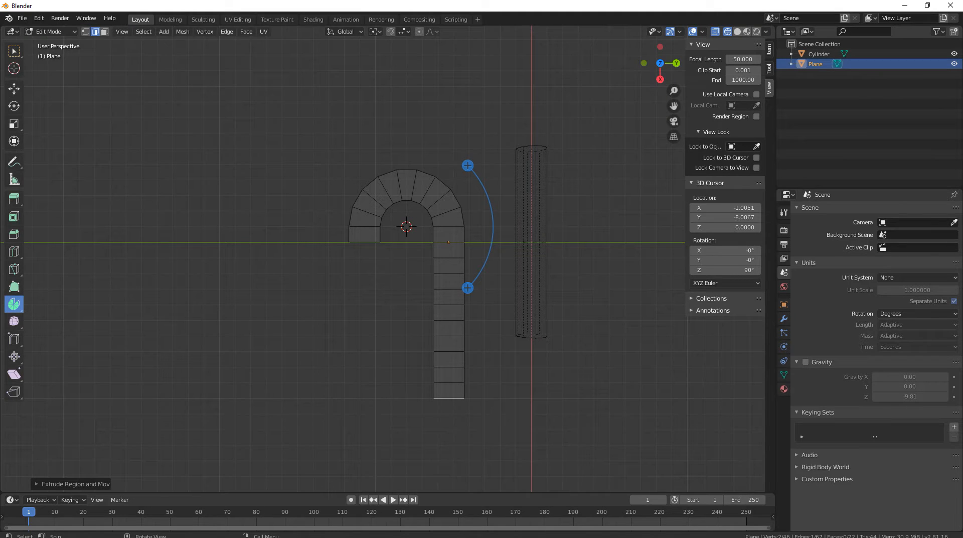
key(e)
key(Return)
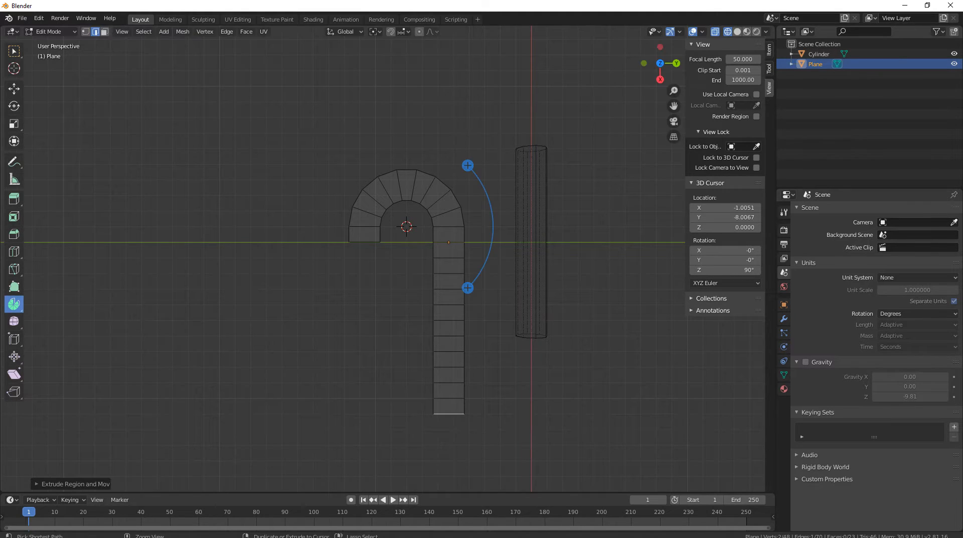
key(e)
key(Return)
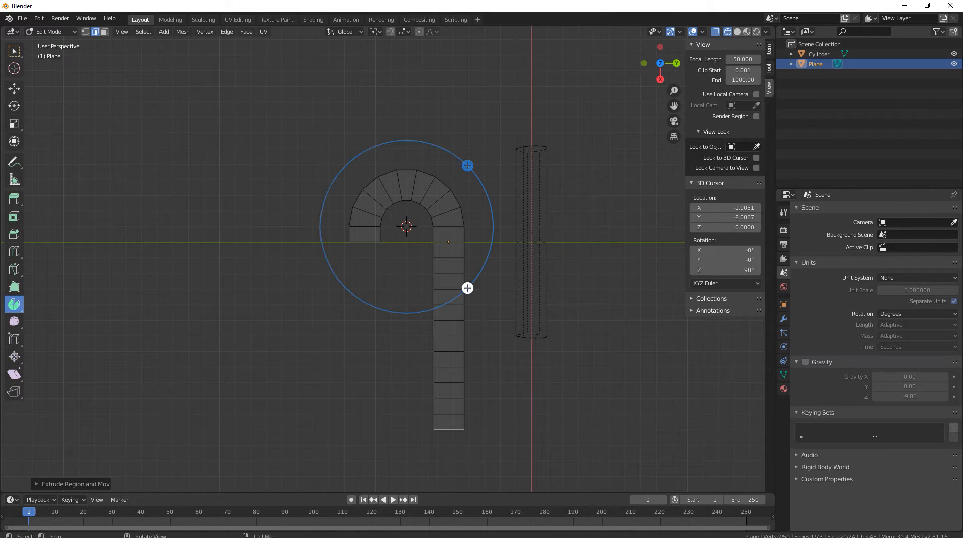
Extrude the end edge of the shorter leg three times along X, 1 unit each time.
click(364, 242)
key(e)
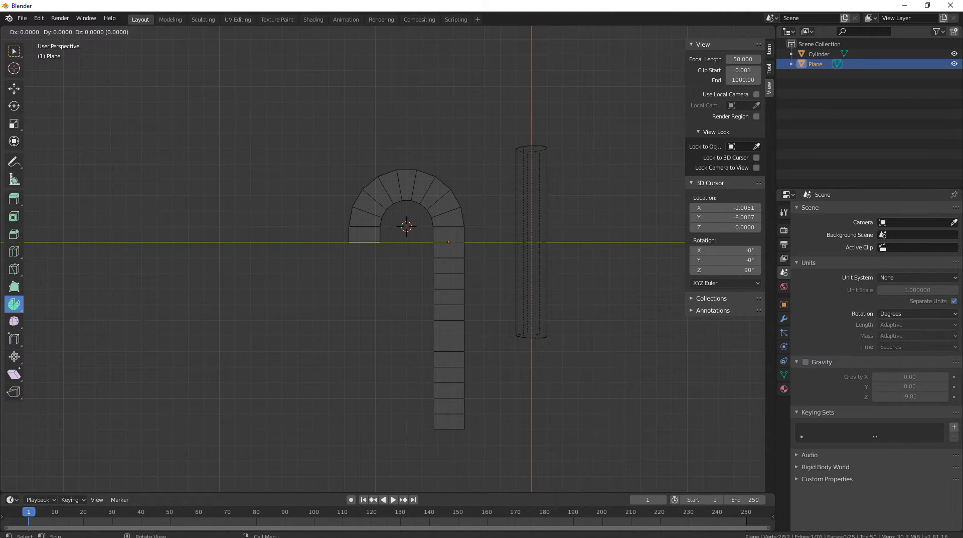
key(Return)
key(e)
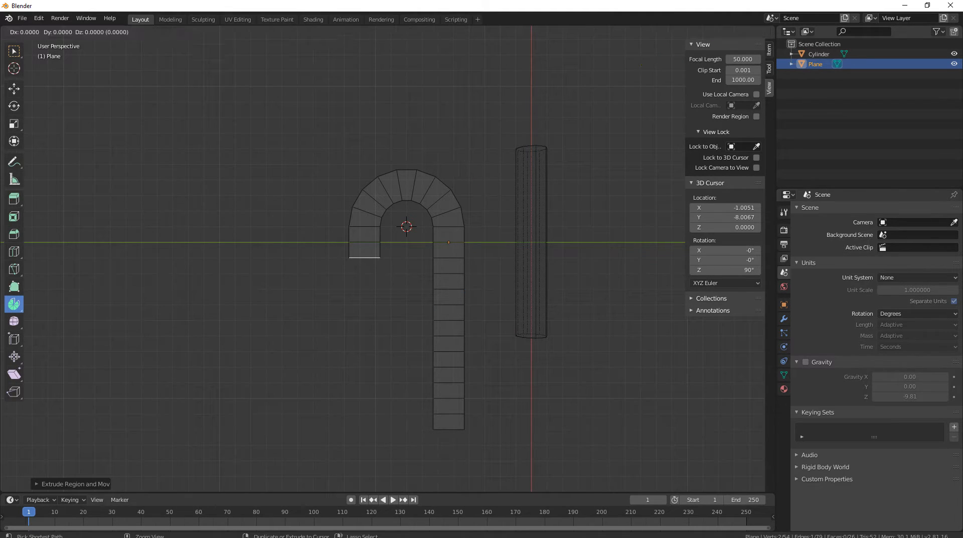
key(Return)
key(e)
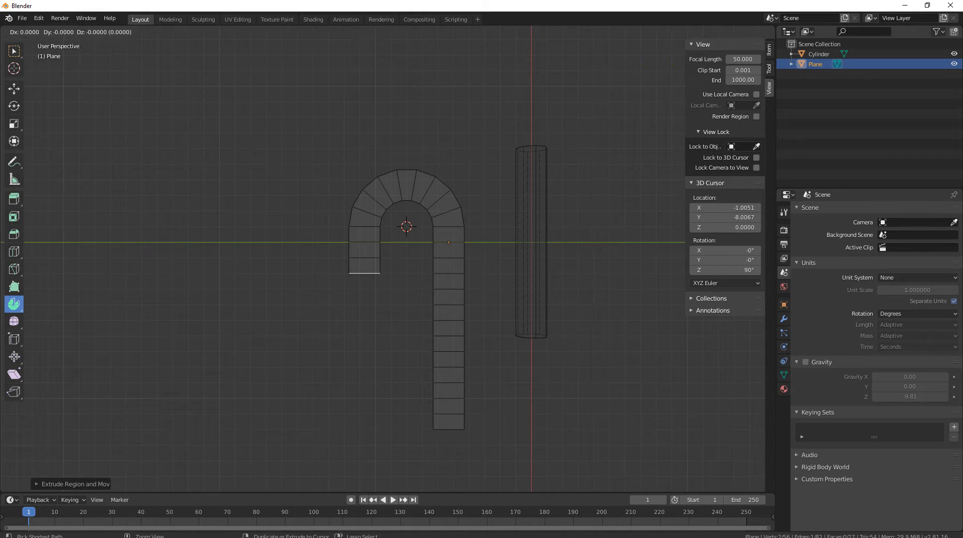
key(Return)
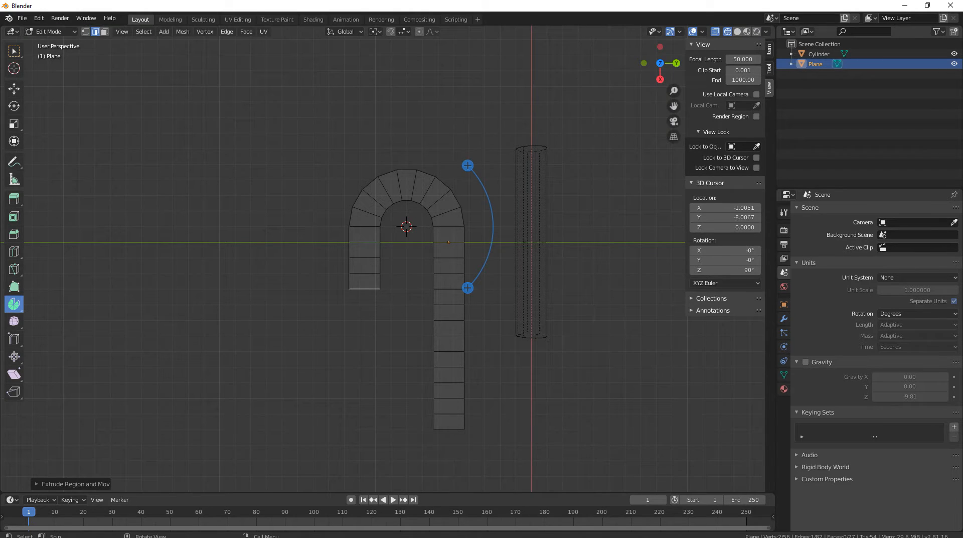
Extrude the end edge of the longer leg two more times along X, 1 unit each time.
key(e)
key(Return)
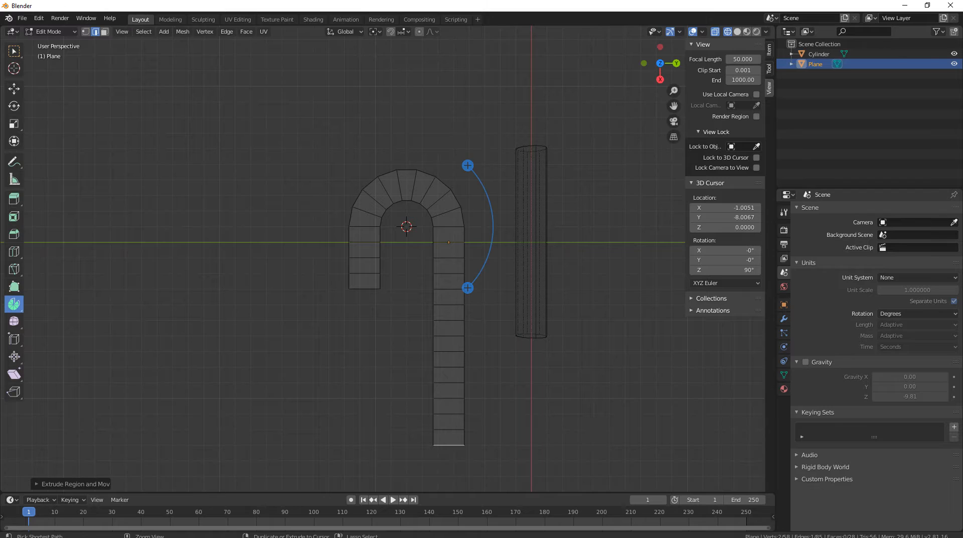
key(e)
key(Return)
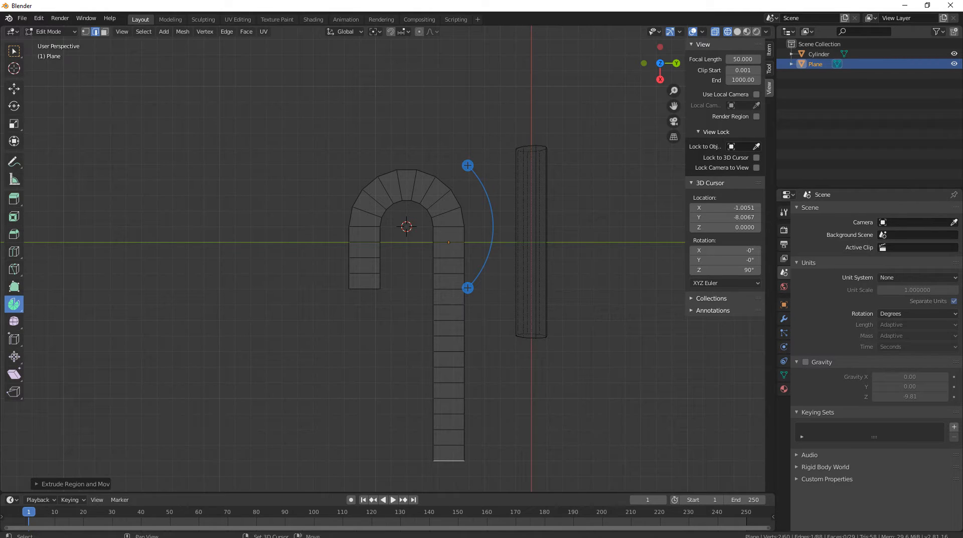
shift+middle_drag(387, 280, 419, 278)
scroll(420, 278, up, 2)
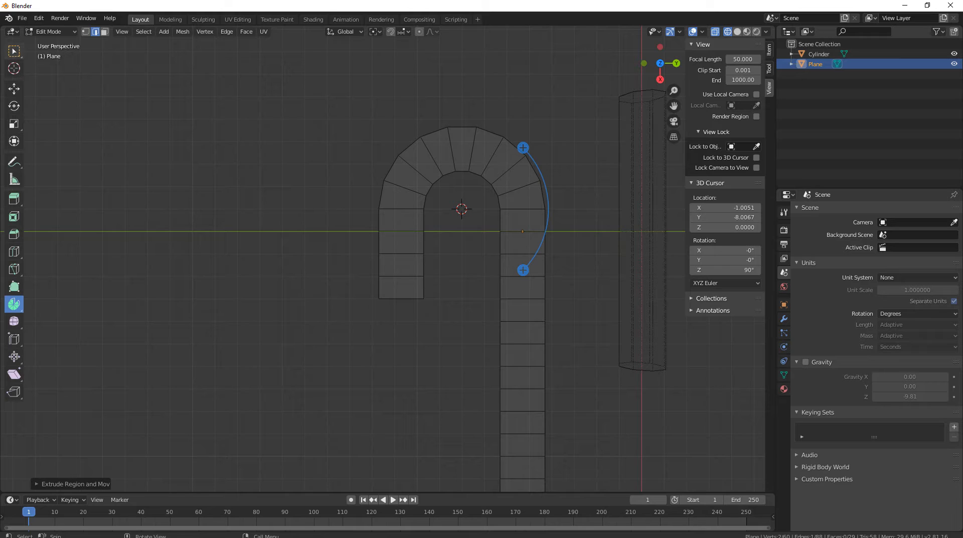
With Select Lasso, select the strip's whole inner edge chain along both legs and the arch, and delete its vertices.
click(14, 51)
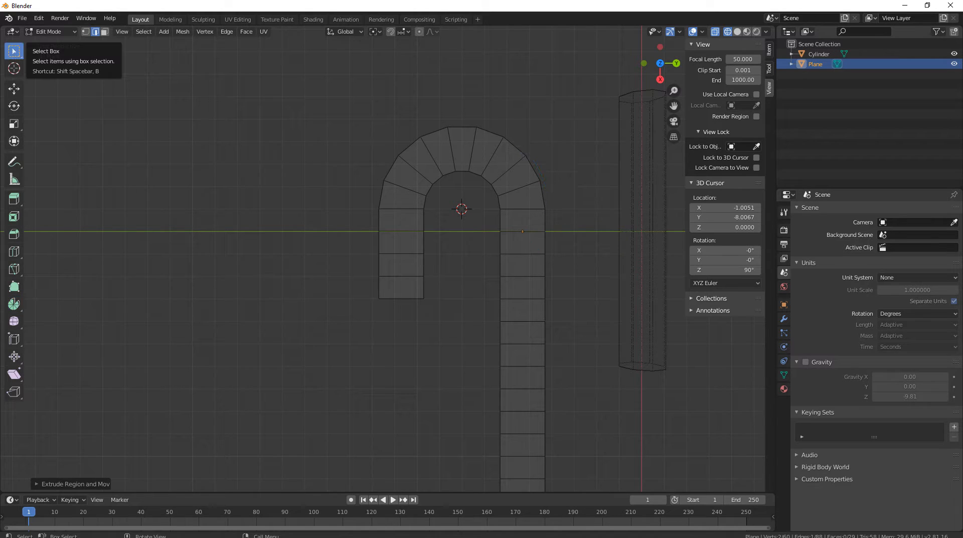
click(14, 51)
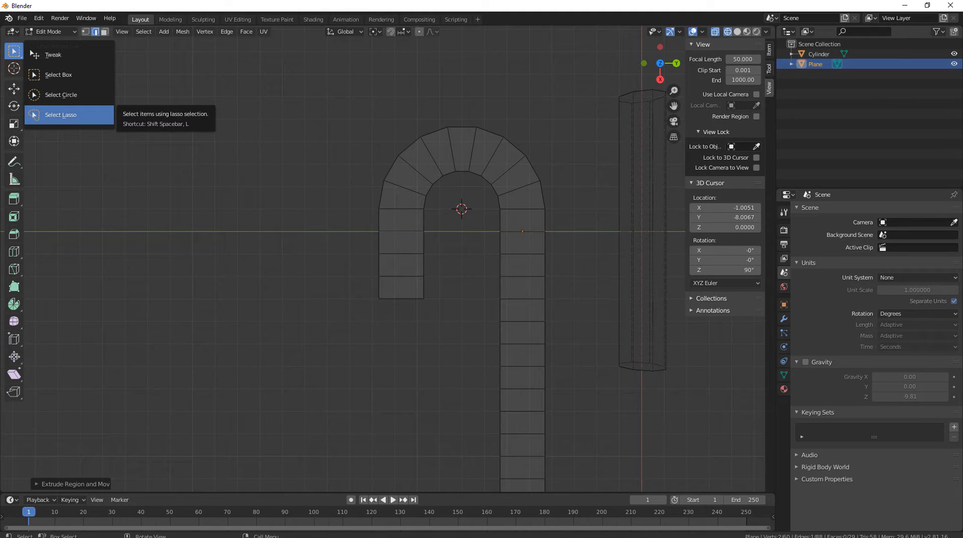
click(60, 115)
scroll(451, 321, down, 1)
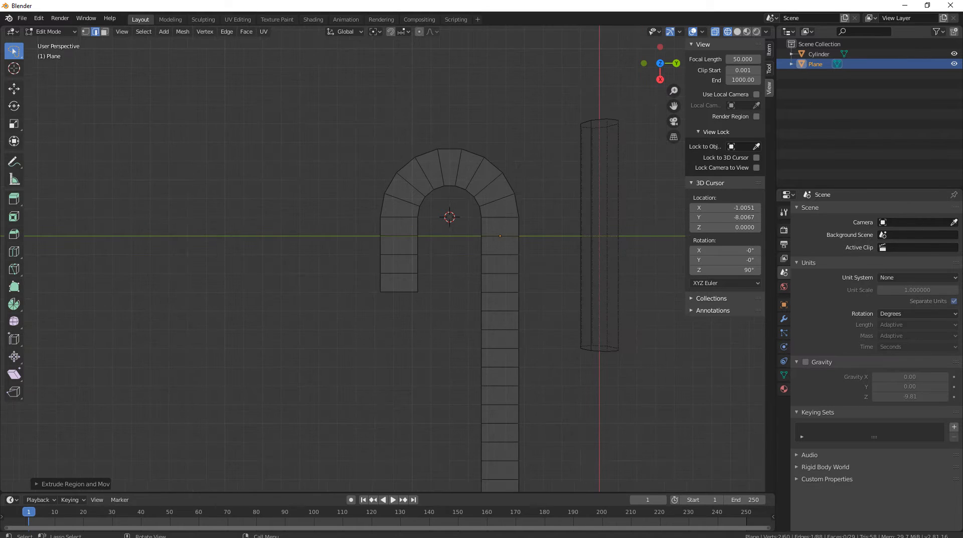
shift+middle_drag(451, 321, 448, 253)
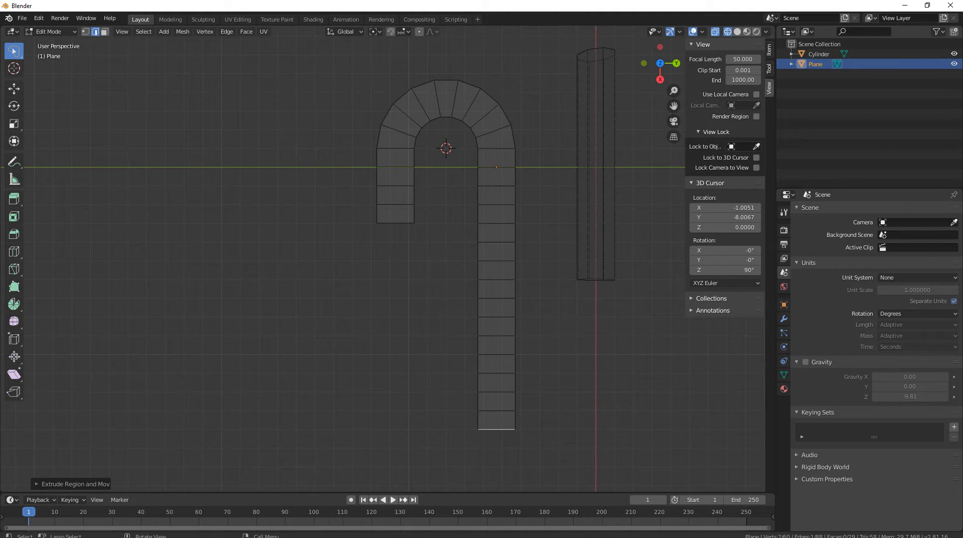
mouse_move(403, 241)
mouse_down()
mouse_move(412, 119)
mouse_move(442, 102)
mouse_move(475, 114)
mouse_move(489, 150)
mouse_move(495, 275)
mouse_move(481, 448)
mouse_move(424, 457)
mouse_move(406, 396)
mouse_up()
drag(406, 346, 402, 243)
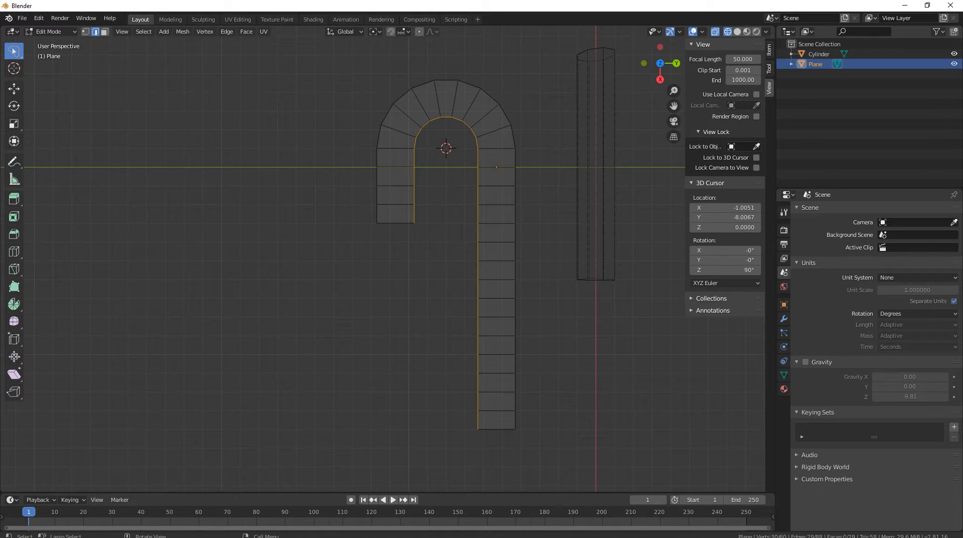
shift+click(497, 167)
mouse_move(521, 157)
shift+mouse_down()
mouse_move(510, 187)
mouse_move(518, 178)
shift+mouse_up()
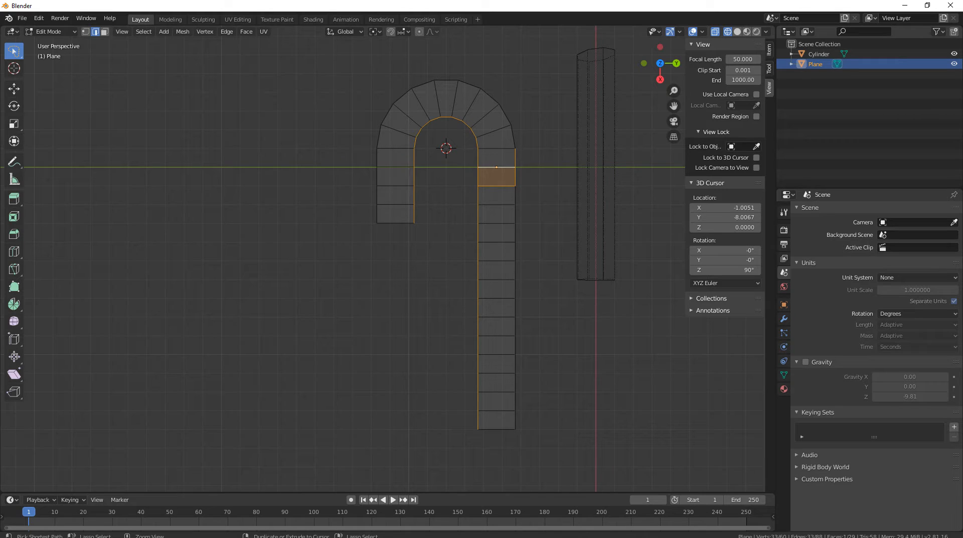
mouse_move(533, 143)
ctrl+mouse_down()
mouse_move(486, 183)
mouse_move(522, 211)
mouse_move(540, 147)
mouse_move(481, 166)
mouse_move(540, 170)
mouse_move(526, 148)
ctrl+mouse_up()
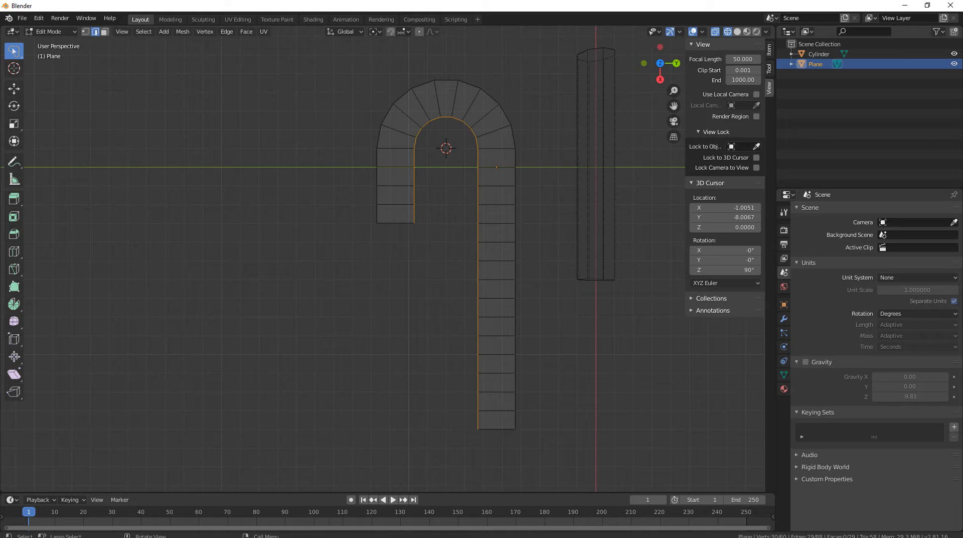
key(x)
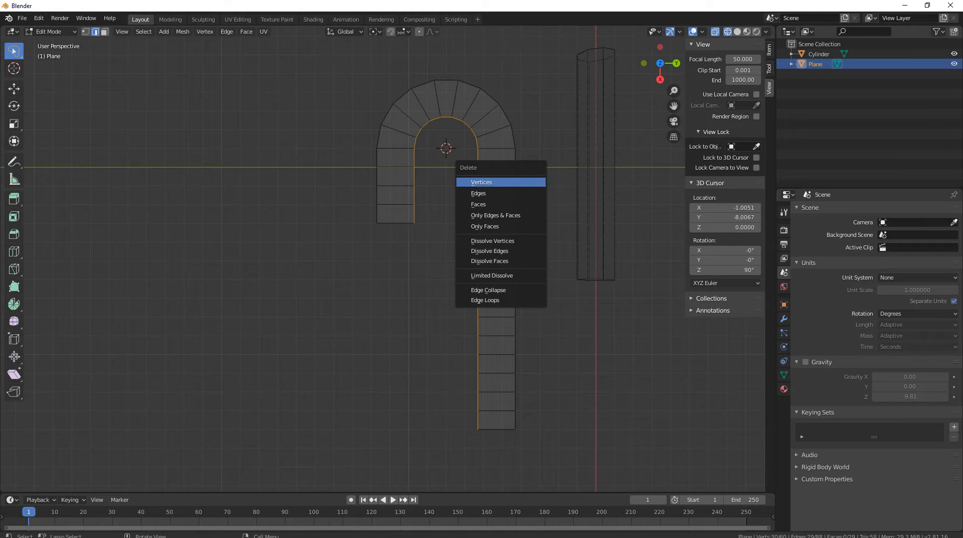
key(Return)
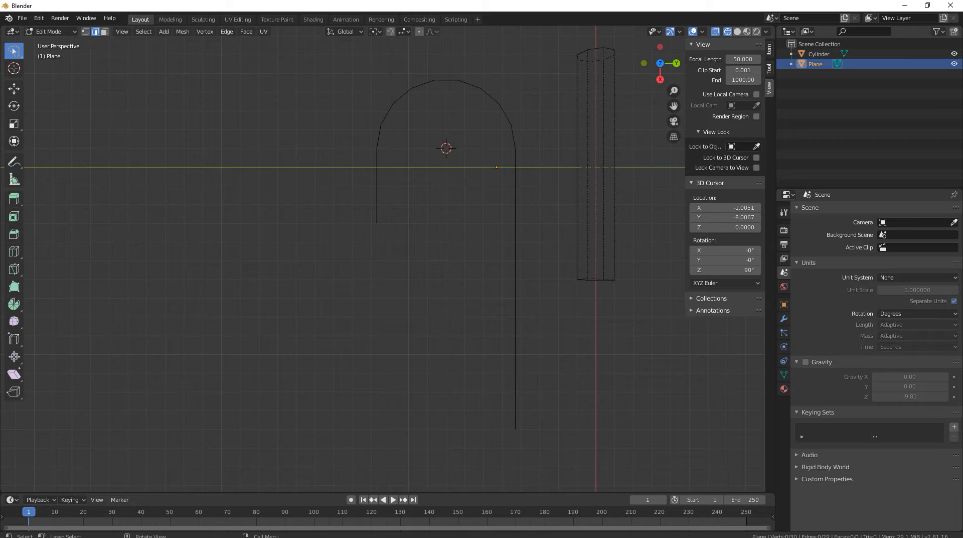
Convert the remaining hooked outline from a mesh to a curve in Object Mode and check its control points in Edit Mode.
key(Tab)
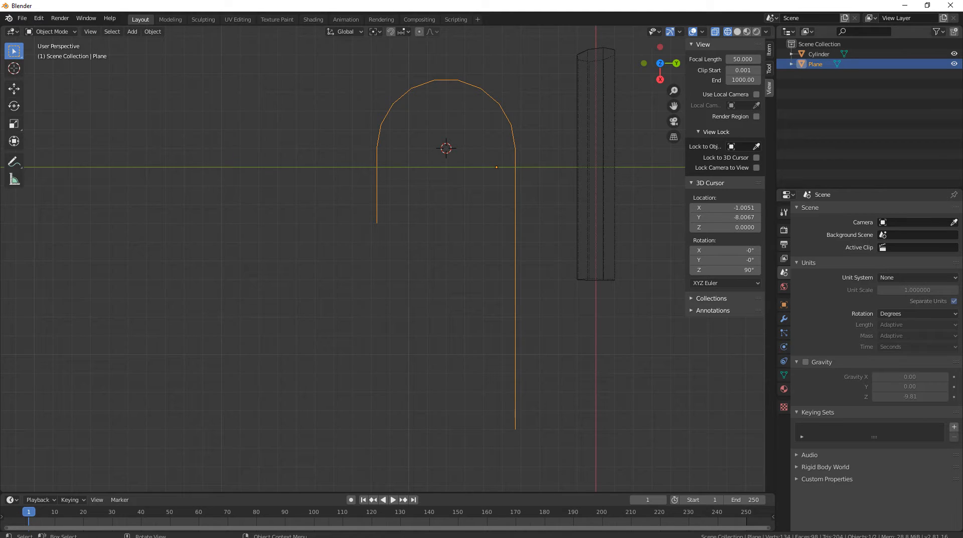
key(Tab)
key(Tab)
key(Tab)
key(Tab)
click(153, 31)
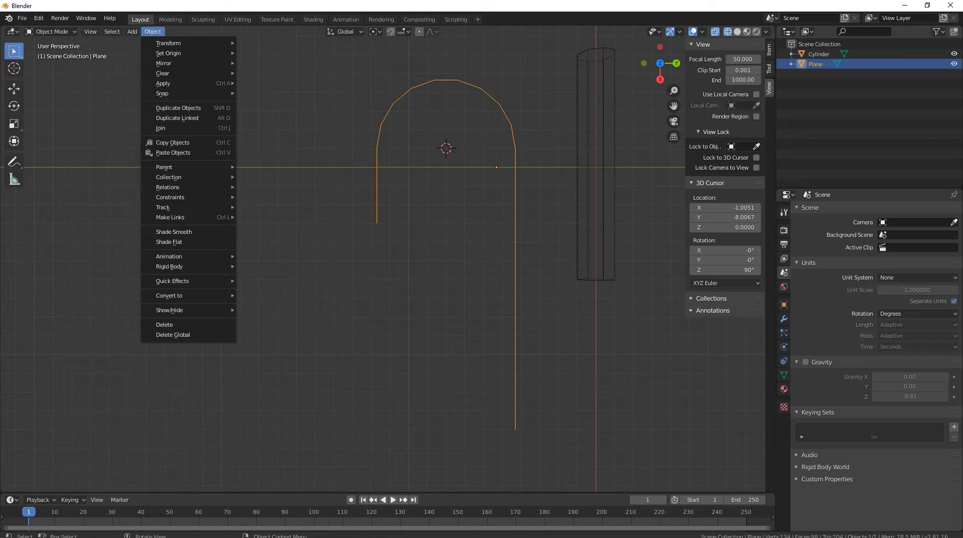
mouse_move(169, 295)
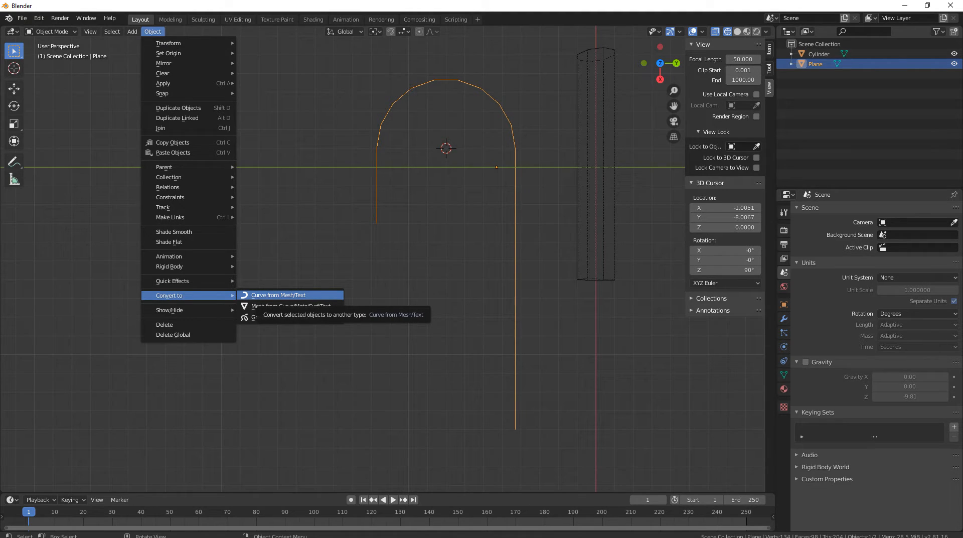
click(278, 295)
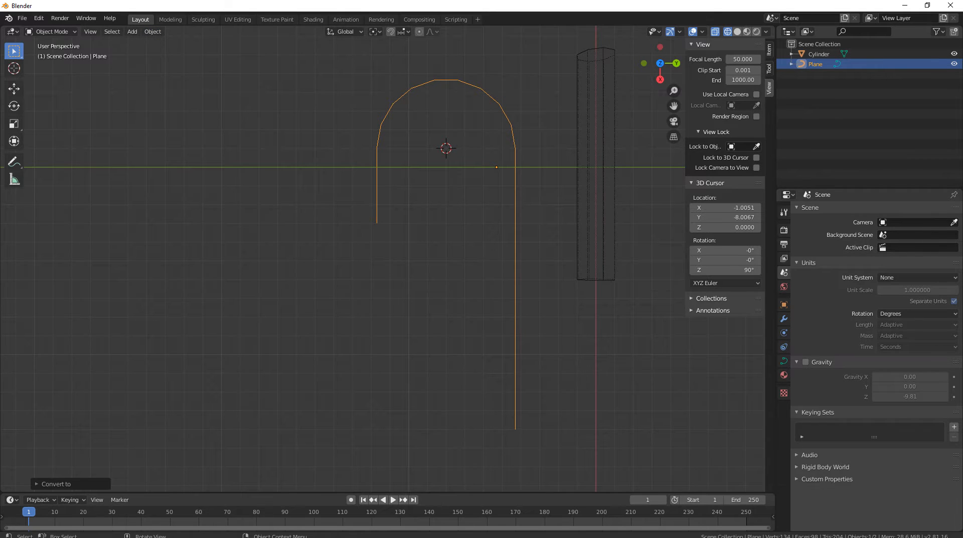
middle_drag(301, 286, 393, 296)
key(Tab)
scroll(348, 241, up, 2)
key(Tab)
key(Tab)
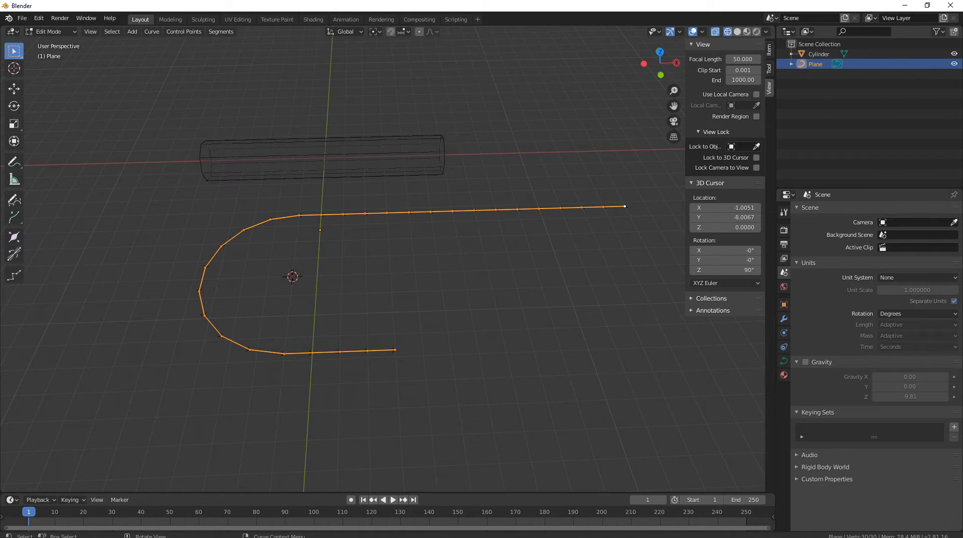
key(Tab)
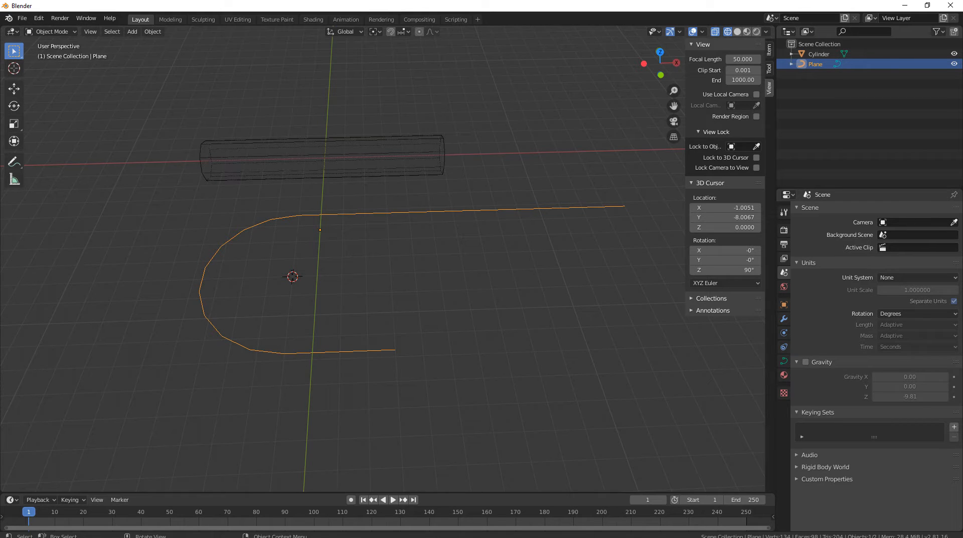
Add an Array modifier to the cylinder and set its count to 5.
click(350, 176)
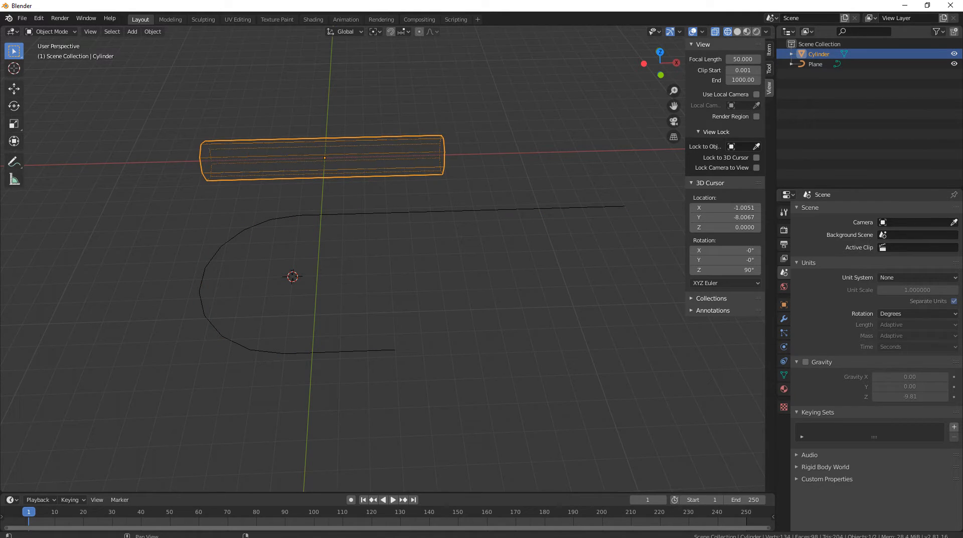
click(784, 319)
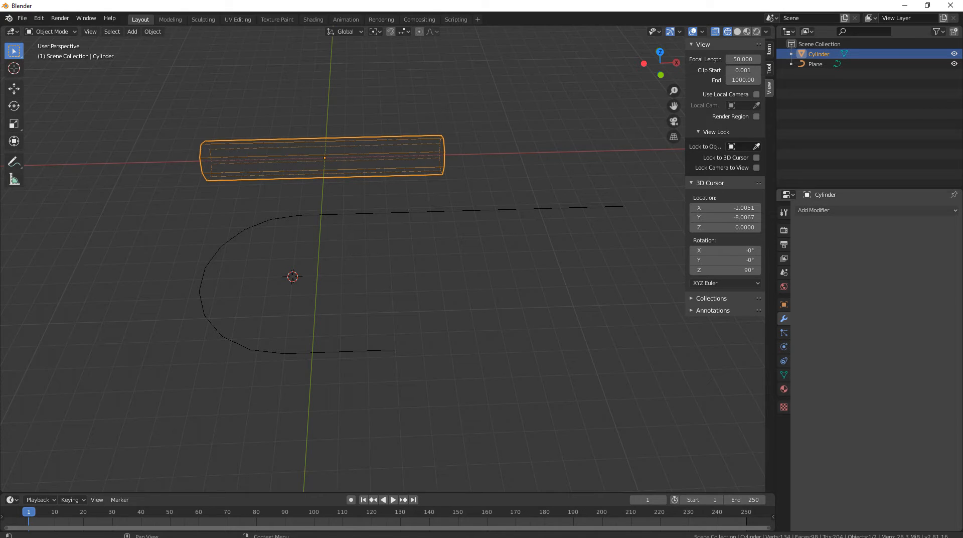
click(822, 210)
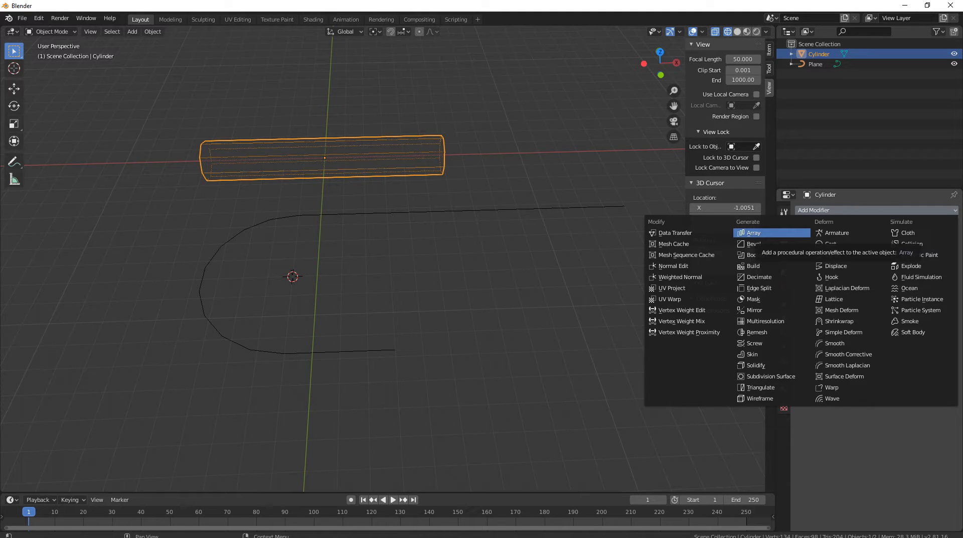
click(752, 233)
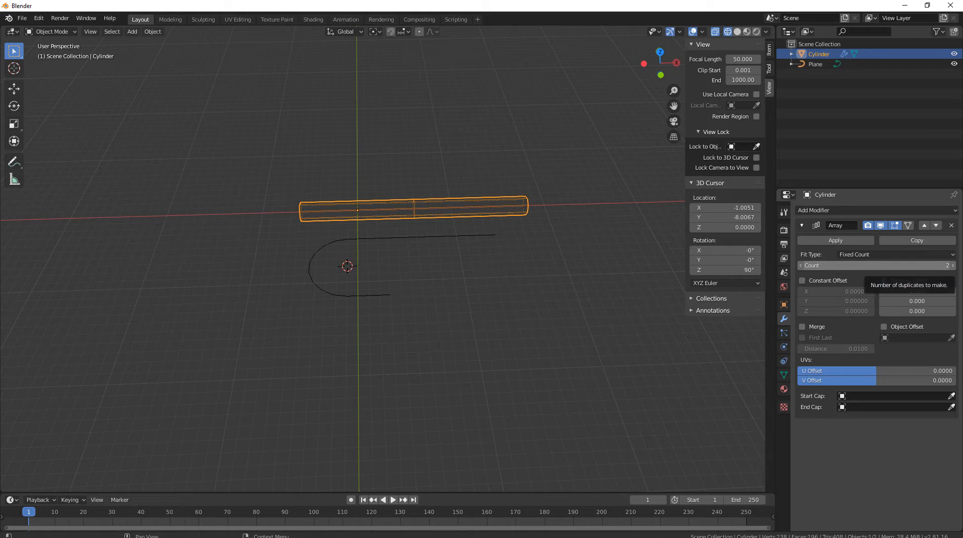
click(877, 265)
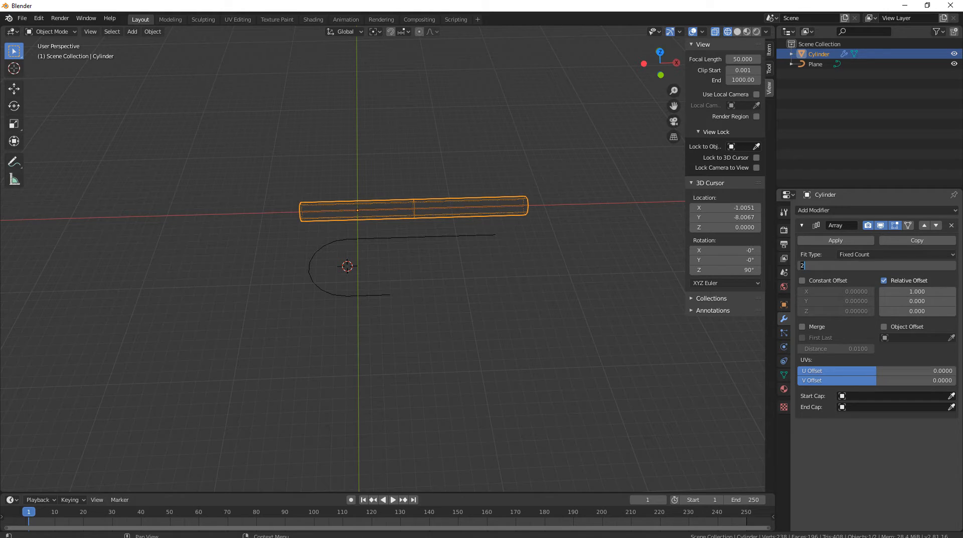
text(5)
key(Return)
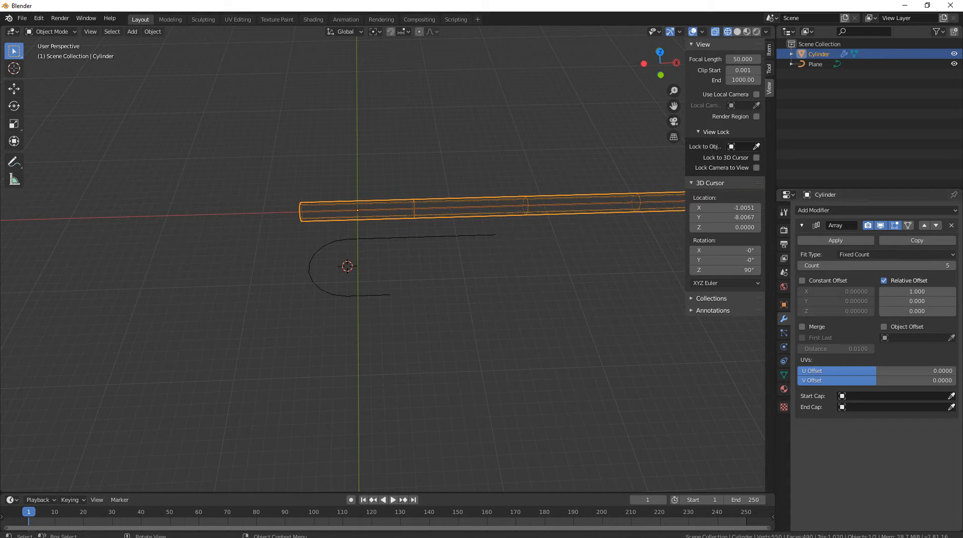
Turn on Merge in the cylinder's Array modifier and switch the viewport to Material Preview shading.
middle_drag(502, 271, 438, 306)
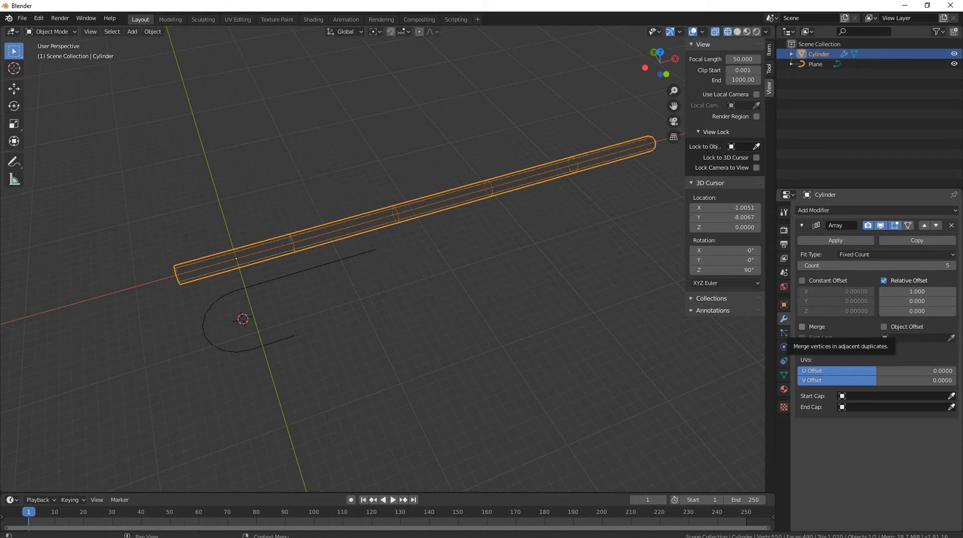
click(803, 327)
middle_drag(491, 260, 457, 260)
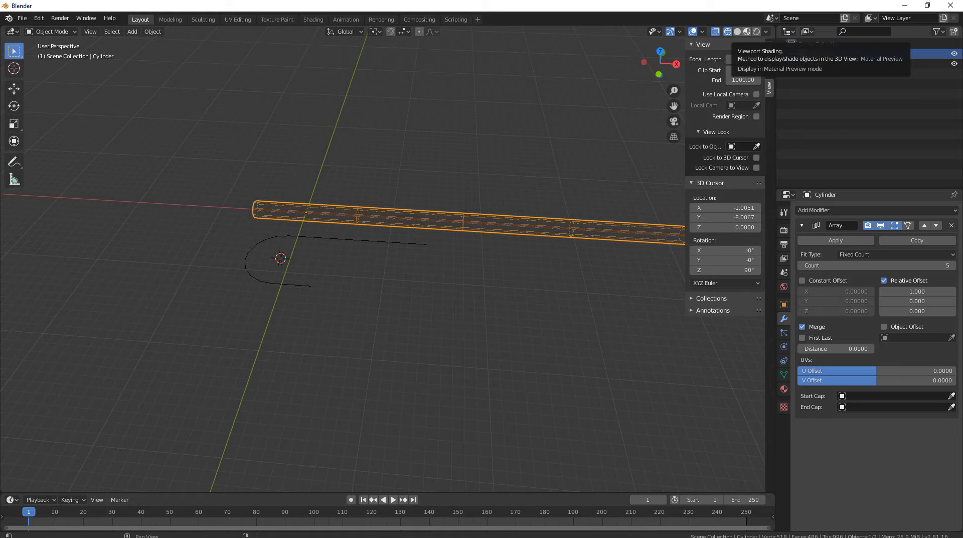
click(746, 32)
mouse_move(501, 210)
middle_down()
mouse_move(392, 194)
mouse_move(413, 229)
mouse_move(557, 221)
mouse_move(644, 162)
mouse_move(581, 170)
mouse_move(536, 144)
middle_up()
scroll(392, 195, up, 3)
scroll(535, 144, down, 2)
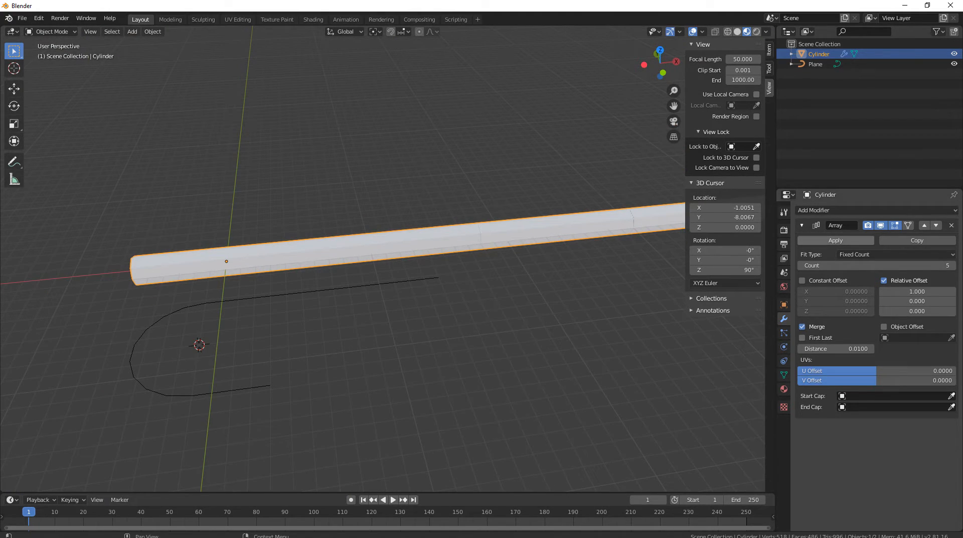
middle_drag(501, 241, 469, 260)
scroll(475, 239, down, 1)
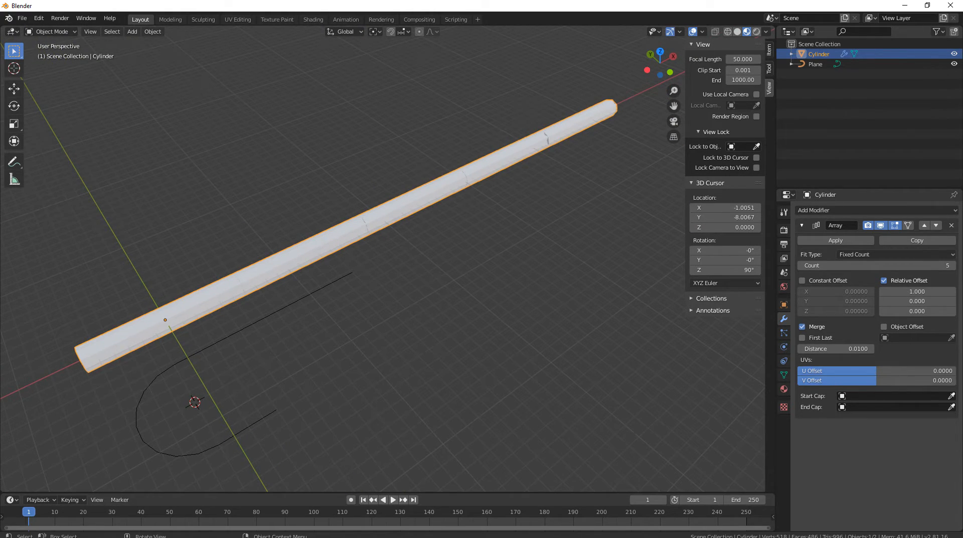
Toggle the Array modifier's viewport display off and on to compare the single cylinder with the arrayed one.
click(880, 225)
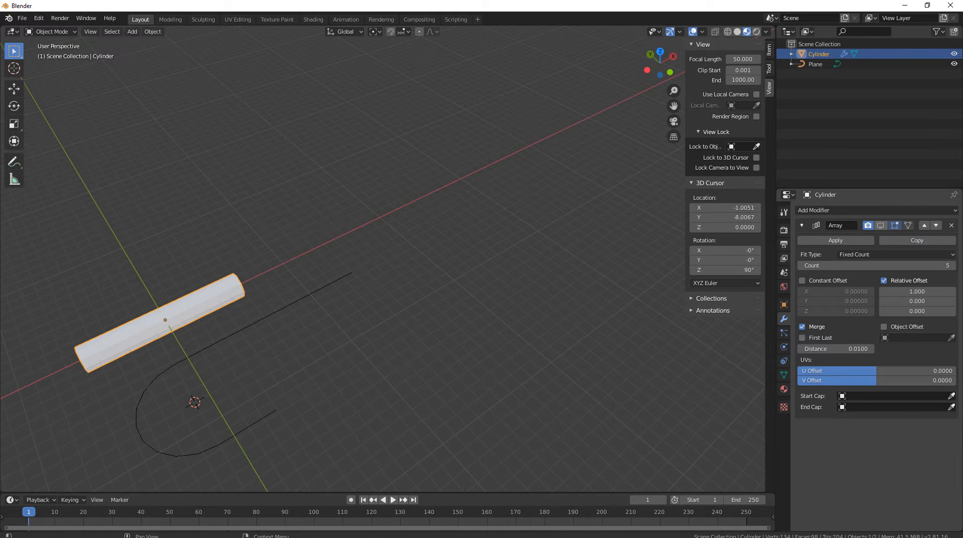
click(880, 225)
click(880, 225)
click(880, 225)
click(880, 225)
click(880, 225)
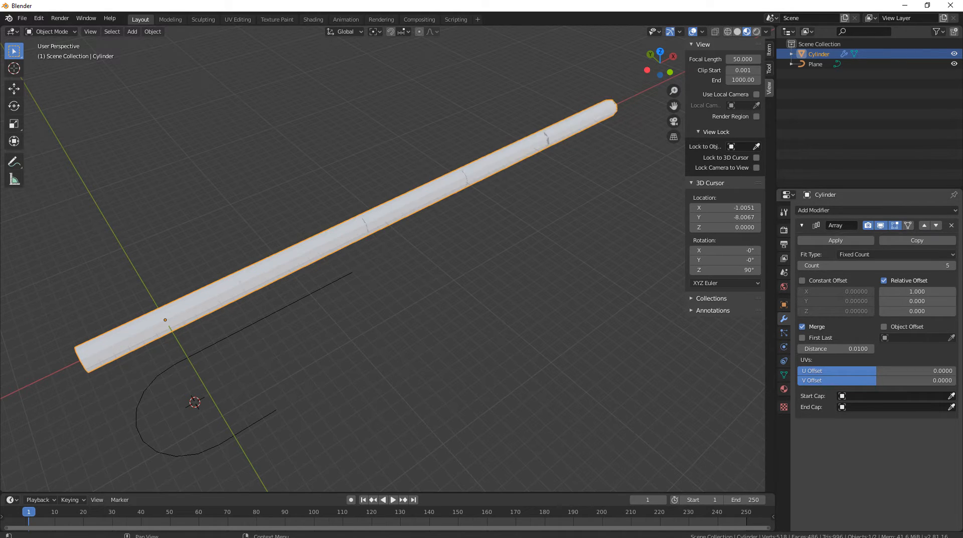
Add a Curve modifier to the arrayed cylinder and pick the hooked curve, Plane, as its deforming object.
middle_drag(441, 271, 464, 267)
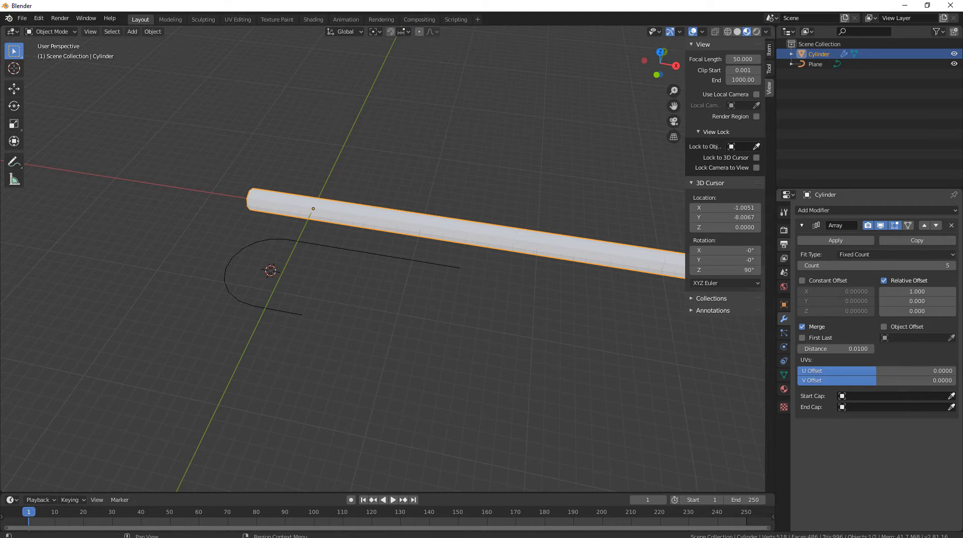
click(852, 210)
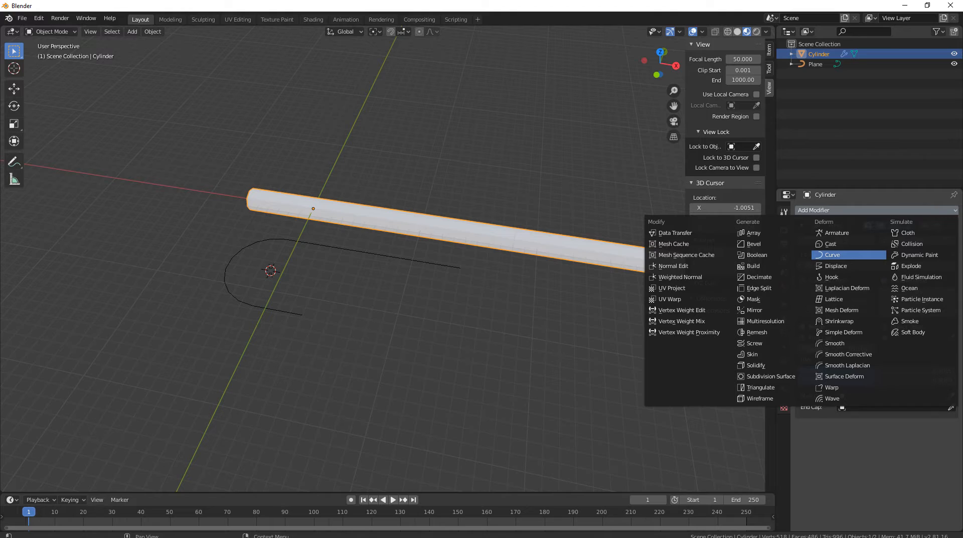
click(833, 254)
middle_drag(381, 311, 361, 301)
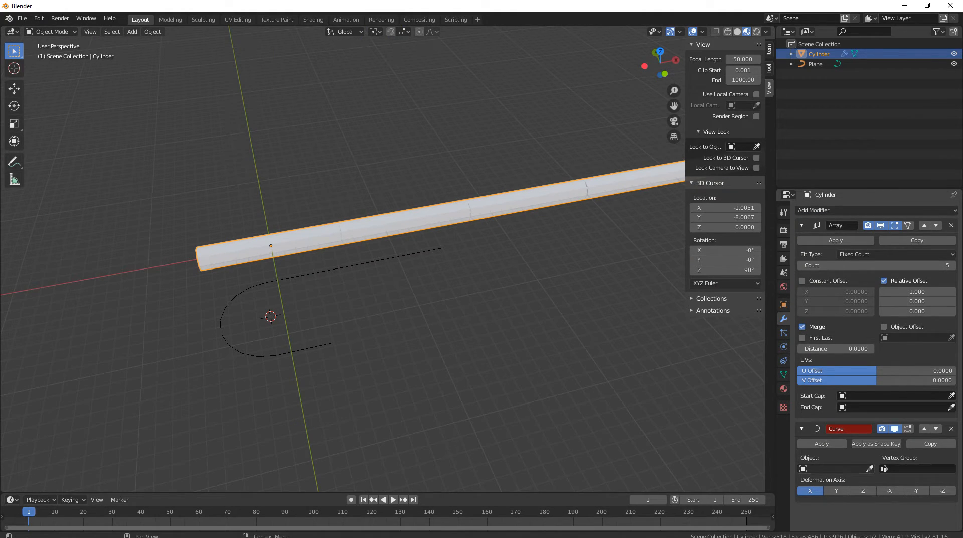
click(869, 468)
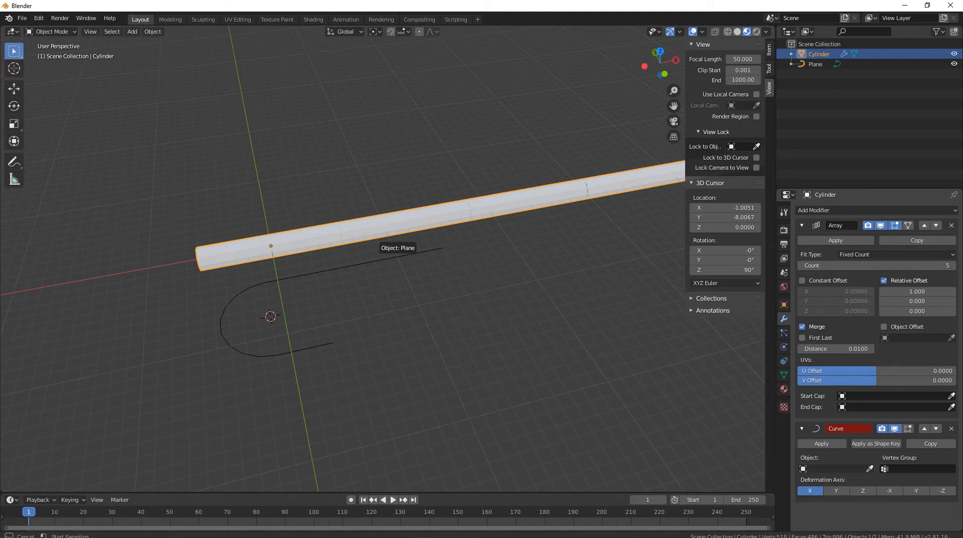
click(381, 258)
Select the hooked curve and apply All Transforms to it.
middle_drag(381, 259, 365, 275)
click(371, 204)
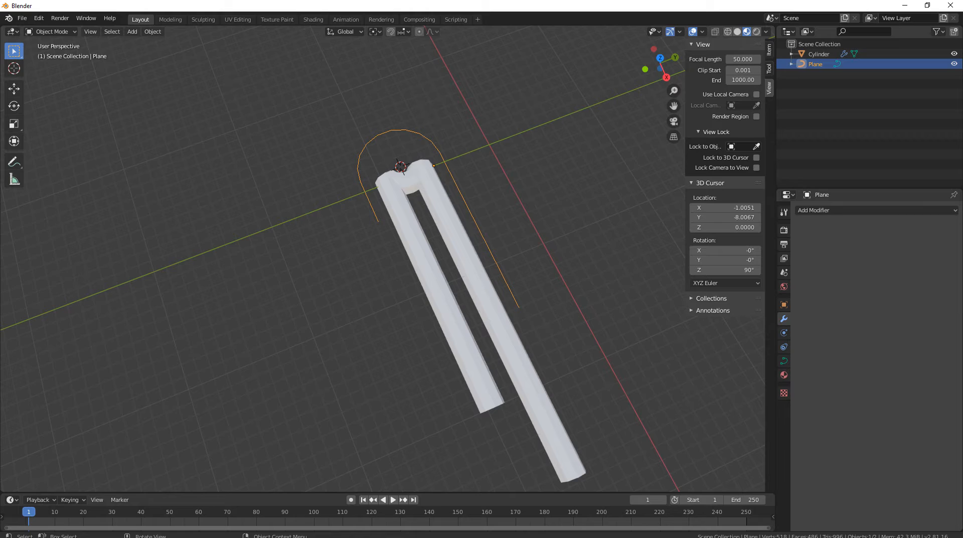
key(ctrl+a)
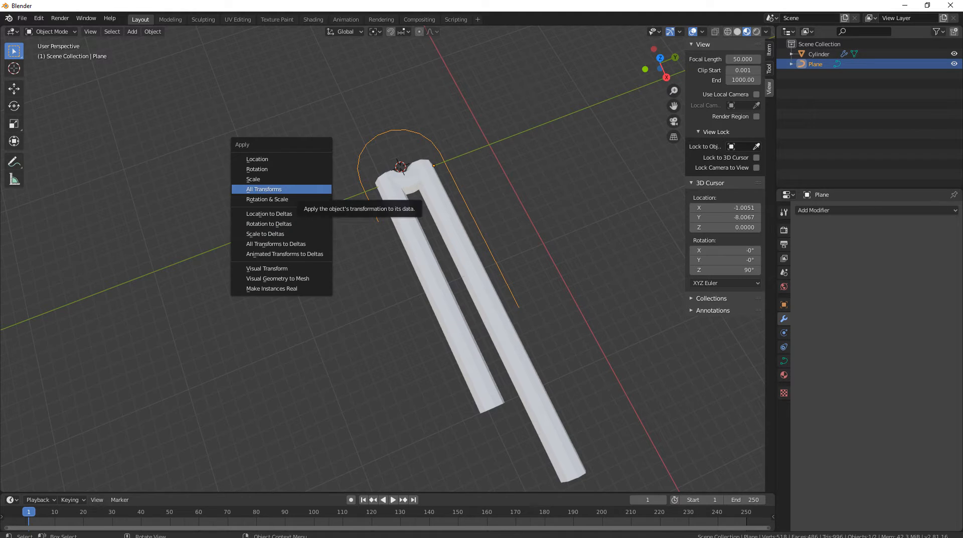
key(Return)
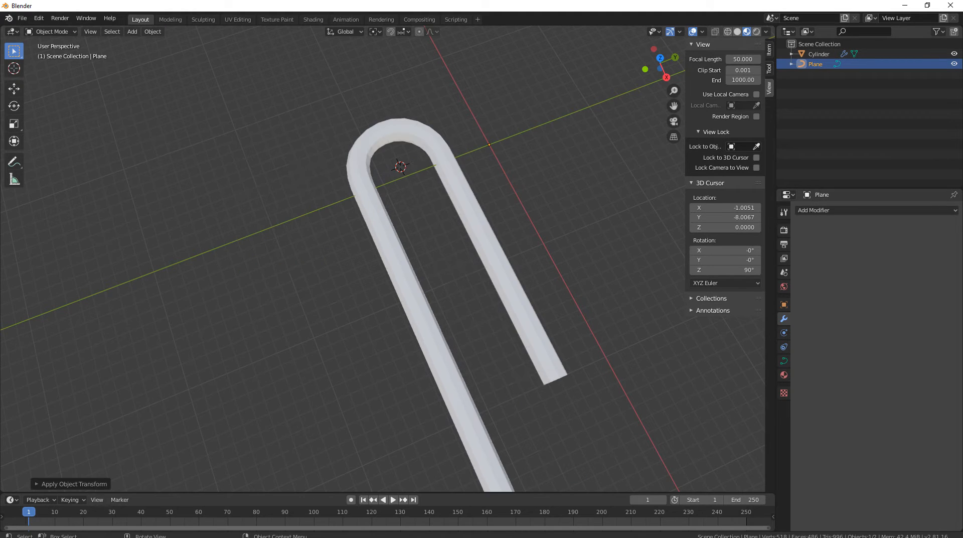
Try to move the bent cylinder up along Z by about 4.87 units.
middle_drag(401, 281, 576, 212)
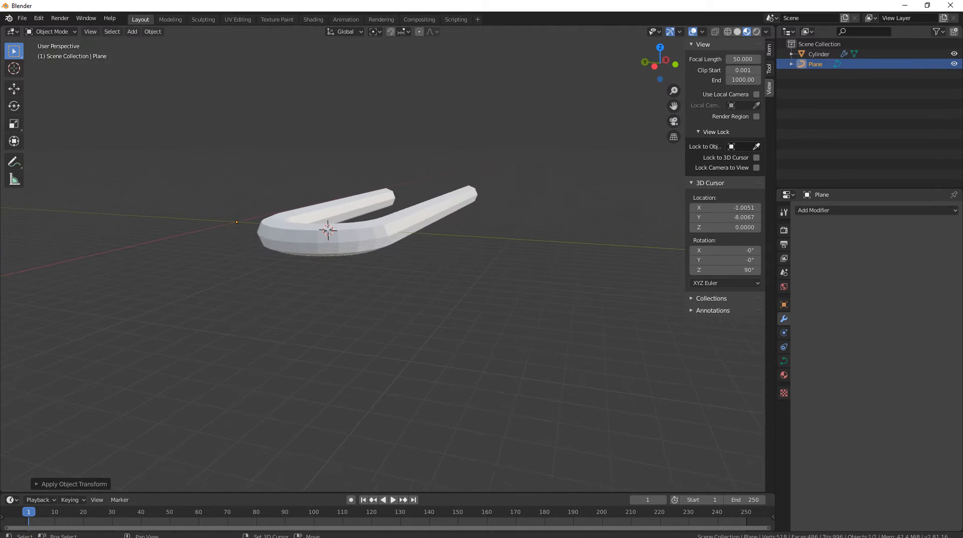
click(391, 231)
key(g)
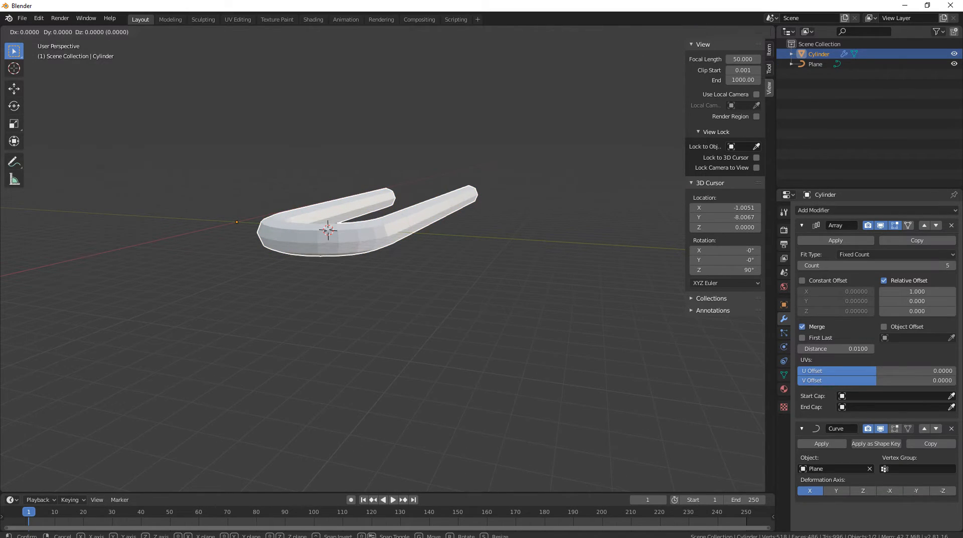
key(z)
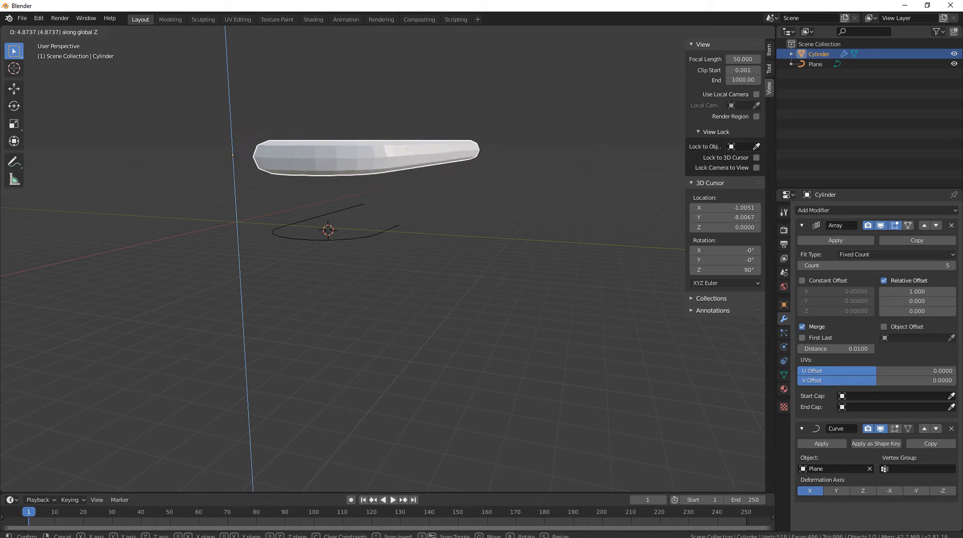
click(325, 233)
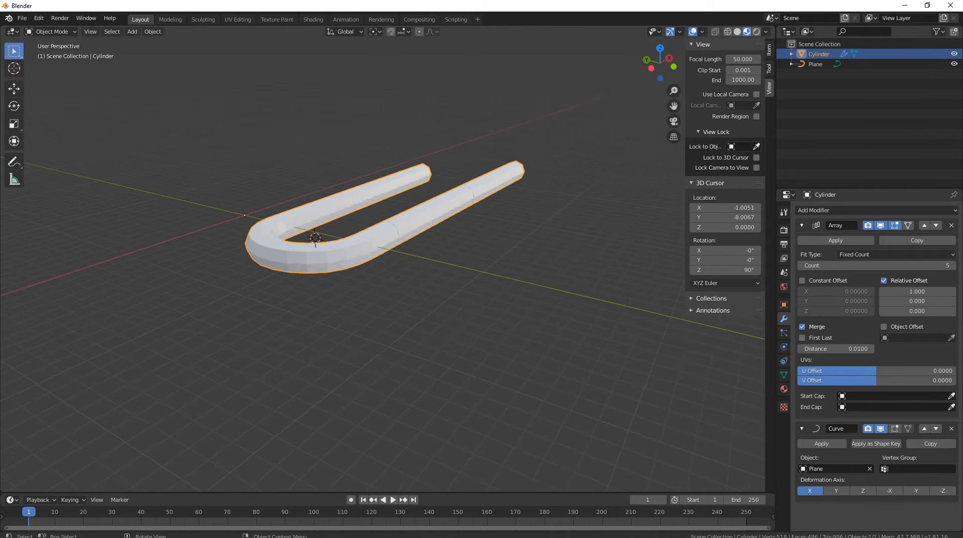
Switch the viewport to wireframe and select the hooked curve running inside the bent cylinder.
key(Tab)
key(Tab)
key(shift+z)
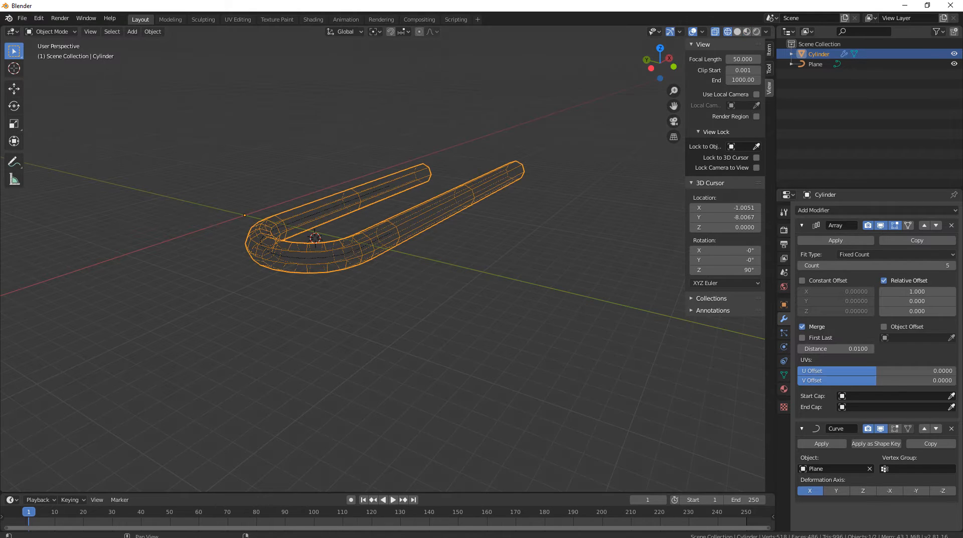
middle_drag(381, 261, 296, 291)
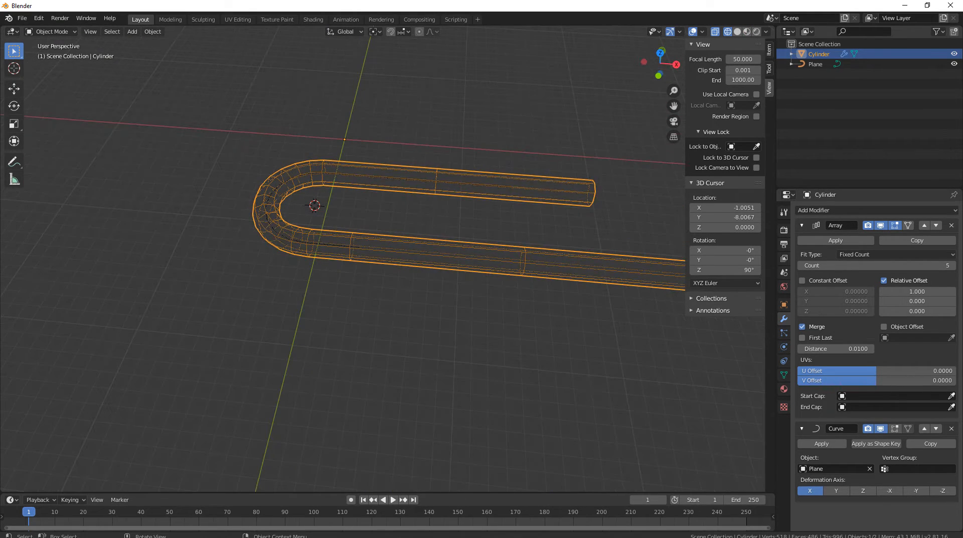
click(371, 176)
middle_drag(371, 193, 376, 177)
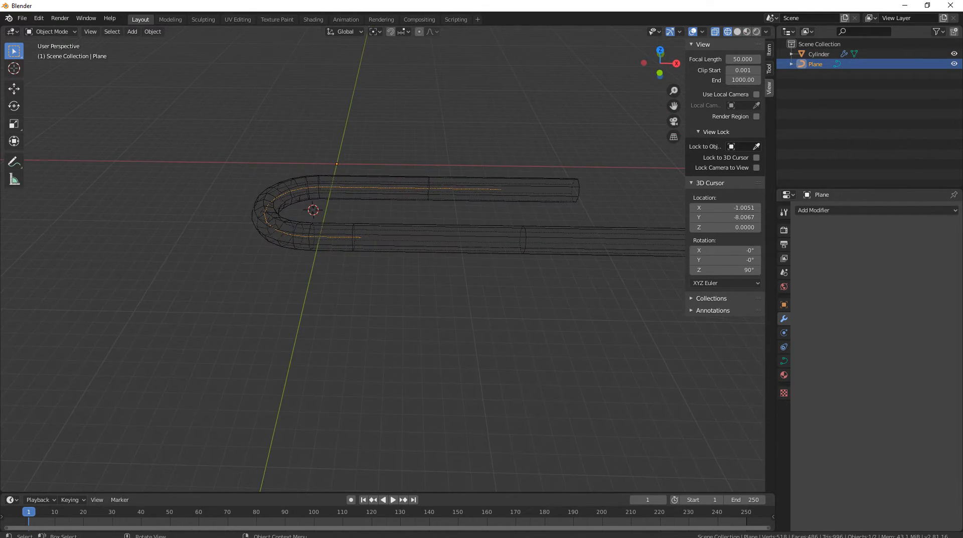
Try to lower all the curve's control points along Z by about 1.04 units in Edit Mode.
key(g)
key(z)
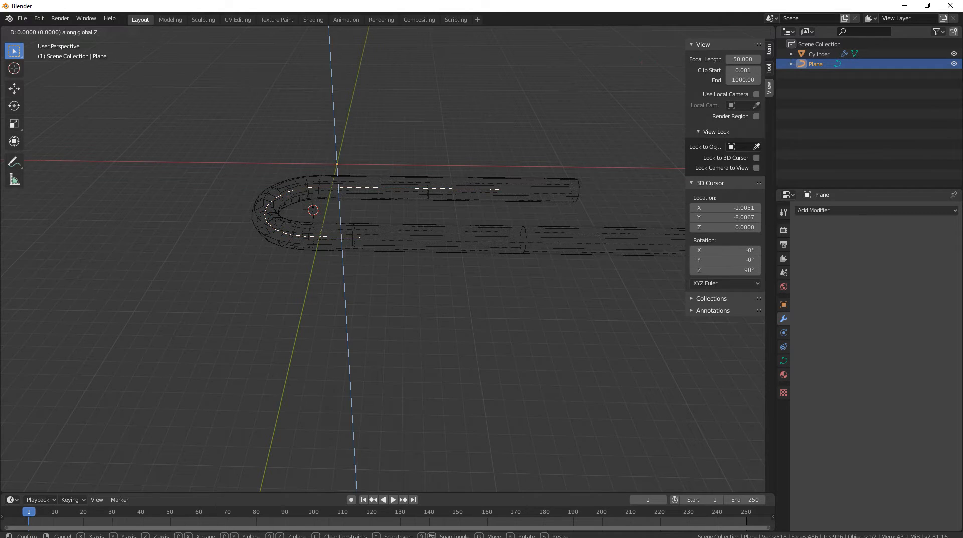
key(Escape)
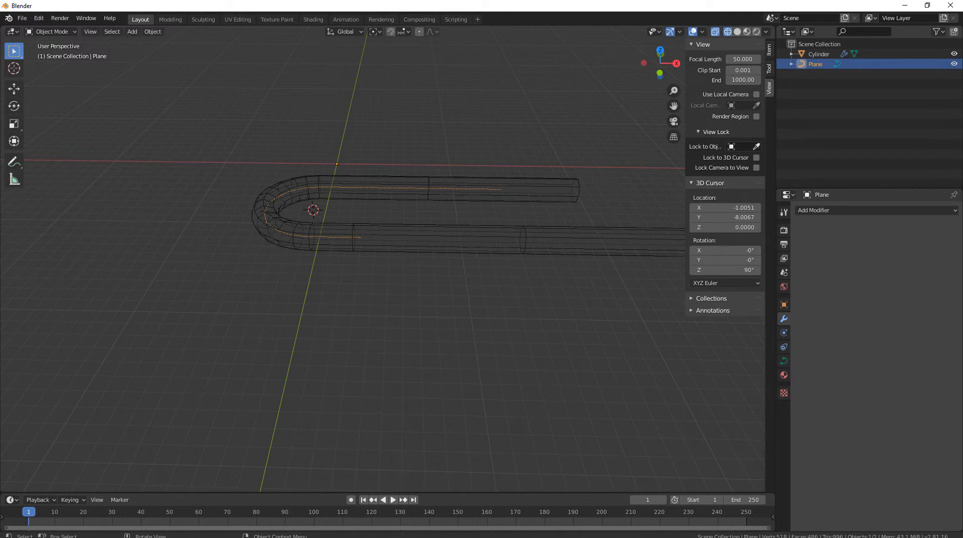
key(Tab)
key(g)
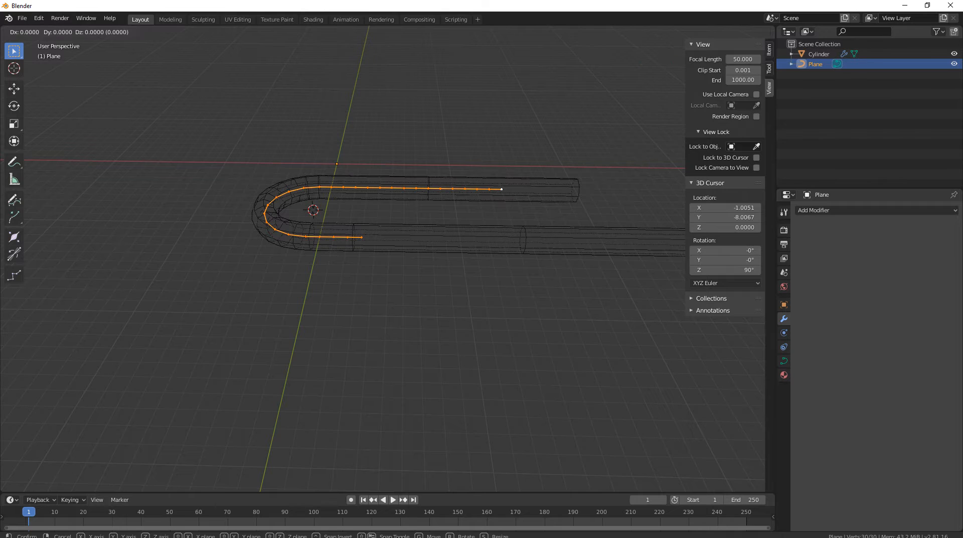
key(z)
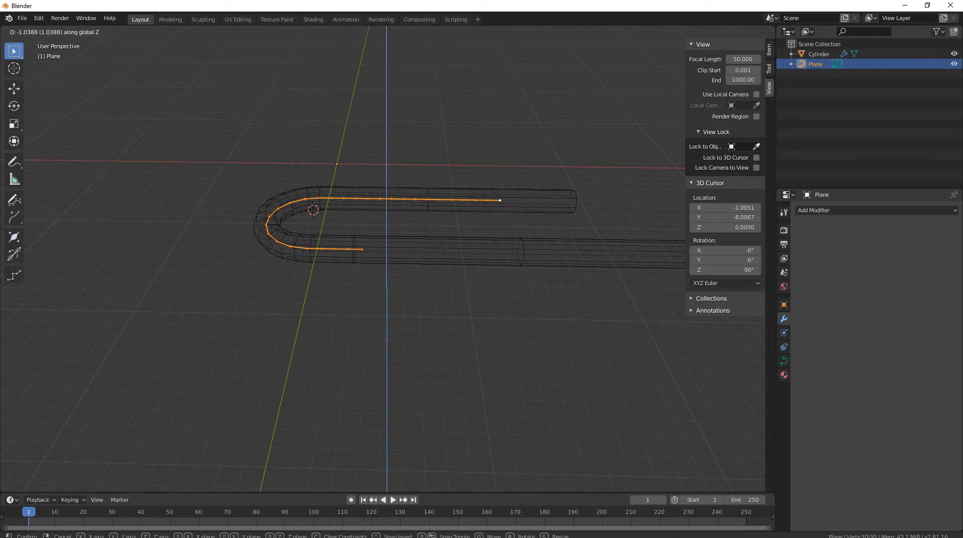
key(Escape)
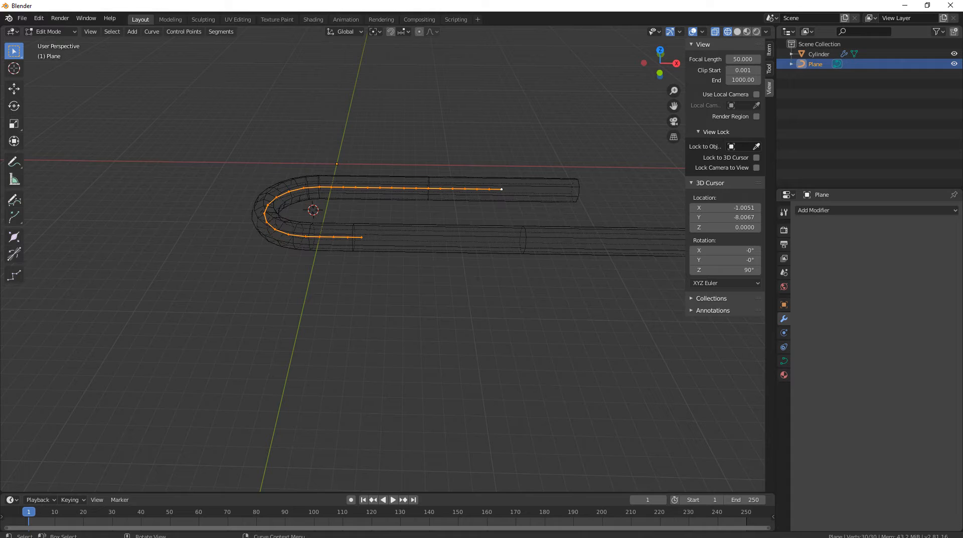
key(Tab)
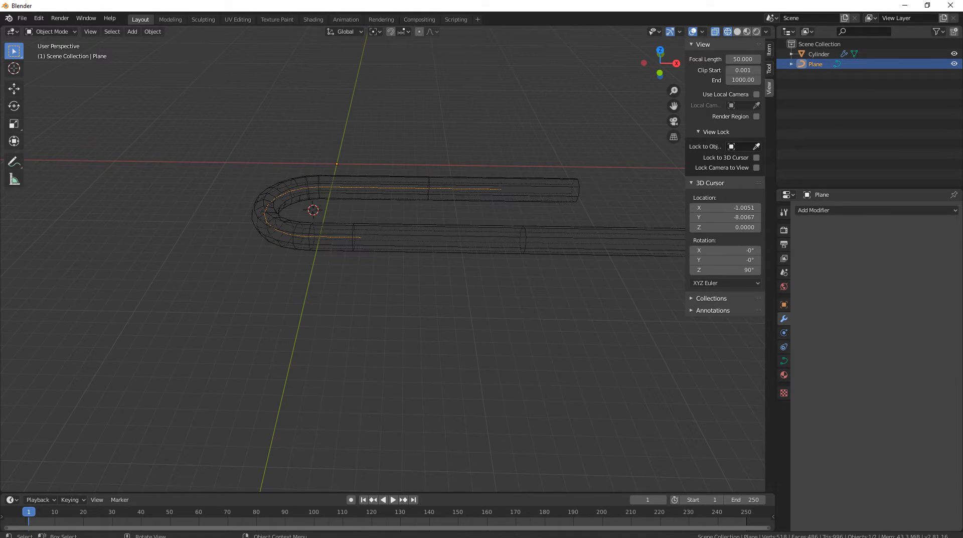
In Object Mode, raise the hooked curve along Z by about 7.2 units and return to Material Preview shading.
key(g)
key(z)
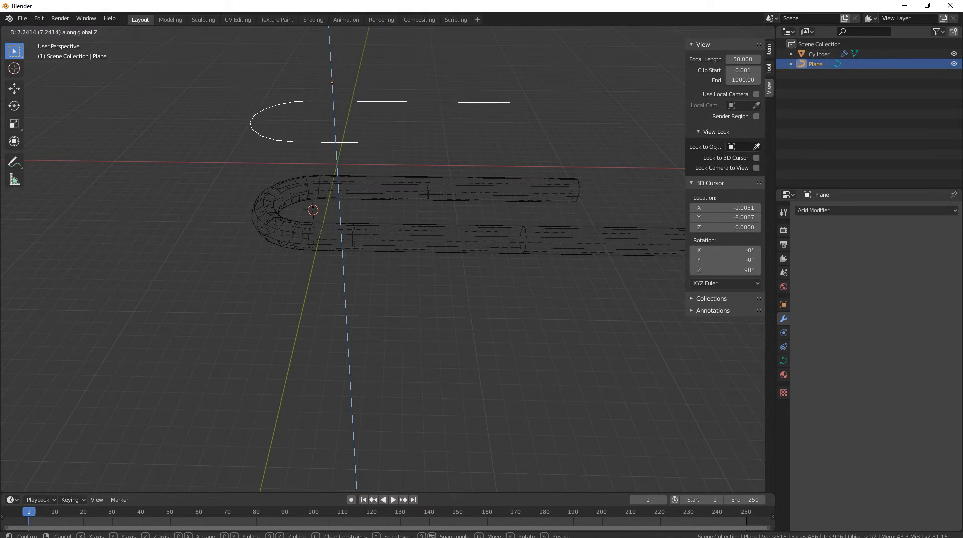
click(391, 165)
middle_drag(391, 165, 347, 185)
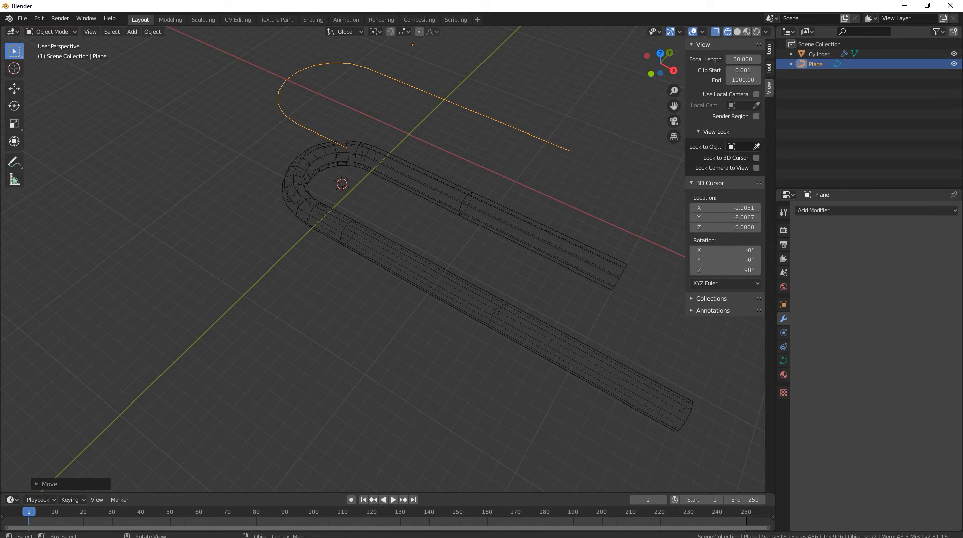
click(746, 32)
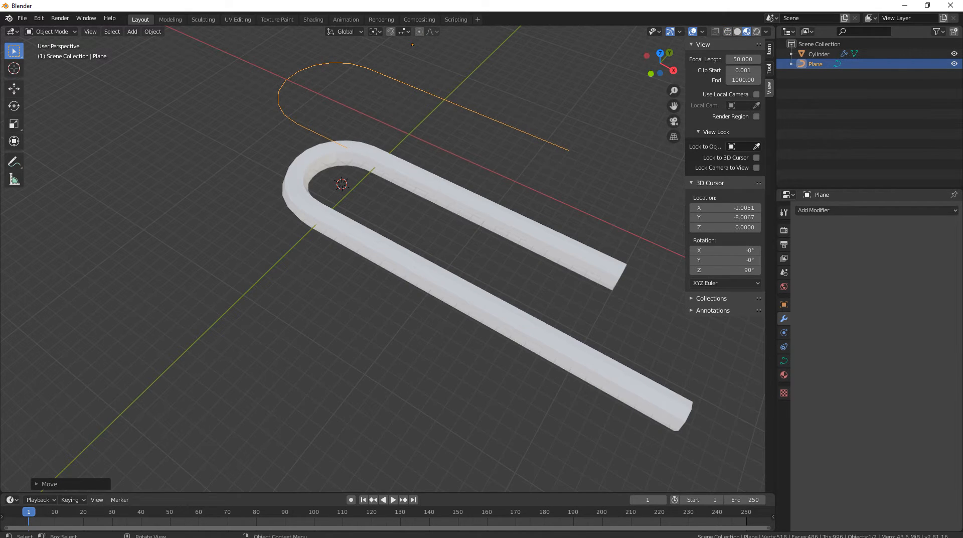
Select the hooked curve floating above the bent cylinder and enter Edit Mode.
middle_drag(441, 201, 463, 194)
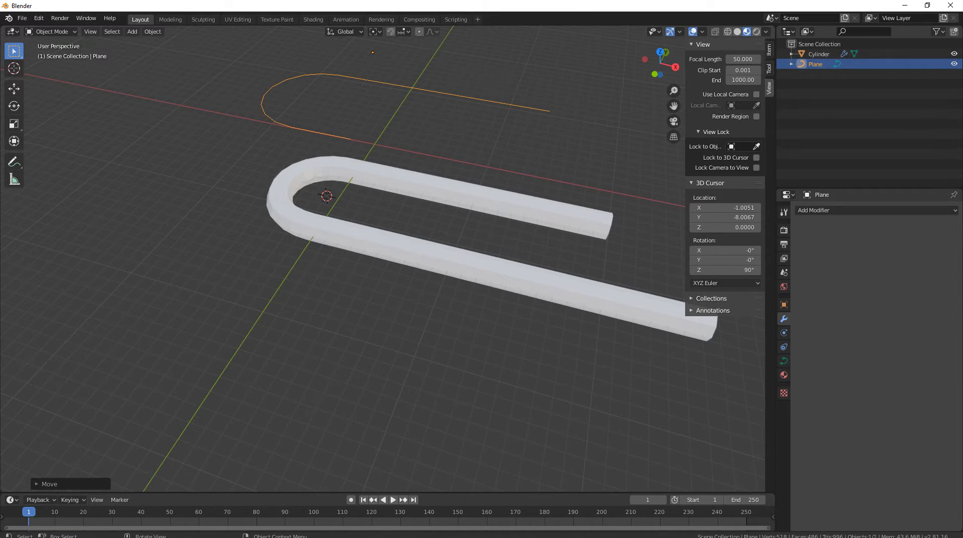
middle_drag(402, 226, 432, 266)
middle_drag(401, 250, 331, 281)
shift+middle_drag(331, 281, 331, 175)
scroll(337, 226, down, 3)
middle_drag(351, 225, 367, 203)
click(421, 202)
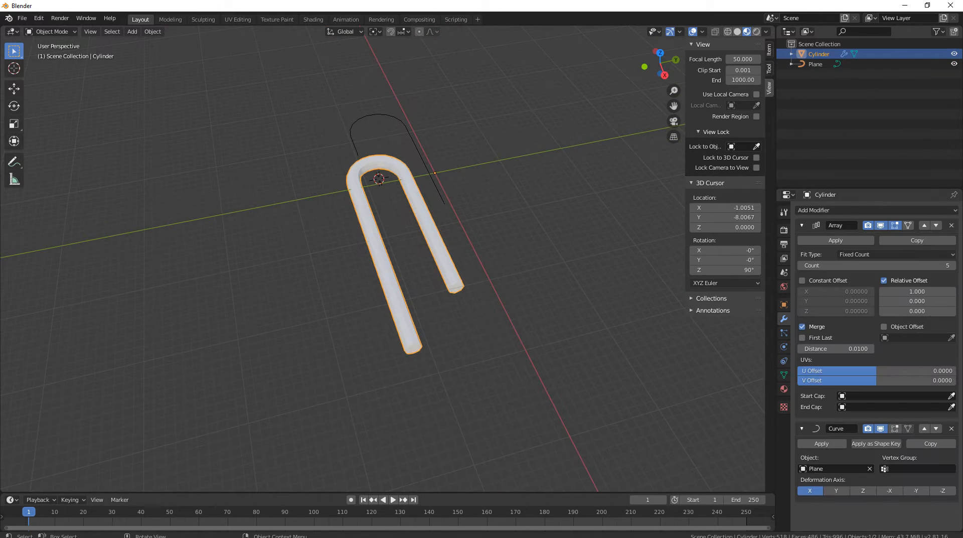
click(433, 181)
key(Tab)
middle_drag(433, 181, 421, 191)
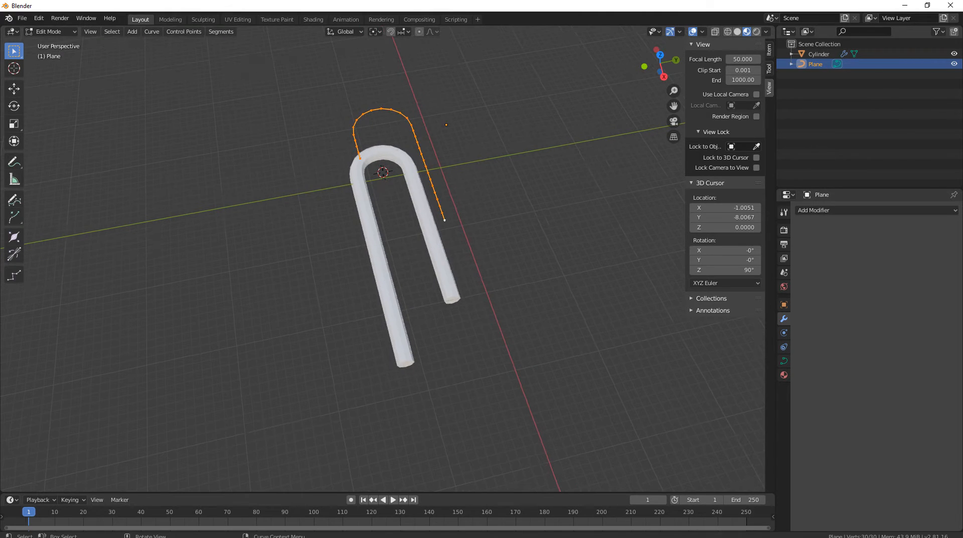
Try to delete the three control points at the hooked curve's long-arm end.
drag(352, 147, 346, 170)
key(x)
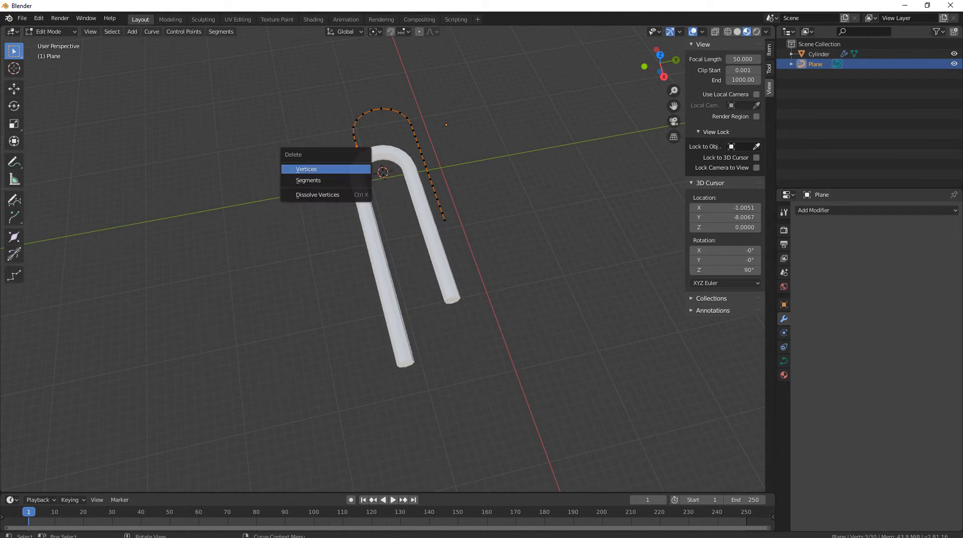
click(327, 166)
key(Tab)
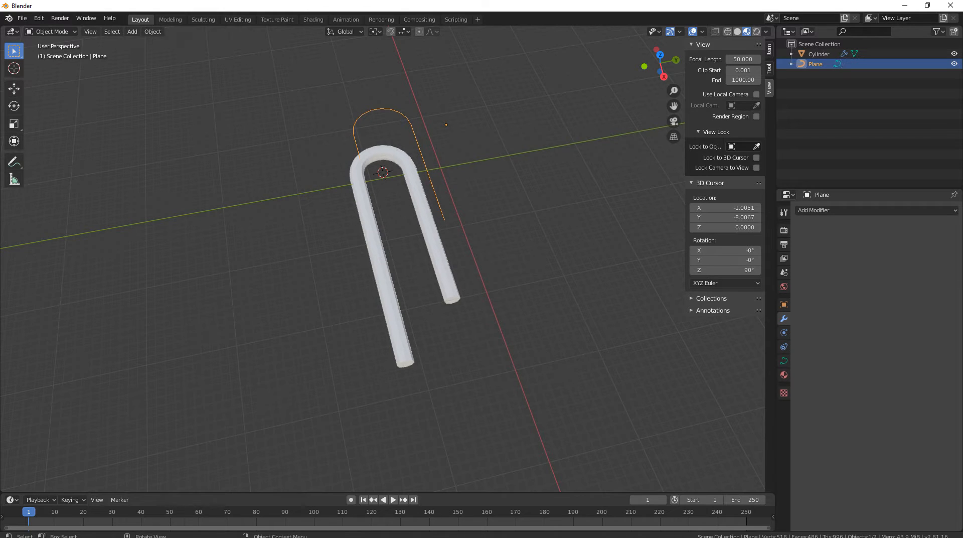
key(ctrl+z)
key(ctrl+z)
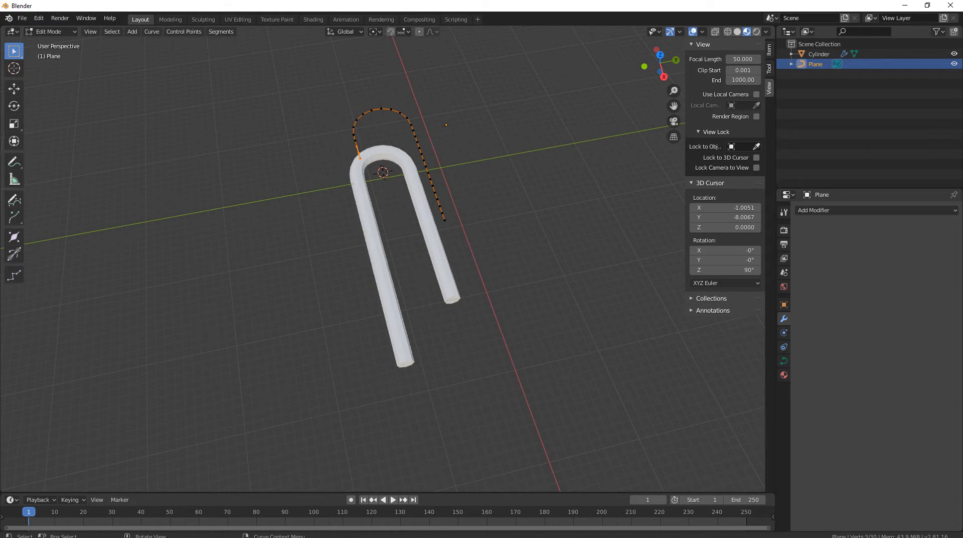
Delete the last seven control points at the hooked curve's short-arm end.
middle_drag(351, 225, 364, 204)
scroll(360, 192, up, 2)
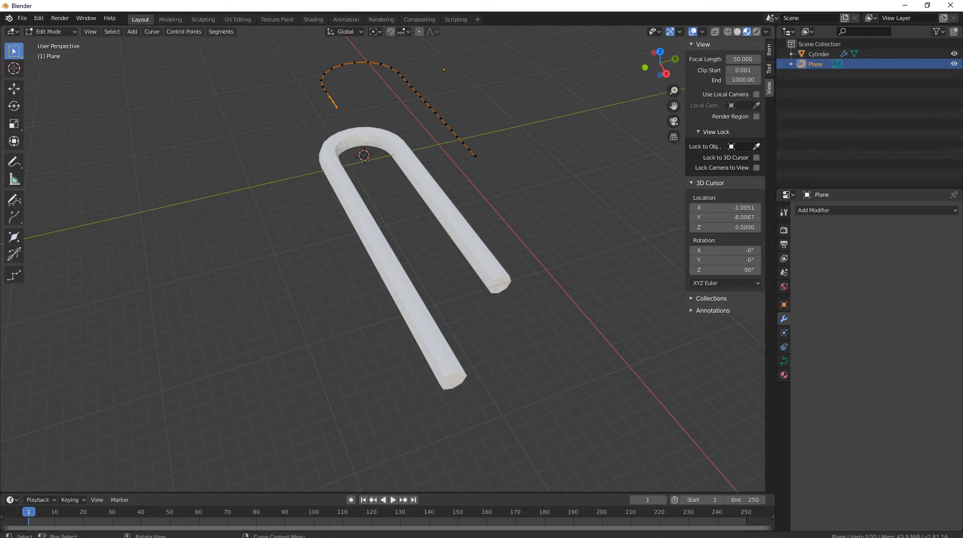
drag(454, 137, 490, 177)
key(x)
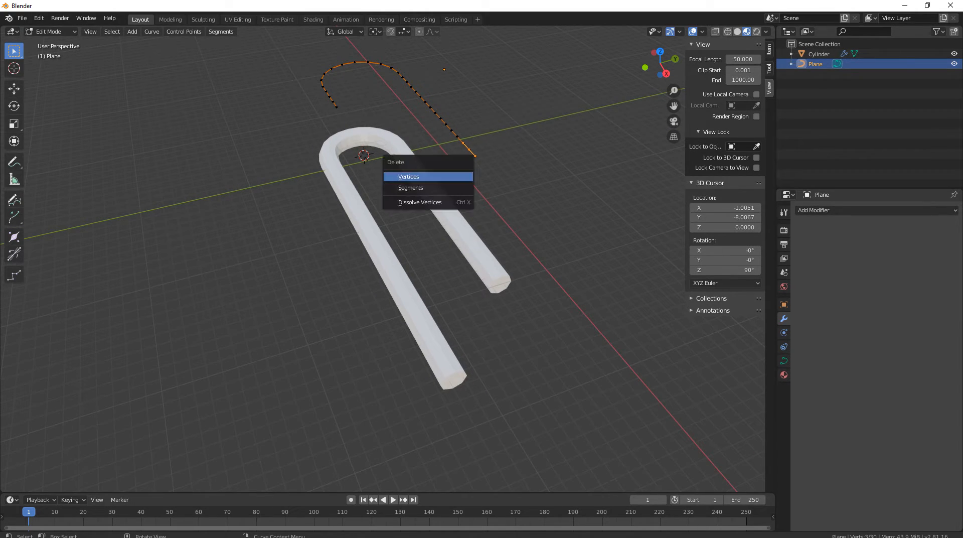
key(Return)
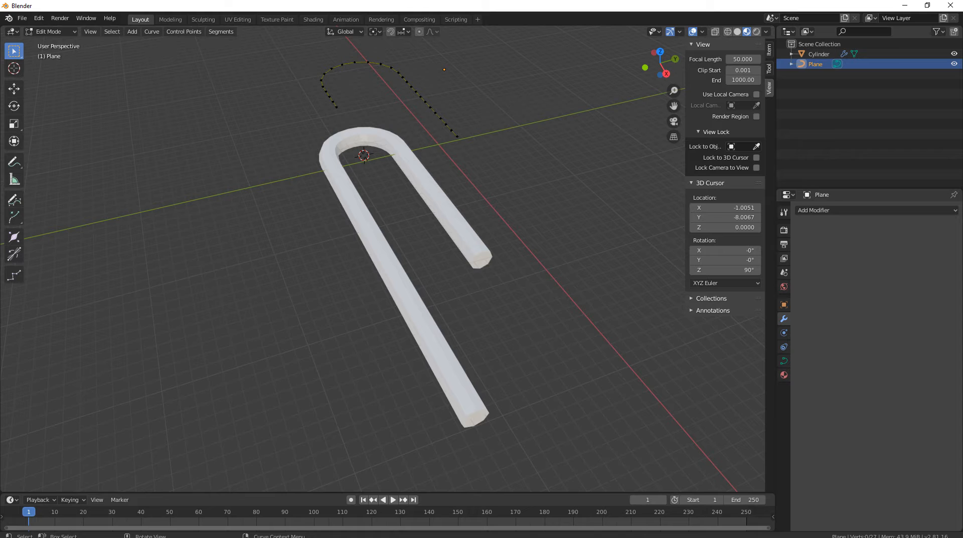
drag(488, 105, 439, 157)
key(x)
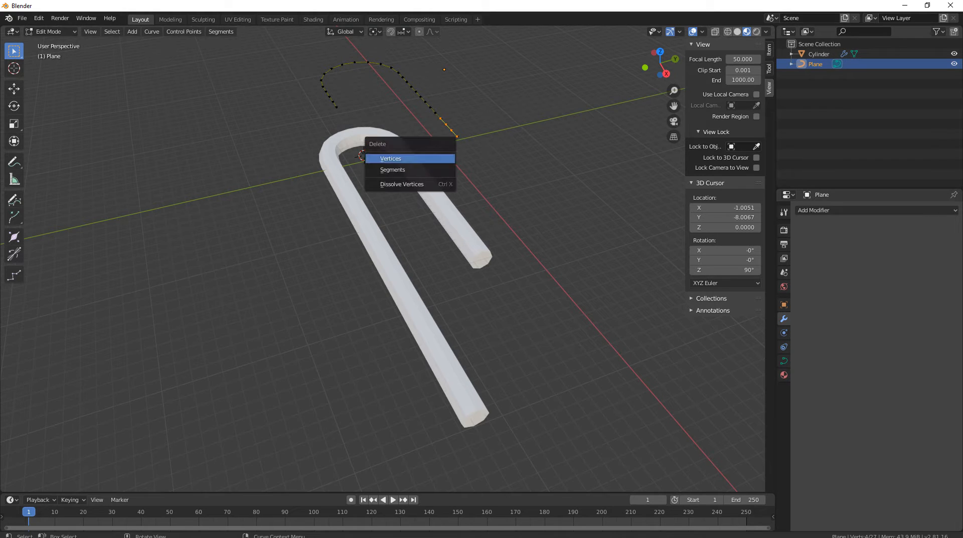
key(Return)
Try to delete three more control points at the short-arm end of the hooked curve.
middle_drag(437, 159, 434, 186)
drag(485, 110, 426, 163)
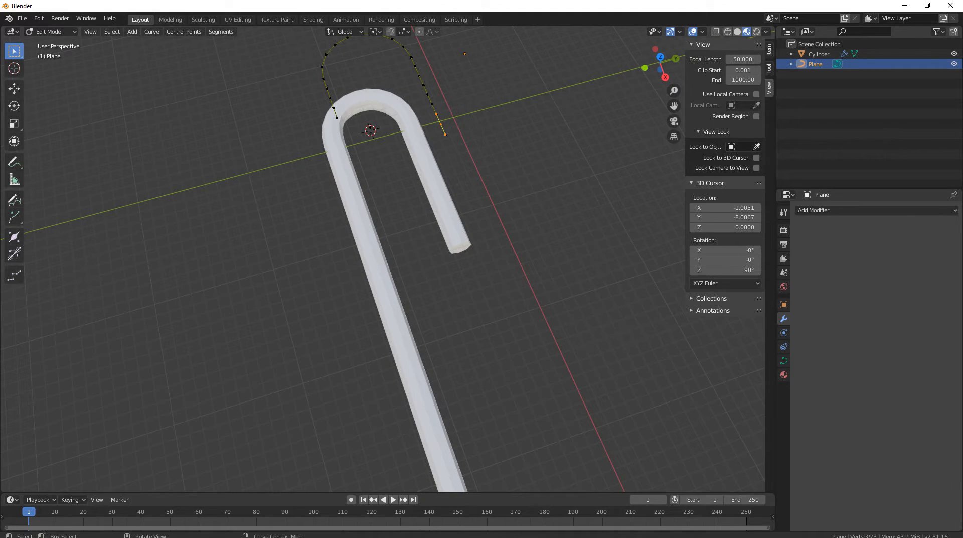
key(x)
key(Return)
key(ctrl+z)
key(ctrl+z)
Delete the last two control points at the curve's short-arm end and return to Object Mode.
drag(471, 118, 435, 149)
key(x)
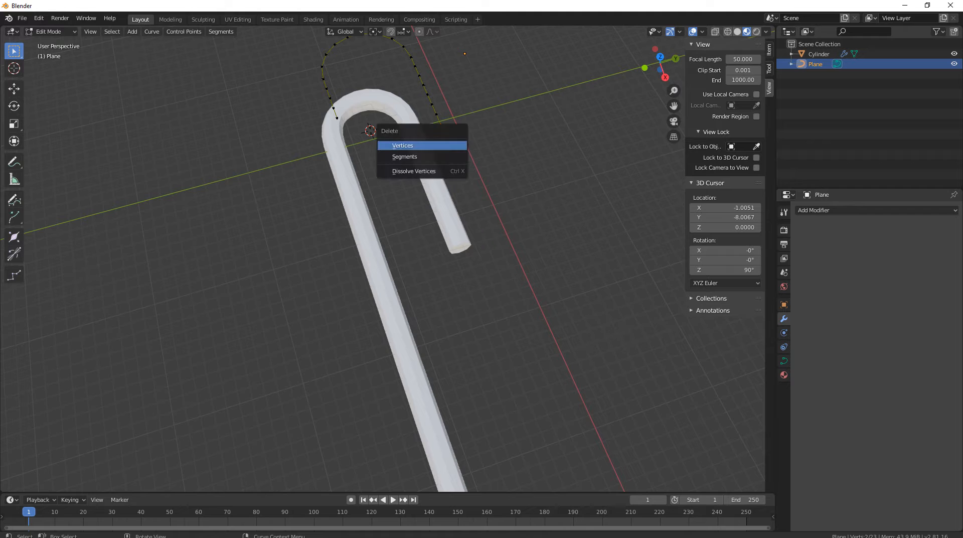
click(409, 144)
scroll(408, 144, down, 4)
middle_drag(409, 144, 451, 53)
key(Tab)
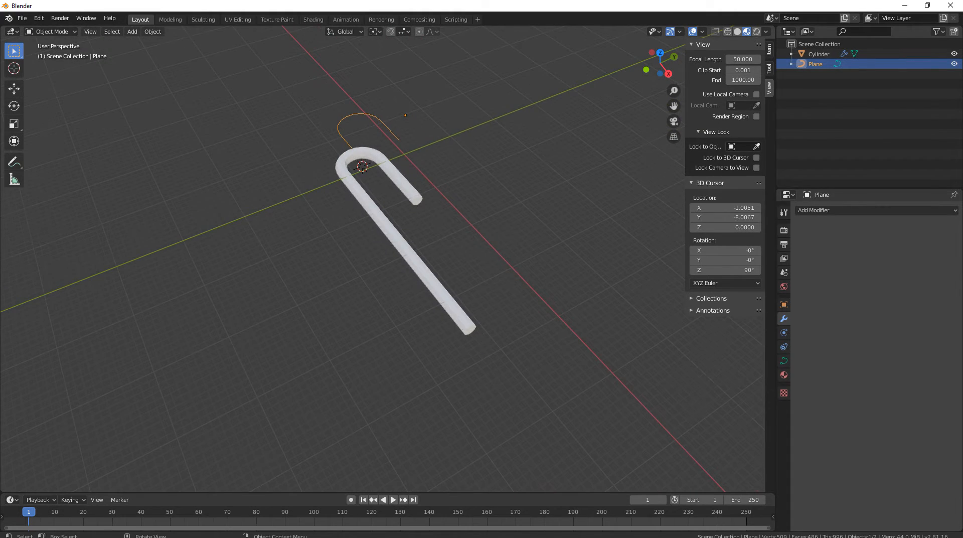
Try to delete one end control point of the shortened curve in Edit Mode.
scroll(382, 258, up, 2)
middle_drag(382, 258, 323, 301)
key(Tab)
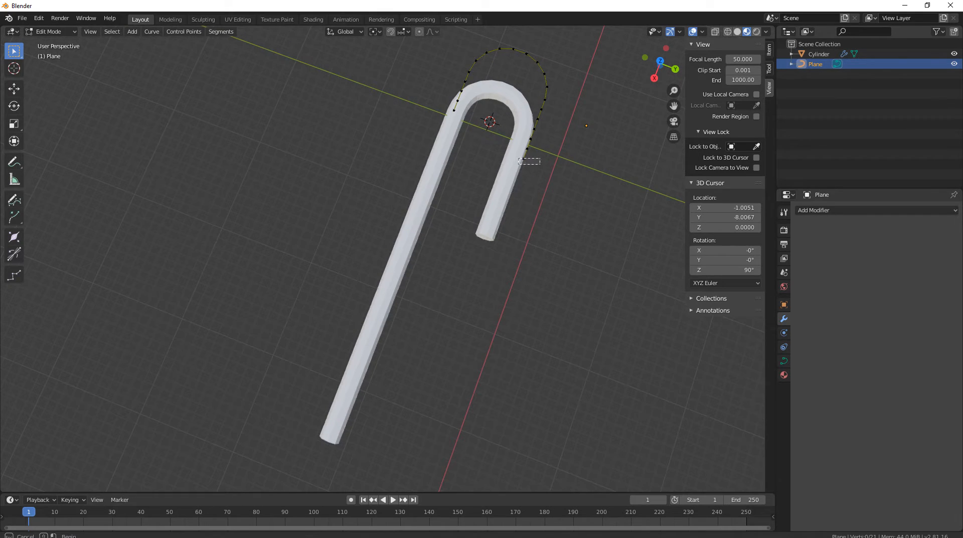
key(x)
click(521, 161)
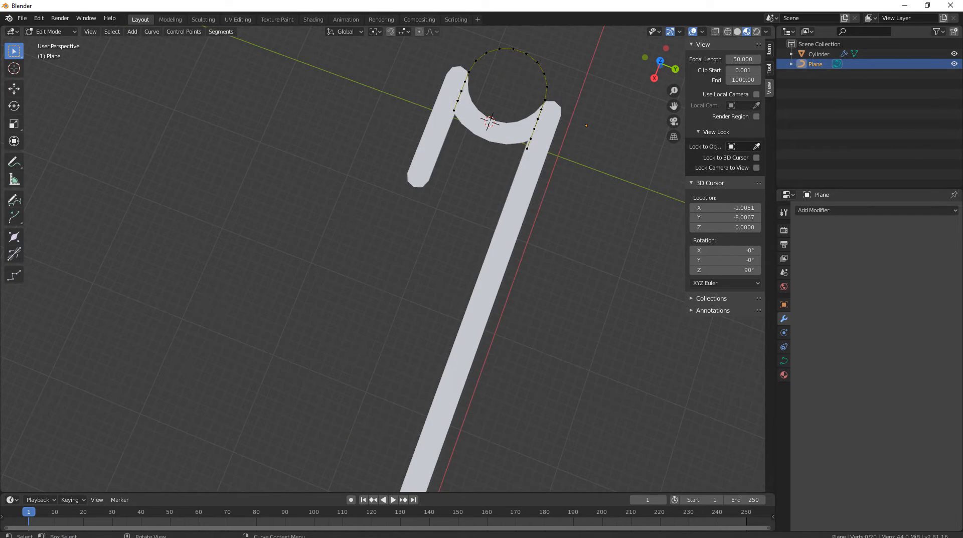
key(Tab)
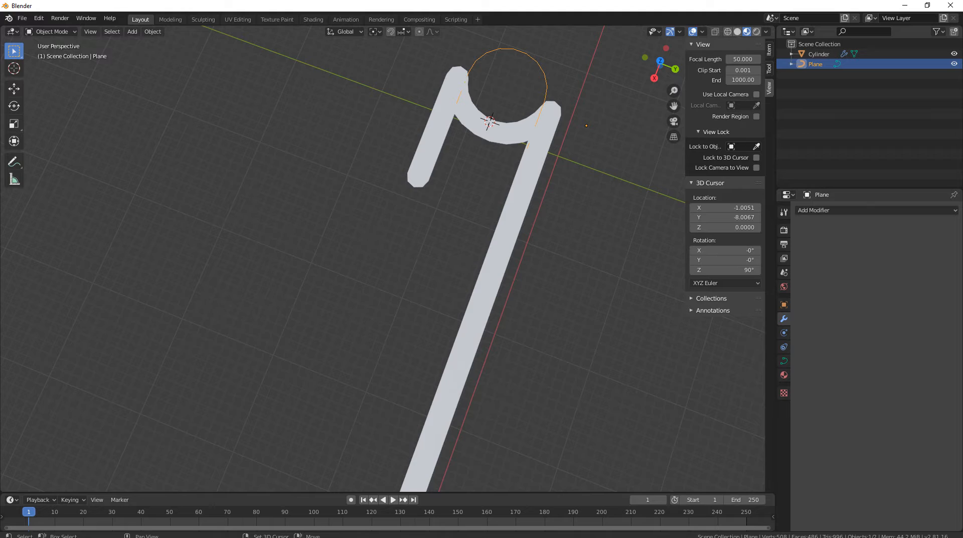
Try applying all transforms to the curve, and undo both that and the previous end-point deletion.
key(shift+a)
mouse_move(512, 137)
key(shift+a)
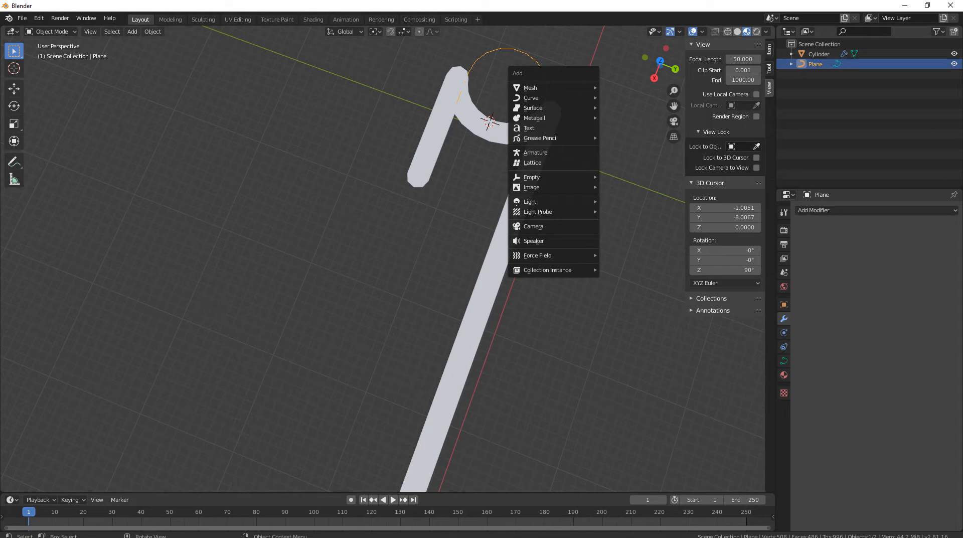
key(Escape)
key(ctrl+a)
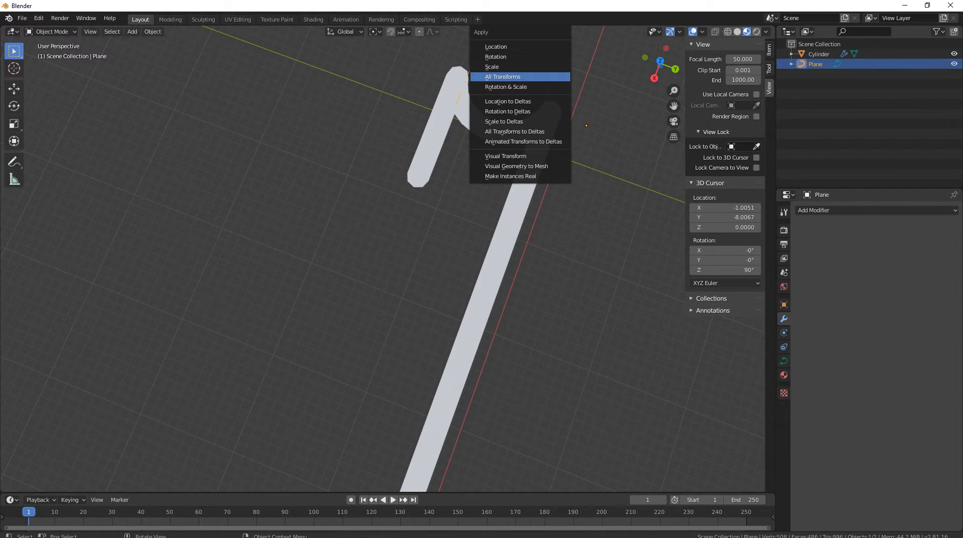
key(Return)
middle_drag(431, 251, 547, 251)
scroll(469, 251, down, 2)
key(ctrl+z)
key(Tab)
key(ctrl+z)
key(Tab)
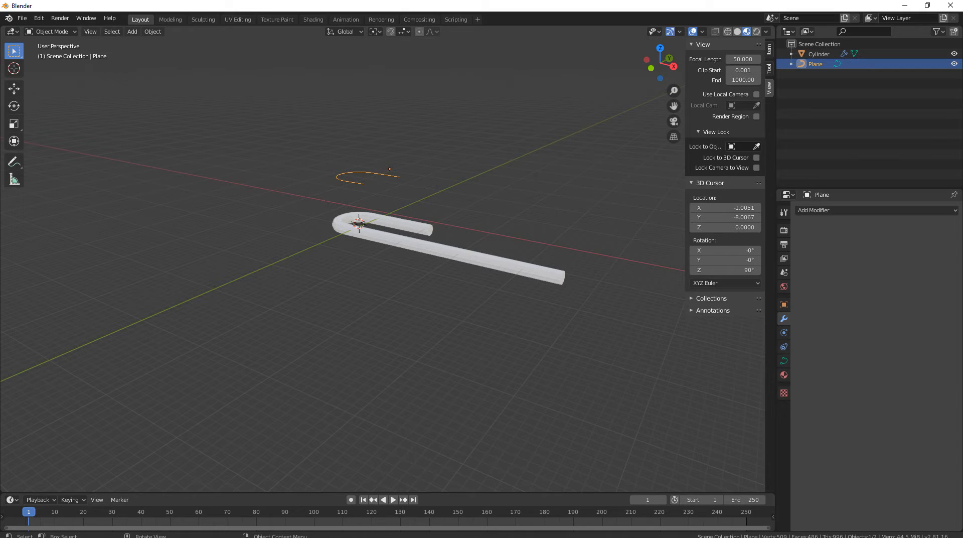
Try setting the curve's origin to the 3D cursor and to its geometry.
click(153, 31)
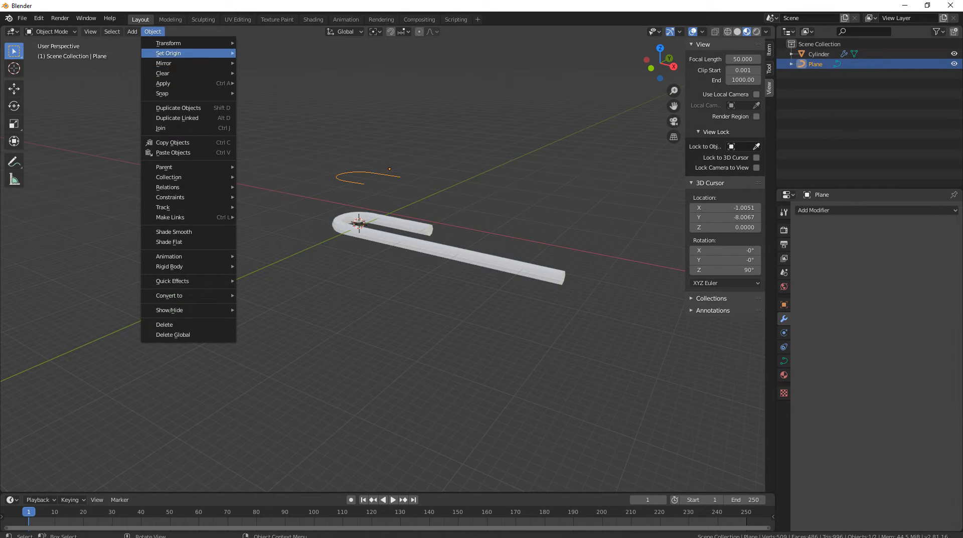
mouse_move(191, 53)
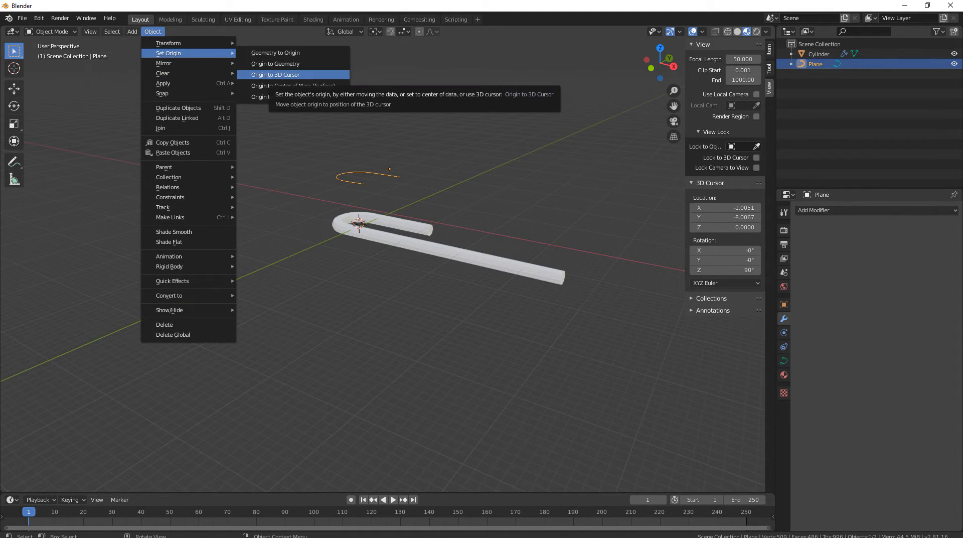
click(271, 75)
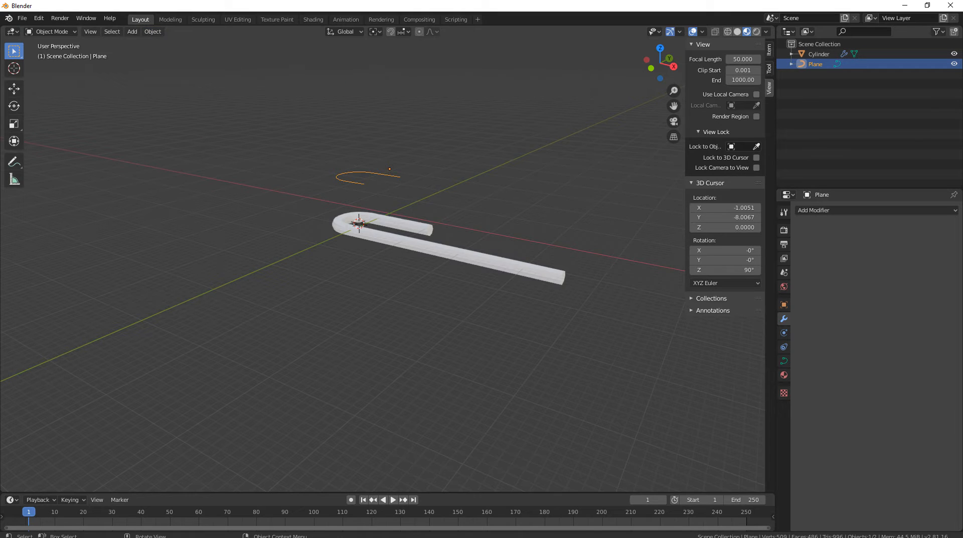
middle_drag(431, 210, 374, 250)
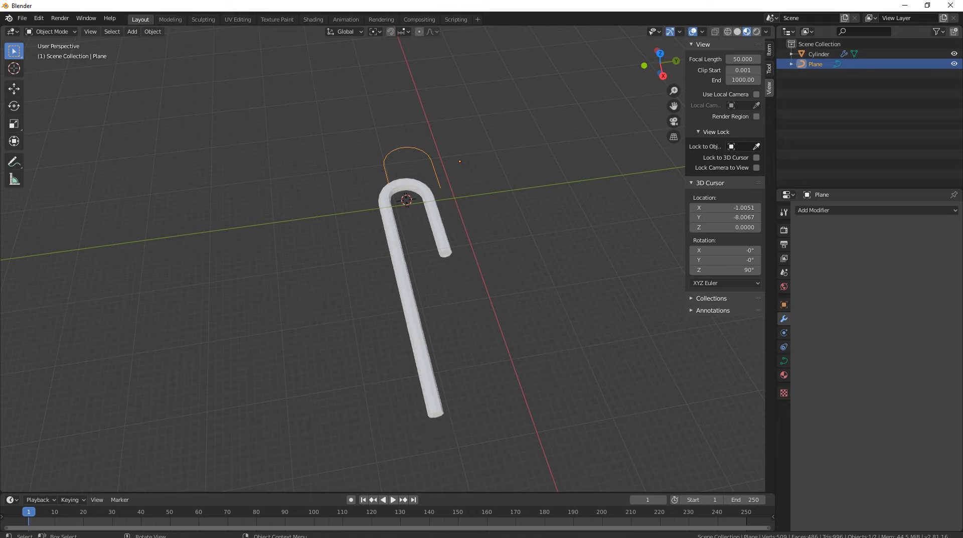
click(152, 31)
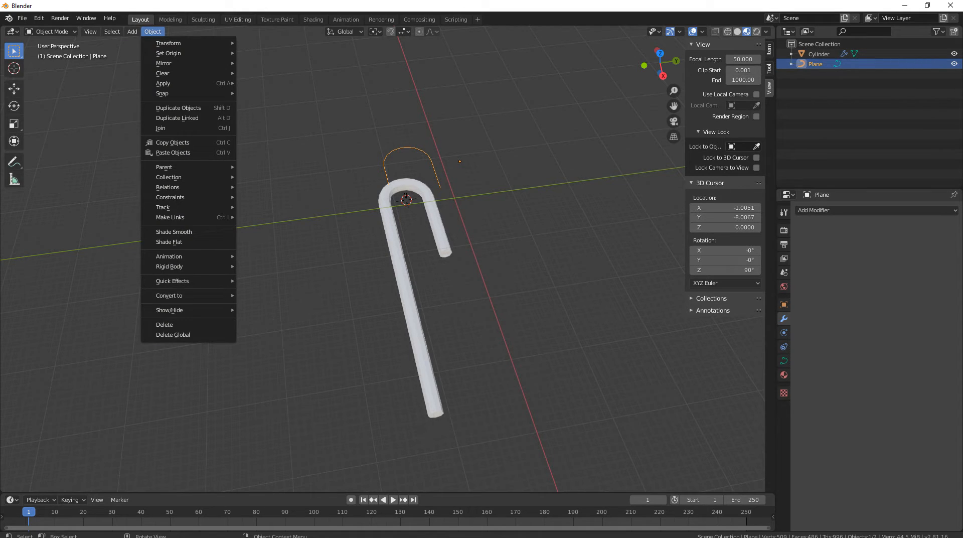
mouse_move(168, 54)
click(276, 64)
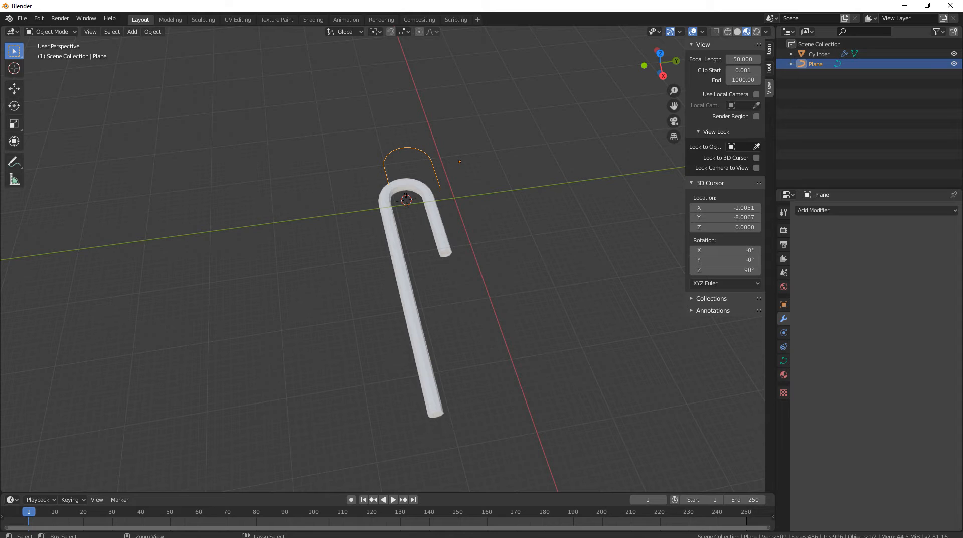
middle_drag(401, 241, 413, 273)
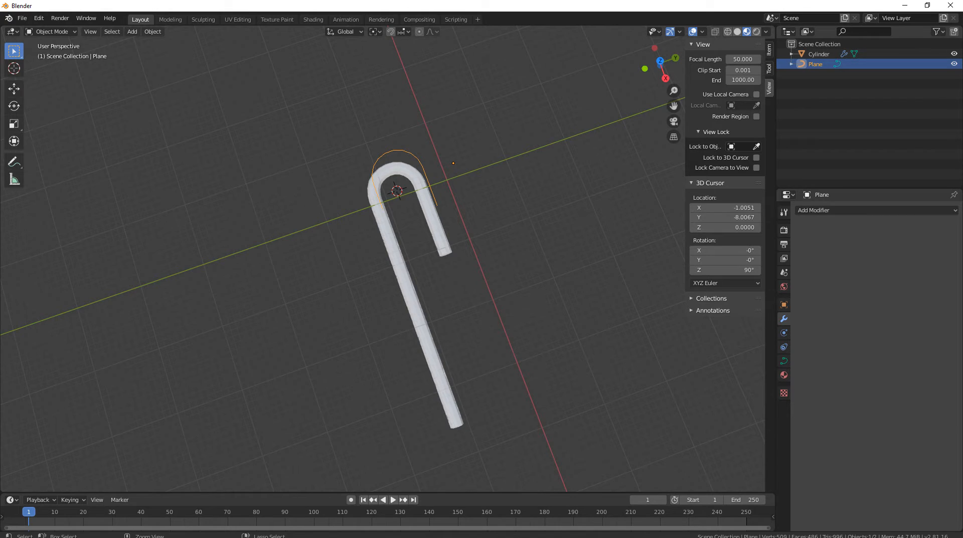
Apply all transforms to the hooked curve.
key(ctrl+a)
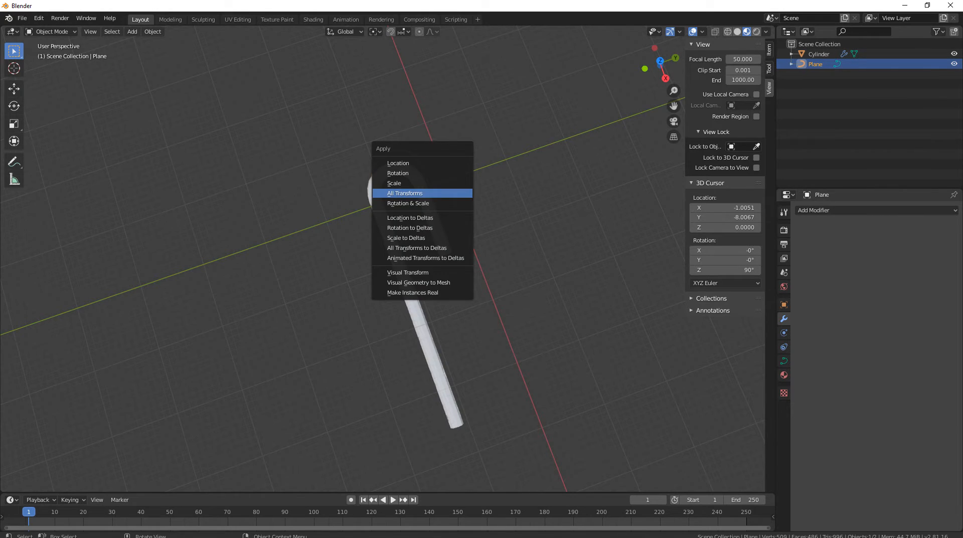
key(Return)
mouse_move(416, 280)
middle_down()
mouse_move(441, 218)
mouse_move(428, 255)
mouse_move(403, 225)
mouse_move(405, 207)
mouse_move(390, 275)
mouse_move(474, 235)
mouse_move(428, 308)
mouse_move(448, 304)
mouse_move(444, 278)
mouse_move(424, 275)
mouse_move(429, 268)
middle_up()
scroll(406, 206, up, 3)
scroll(390, 275, up, 1)
scroll(474, 235, down, 2)
Switch the viewport to wireframe and enter Edit Mode on the hooked curve inside the bent cylinder.
click(447, 280)
key(Tab)
key(Tab)
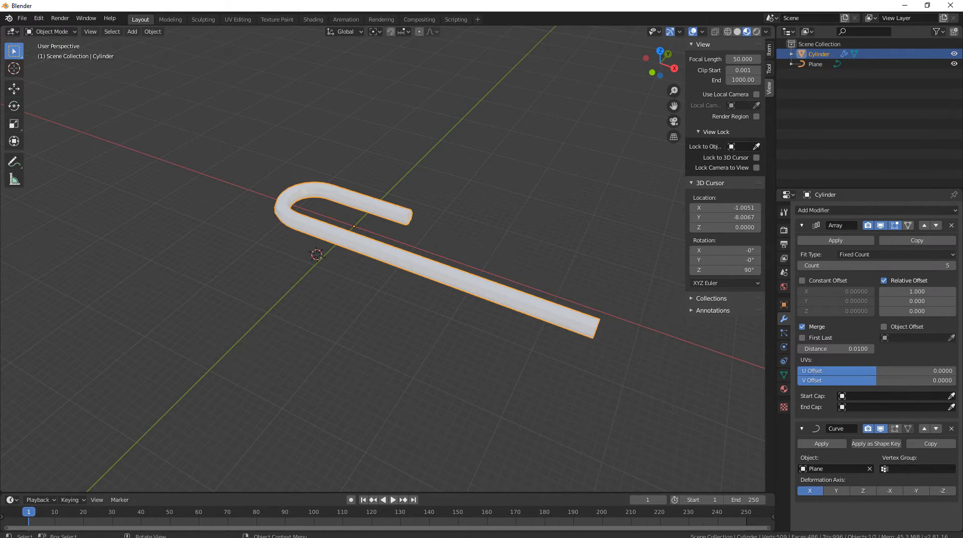
key(shift+z)
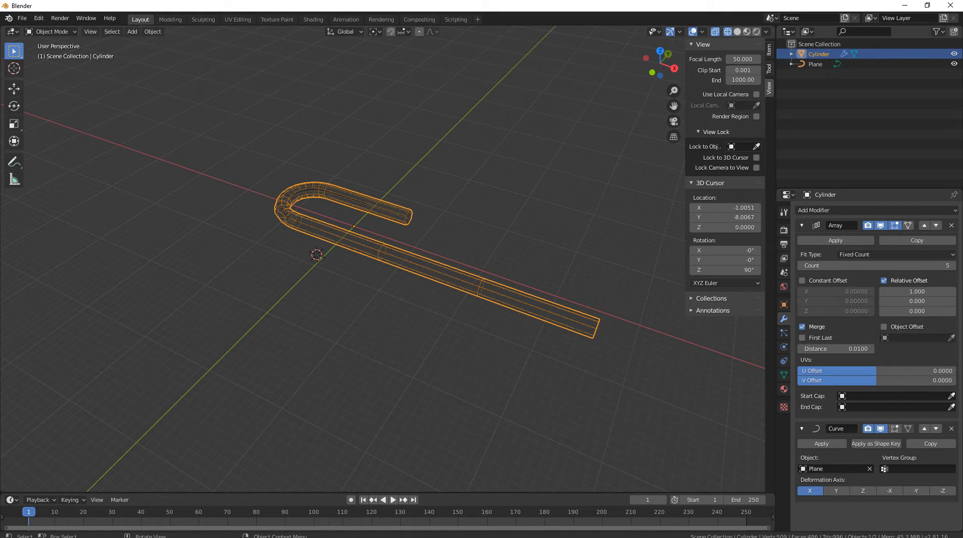
click(357, 200)
middle_drag(357, 200, 349, 212)
key(Tab)
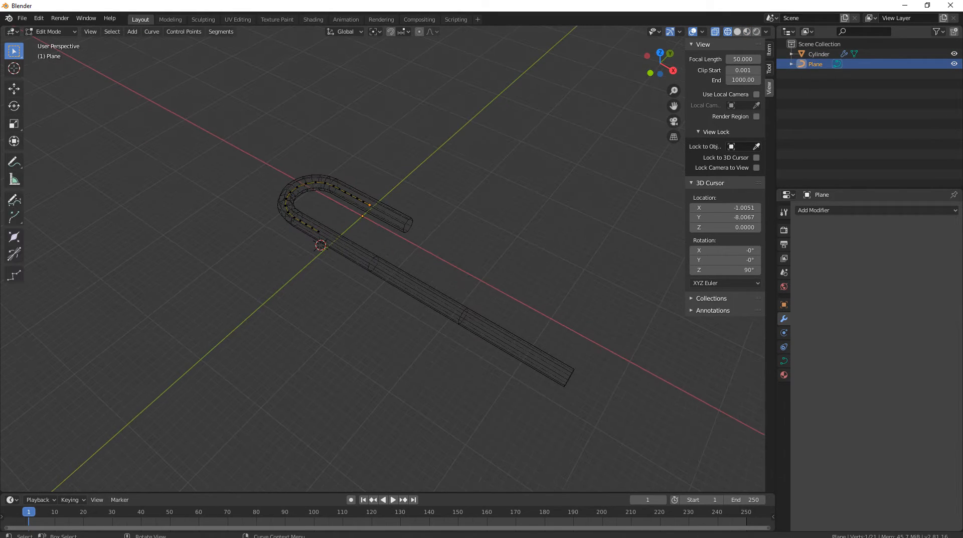
Try to delete the single control point at the curve's short-arm end.
drag(380, 199, 371, 210)
key(x)
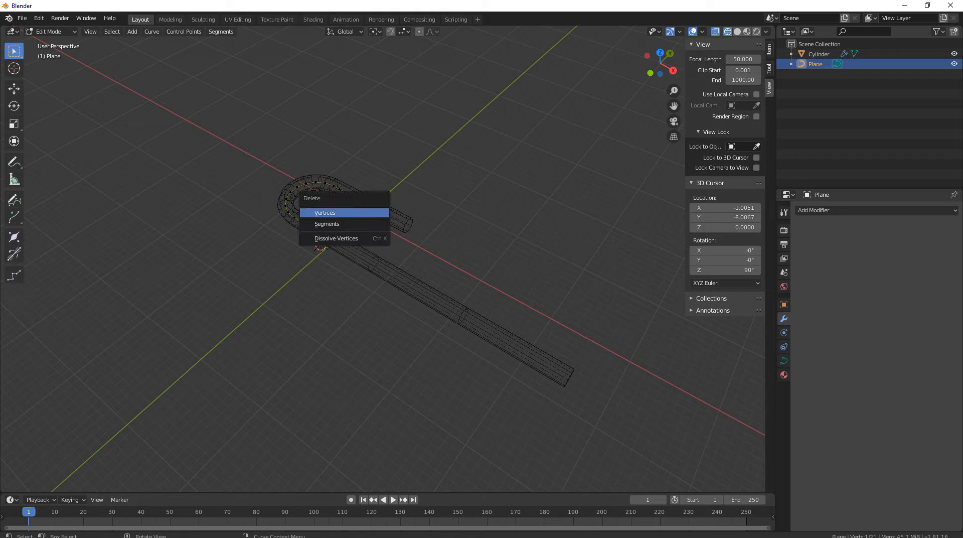
key(Return)
key(Tab)
middle_drag(370, 210, 336, 296)
Extend the curve's long-arm end by extruding five control points along X in 1-unit increments, and return to Object Mode.
key(Tab)
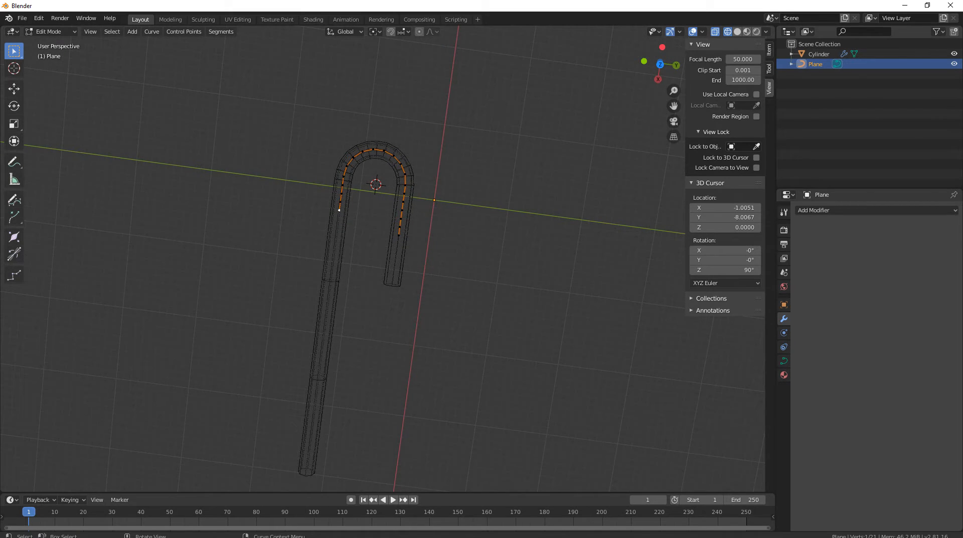
key(KP_7)
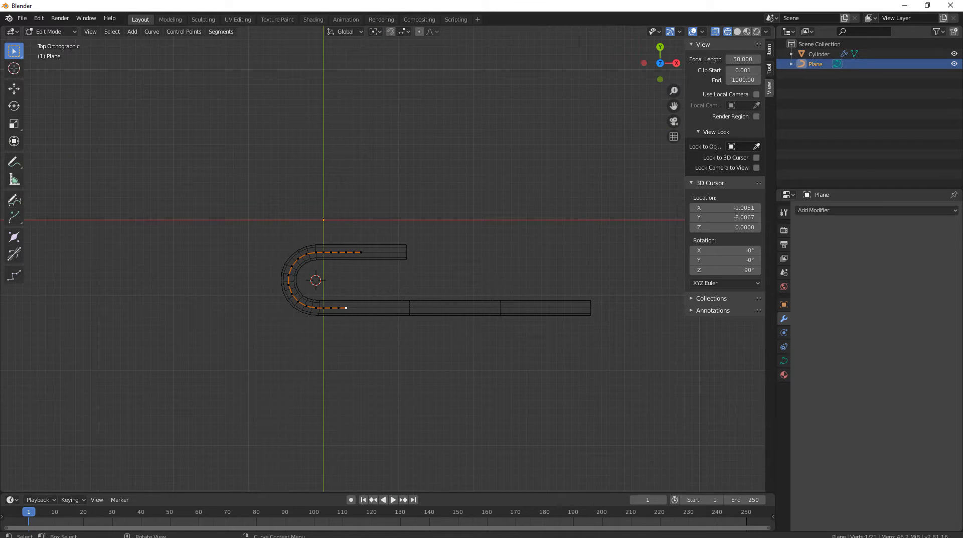
key(e)
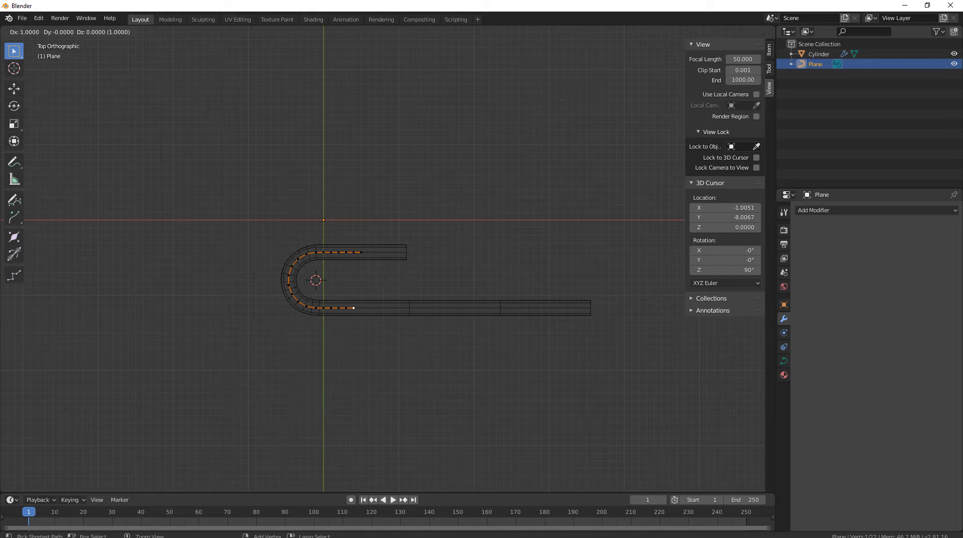
ctrl+click(354, 308)
key(e)
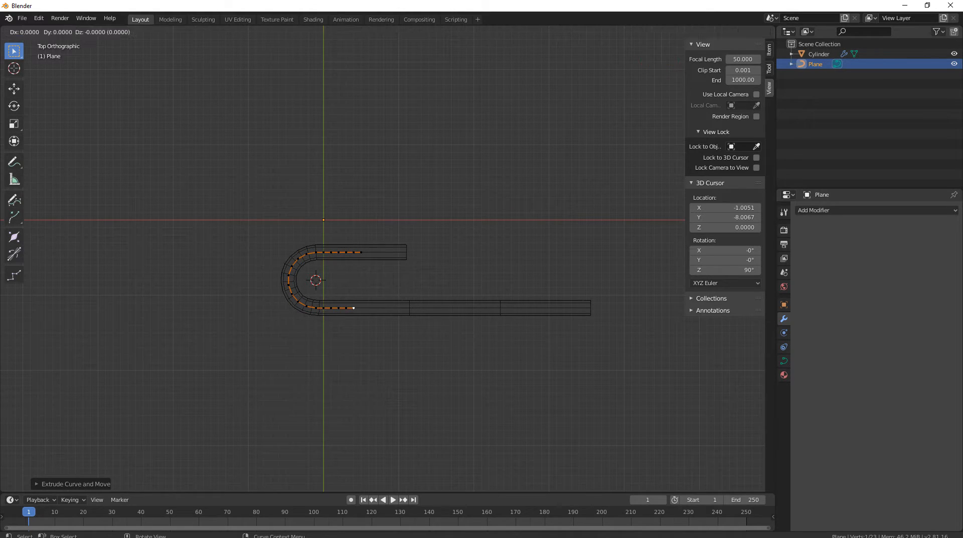
key(x)
key(Return)
key(e)
key(x)
key(Return)
key(e)
key(x)
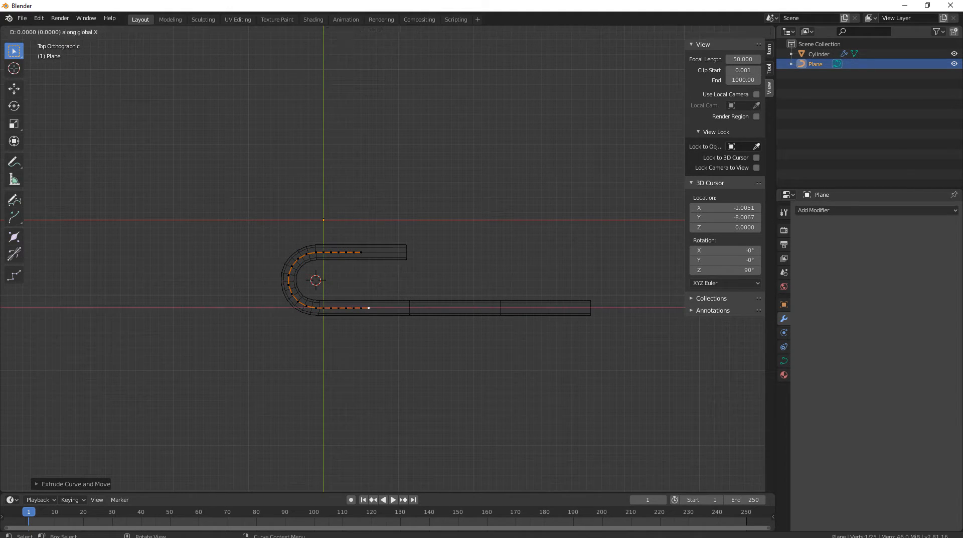
key(Return)
key(e)
key(x)
key(Return)
key(Tab)
Apply the object transform to the extended hooked curve.
middle_drag(401, 281, 288, 249)
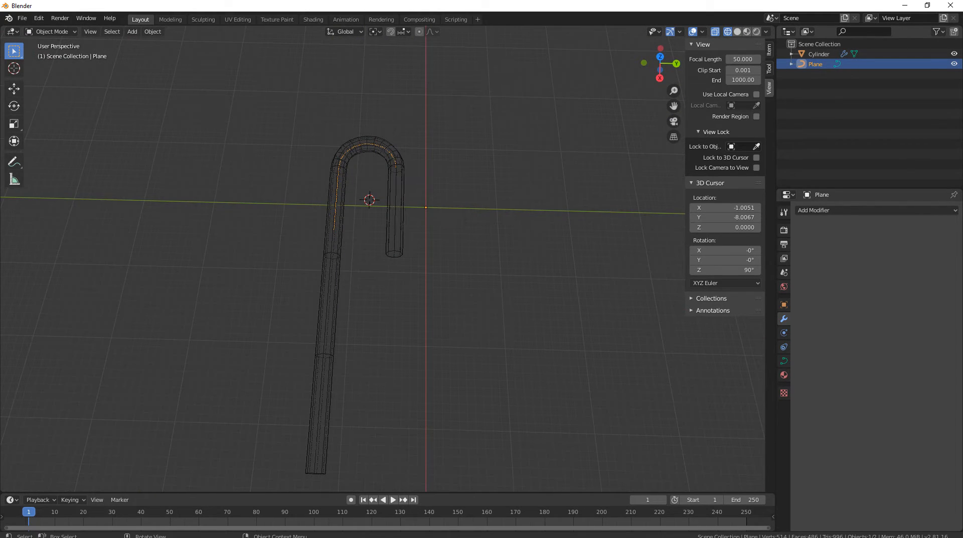
key(ctrl+a)
key(Return)
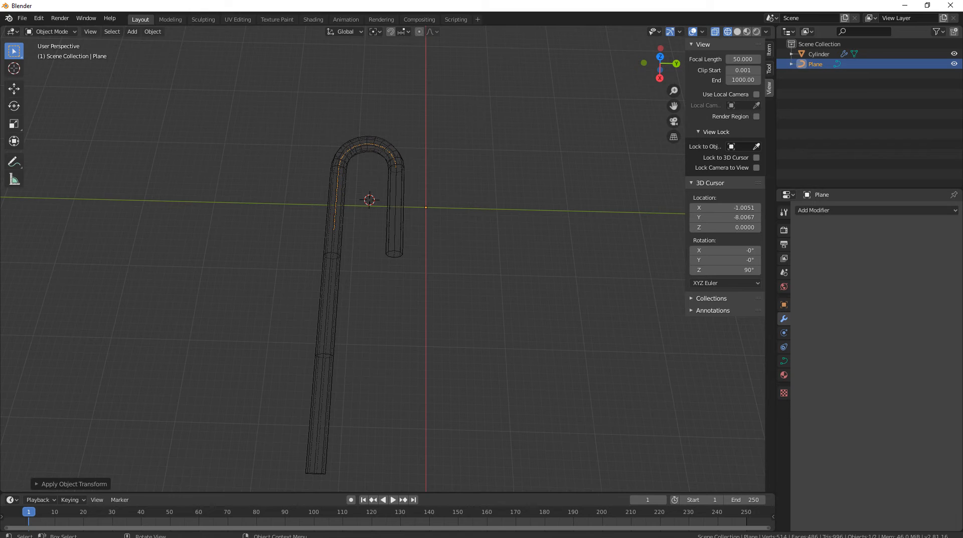
middle_drag(326, 241, 506, 195)
Enter Edit Mode on the curve and dissolve two single control points, including one next to the short arm's end.
key(Tab)
scroll(382, 259, up, 3)
scroll(382, 258, down, 3)
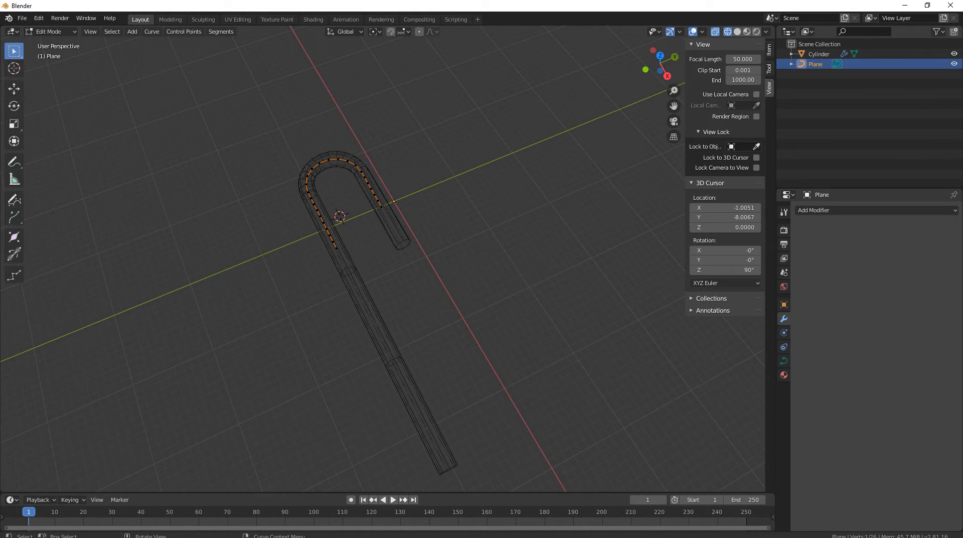
key(x)
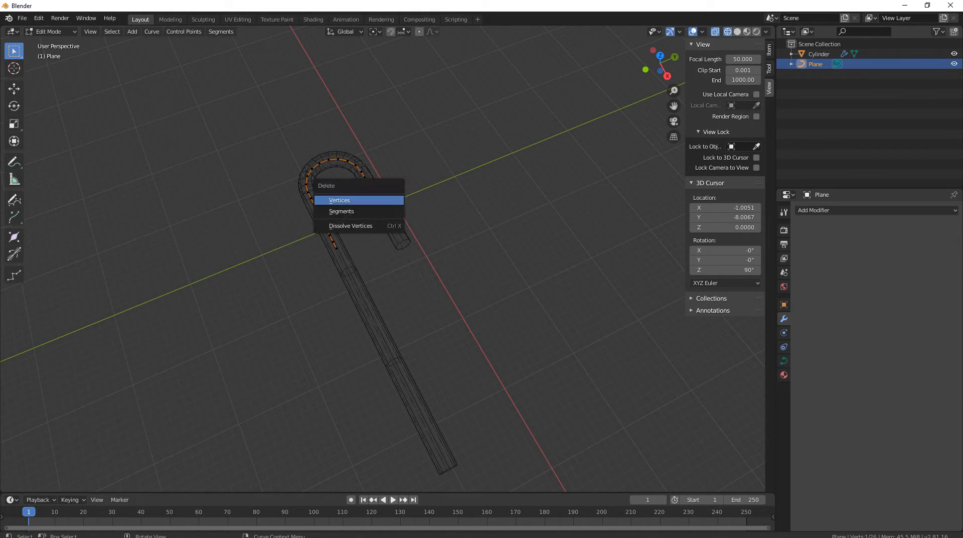
click(353, 225)
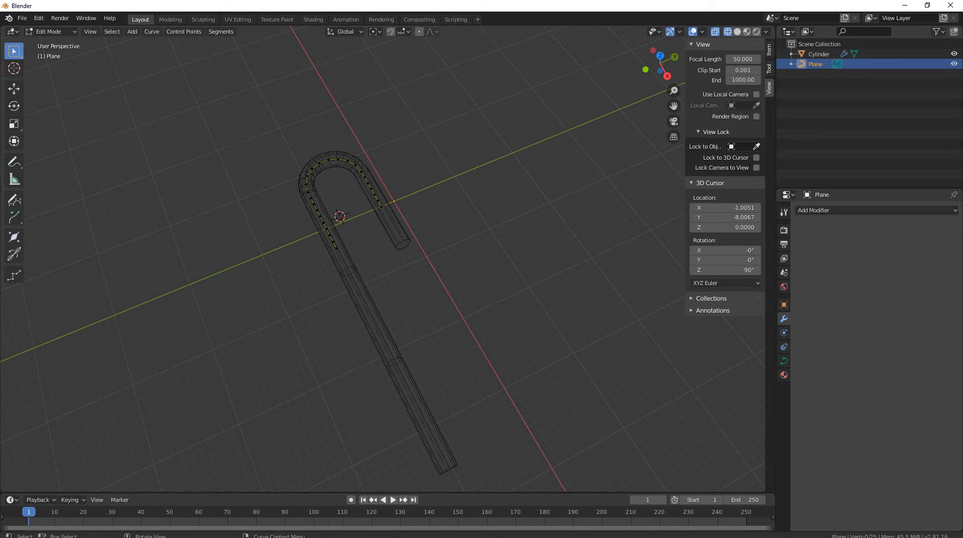
middle_drag(353, 224, 385, 235)
scroll(385, 236, up, 3)
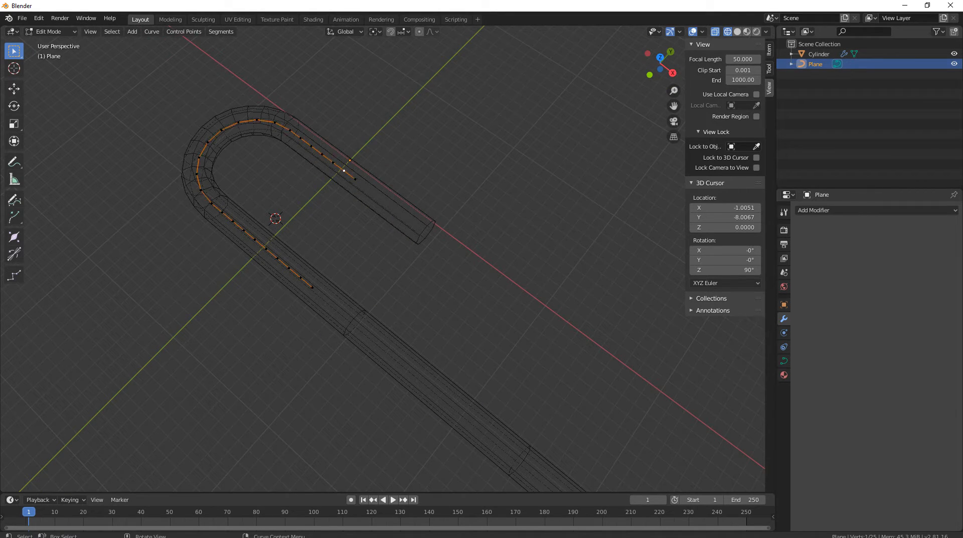
key(x)
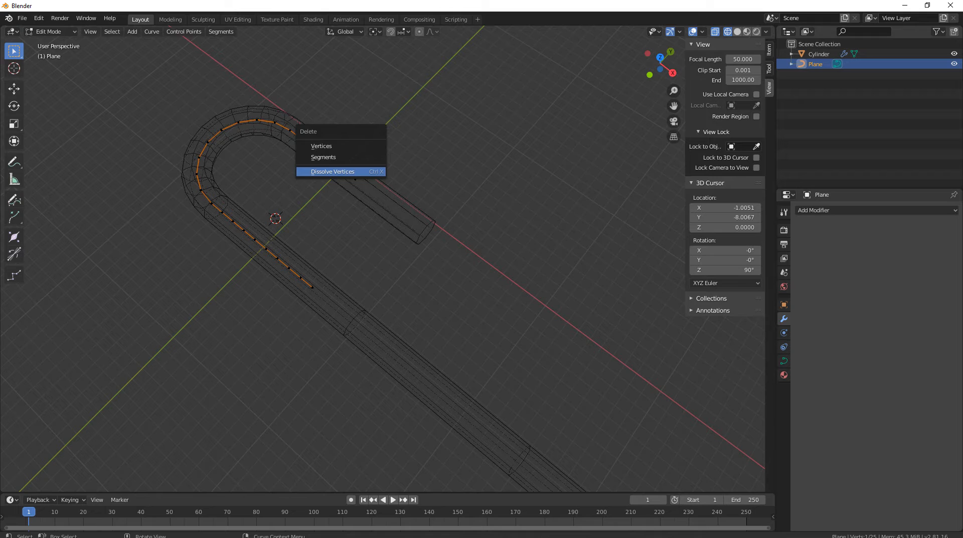
click(384, 171)
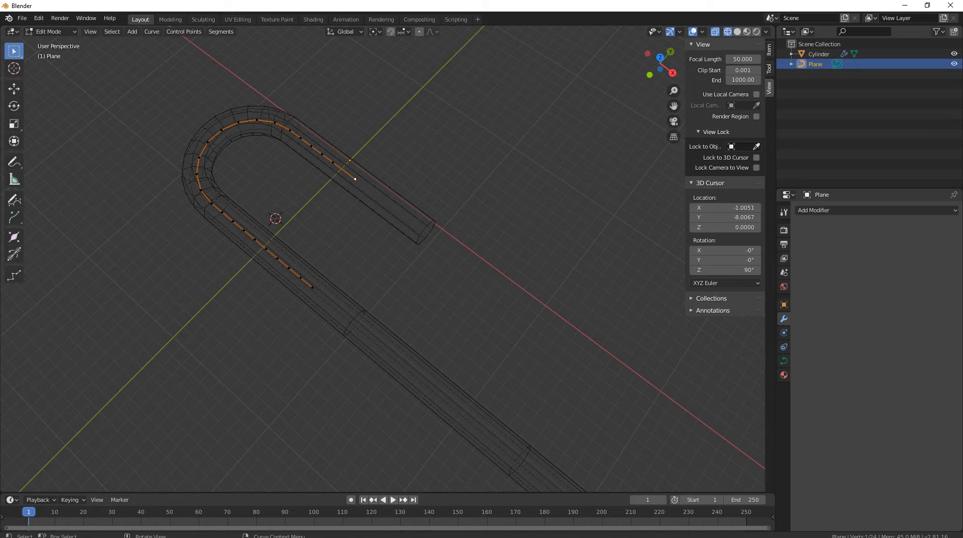
Move the short arm's end control point by -1 along the X axis.
key(g)
key(x)
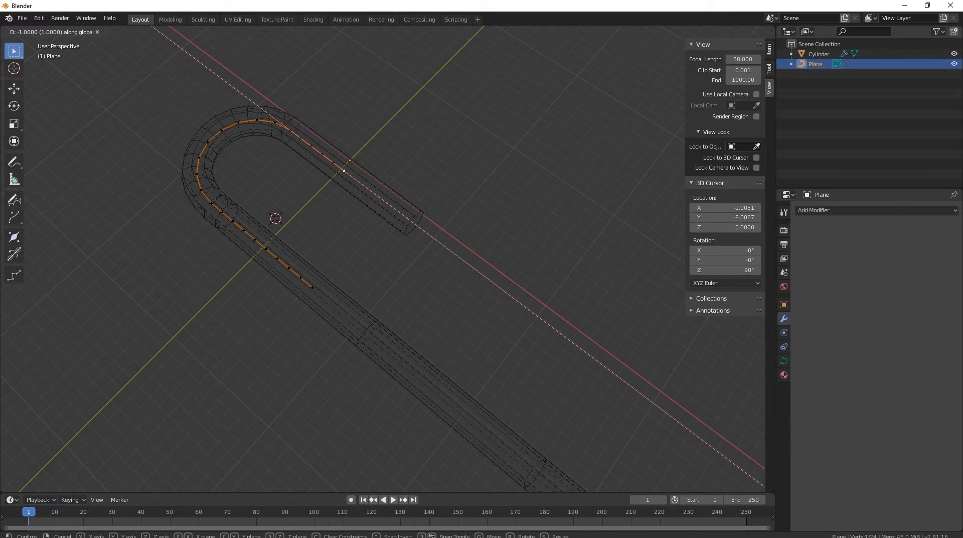
key(Return)
Dissolve one more control point in the middle of the curve's short arm.
click(332, 162)
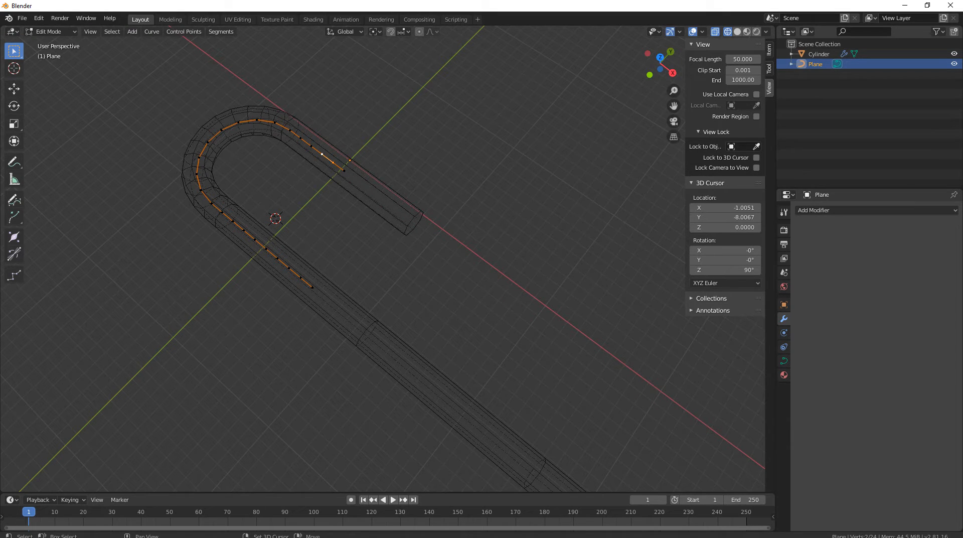
shift+click(311, 146)
middle_drag(311, 151, 511, 129)
scroll(268, 165, down, 3)
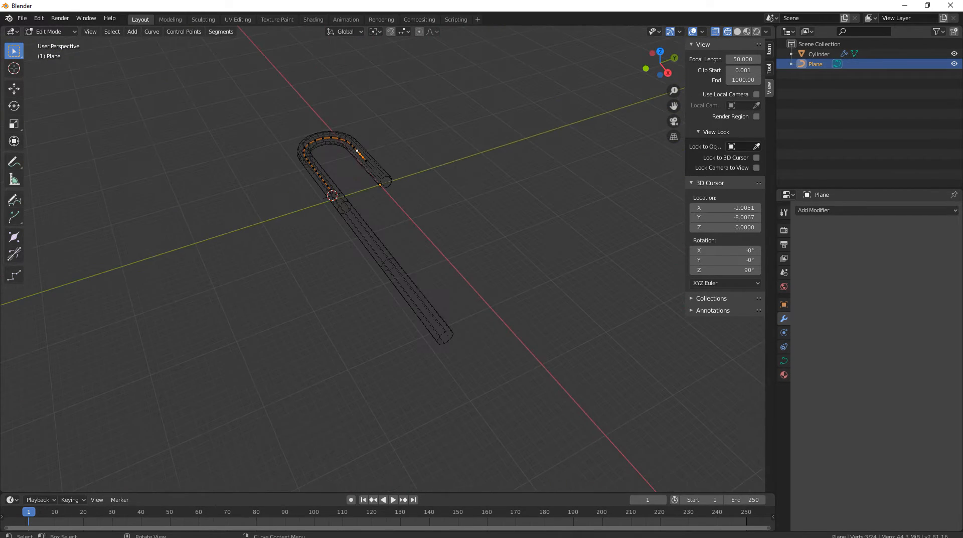
middle_drag(351, 215, 520, 261)
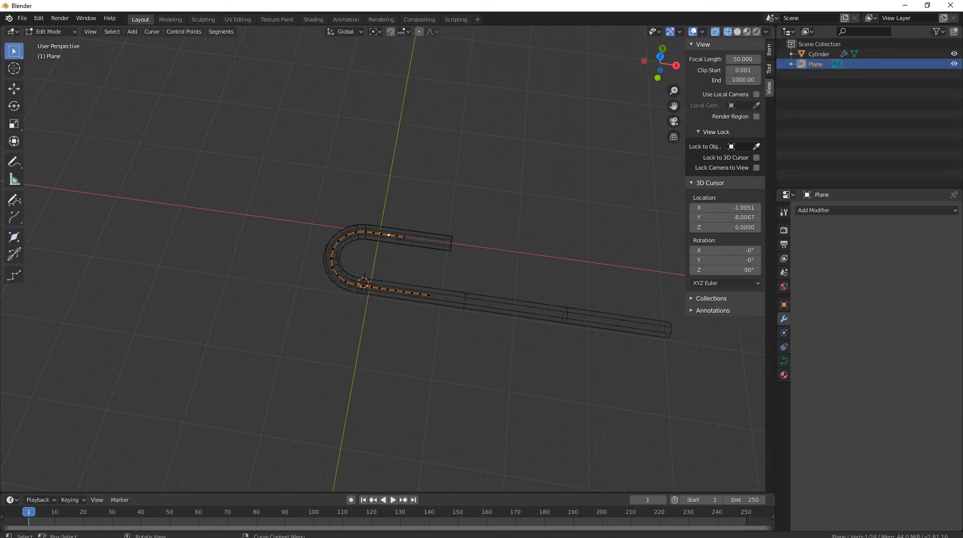
key(x)
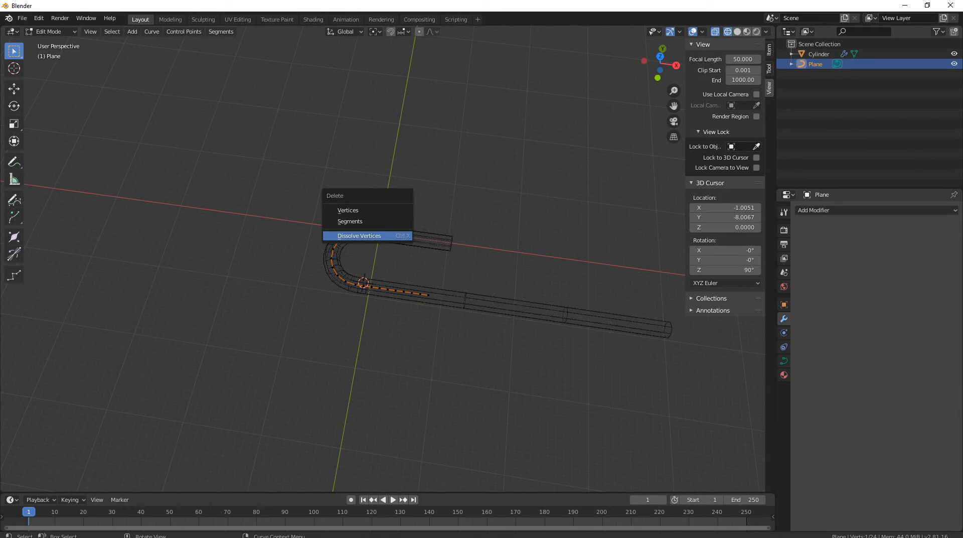
key(Return)
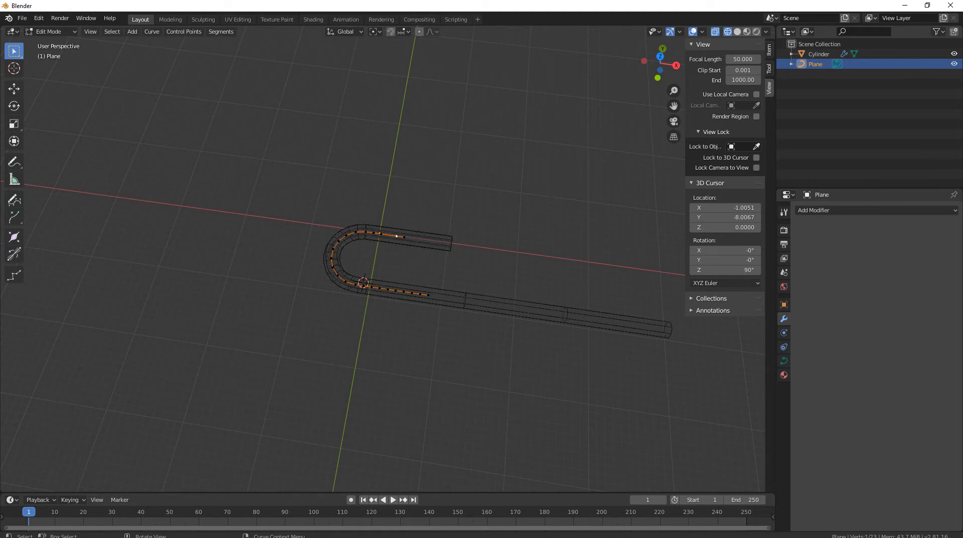
Adjust the short arm's last two control points with a move constrained to the X axis.
shift+click(404, 236)
key(g)
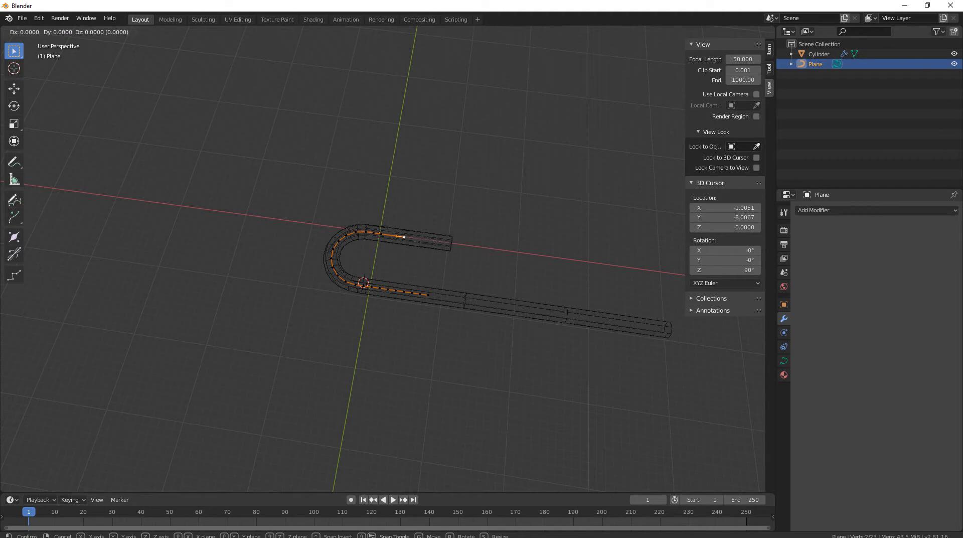
key(x)
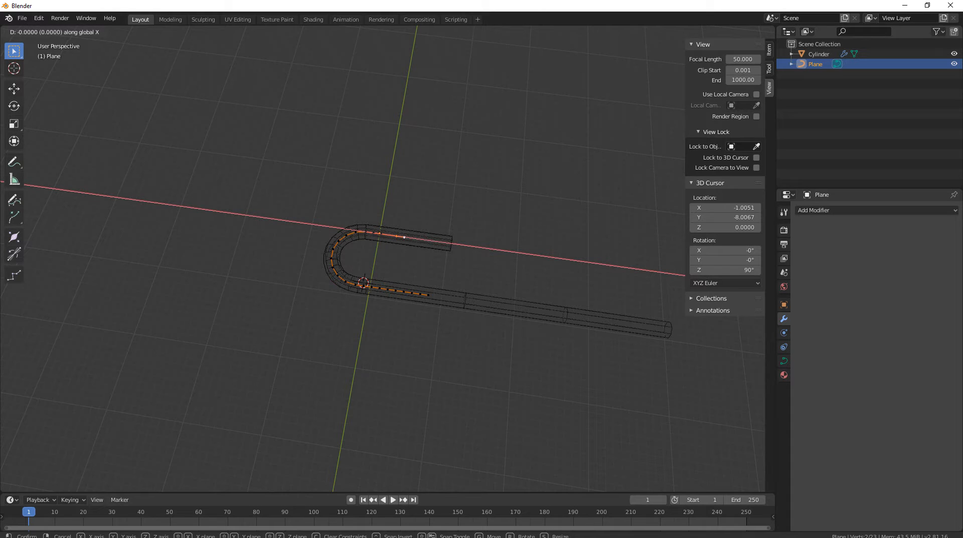
key(Return)
scroll(382, 258, down, 2)
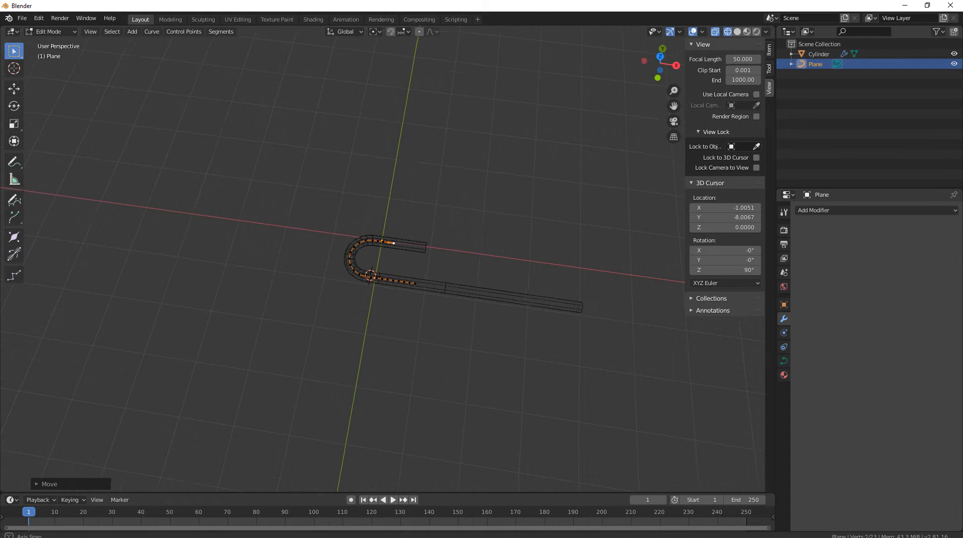
Return to Object Mode, switch the viewport from wireframe to shaded display, and select the bent cylinder.
key(Tab)
mouse_move(431, 281)
middle_down()
mouse_move(341, 278)
mouse_move(359, 261)
mouse_move(425, 255)
mouse_move(445, 226)
mouse_move(422, 255)
mouse_move(384, 251)
mouse_move(337, 223)
mouse_move(346, 204)
middle_up()
key(alt+a)
key(z)
scroll(445, 226, up, 3)
click(349, 227)
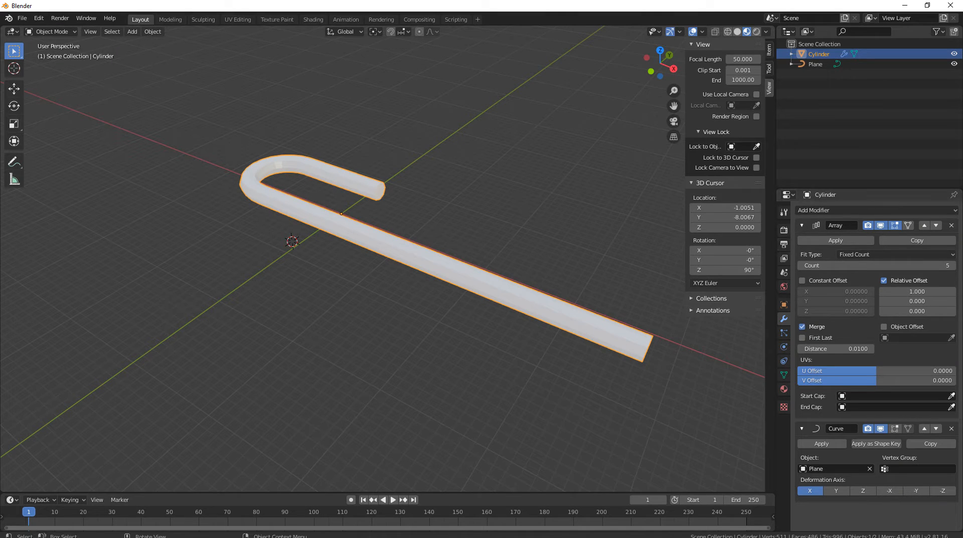
mouse_move(451, 226)
middle_down()
mouse_move(419, 273)
mouse_move(428, 230)
mouse_move(450, 220)
mouse_move(409, 222)
mouse_move(436, 219)
middle_up()
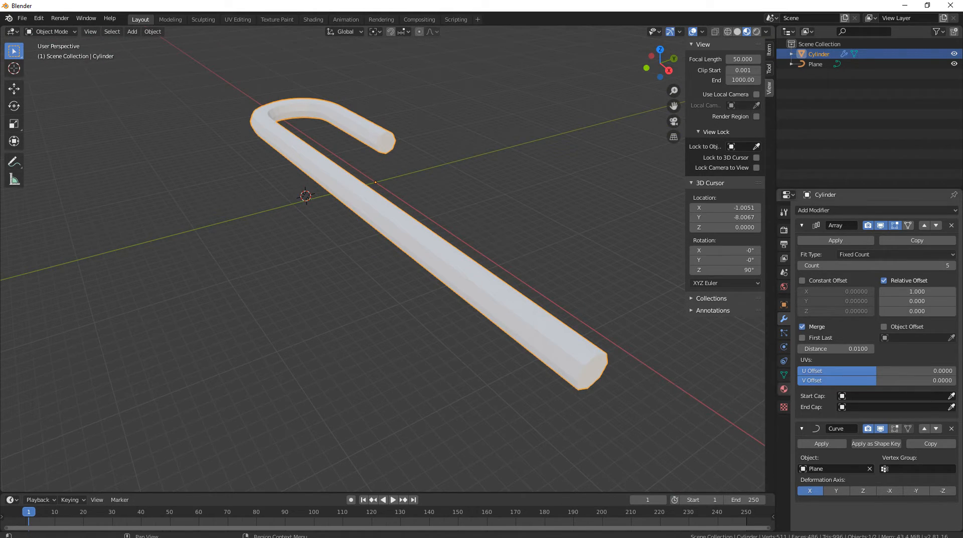
key(ctrl+s)
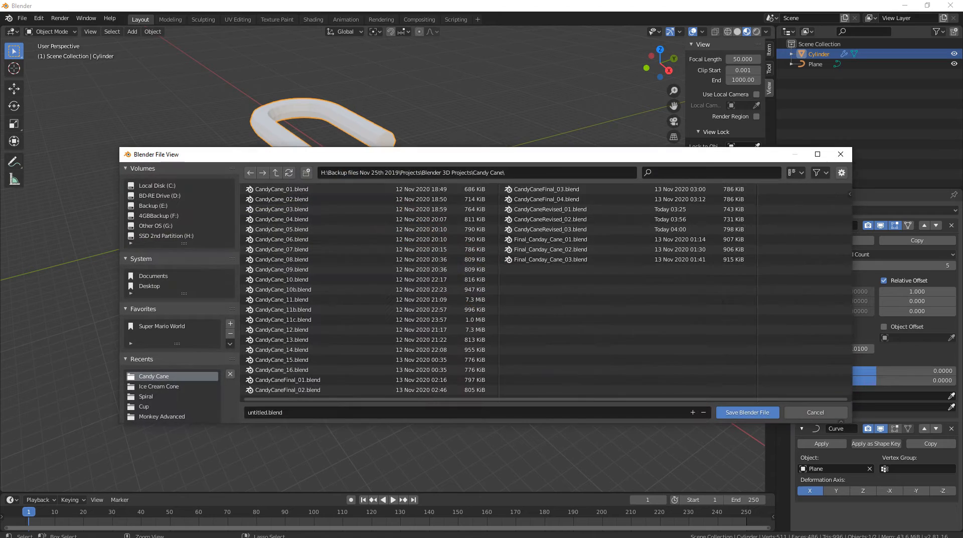
click(815, 412)
Add a new material to the bent cylinder and name it Candy Cane Texture.
click(783, 389)
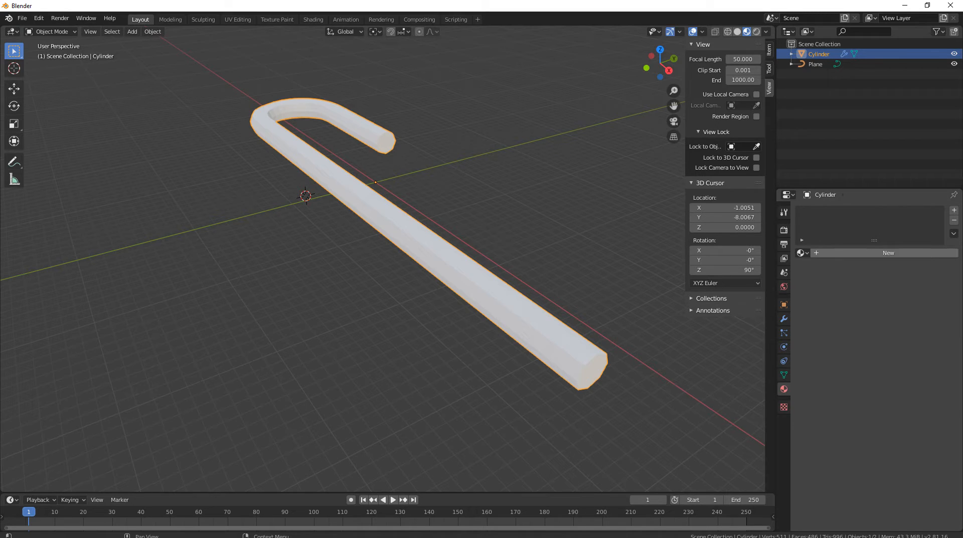
click(888, 252)
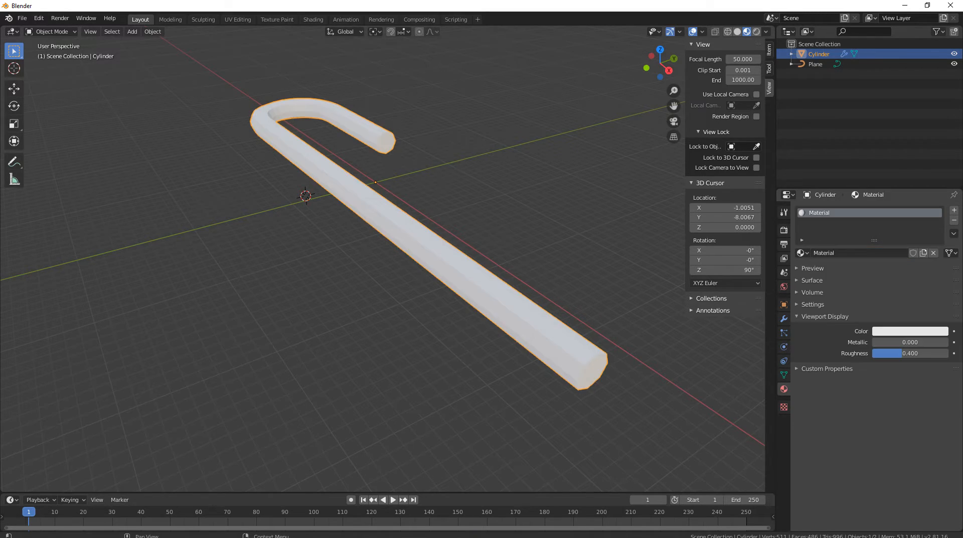
double_click(819, 212)
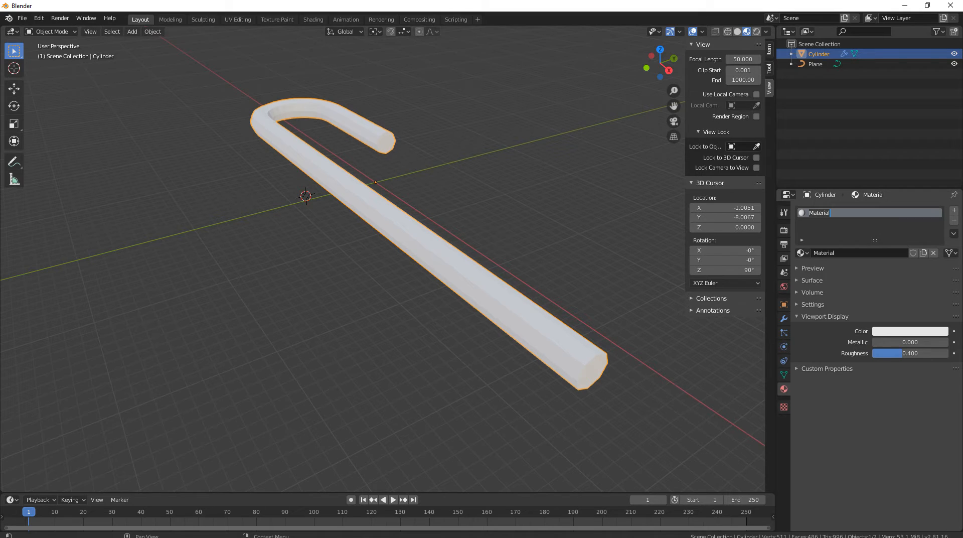
text(Candy Cane Texture)
key(Return)
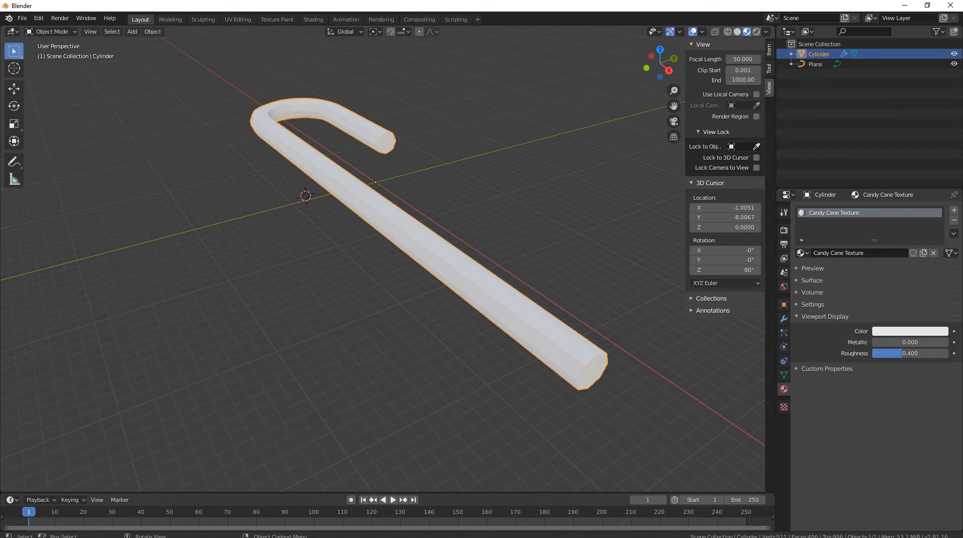
Glance at the Candy Cane Texture material's preview and expand its Surface settings.
middle_drag(531, 236, 551, 232)
shift+middle_drag(637, 260, 647, 278)
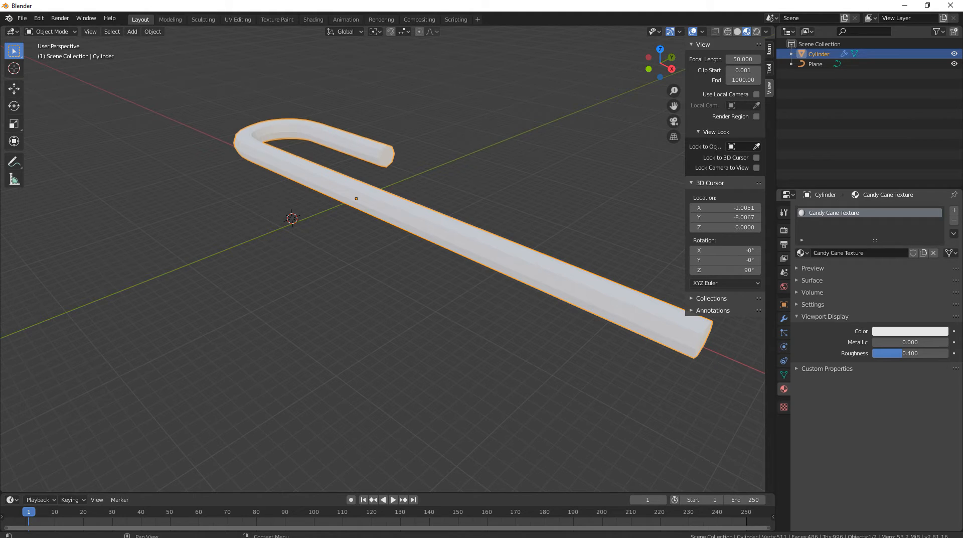
click(811, 268)
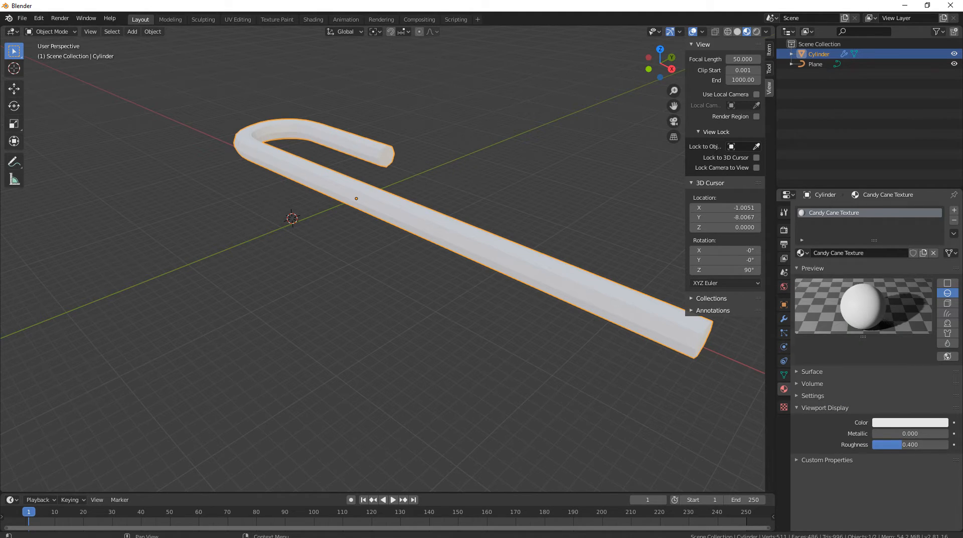
click(812, 269)
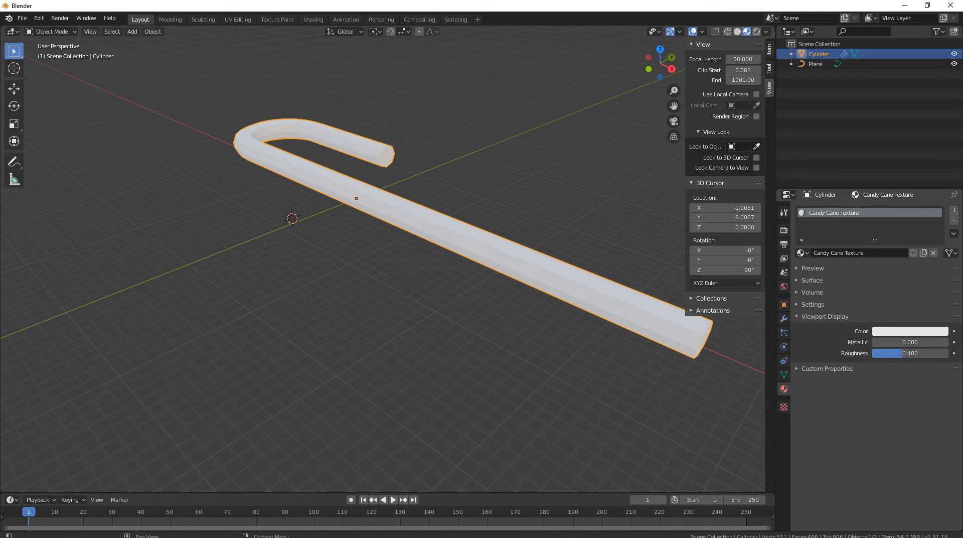
click(811, 279)
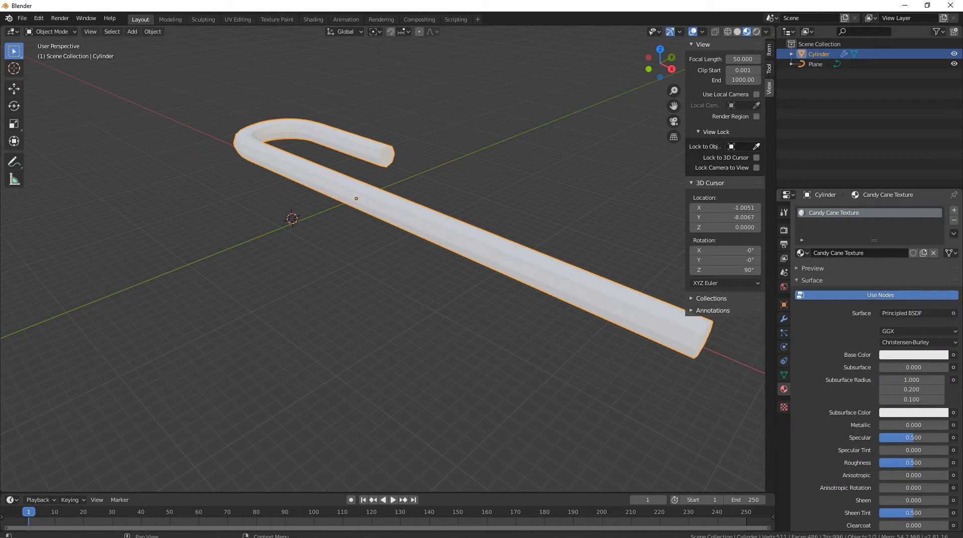
scroll(877, 369, down, 3)
scroll(876, 369, up, 3)
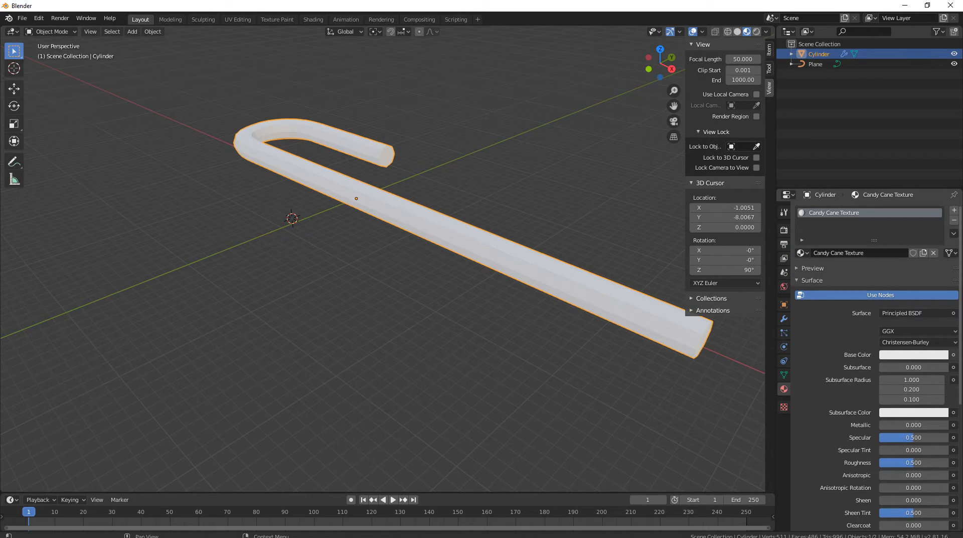
Try a pale orange-pink tint as the material's base color.
click(913, 354)
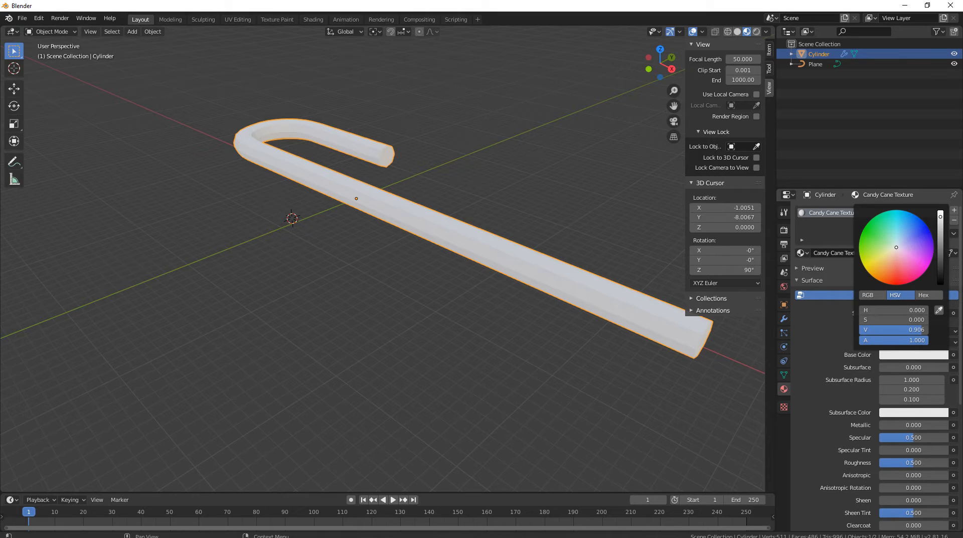
drag(896, 247, 894, 254)
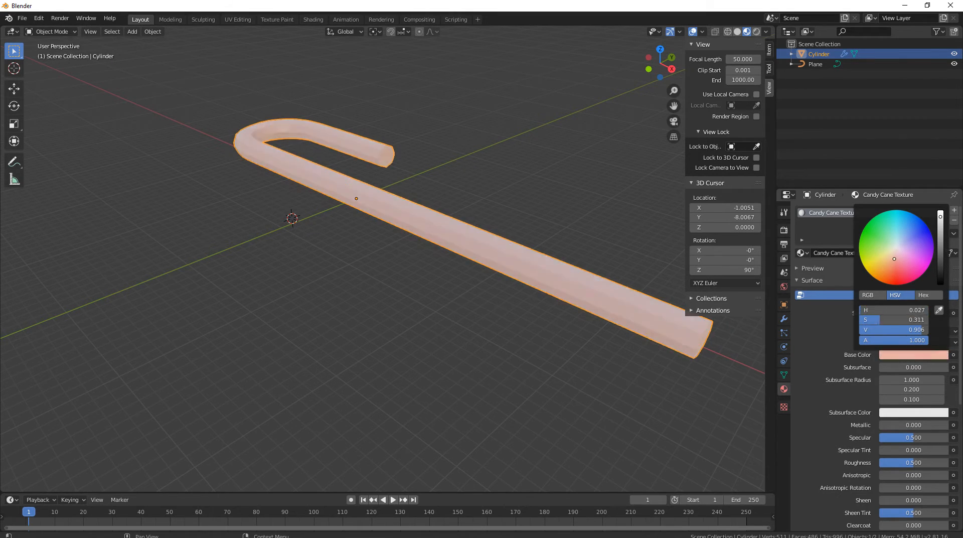
key(super)
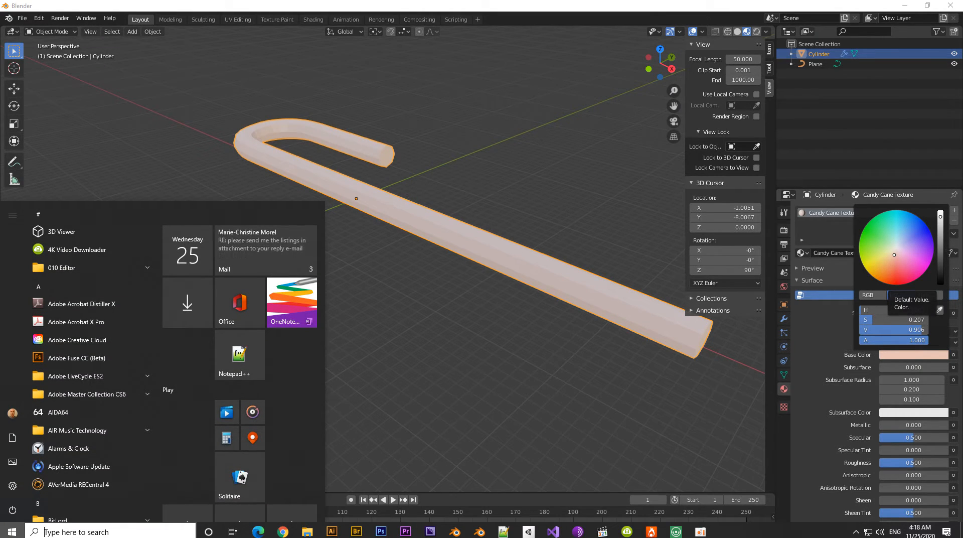
key(super)
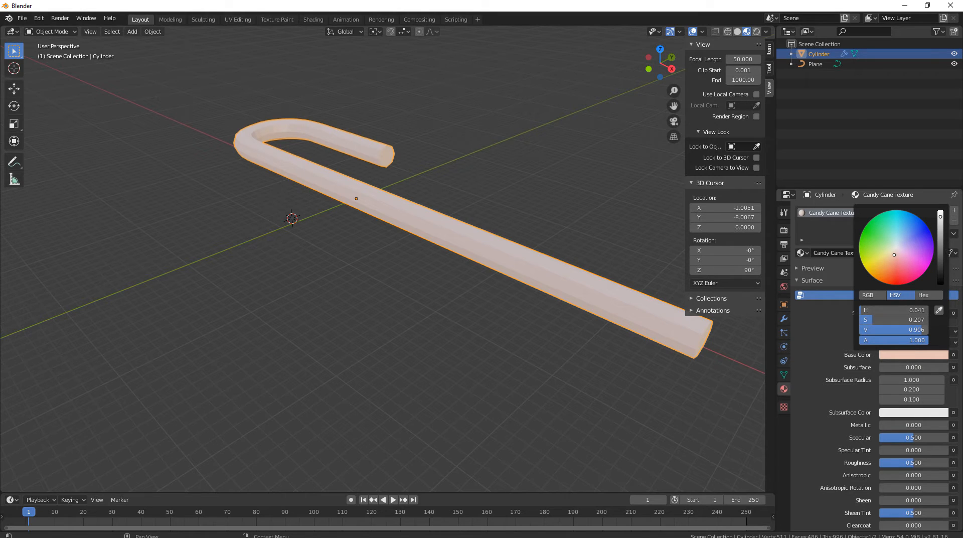
Reset the material's base color to pure white, with saturation 0 and value 1.
click(895, 320)
text(0)
key(Tab)
text(0)
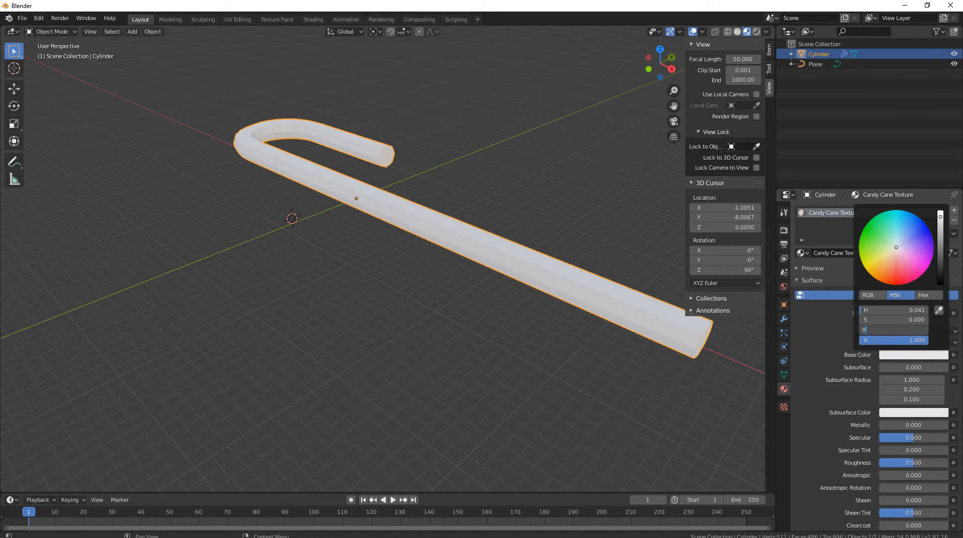
key(Return)
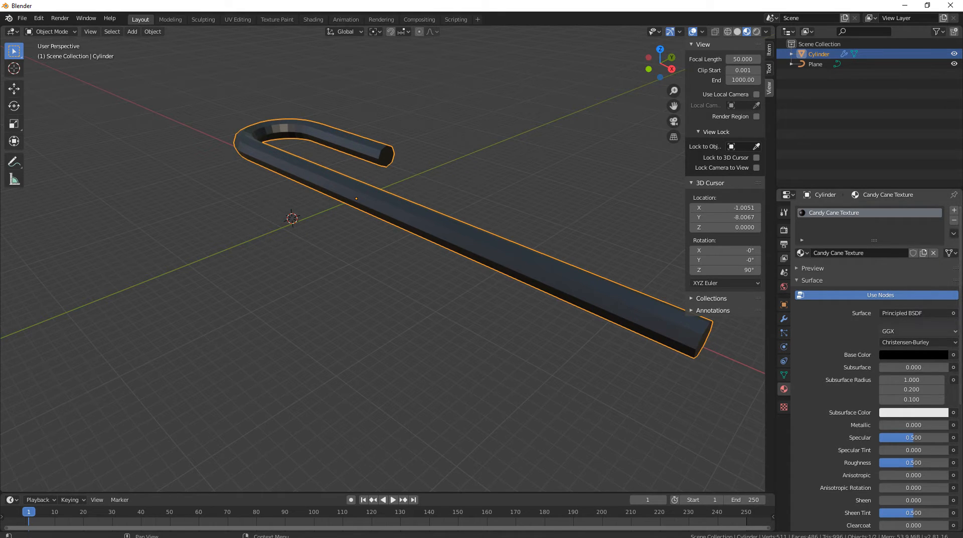
click(913, 354)
drag(940, 283, 940, 212)
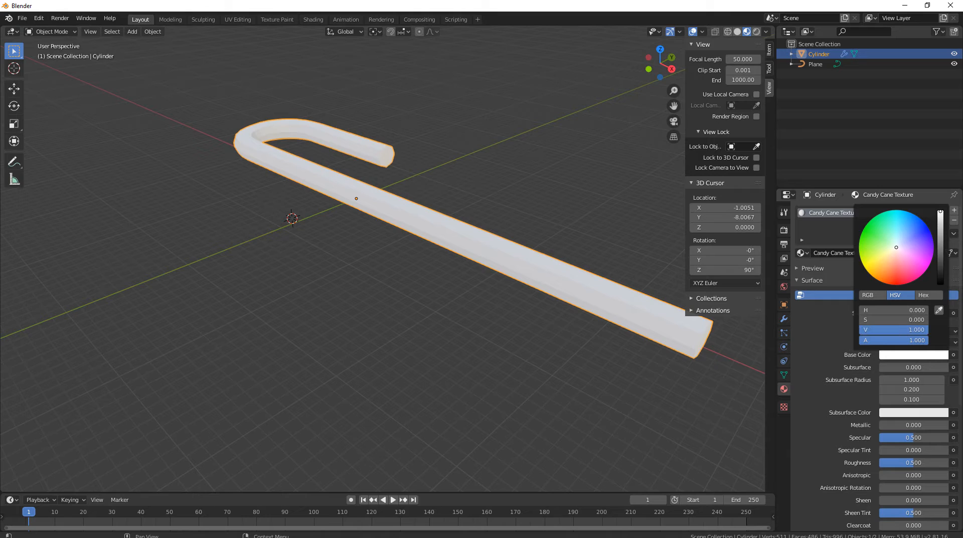
Feed the material's base color from an Image Texture and start choosing an image file for it.
click(952, 355)
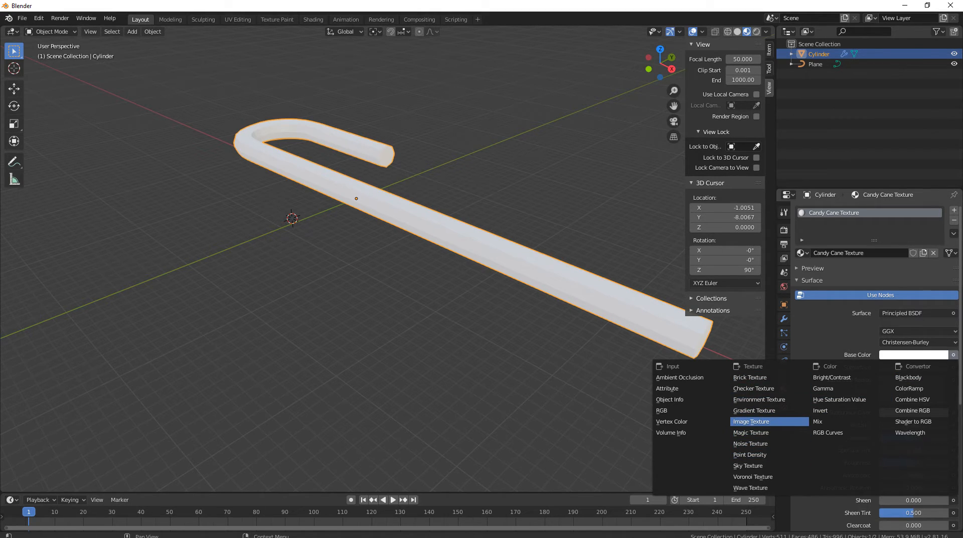
click(751, 422)
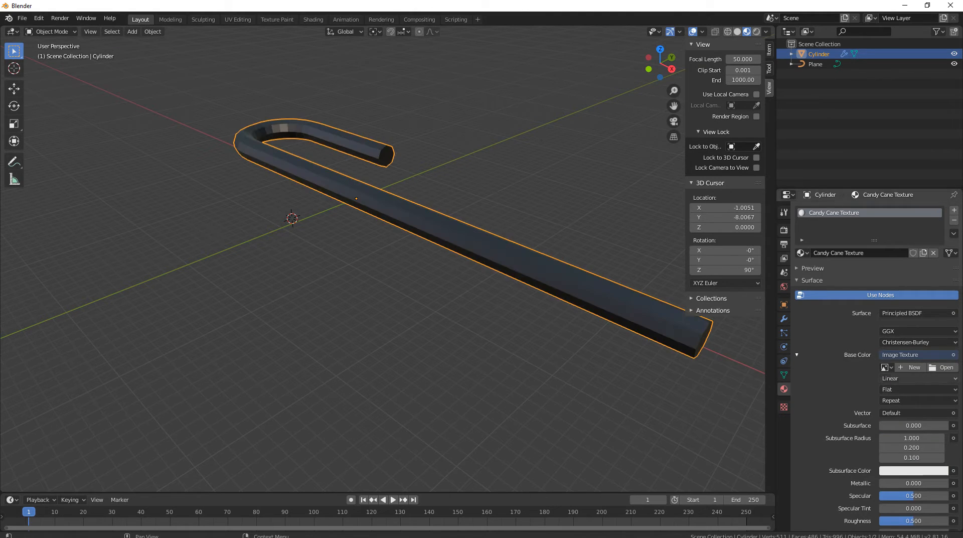
click(943, 367)
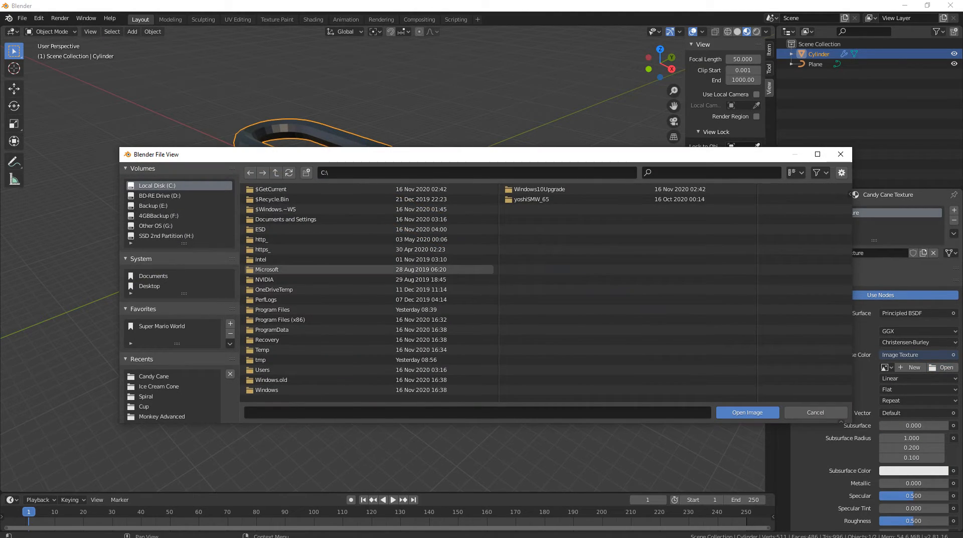
Browse on the H: drive to Backup files Nov 25th 2019\Projects\Blender 3D Projects\Candy Cane.
click(166, 236)
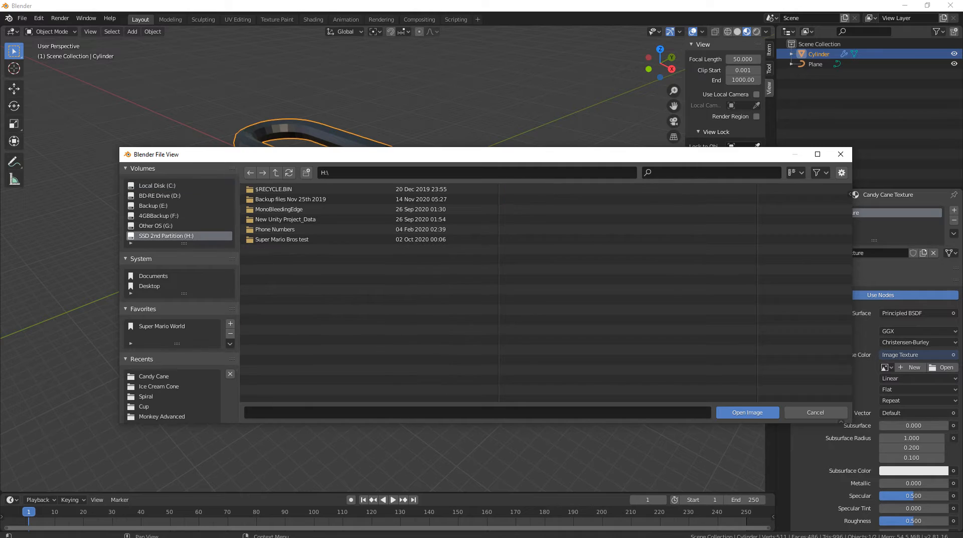
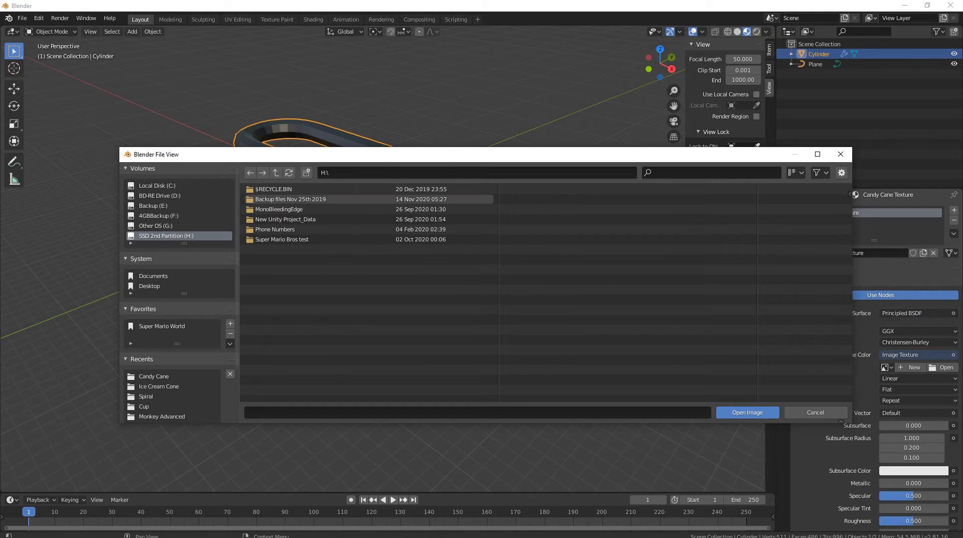
click(291, 199)
click(291, 229)
double_click(291, 199)
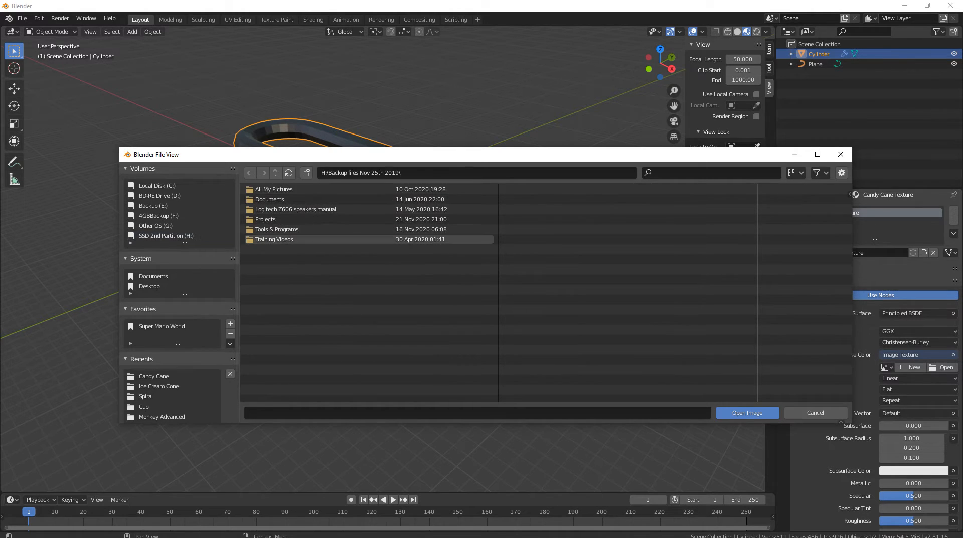
double_click(291, 220)
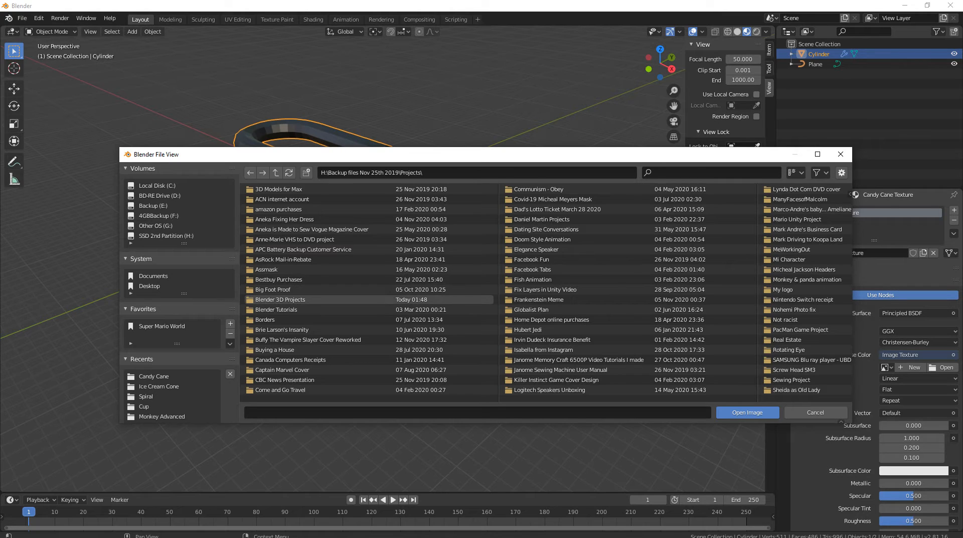
double_click(276, 310)
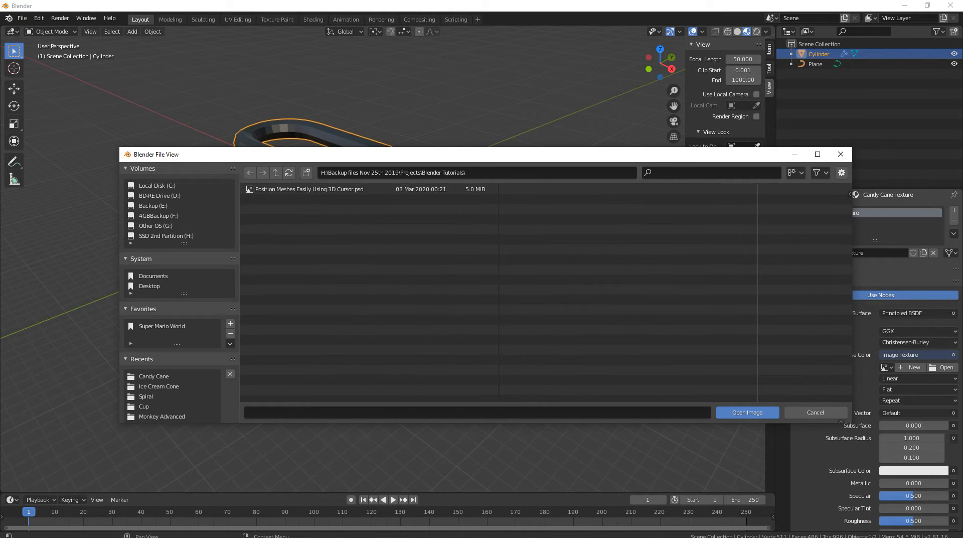
click(275, 172)
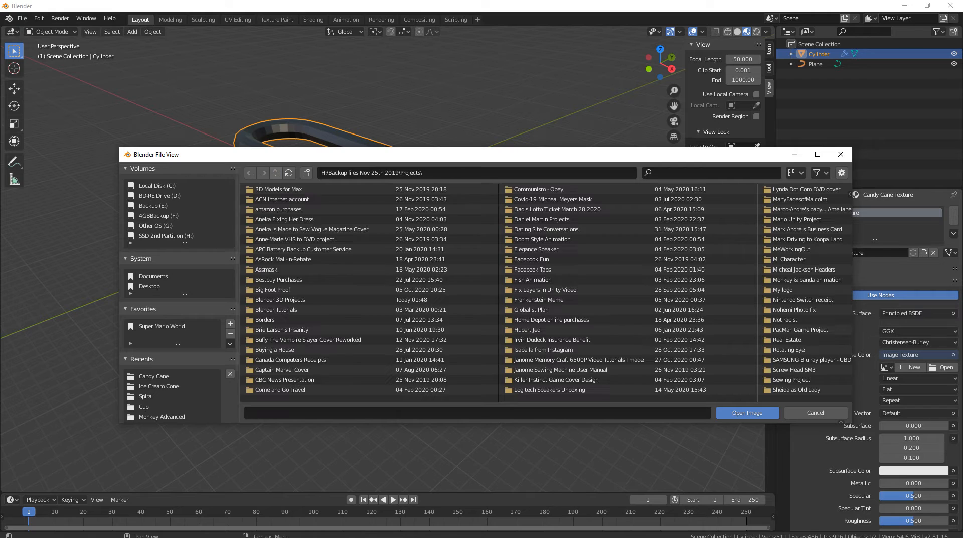
double_click(279, 299)
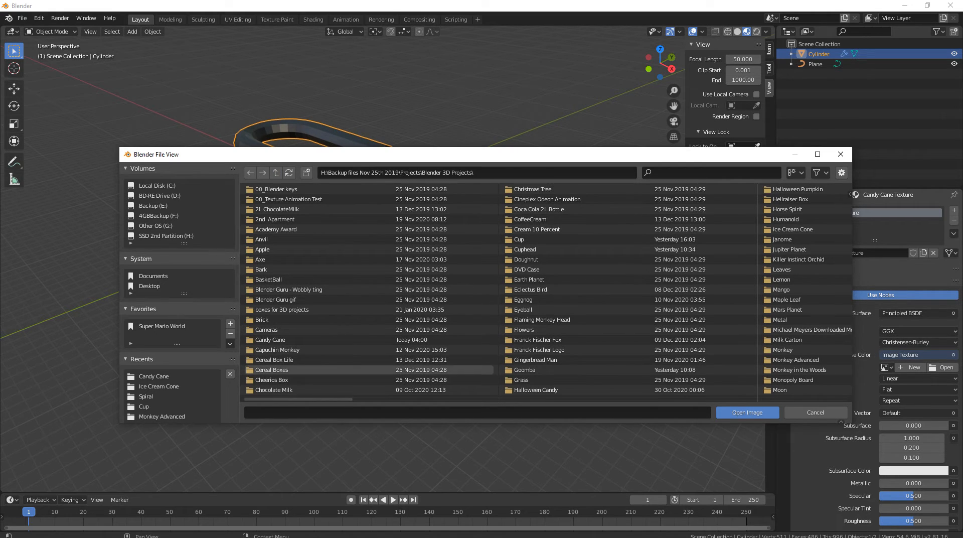
double_click(269, 340)
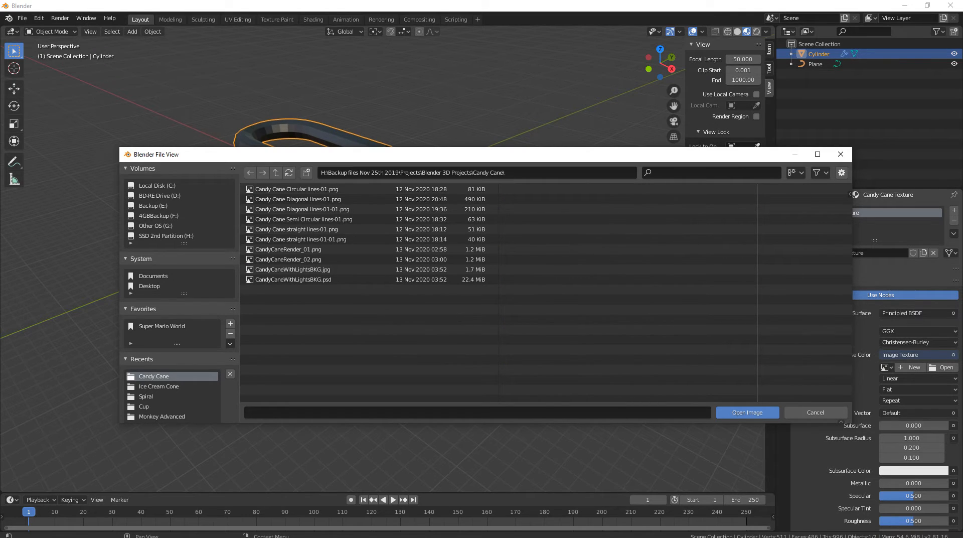
Display the image files as thumbnails and load the narrow diagonal-stripe image Candy Cane Diagonal lines-01.png.
click(796, 172)
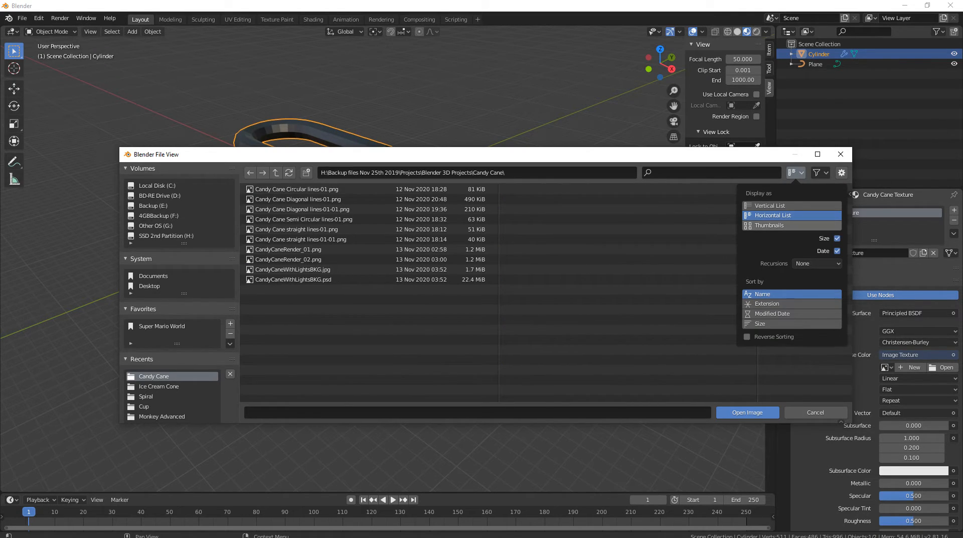
click(769, 225)
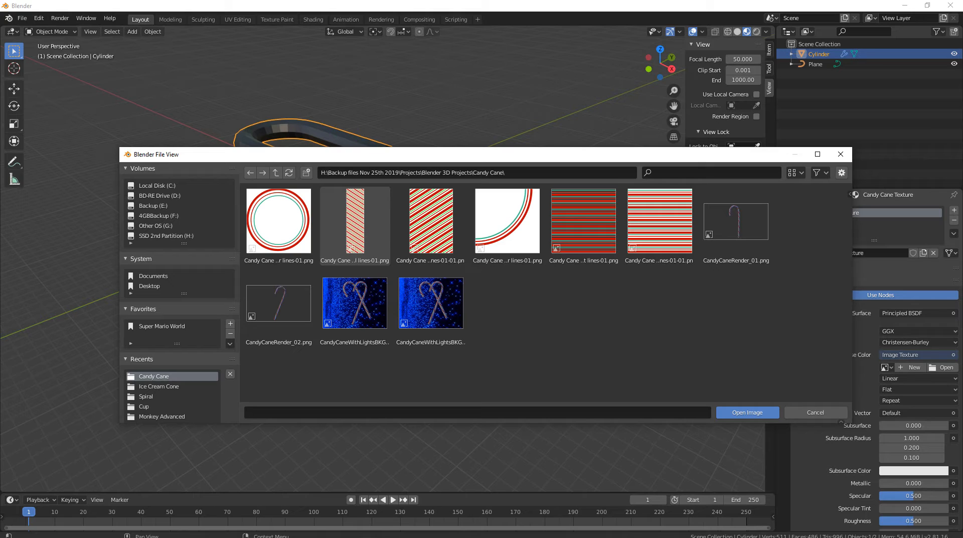
double_click(355, 221)
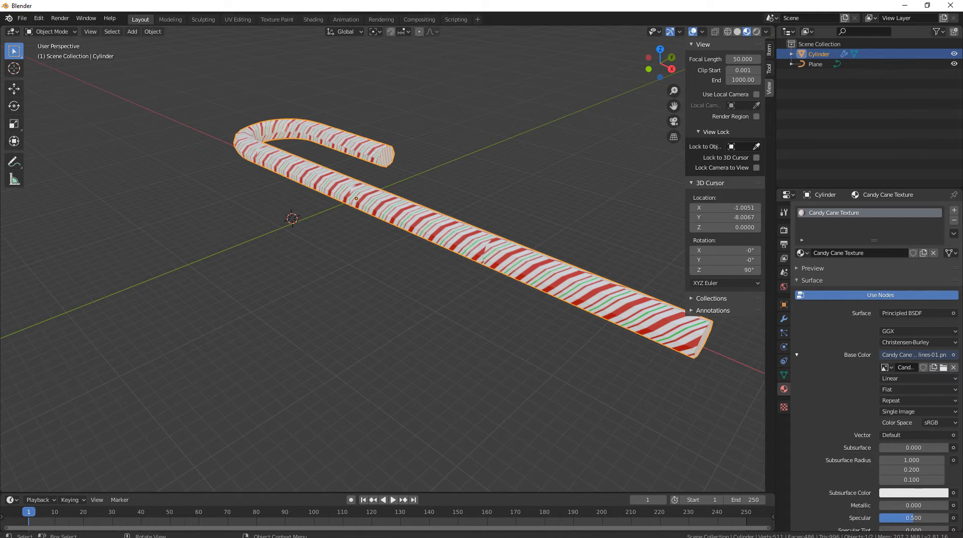
Inspect the striped cane up close, comparing solid and wireframe display before returning to material preview.
scroll(355, 220, up, 2)
middle_drag(354, 220, 319, 265)
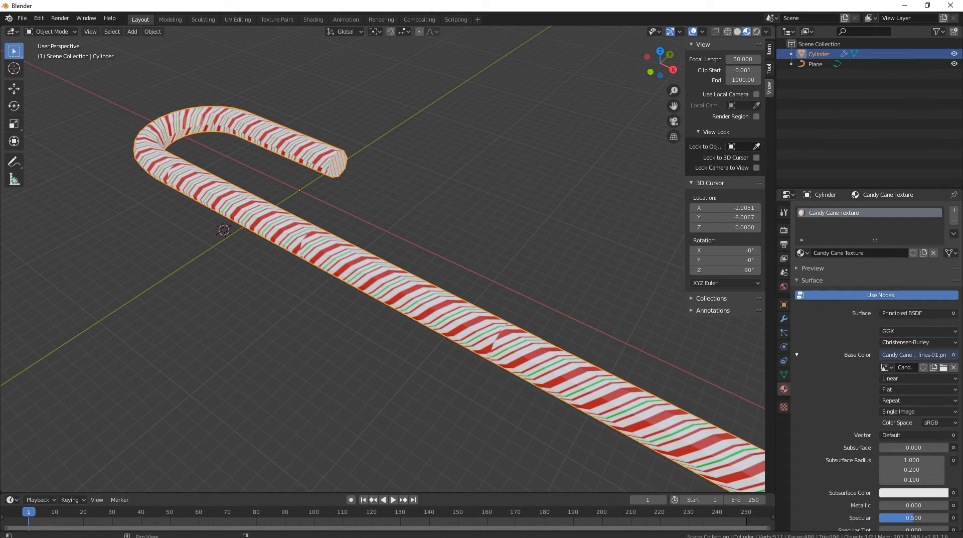
click(737, 32)
click(727, 32)
click(747, 32)
shift+middle_drag(351, 251, 360, 218)
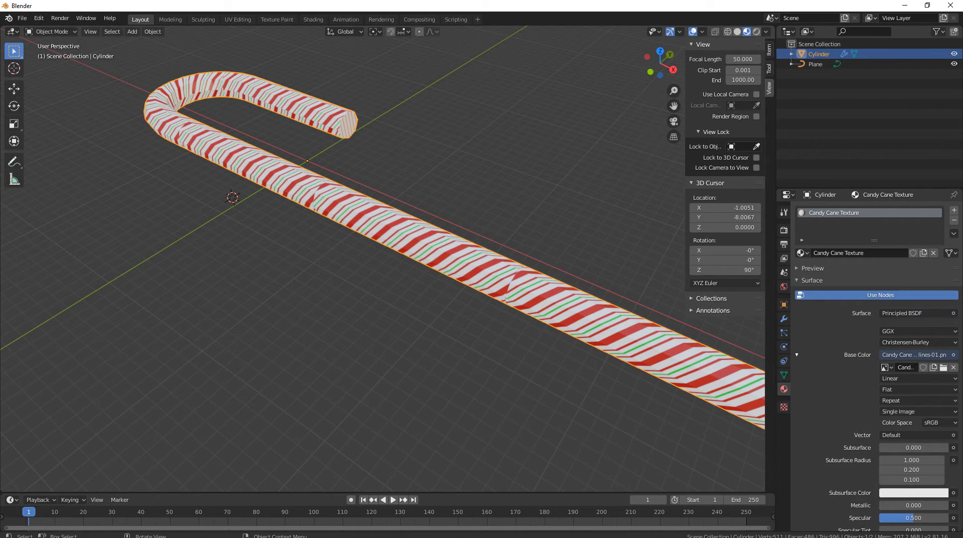
Enter Edit Mode, select the cylinder's entire mesh and assign the Candy Cane Texture material to it.
key(Tab)
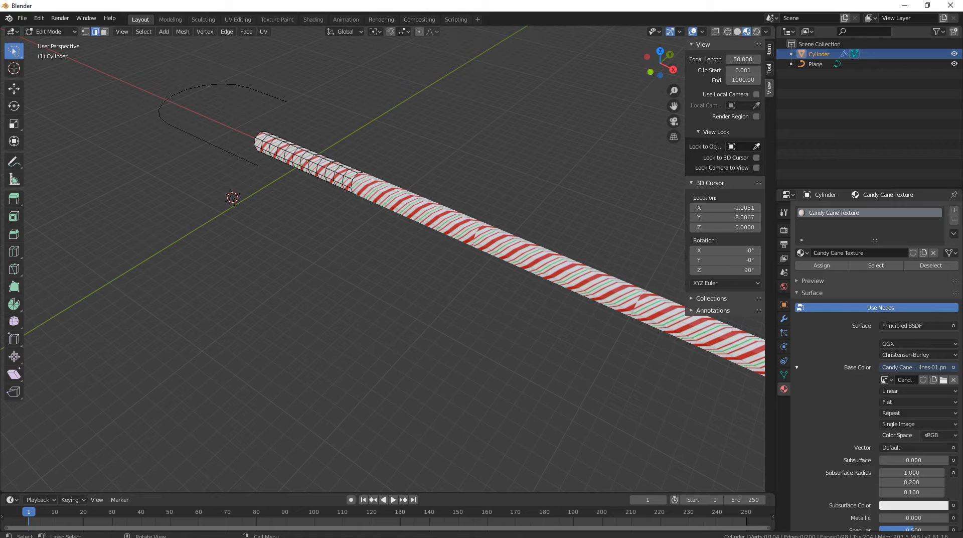
key(a)
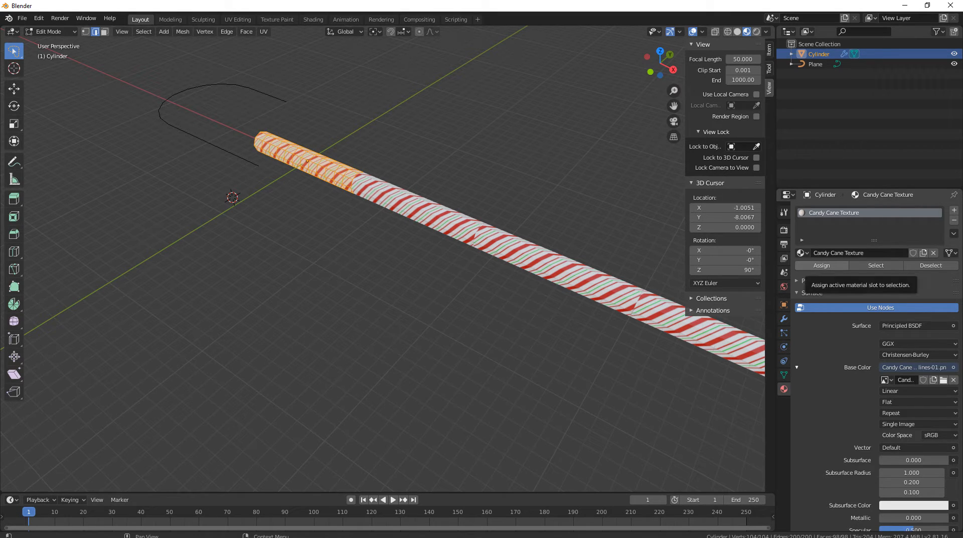
click(822, 266)
Split the 3D viewport in two and turn the new area into a UV Editor framing the whole stripe image.
middle_drag(451, 225, 514, 229)
shift+middle_drag(401, 251, 472, 266)
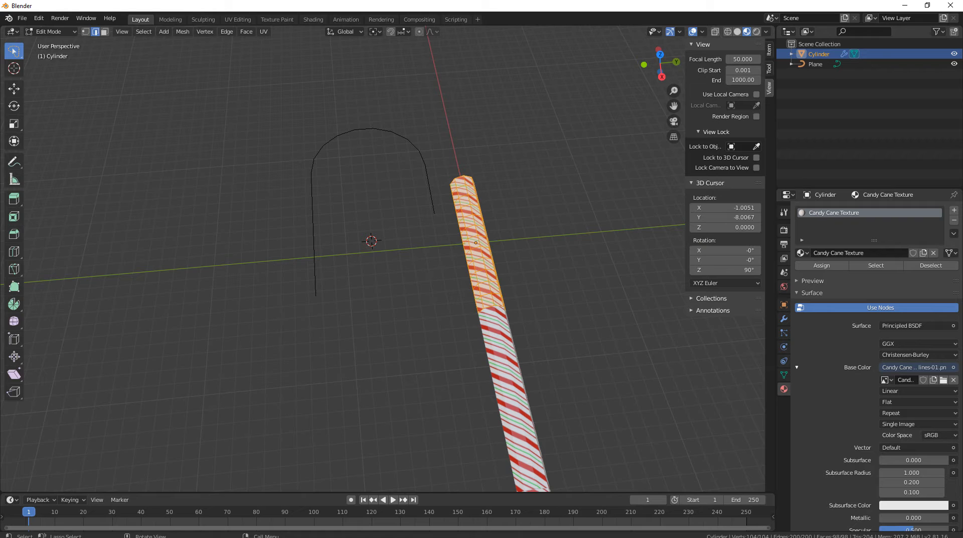
drag(2, 29, 242, 33)
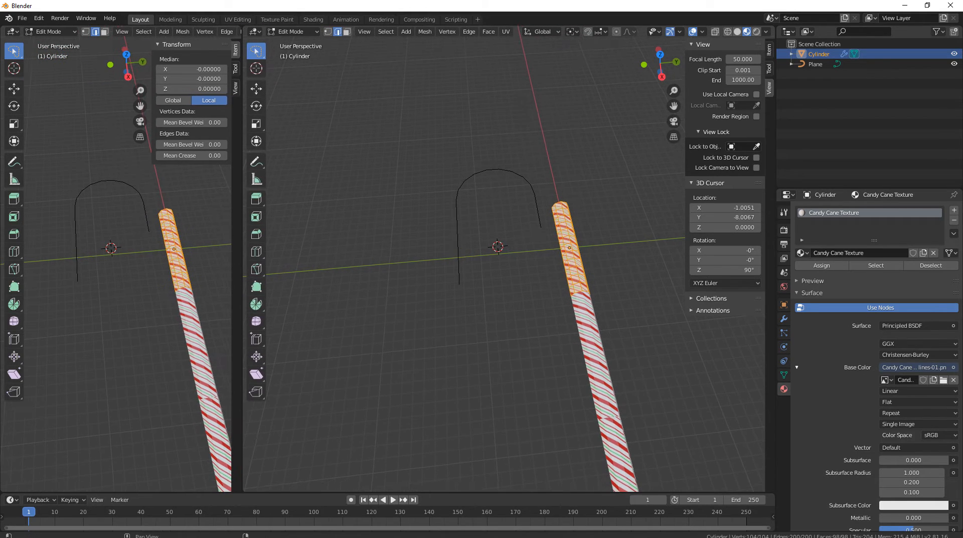
click(12, 31)
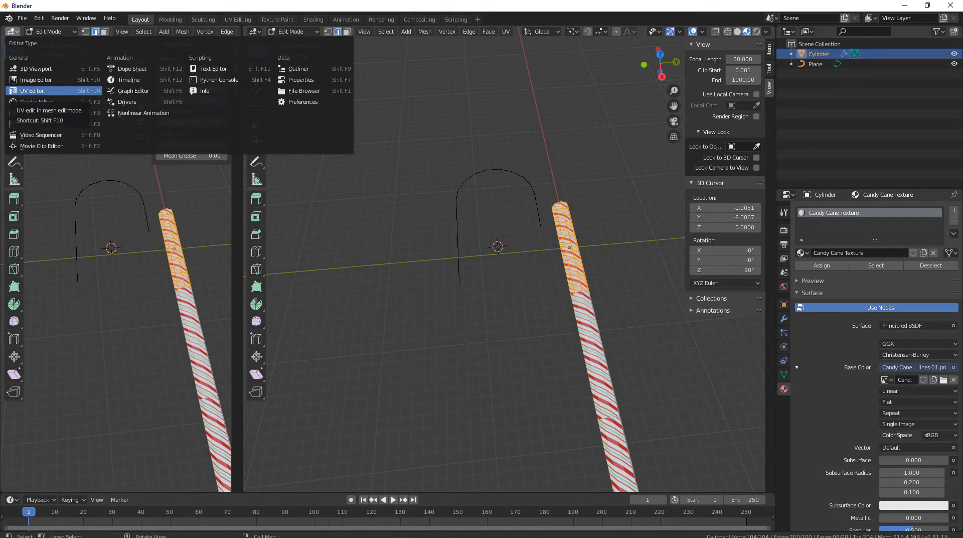
click(32, 90)
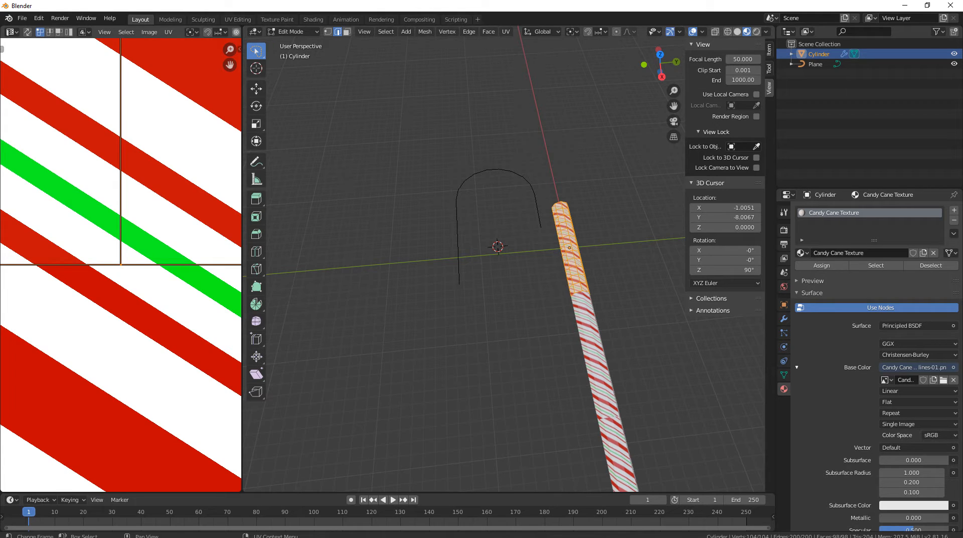
key(Home)
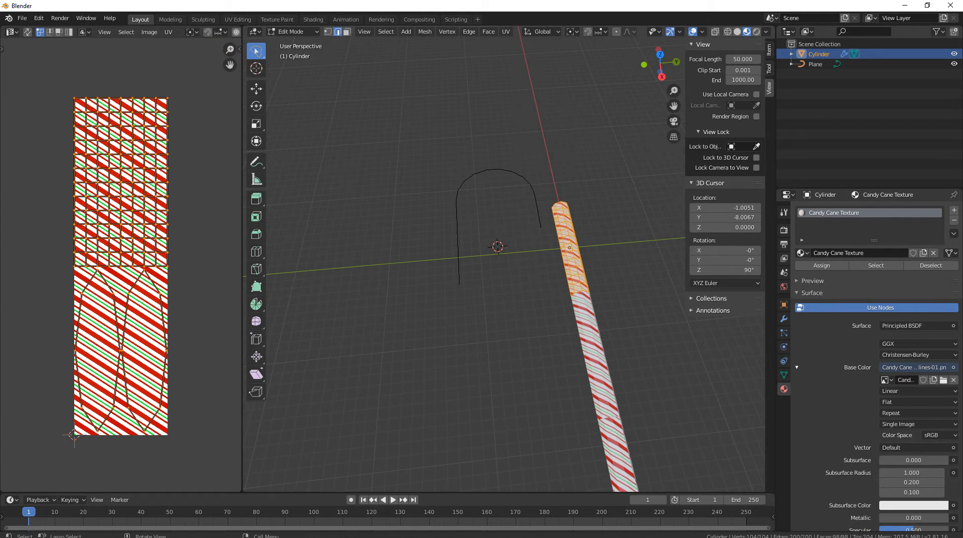
Box-select only the cylinder side's UV grid above the end-cap islands and scale it uniformly to about 0.42.
middle_drag(451, 280, 496, 261)
scroll(452, 315, up, 3)
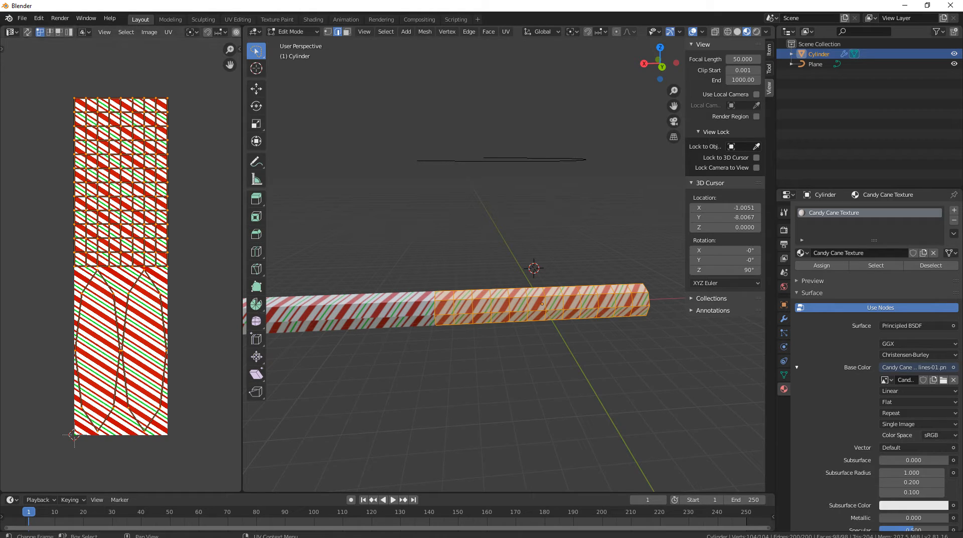
key(alt+a)
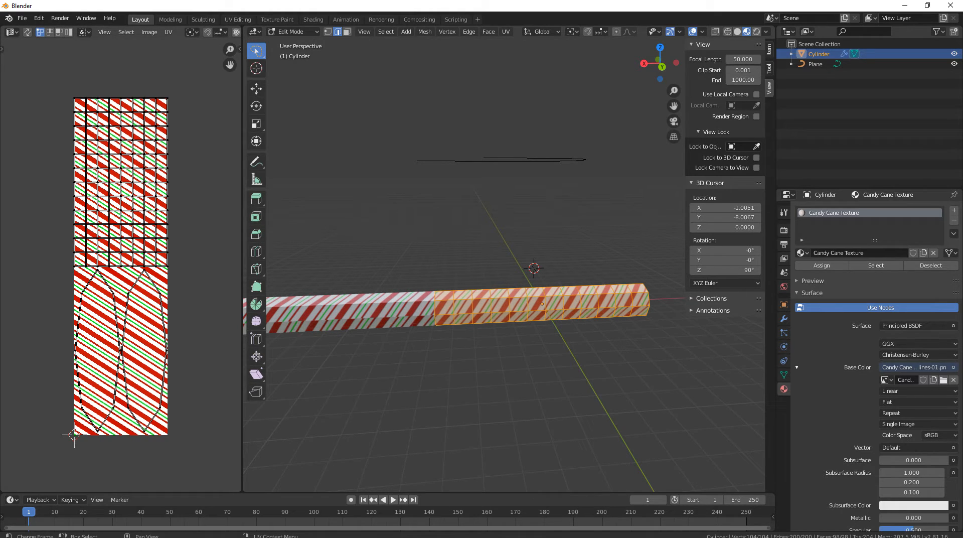
drag(204, 74, 69, 267)
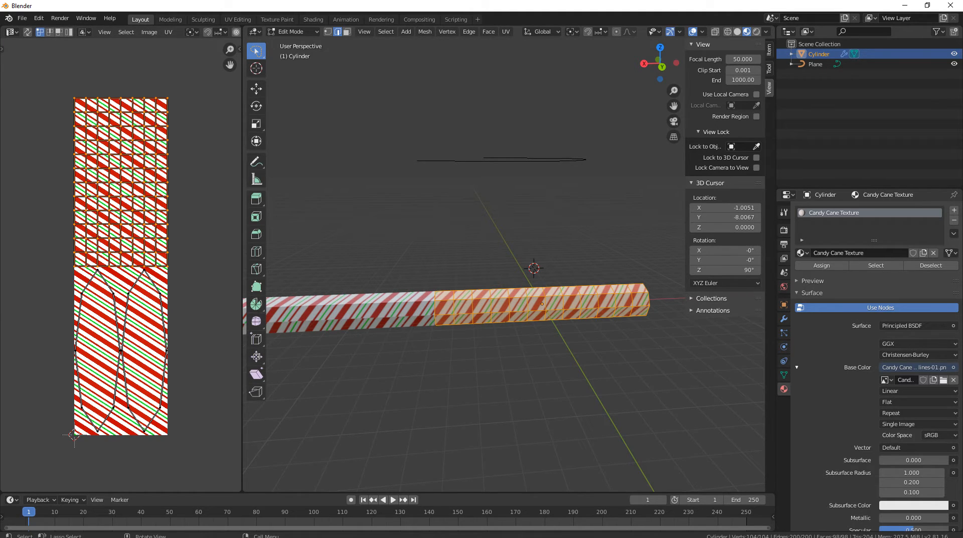
mouse_move(471, 311)
middle_down()
mouse_move(399, 312)
mouse_move(501, 323)
mouse_move(458, 312)
middle_up()
scroll(457, 313, up, 2)
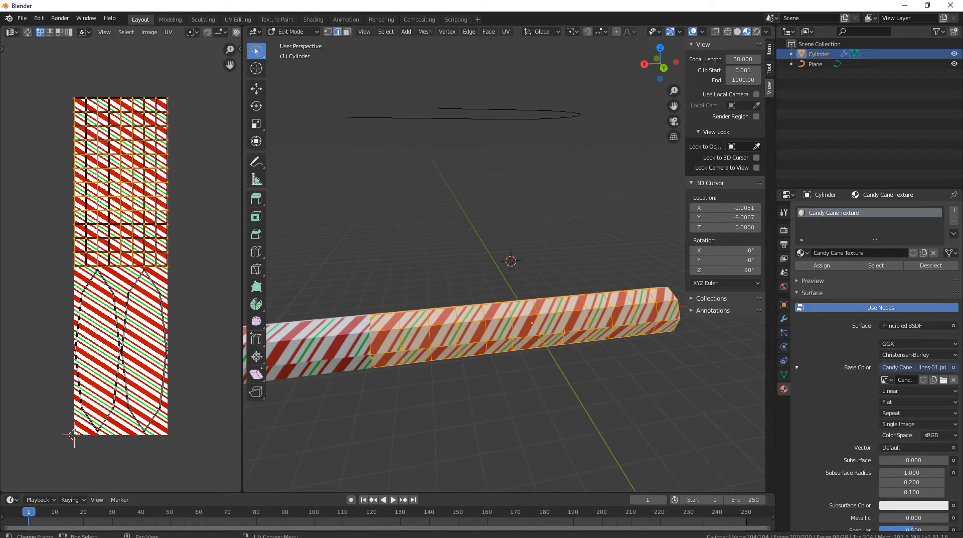
key(s)
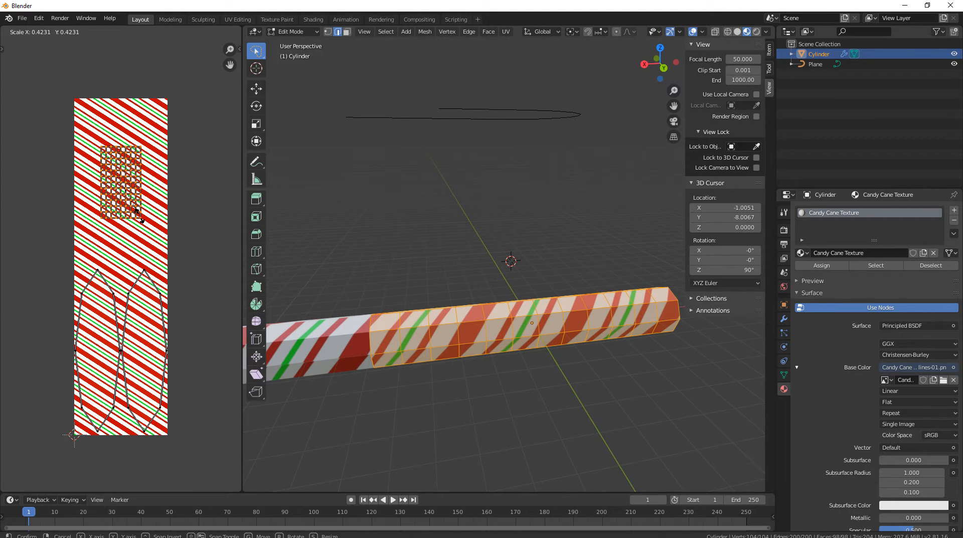
click(142, 219)
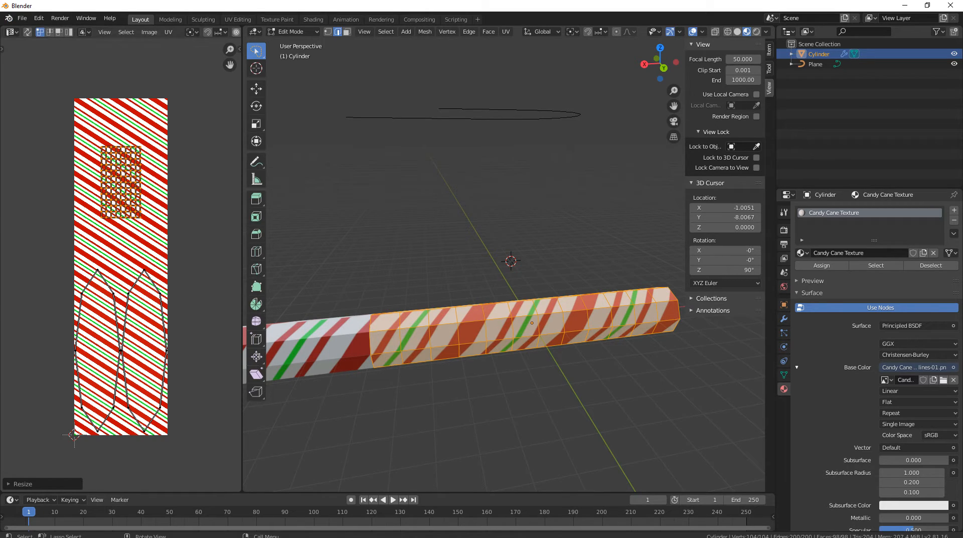
middle_drag(477, 301, 342, 271)
scroll(401, 271, down, 2)
shift+middle_drag(452, 270, 443, 309)
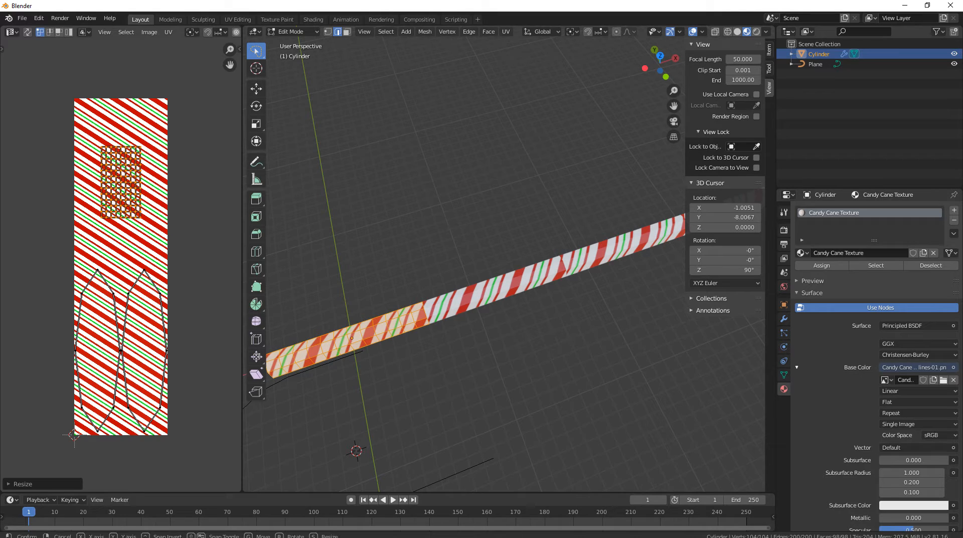
key(g)
key(y)
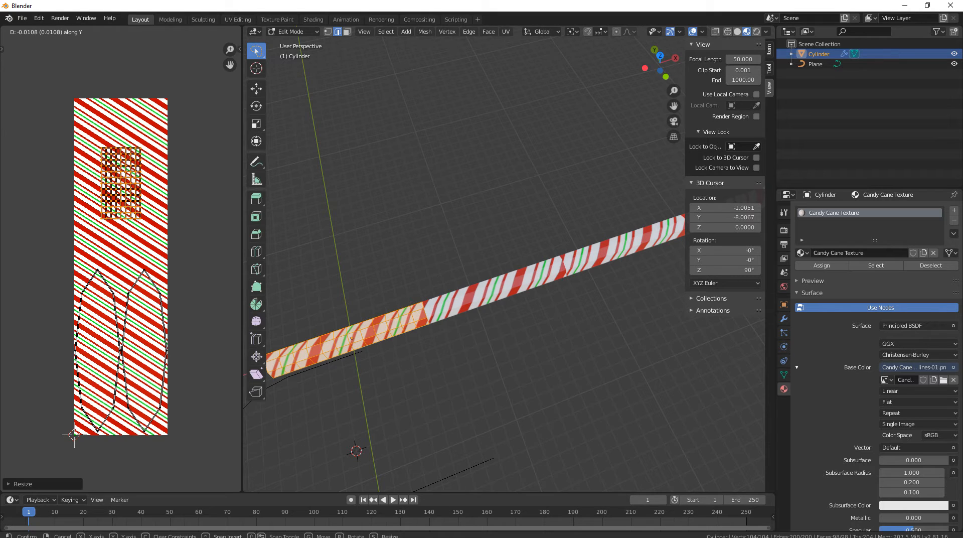
key(Escape)
key(g)
key(Escape)
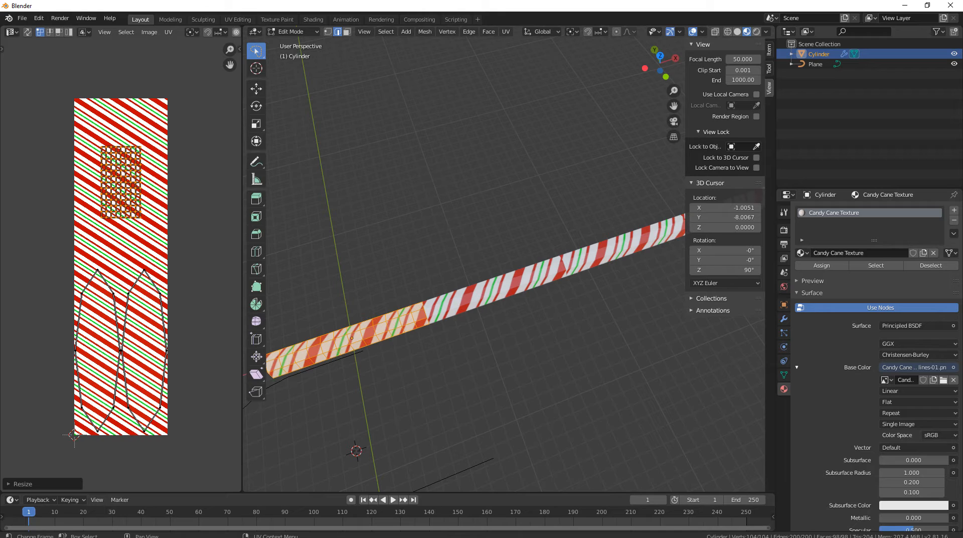
key(s)
key(x)
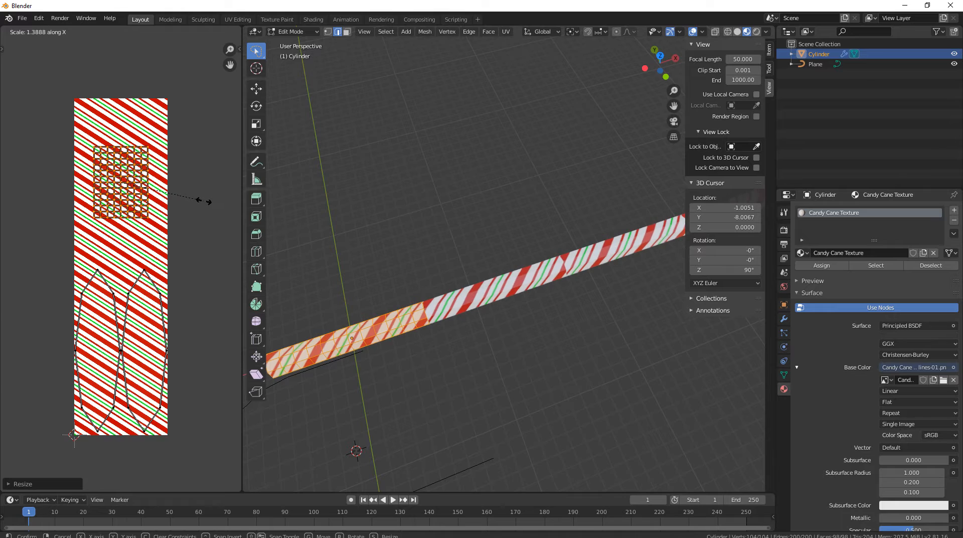
key(Escape)
Stretch the side's UV grid along Y by a factor of about 1.06.
key(s)
key(y)
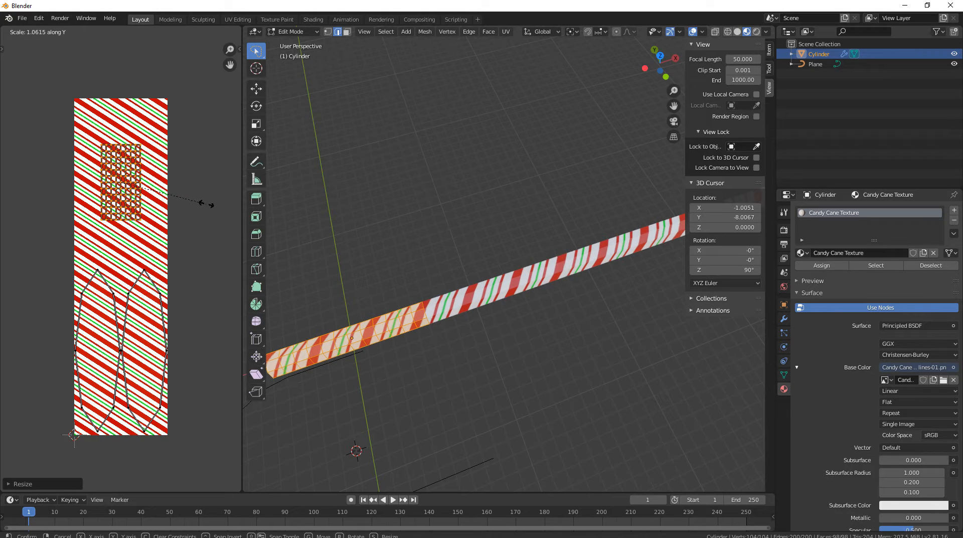
click(206, 205)
Fine-tune the stripe match between the array segments by scaling the side's UV grid uniformly to about 0.998.
middle_drag(421, 296, 396, 244)
middle_drag(481, 261, 281, 240)
middle_drag(471, 291, 321, 263)
scroll(426, 236, up, 2)
middle_drag(451, 251, 489, 268)
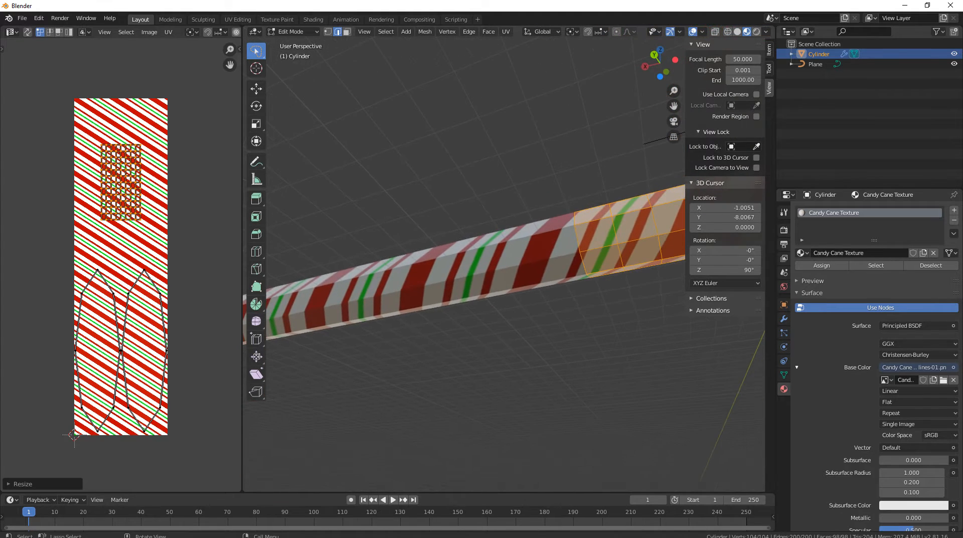
scroll(489, 268, up, 5)
shift+middle_drag(567, 255, 378, 270)
middle_drag(451, 250, 401, 261)
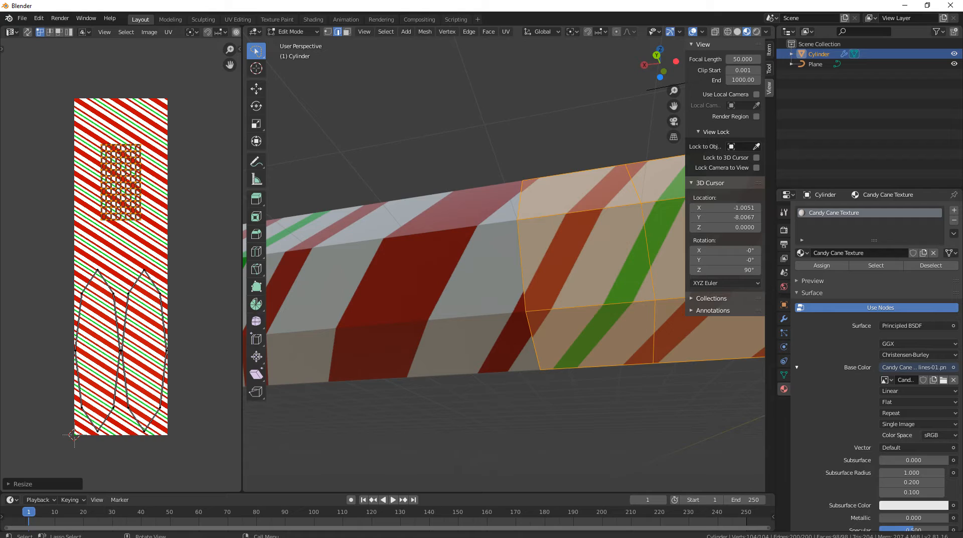
key(s)
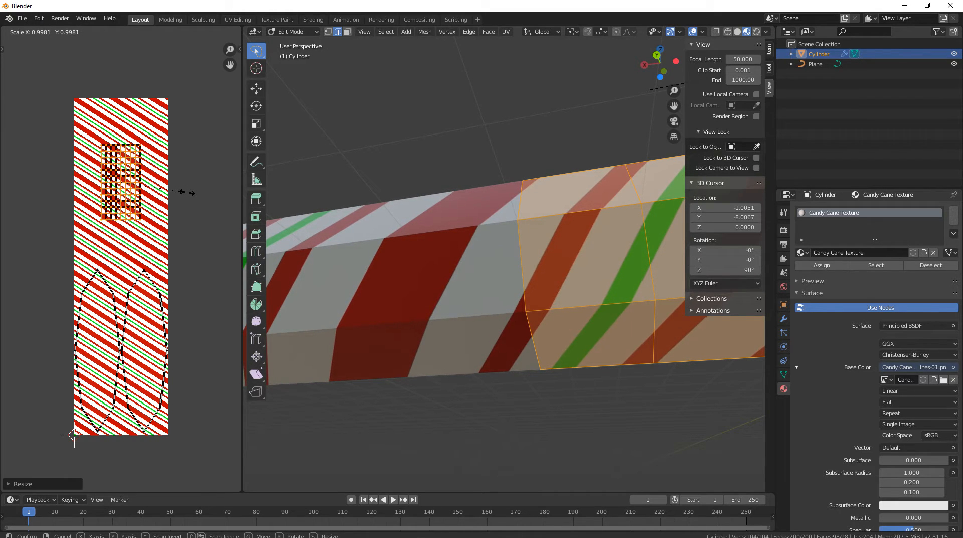
click(186, 192)
Examine the stripes on the straight cylinder from several sides, especially where the array segments meet.
middle_drag(381, 211, 550, 285)
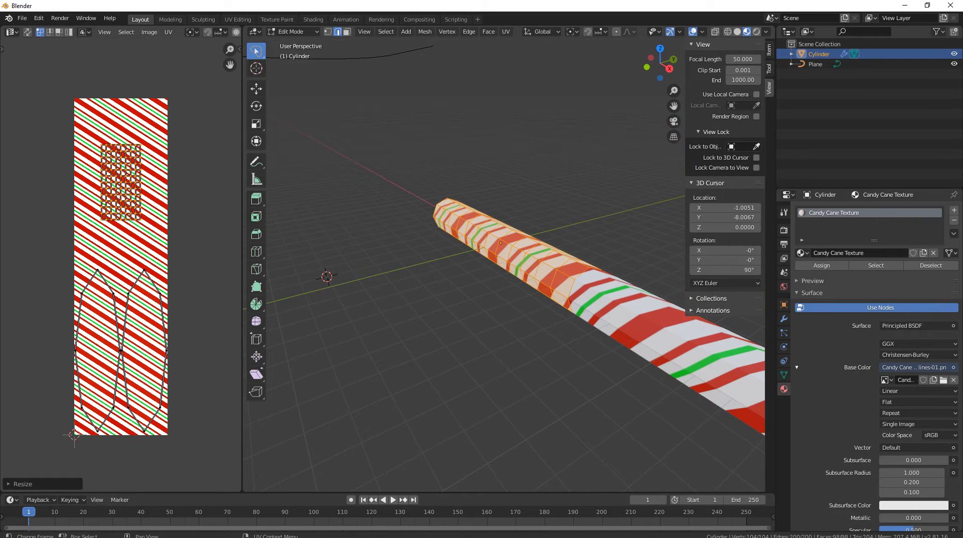
middle_drag(392, 281, 527, 251)
scroll(476, 276, up, 3)
scroll(484, 281, up, 2)
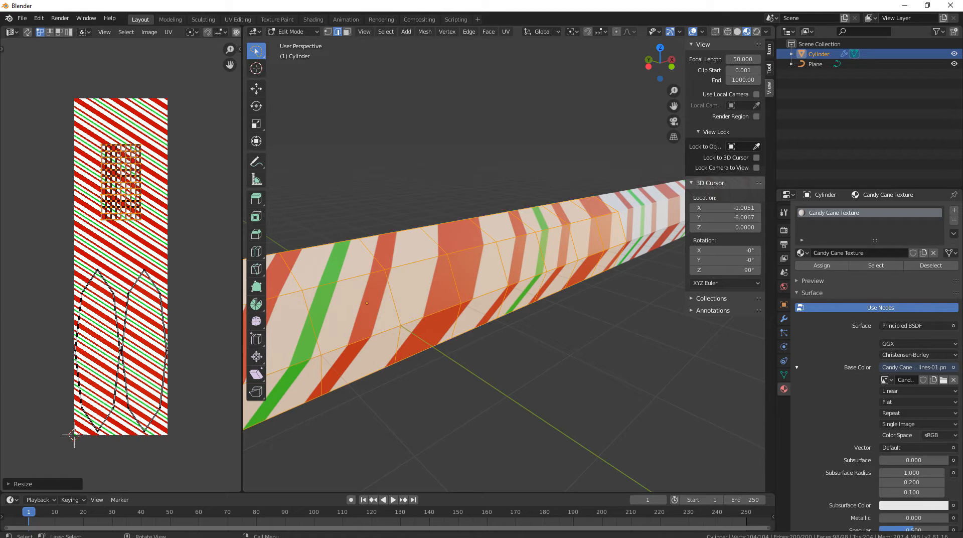
key(s)
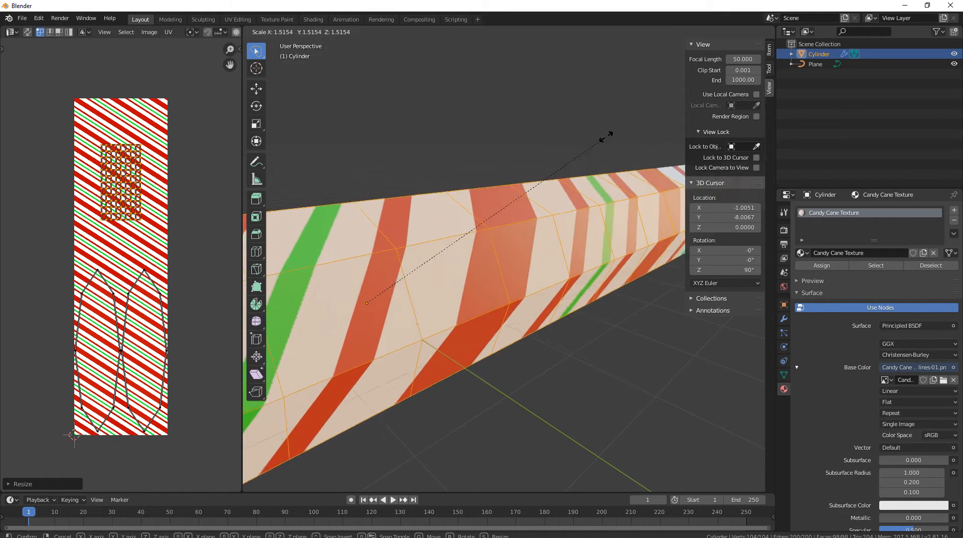
right_click(522, 180)
middle_drag(522, 180, 647, 201)
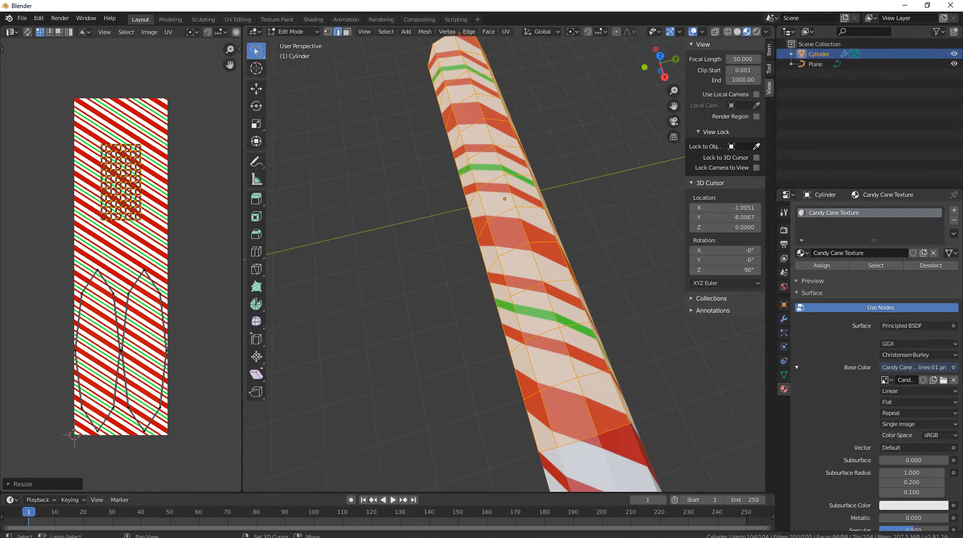
shift+middle_drag(481, 241, 643, 275)
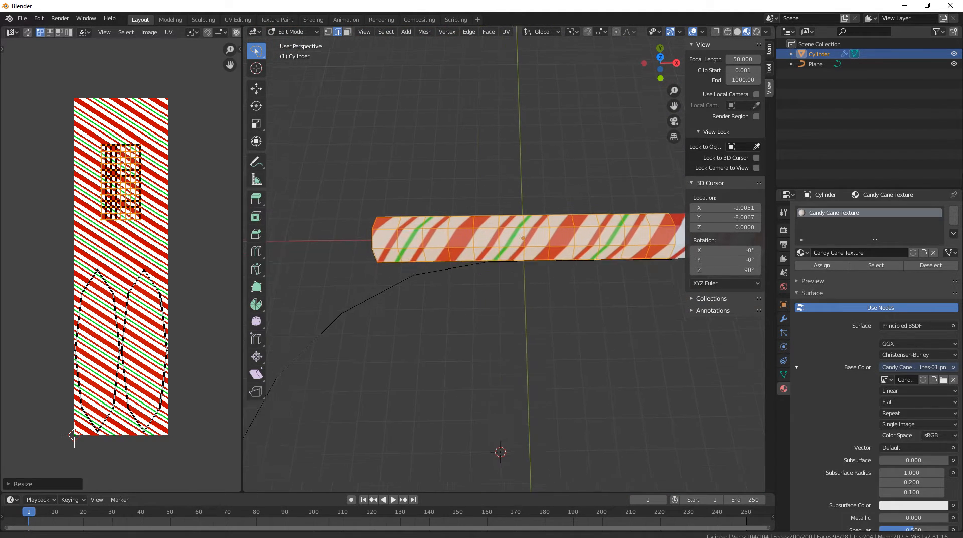
shift+middle_drag(513, 272, 367, 213)
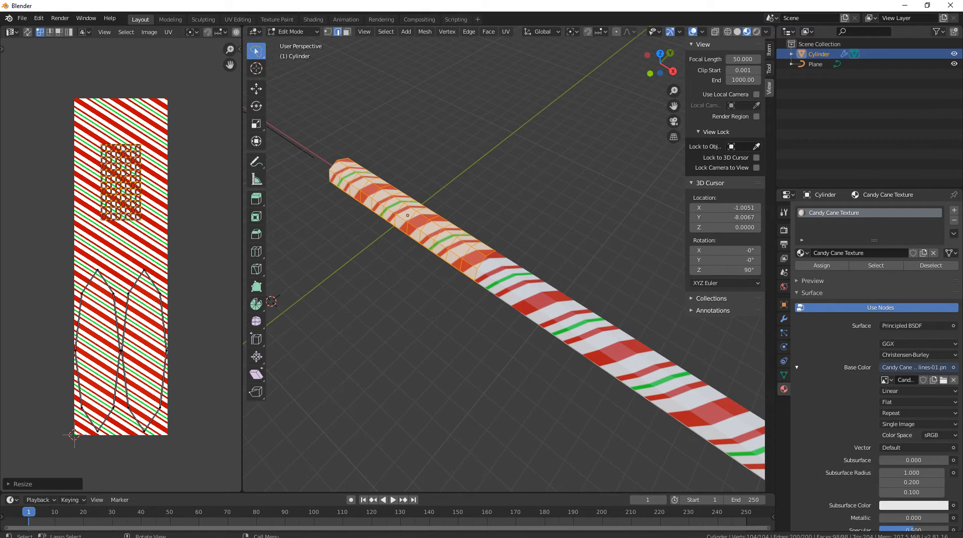
Return to Object Mode and check how the stripes run around the bent candy cane.
key(Tab)
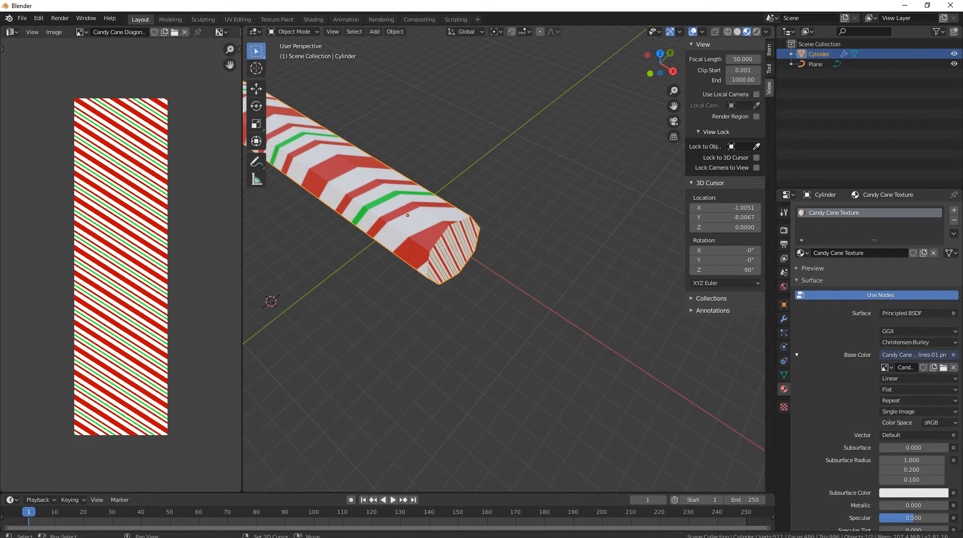
shift+middle_drag(368, 213, 626, 353)
scroll(606, 313, down, 5)
scroll(511, 316, up, 3)
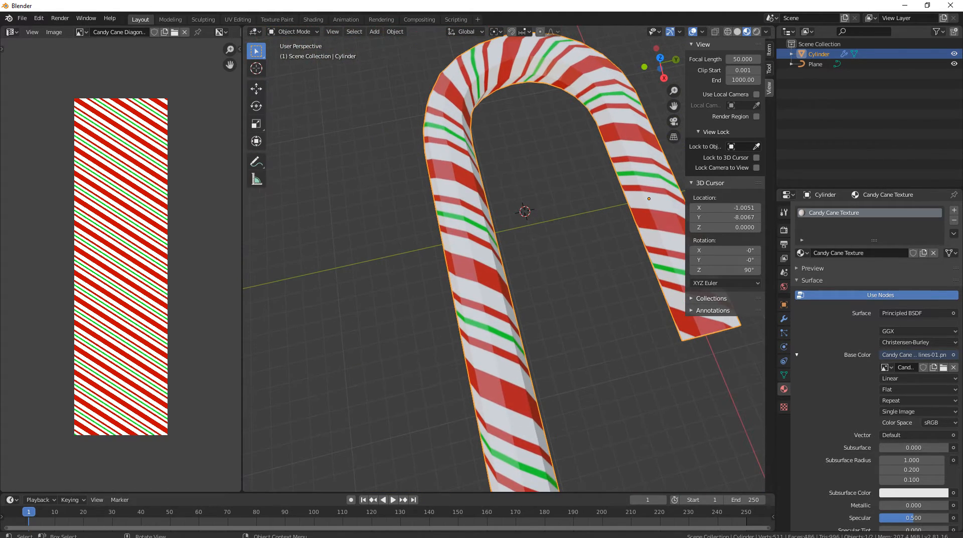
middle_drag(649, 198, 617, 254)
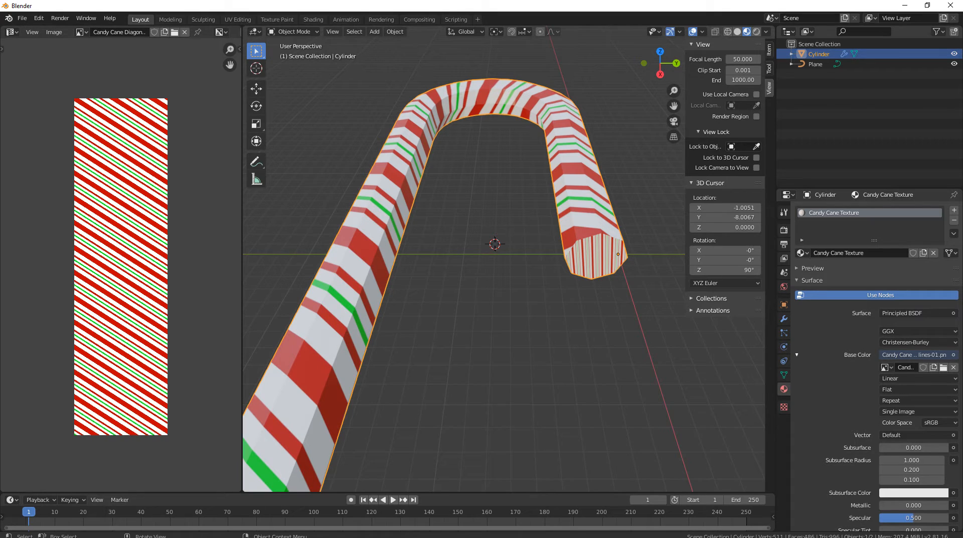
Join the UV Editor area into the 3D viewport and frame the whole candy cane in the enlarged view.
drag(244, 27, 221, 35)
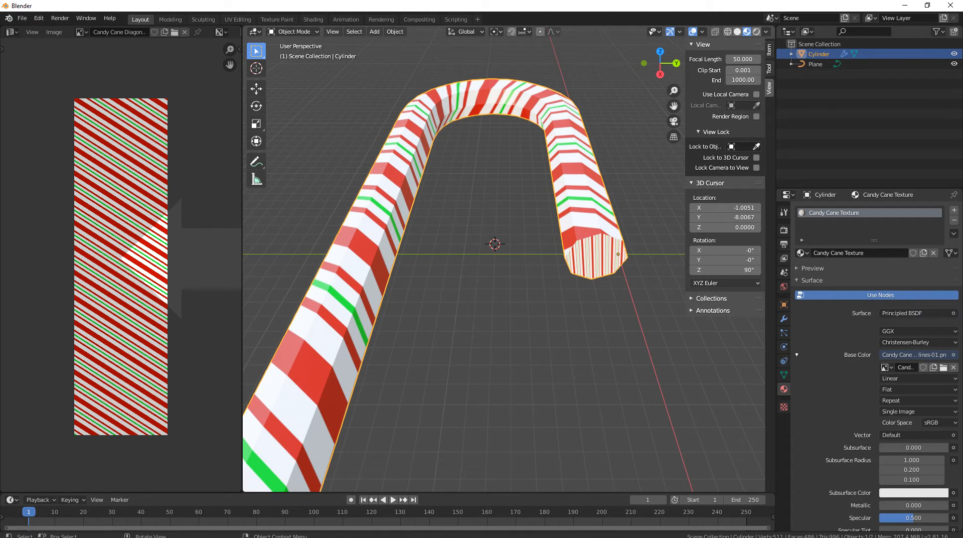
drag(221, 35, 216, 37)
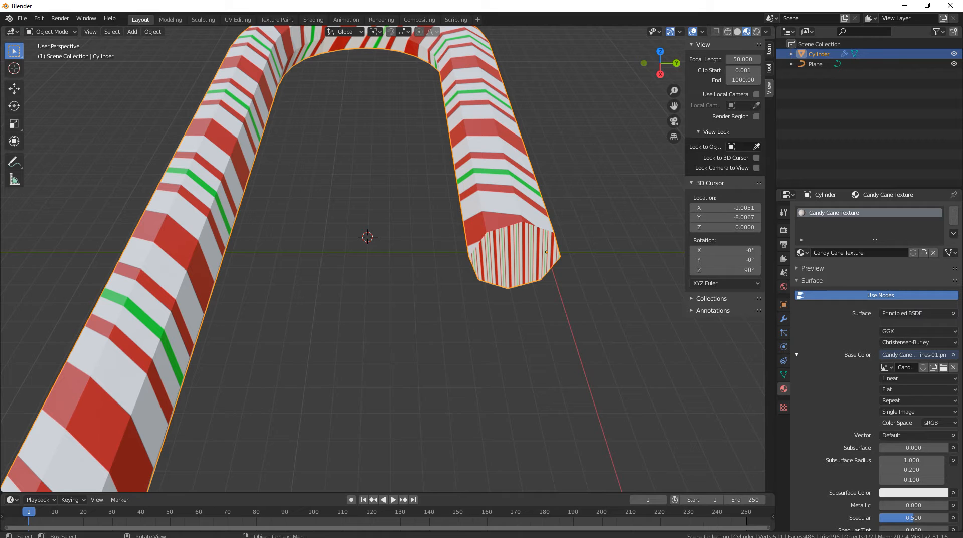
shift+middle_drag(311, 236, 529, 298)
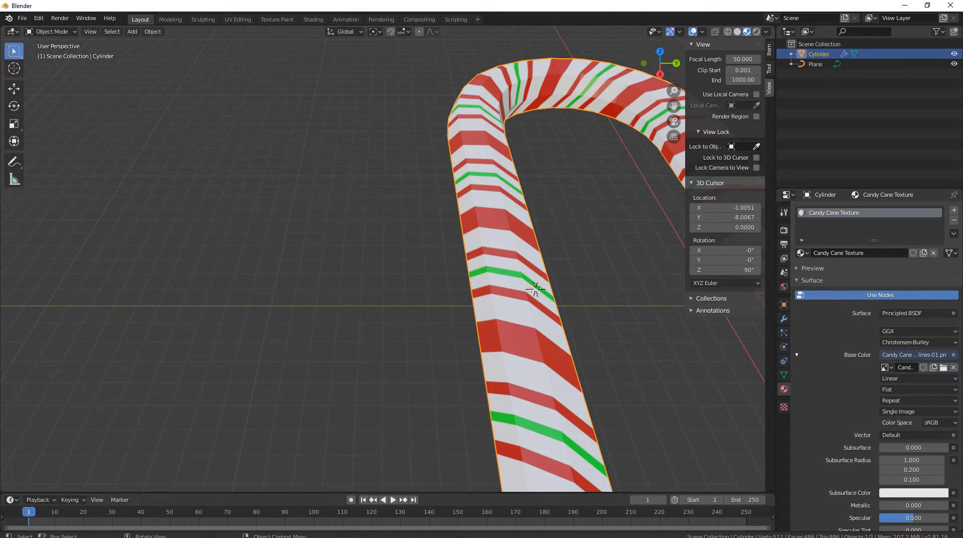
scroll(300, 226, down, 3)
middle_drag(301, 226, 197, 300)
scroll(205, 226, up, 1)
scroll(206, 225, up, 1)
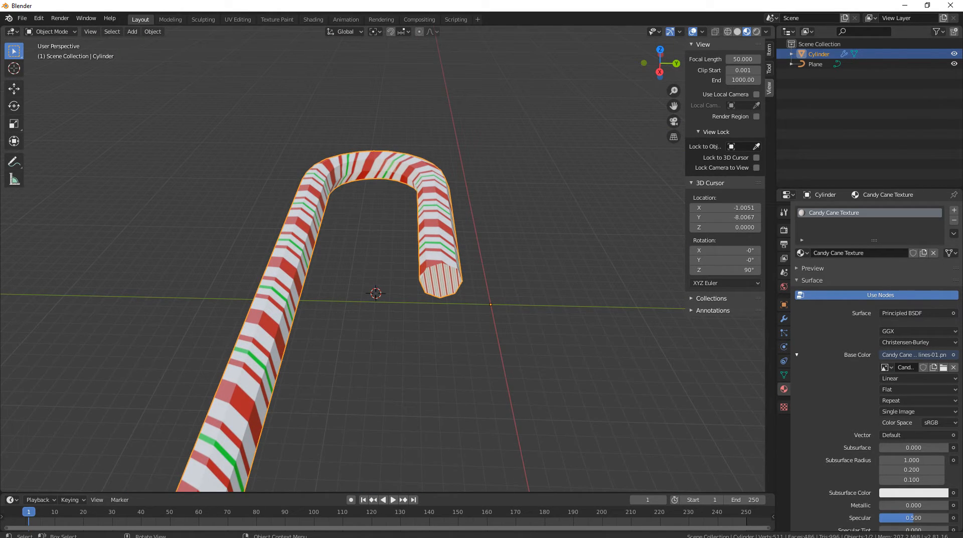
Enter Edit Mode on the cylinder and select the edge loop around its striped end cap.
key(Tab)
middle_drag(197, 300, 544, 236)
shift+middle_drag(544, 237, 620, 227)
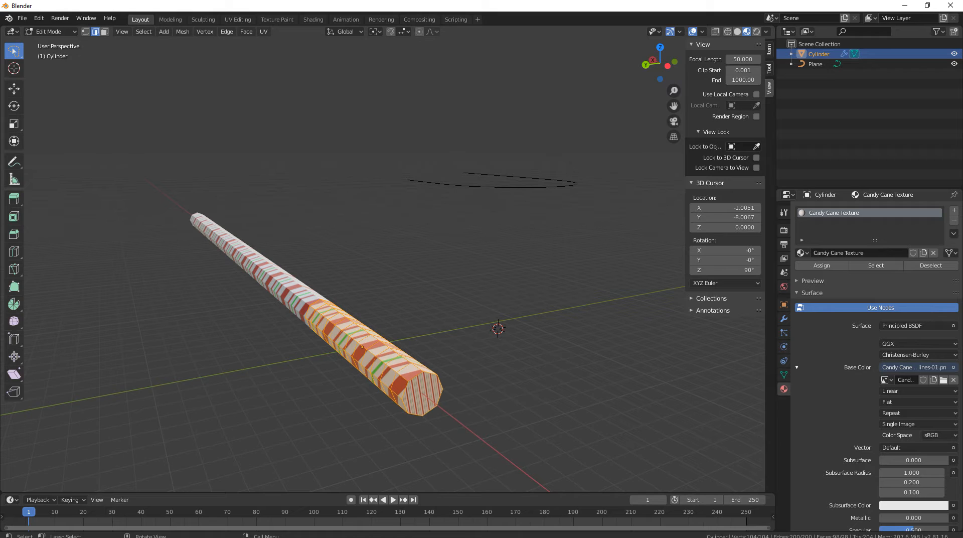
scroll(383, 266, up, 3)
shift+middle_drag(391, 381, 382, 231)
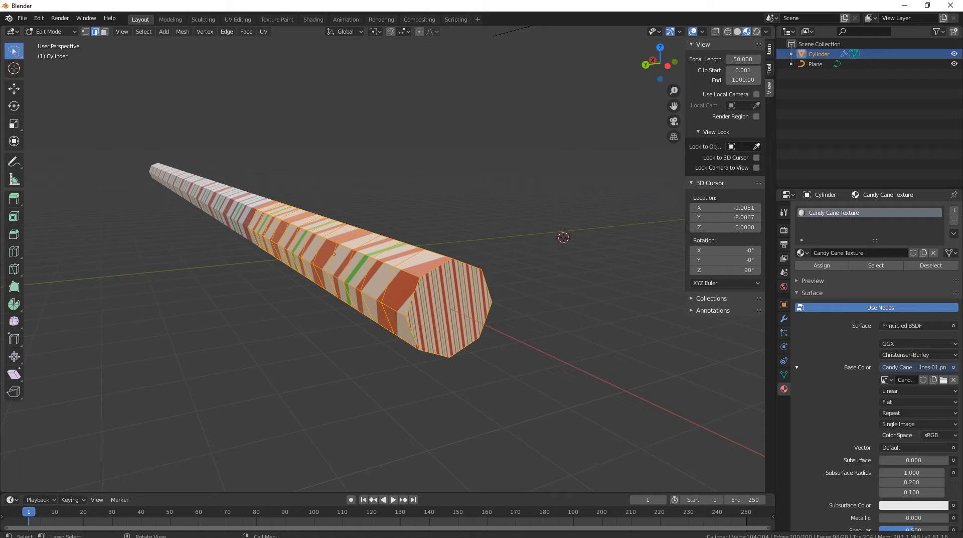
scroll(382, 266, up, 2)
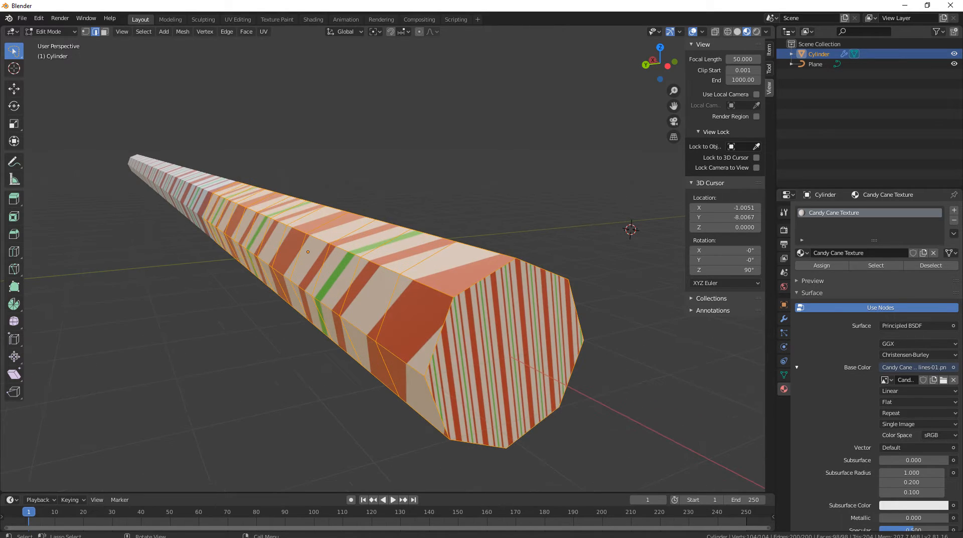
click(307, 251)
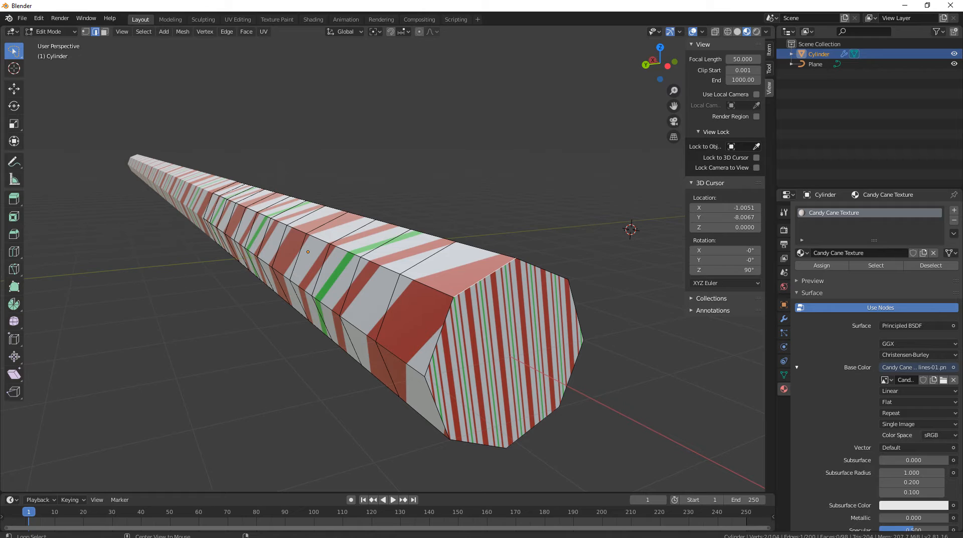
alt+click(484, 278)
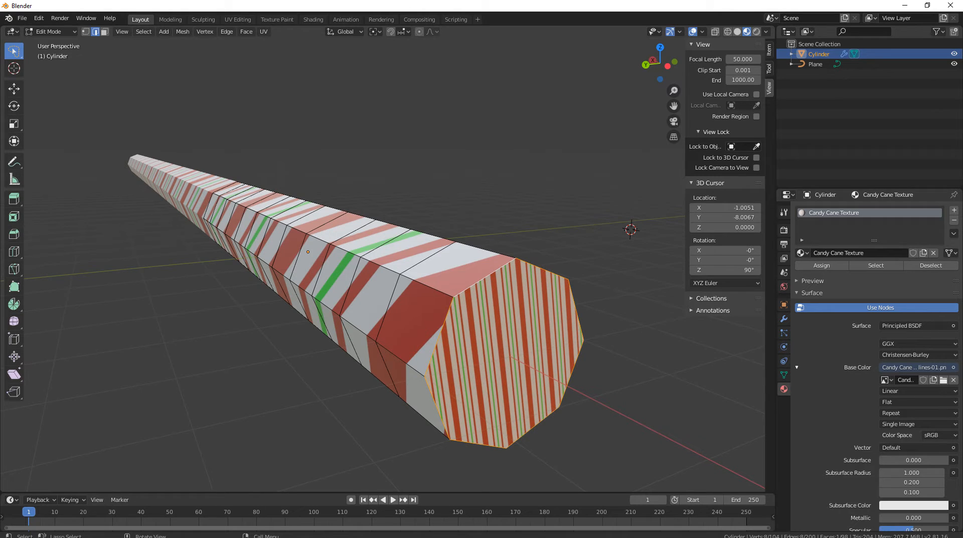
Reselect the end cap as a single face in face select mode, then switch back to edge select mode.
click(105, 32)
key(alt+a)
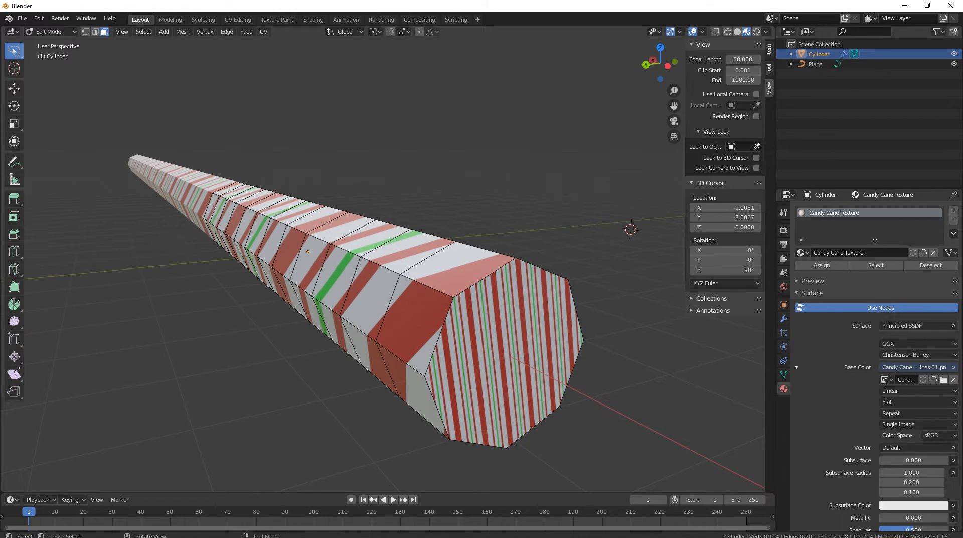
click(507, 353)
middle_drag(506, 346, 489, 334)
scroll(636, 372, down, 3)
click(95, 32)
scroll(457, 344, up, 3)
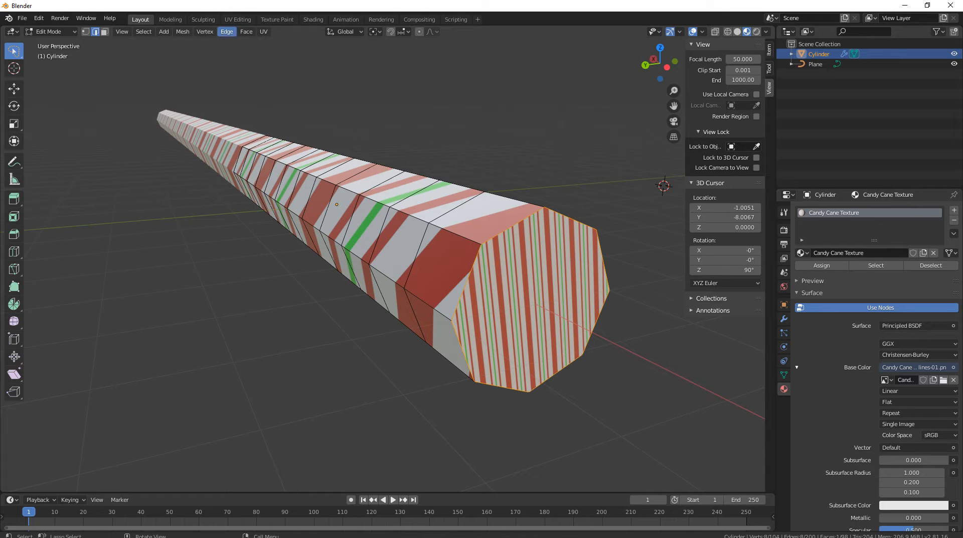
Mark the edge loop around the cylinder's near end cap as a seam.
click(226, 31)
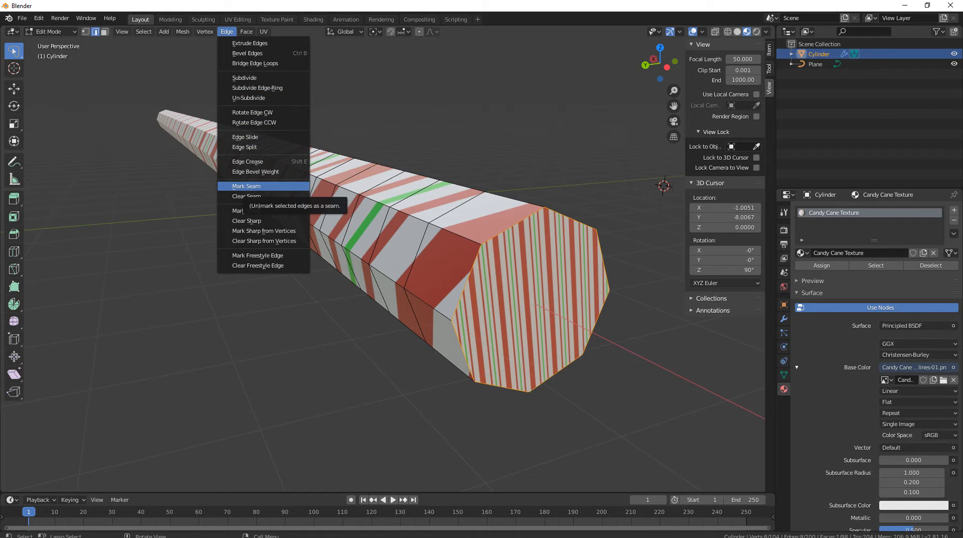
click(227, 31)
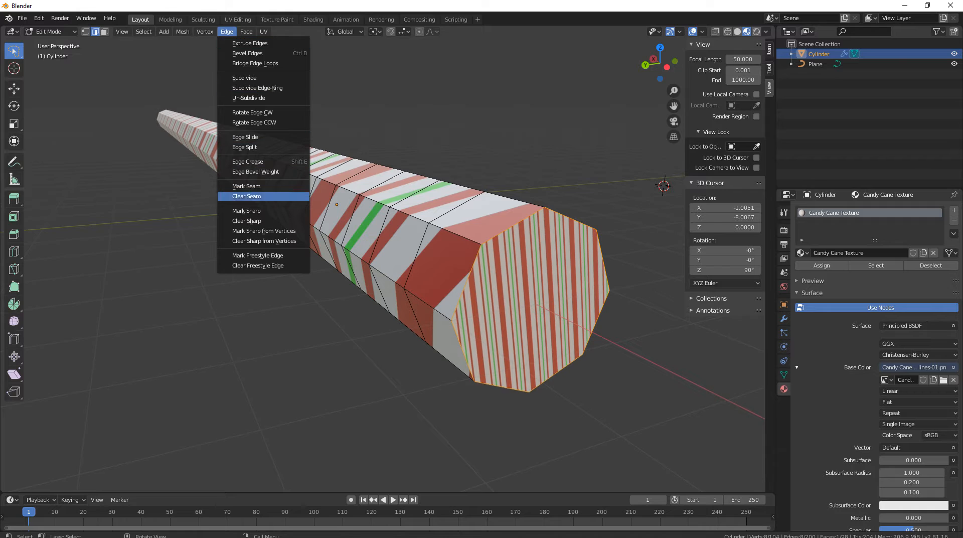
click(246, 186)
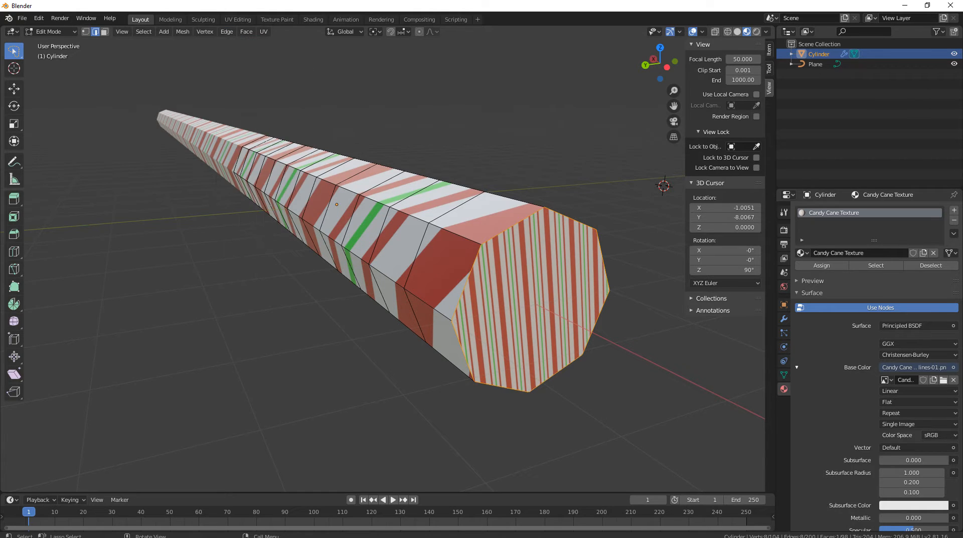
key(Tab)
key(Tab)
middle_drag(503, 203, 495, 211)
click(494, 213)
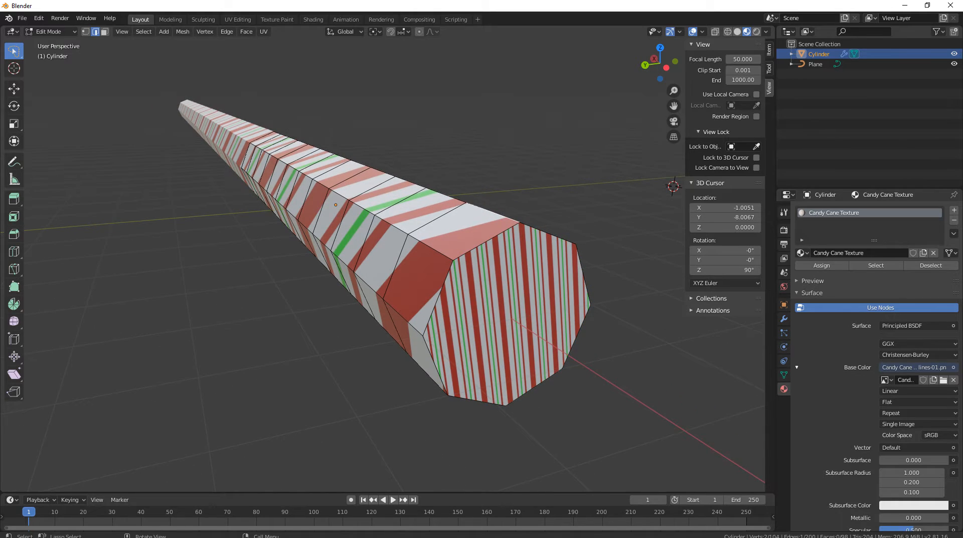
alt+click(487, 240)
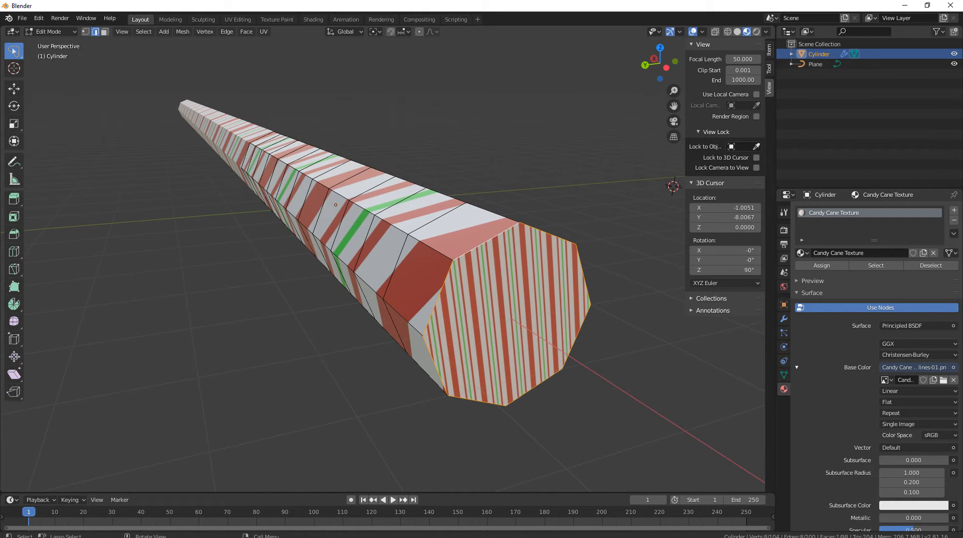
click(227, 31)
click(235, 186)
click(547, 232)
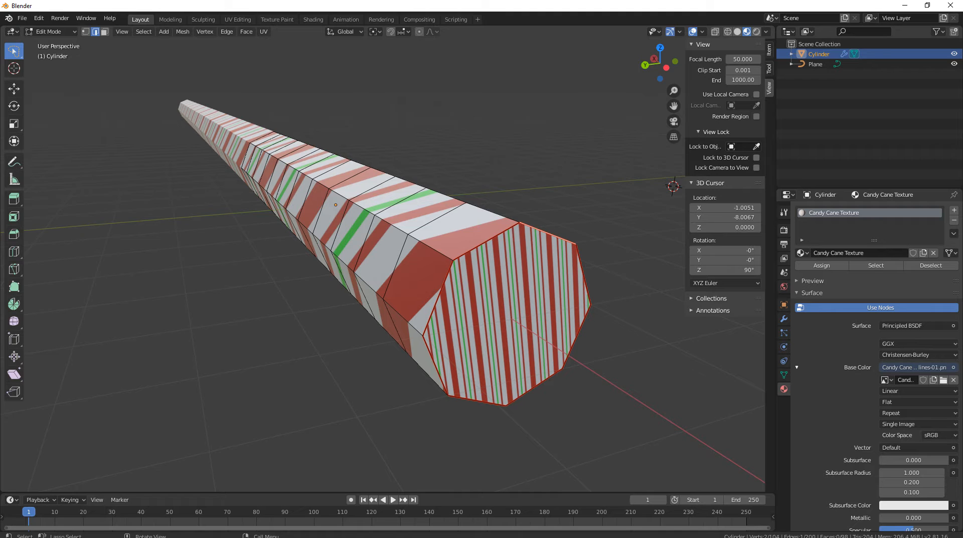
Mark the edge loop around the cylinder's opposite end cap as a seam.
middle_drag(502, 251, 682, 231)
scroll(546, 253, down, 4)
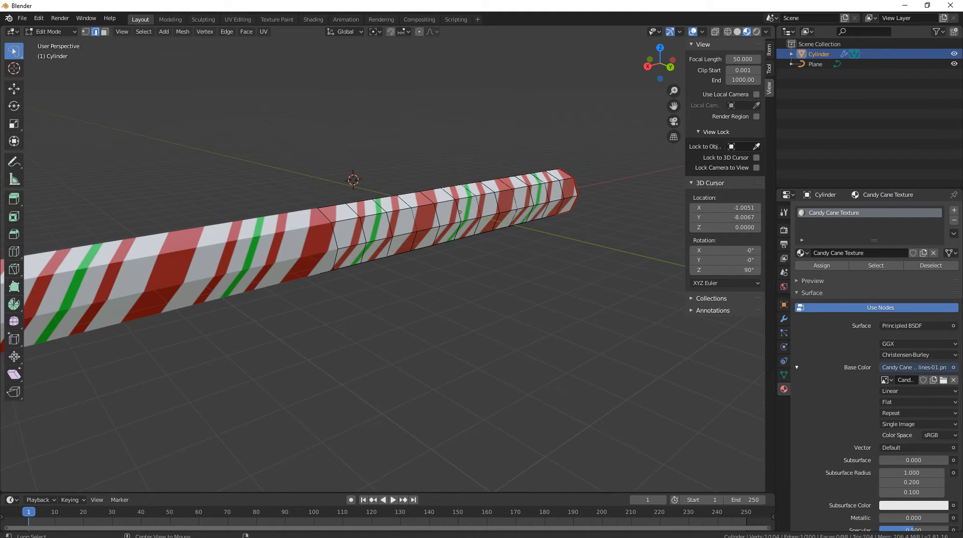
alt+click(334, 236)
middle_drag(334, 237, 361, 252)
scroll(350, 242, down, 2)
click(227, 31)
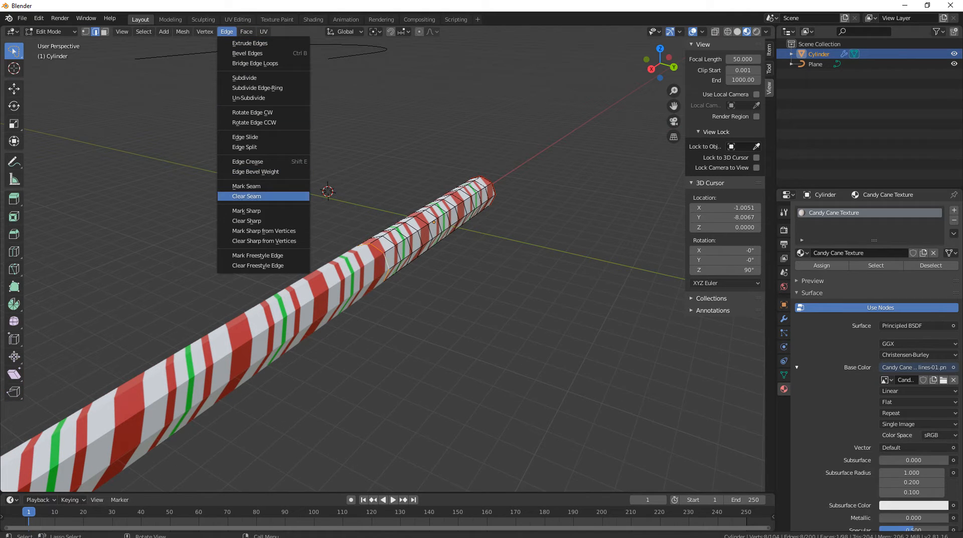
click(241, 185)
scroll(301, 226, up, 2)
middle_drag(301, 226, 368, 238)
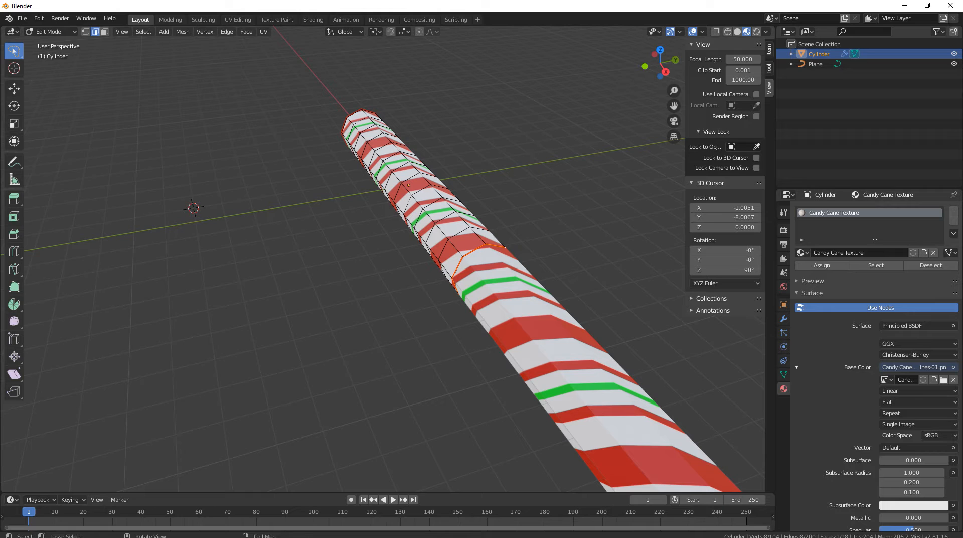
Hide the Array modifier in the viewport and switch to face selection with nothing selected.
middle_drag(301, 251, 250, 265)
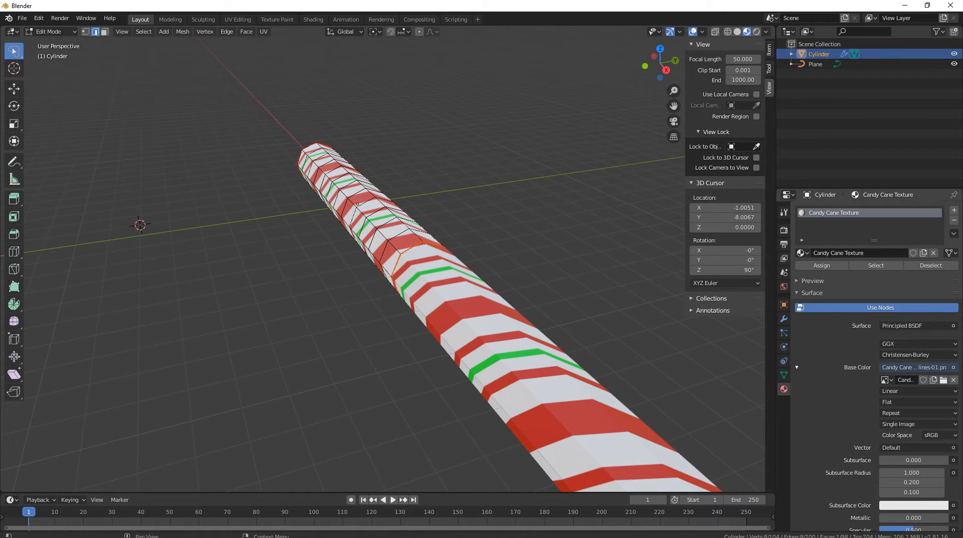
click(783, 318)
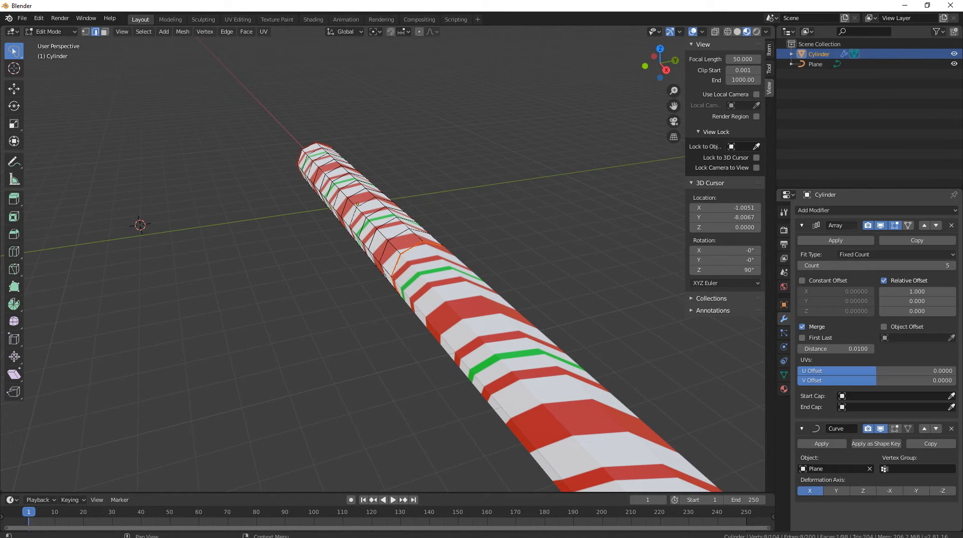
click(880, 225)
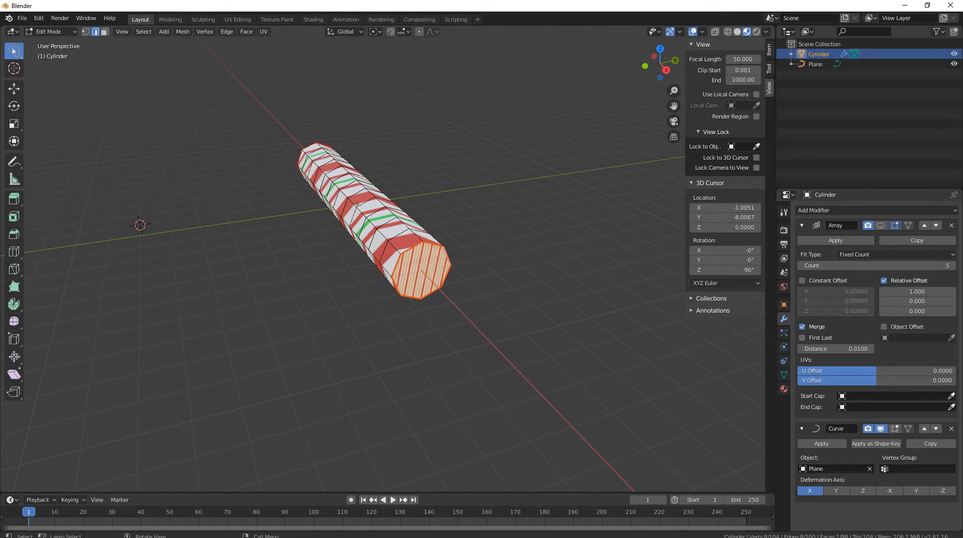
scroll(353, 205, up, 3)
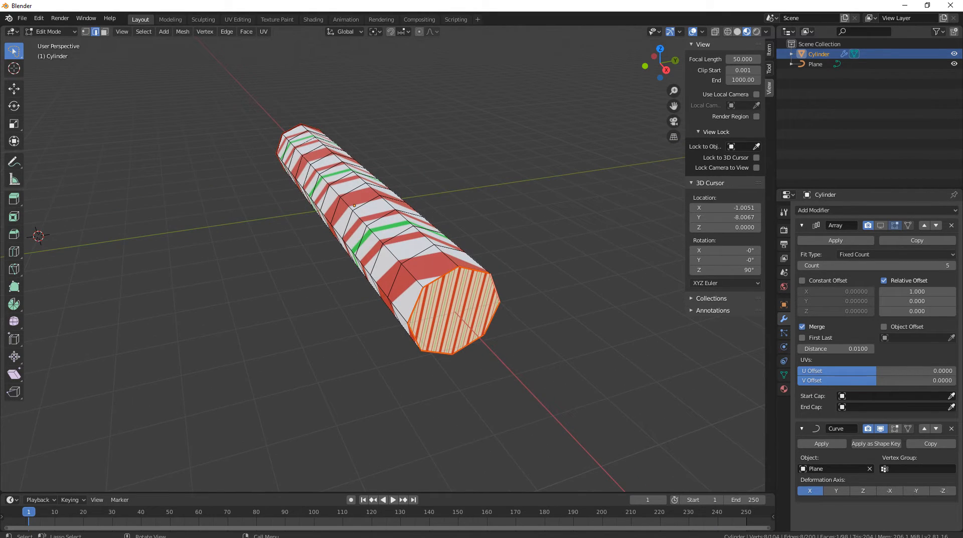
key(3)
key(alt+a)
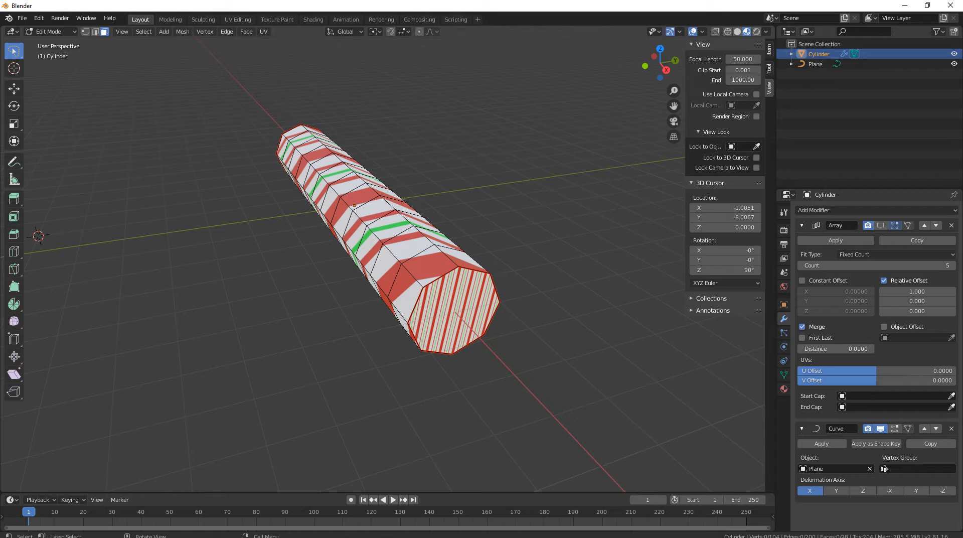
Select both end caps of the cylinder with Select Linked, delimited by the seams.
key(l)
middle_drag(453, 311, 610, 291)
key(l)
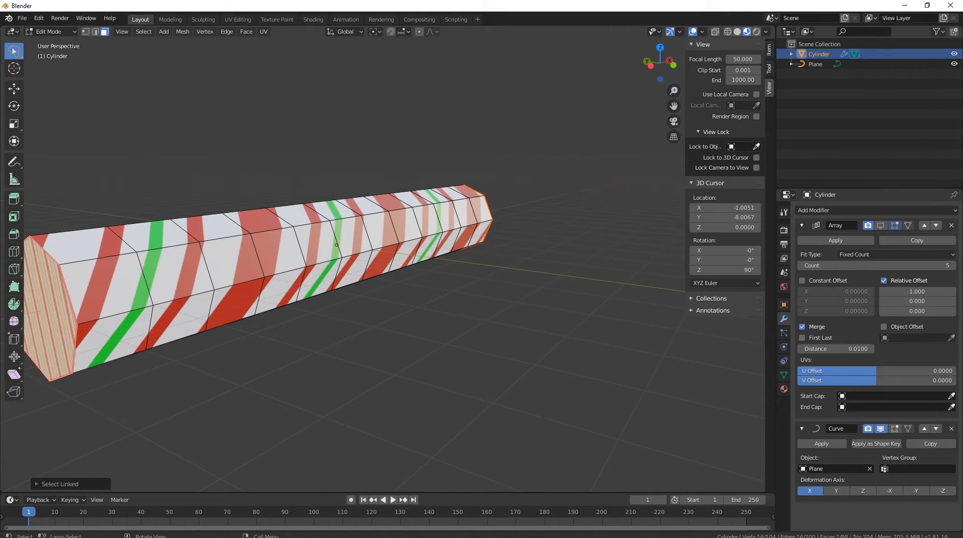
middle_drag(321, 296, 165, 301)
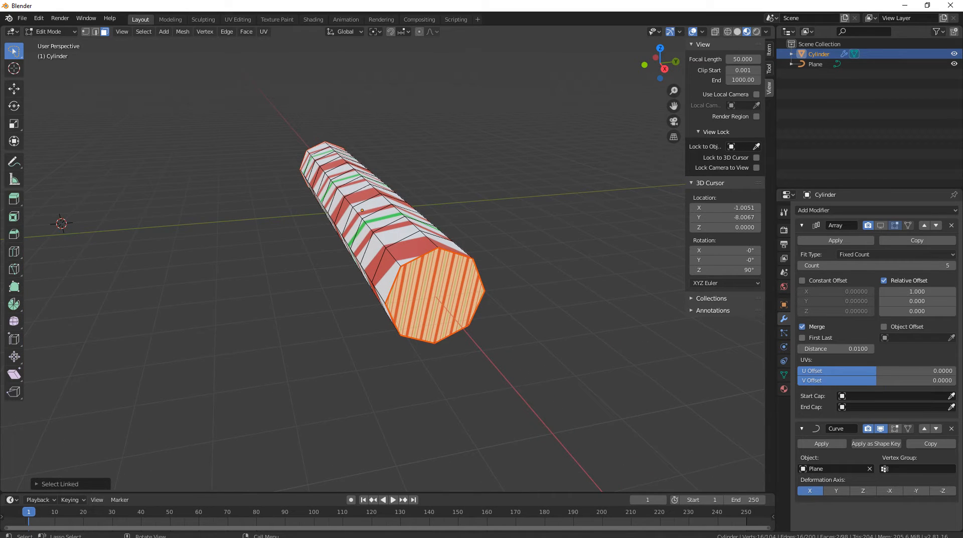
Clear the selection and select the two end cap faces individually.
key(alt+a)
click(437, 301)
middle_drag(437, 300, 612, 303)
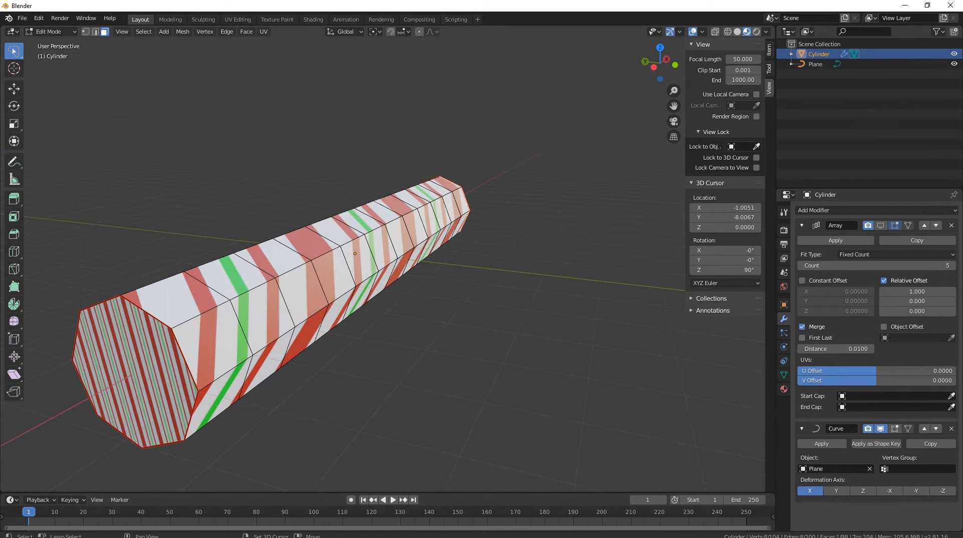
shift+click(135, 372)
middle_drag(216, 351, 106, 352)
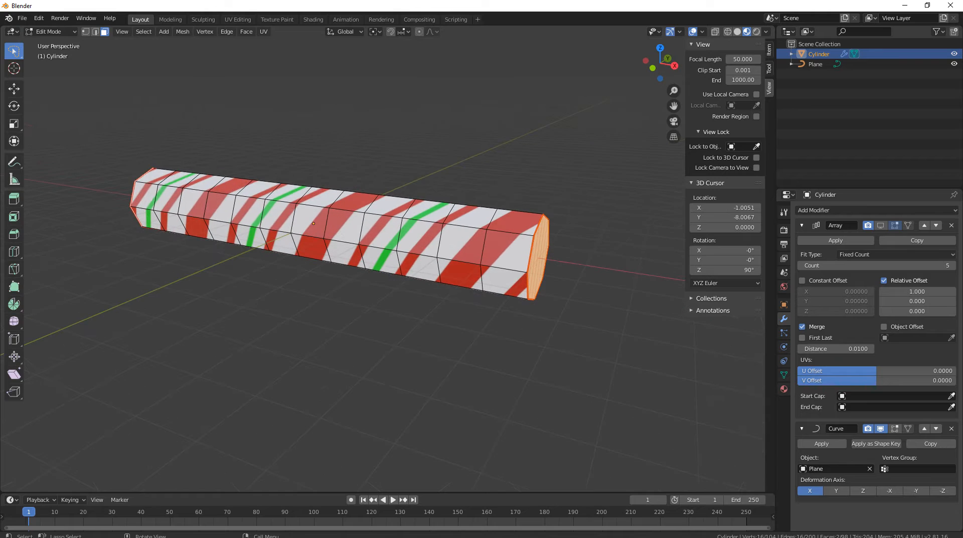
Select the cylinder's linked side faces and invert the selection to get only the two end caps.
key(alt+a)
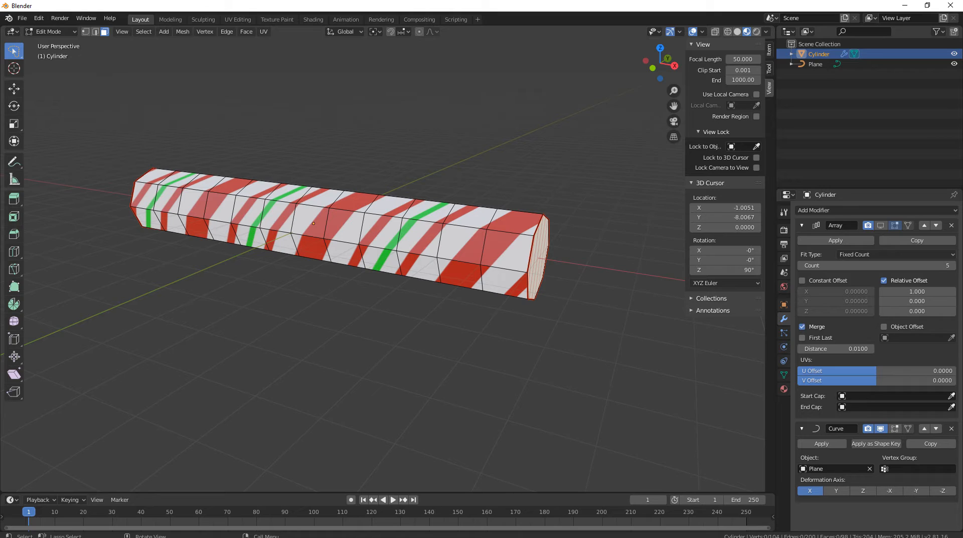
key(l)
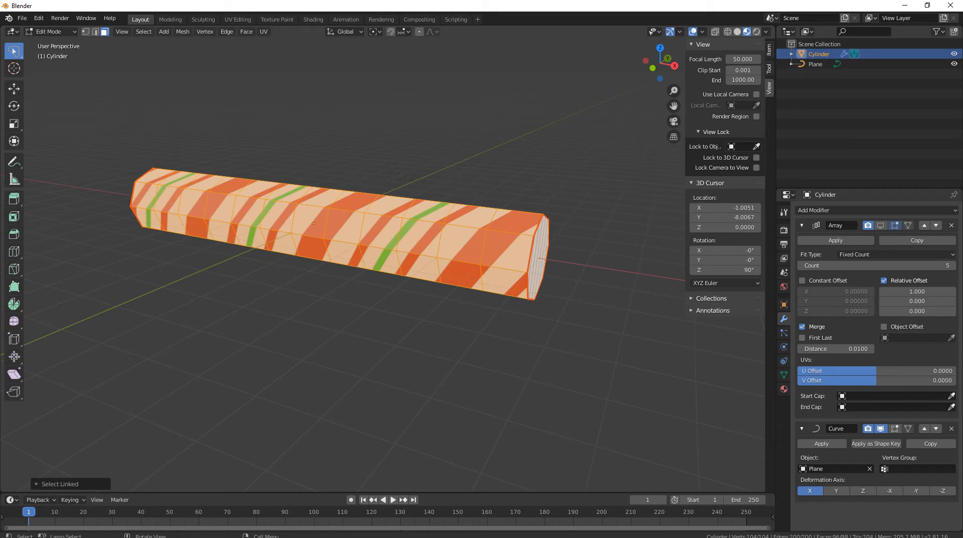
middle_drag(326, 236, 285, 240)
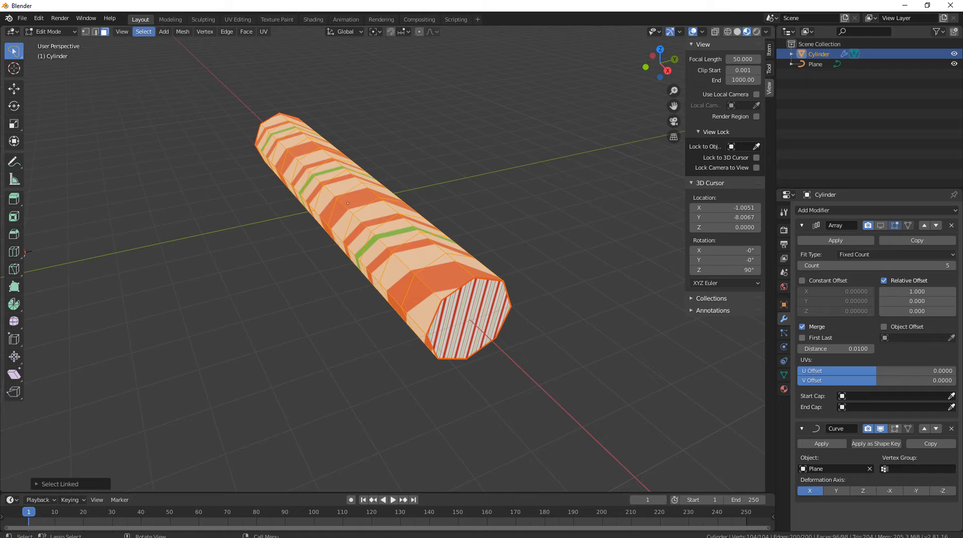
click(143, 31)
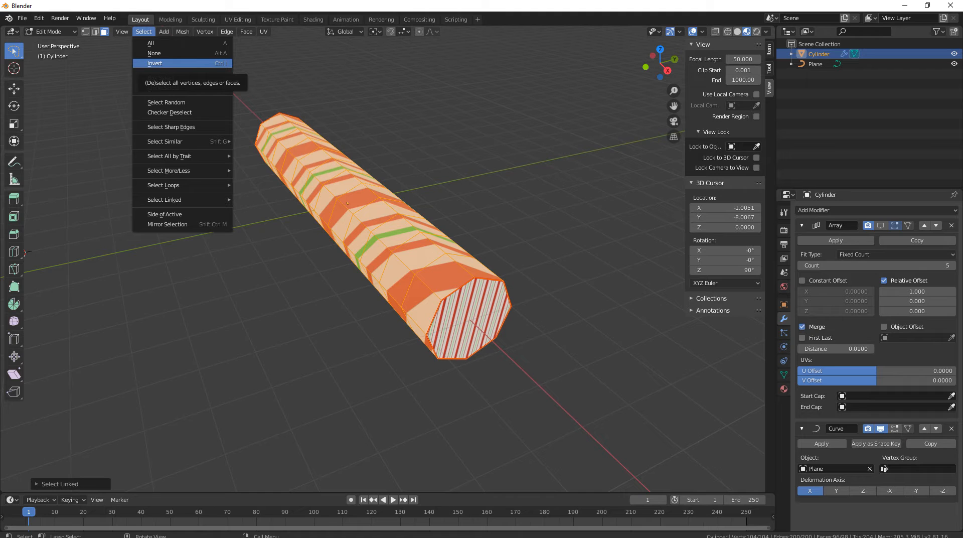
click(161, 63)
middle_drag(321, 216, 370, 219)
scroll(381, 211, down, 2)
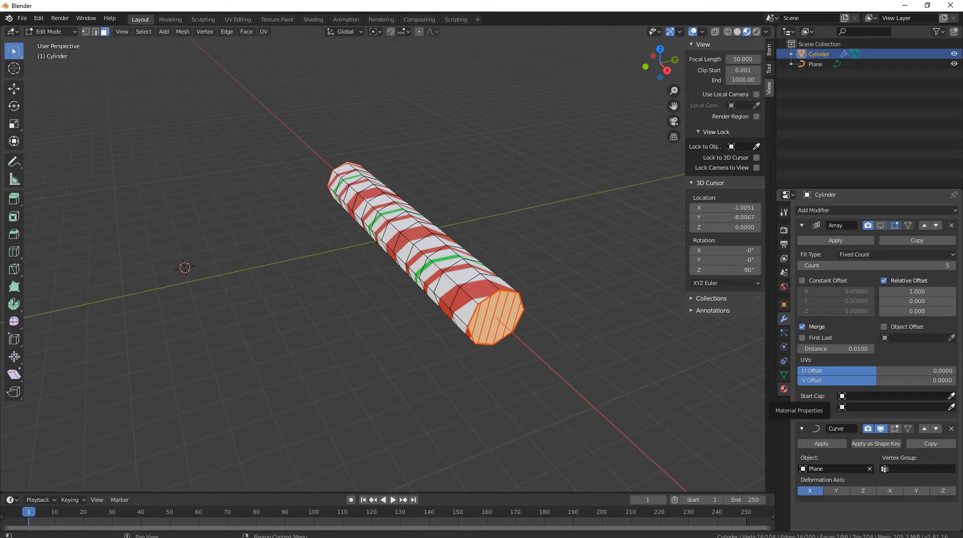
Add a second material slot with a new material, assign it to the selected end caps and return to Object Mode.
click(784, 389)
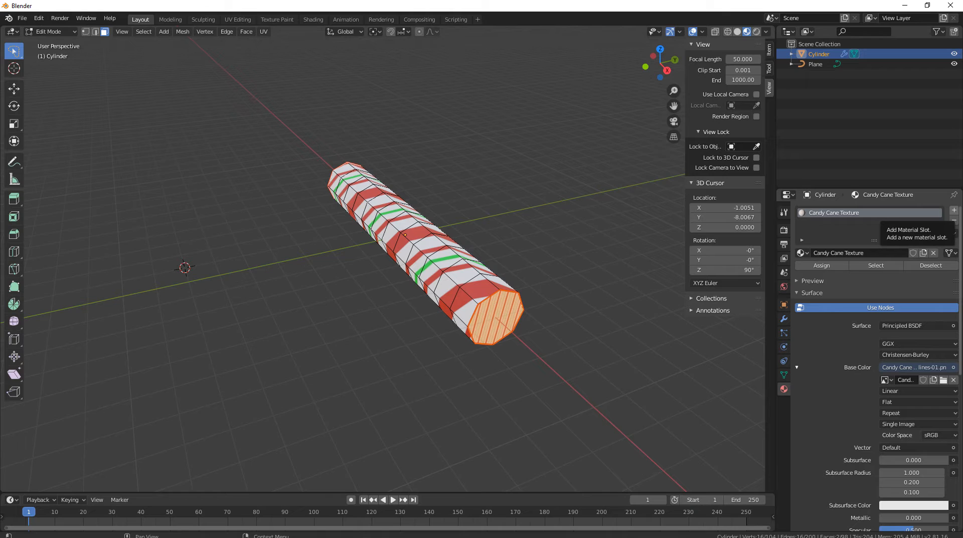
click(953, 210)
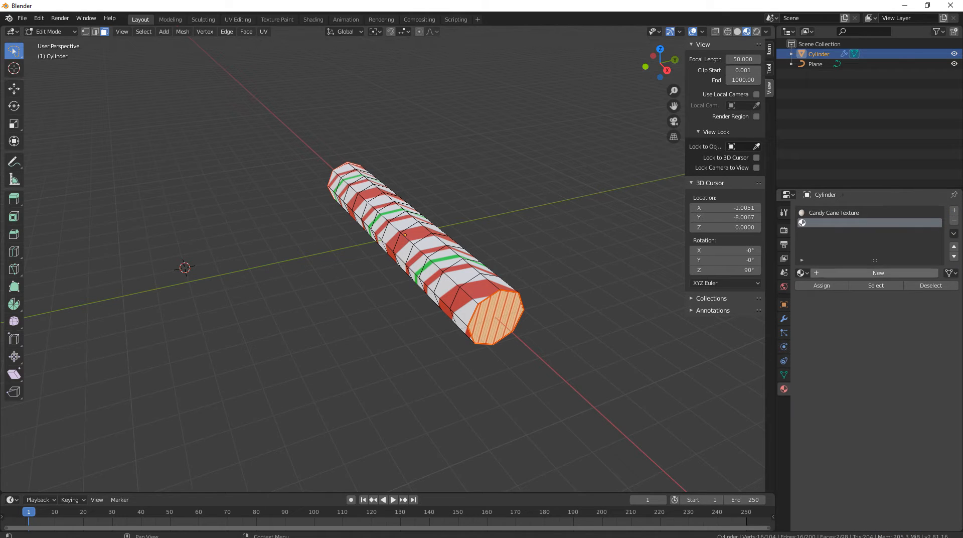
click(878, 273)
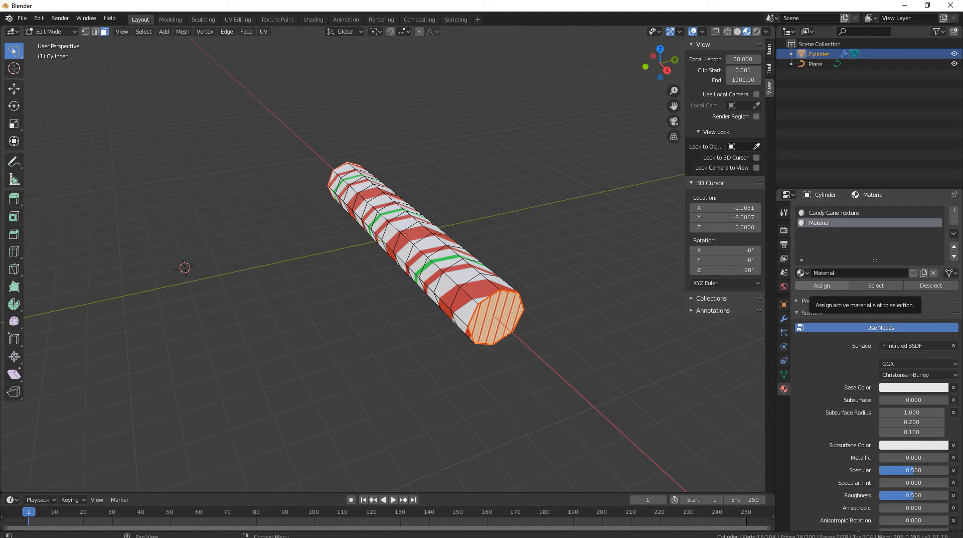
click(818, 286)
middle_drag(577, 293, 657, 366)
key(Tab)
scroll(551, 321, down, 4)
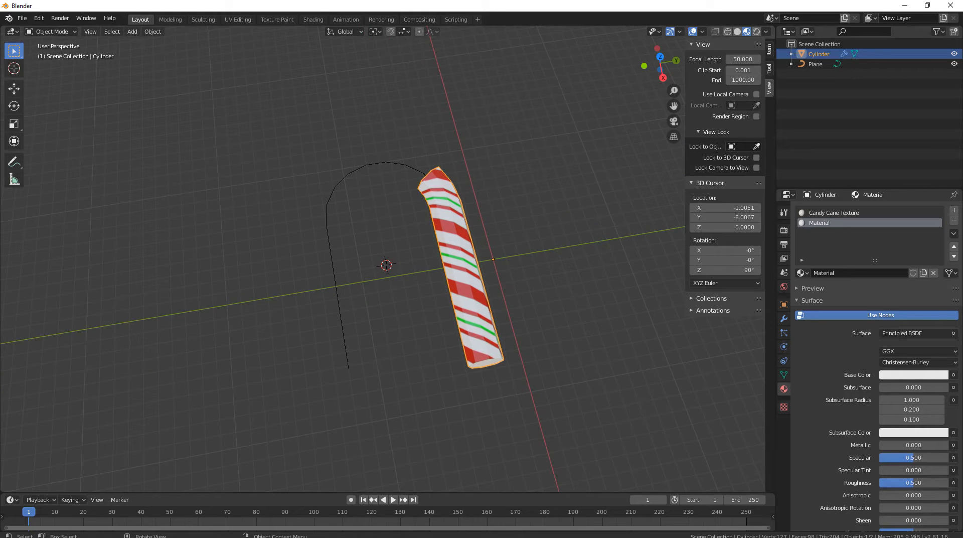
Apply all transforms to the cane-shaped Plane curve.
click(334, 271)
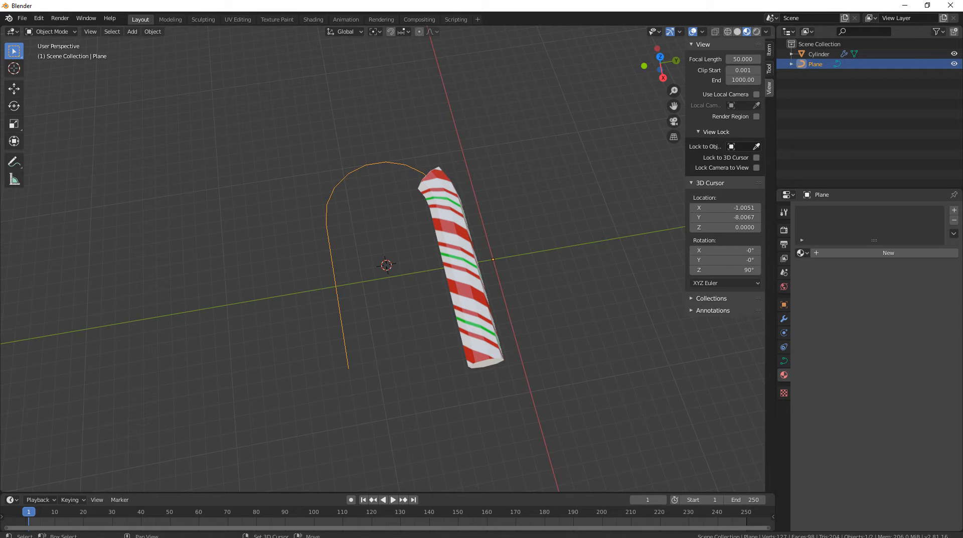
key(shift+a)
key(Escape)
key(ctrl+a)
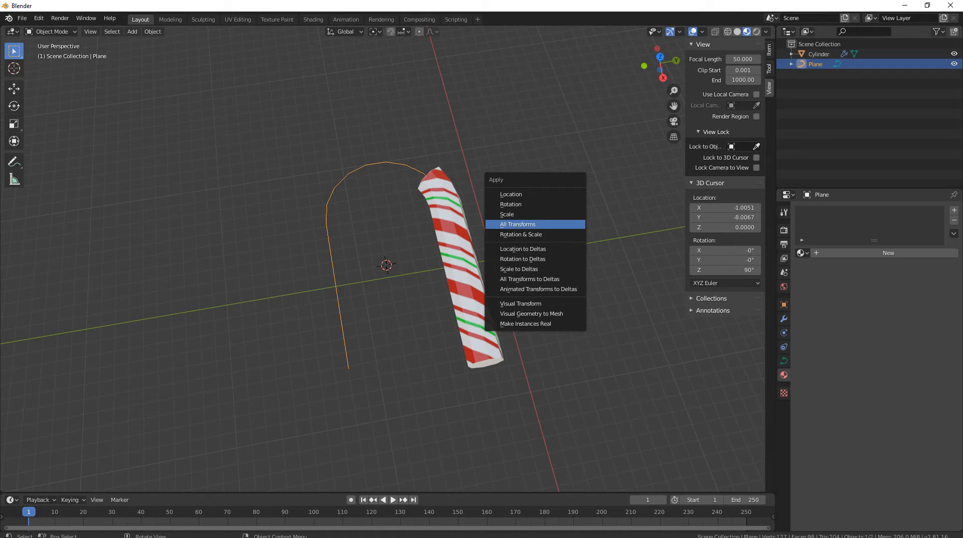
key(Return)
Apply all transforms to the striped cylinder.
click(468, 268)
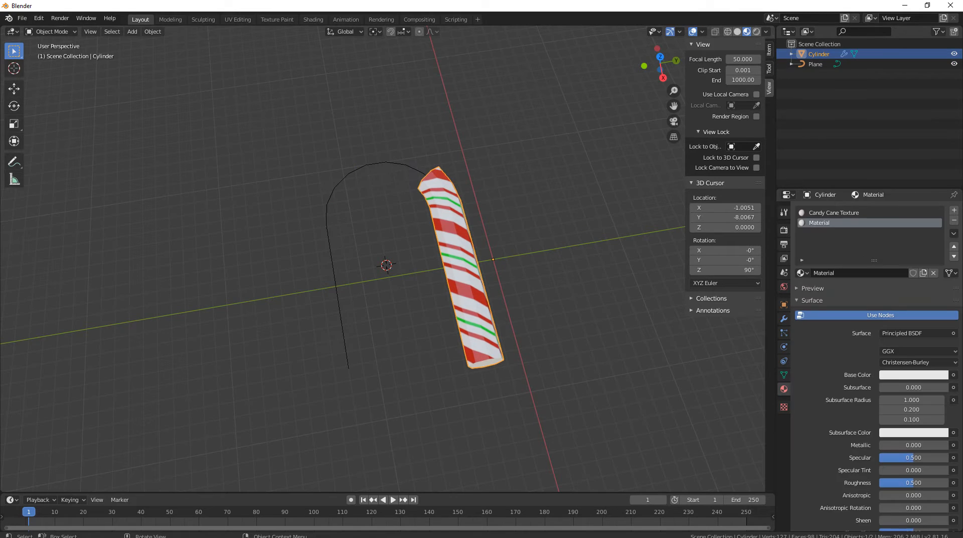
key(ctrl+a)
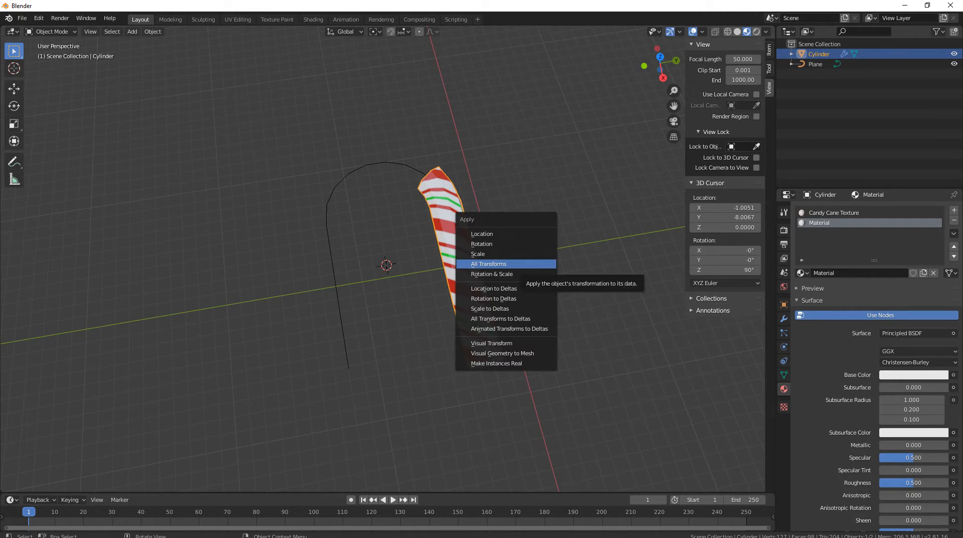
click(524, 265)
middle_drag(524, 264, 579, 262)
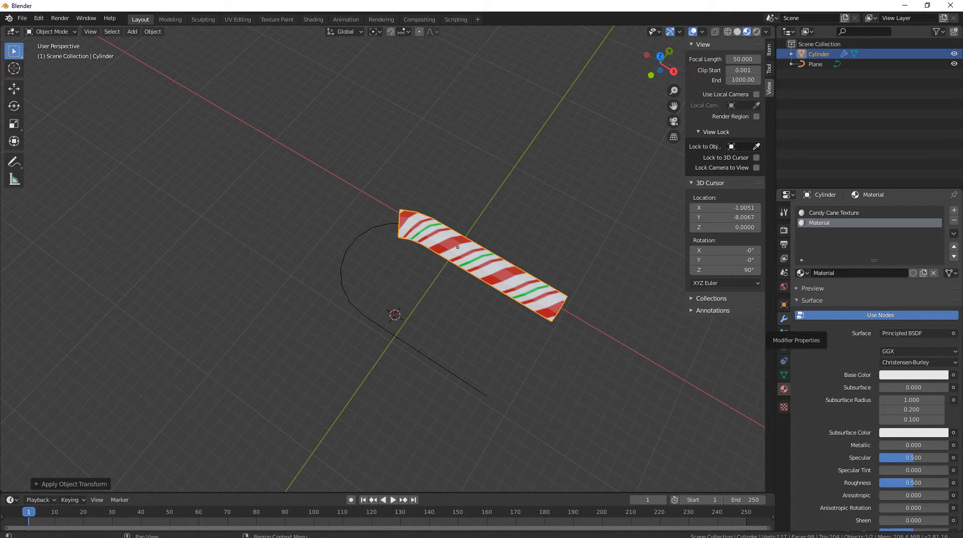
Show the cylinder's Array modifier in the viewport again and inspect the full candy cane.
click(784, 319)
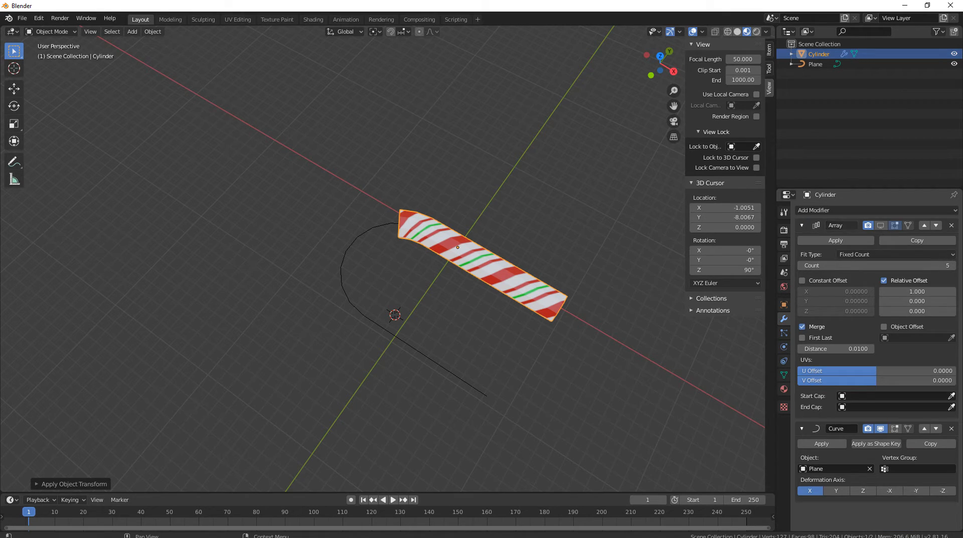
click(881, 225)
scroll(581, 417, down, 3)
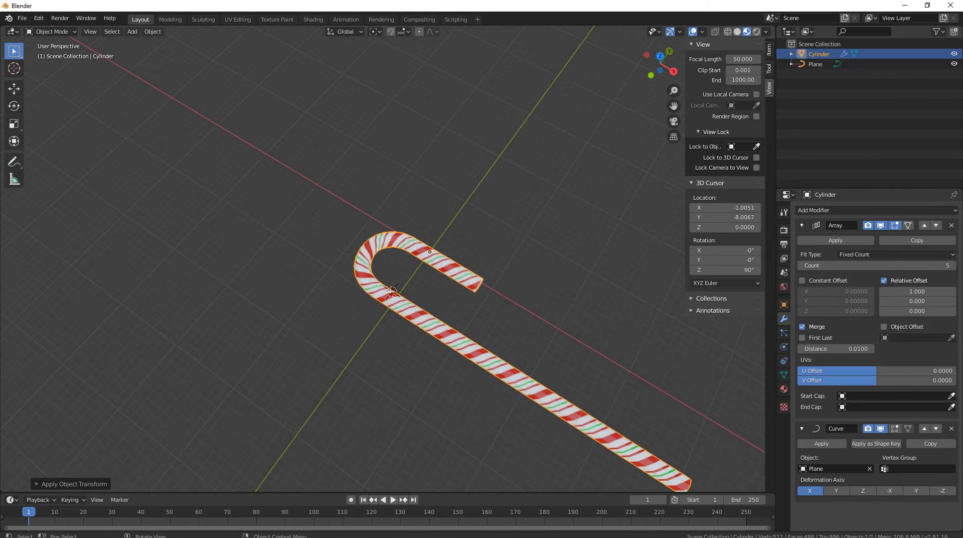
middle_drag(502, 286, 419, 276)
scroll(419, 264, up, 3)
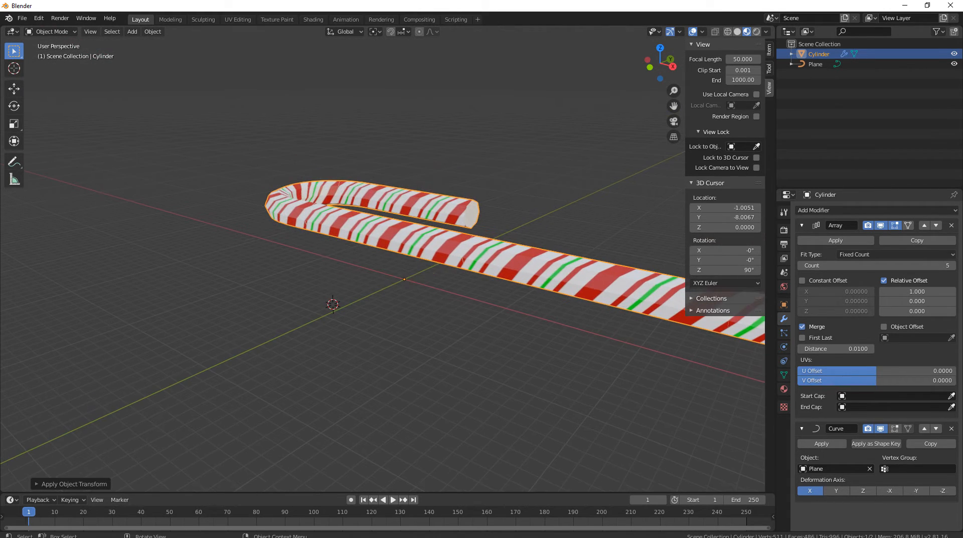
Set the striped candy cane cylinder to flat shading and check its curved end.
click(152, 31)
click(152, 31)
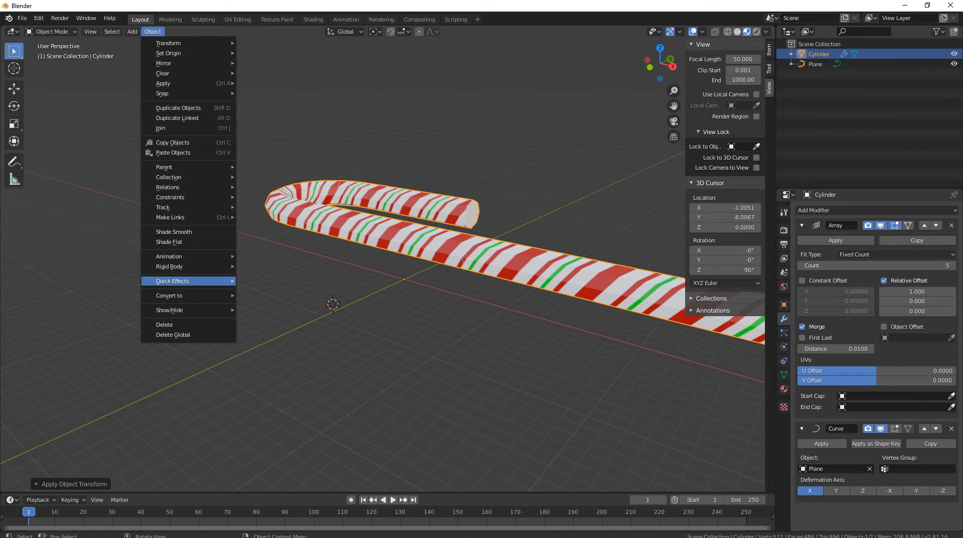
click(169, 241)
middle_drag(381, 260, 362, 285)
scroll(374, 294, up, 2)
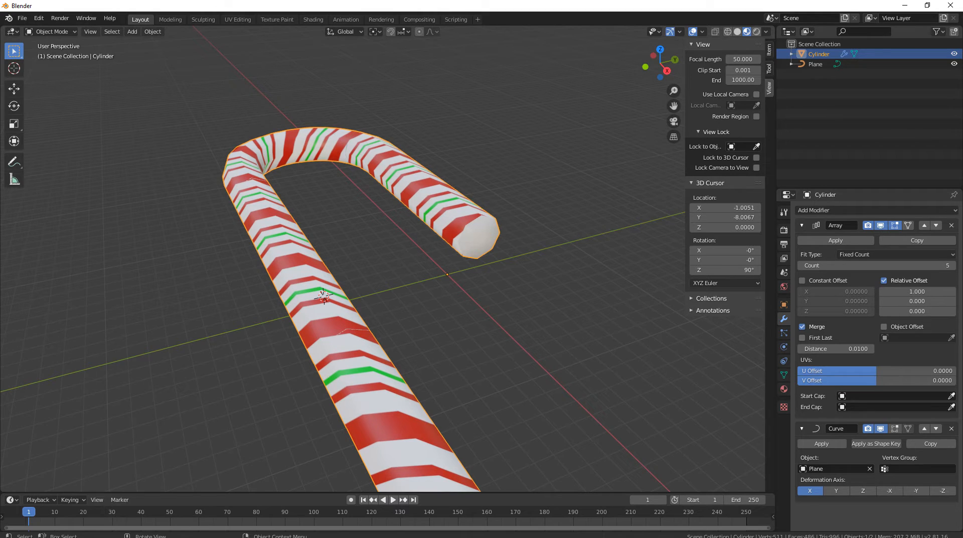
Add a Subdivision Surface modifier to the cylinder with 3 render and 3 viewport subdivisions.
click(853, 210)
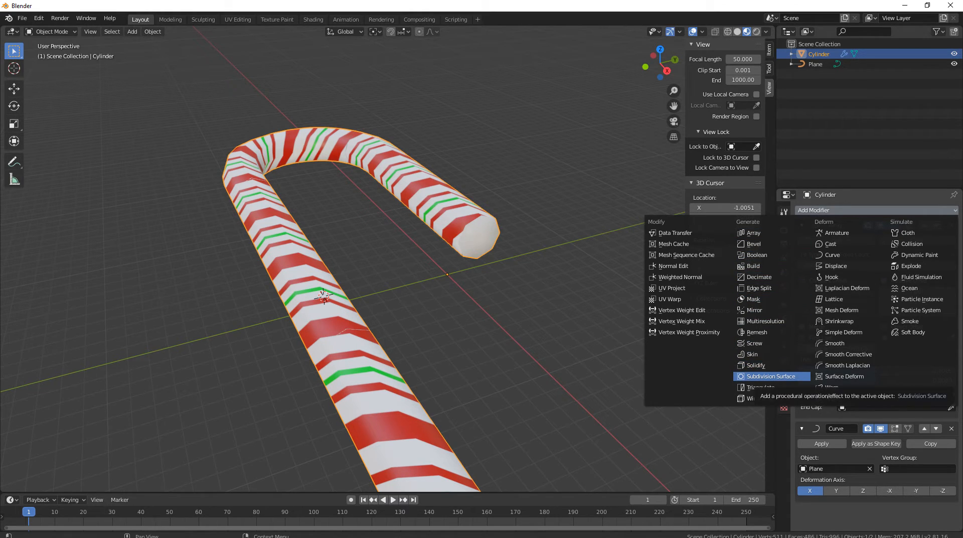
click(771, 376)
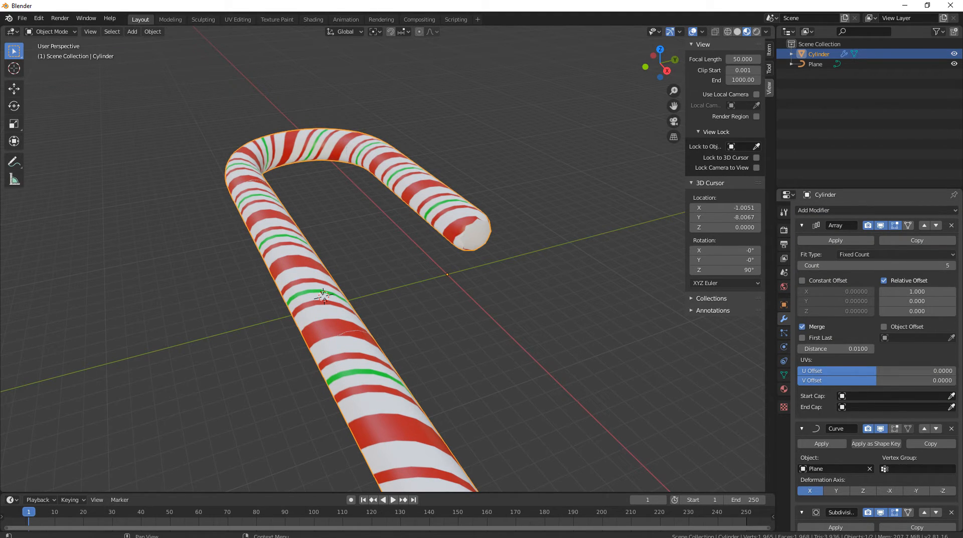
scroll(876, 365, down, 3)
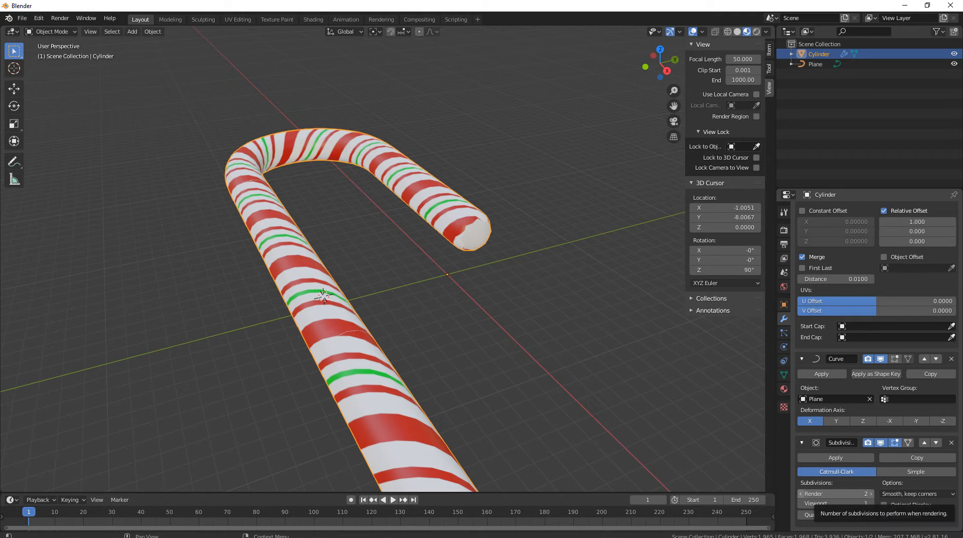
click(871, 493)
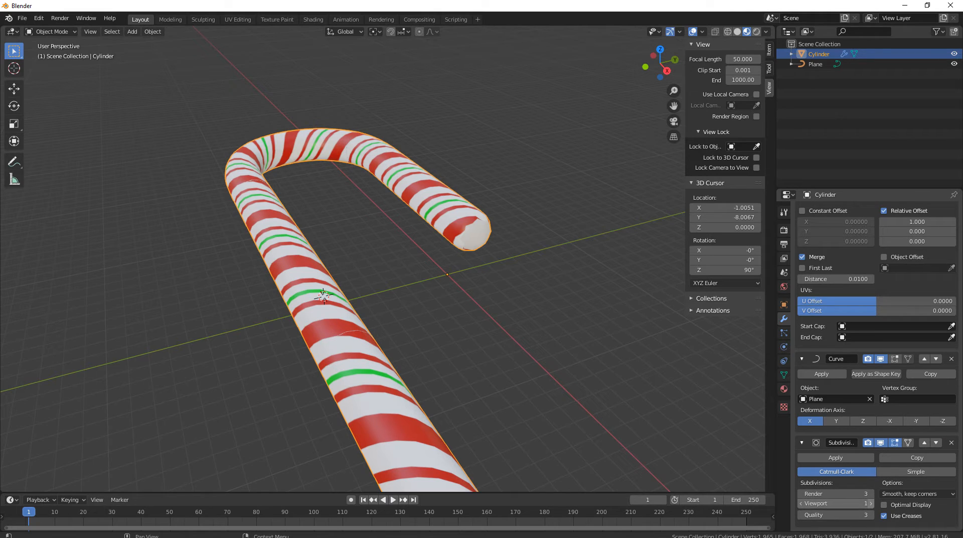
click(871, 503)
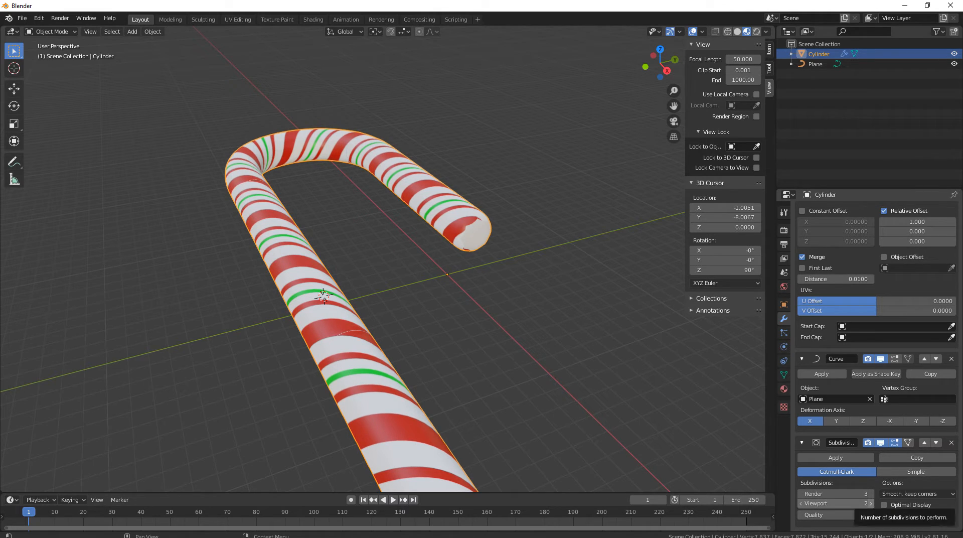
click(871, 503)
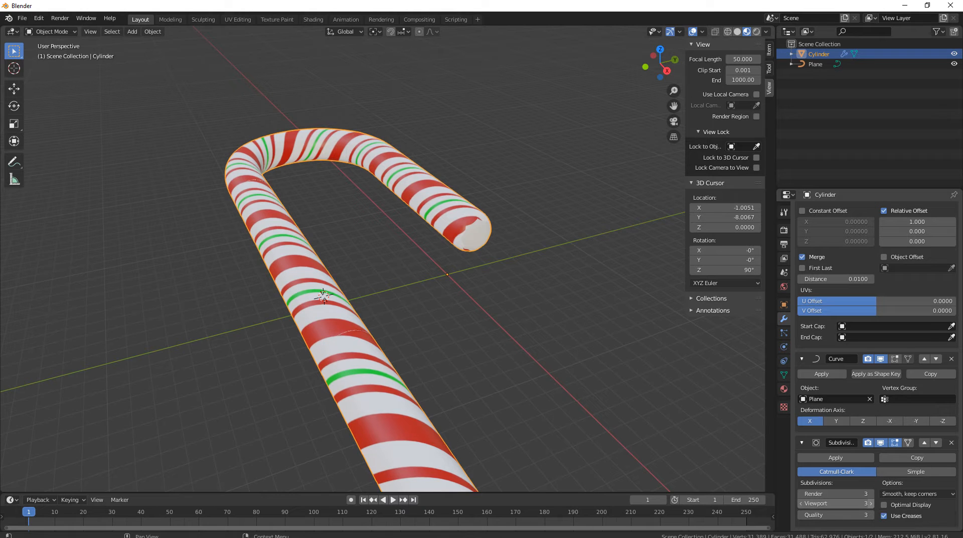
Save the project in the Candy Cane folder as CandyCaneNew_01.blend.
middle_drag(546, 291, 501, 309)
shift+middle_drag(451, 280, 416, 298)
scroll(382, 258, down, 4)
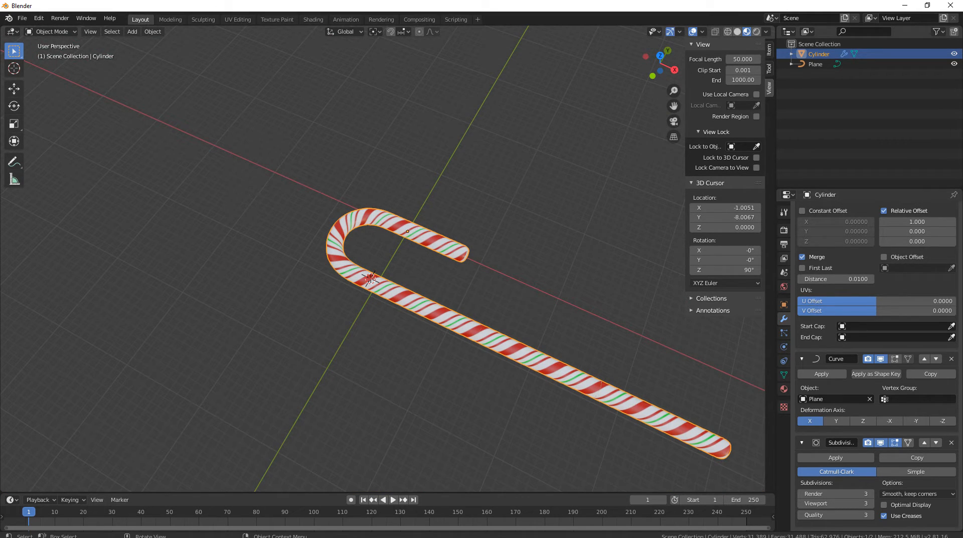
middle_drag(401, 291, 329, 241)
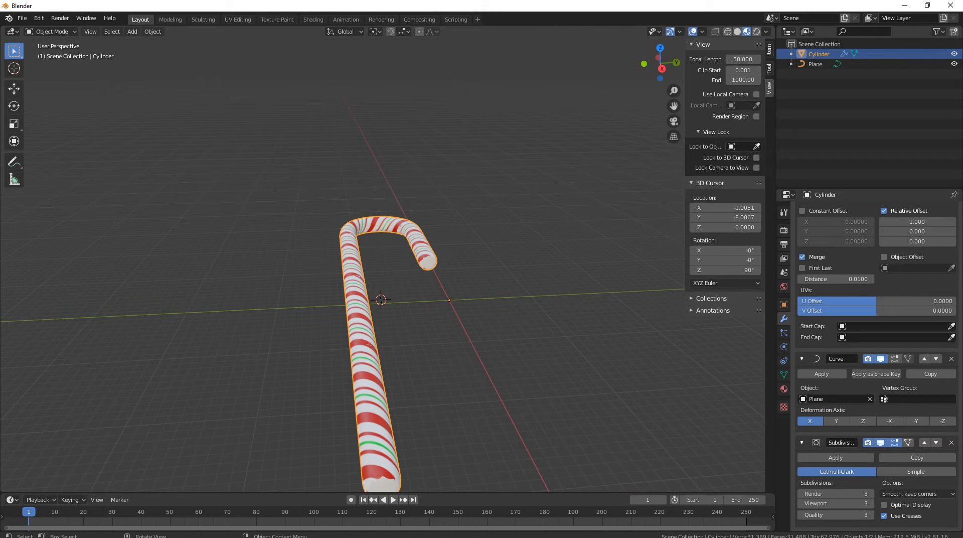
middle_drag(382, 261, 393, 280)
shift+middle_drag(393, 280, 410, 194)
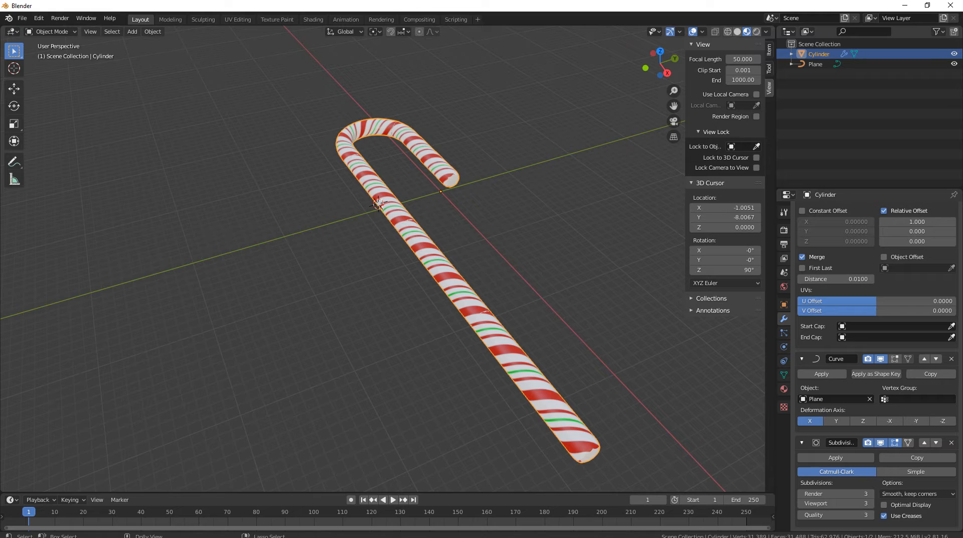
key(ctrl+shift+s)
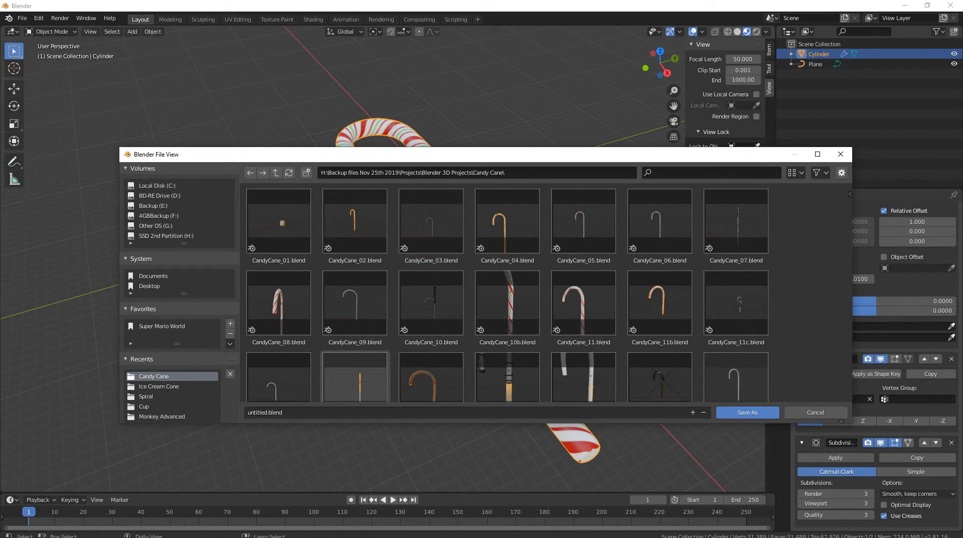
text(CandyCane)
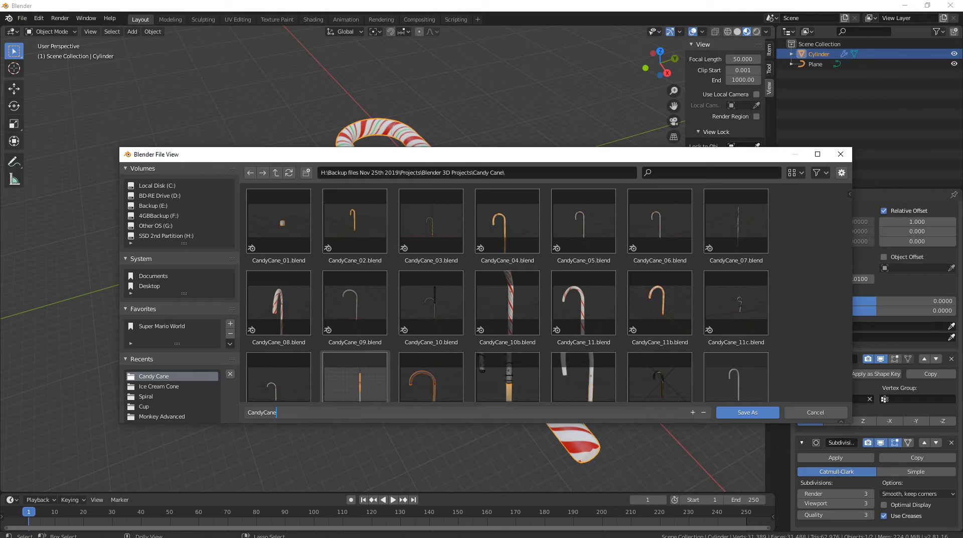
text(New_01)
key(Return)
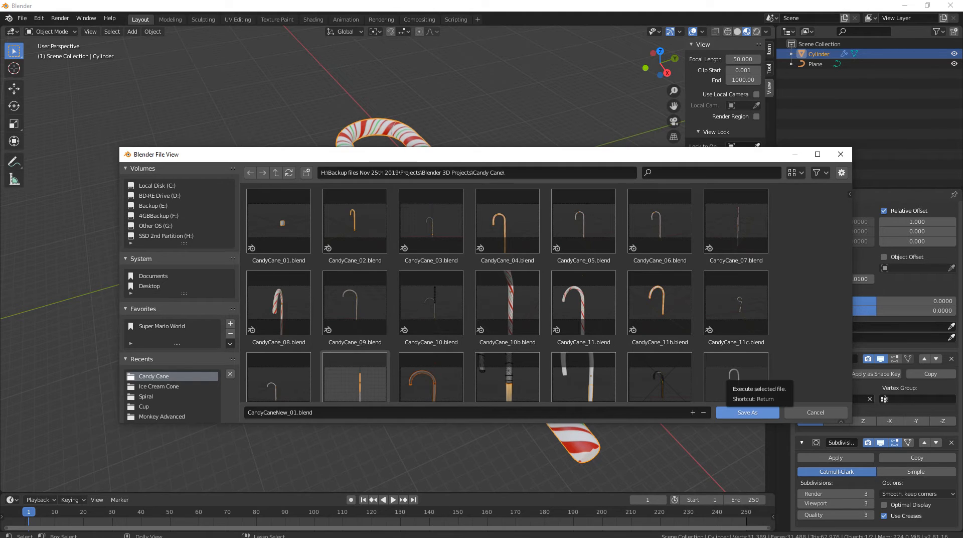
click(747, 411)
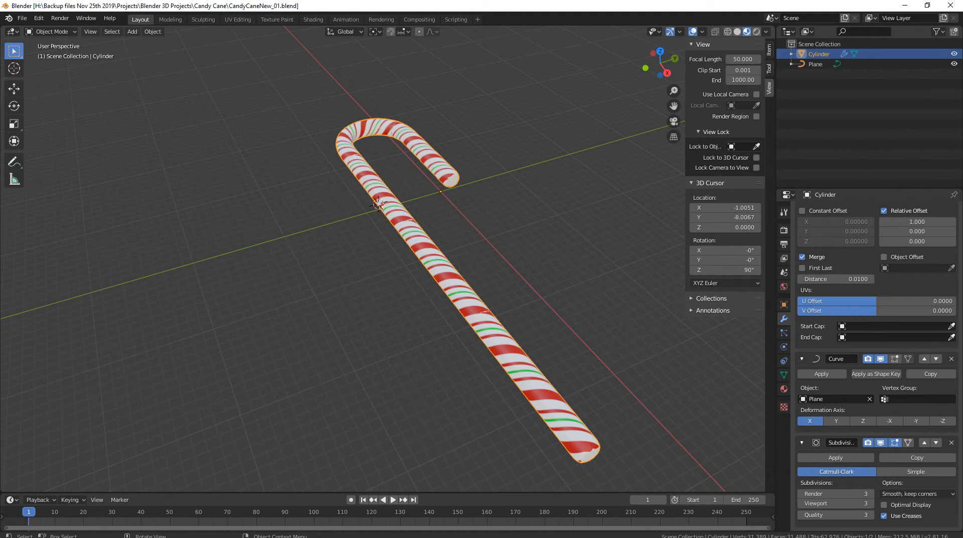
Compare the cane with its Array modifier hidden and shown in the viewport.
scroll(877, 351, up, 3)
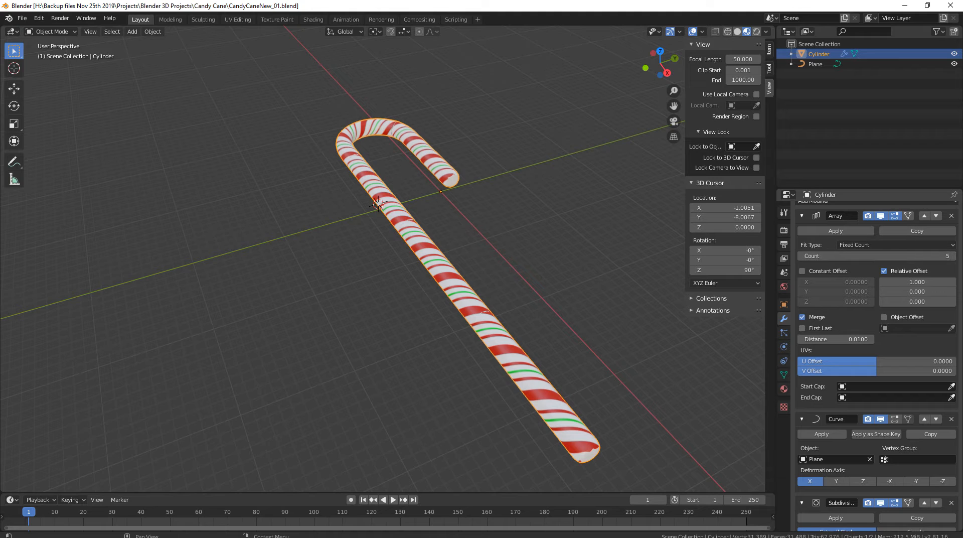
click(881, 215)
click(881, 216)
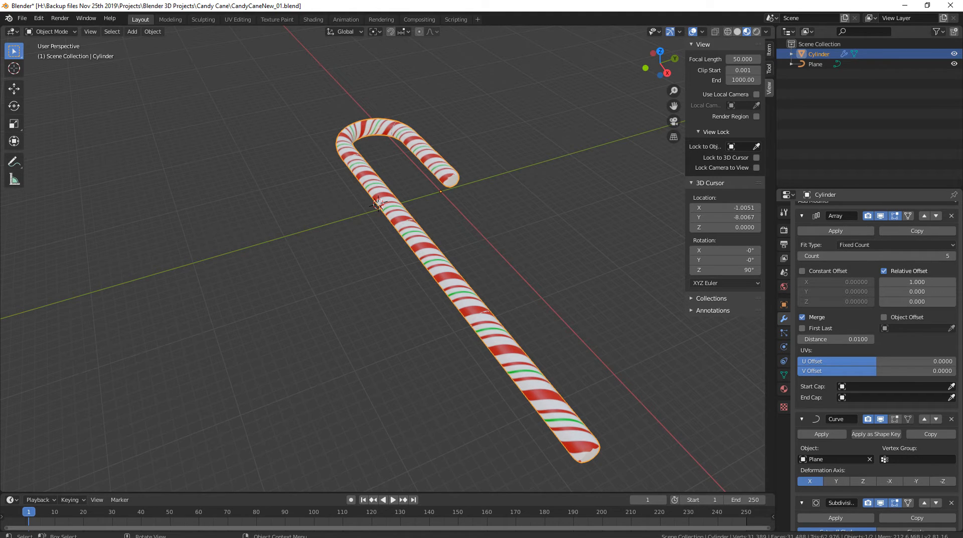
Try lengthening the candy cane by raising the Array modifier's count to 8.
middle_drag(452, 225, 421, 278)
scroll(421, 278, down, 2)
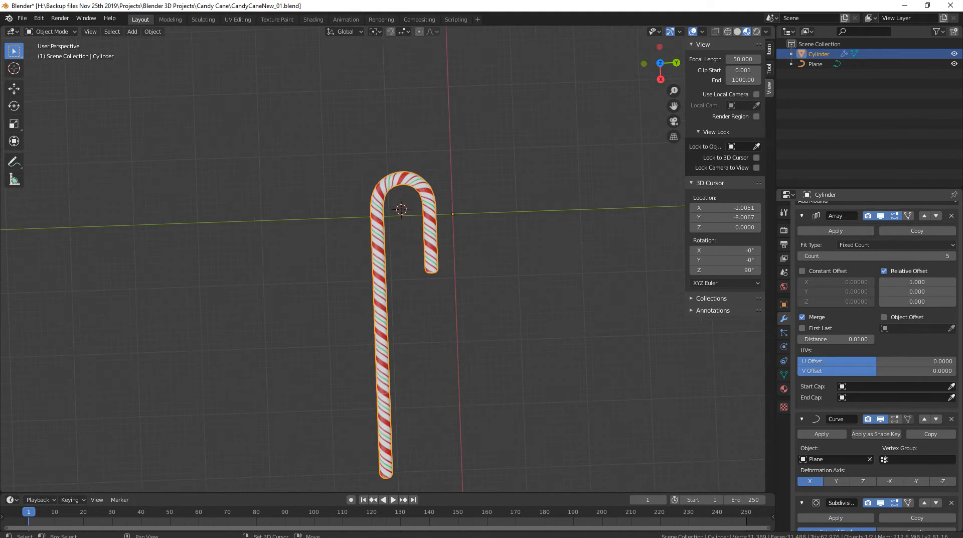
shift+middle_drag(351, 301, 403, 193)
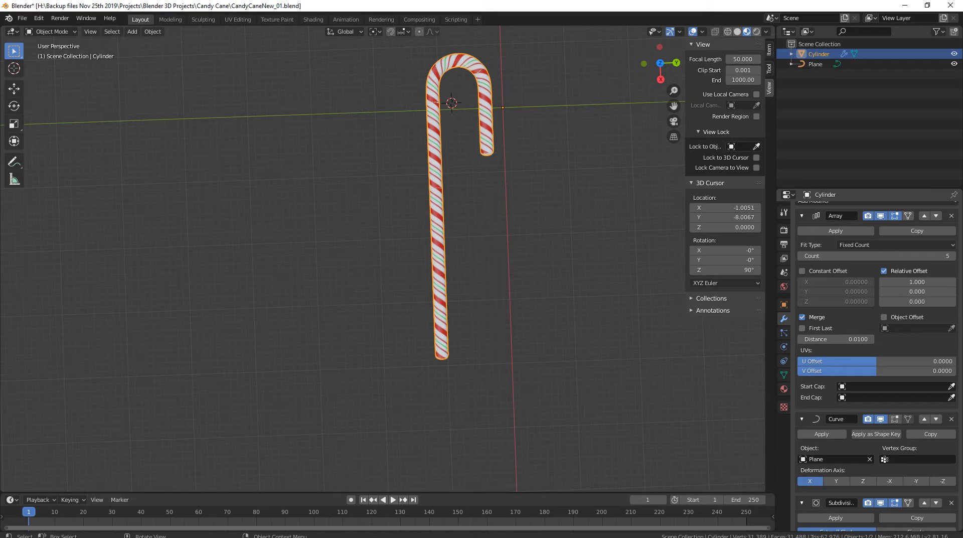
middle_drag(404, 228, 441, 221)
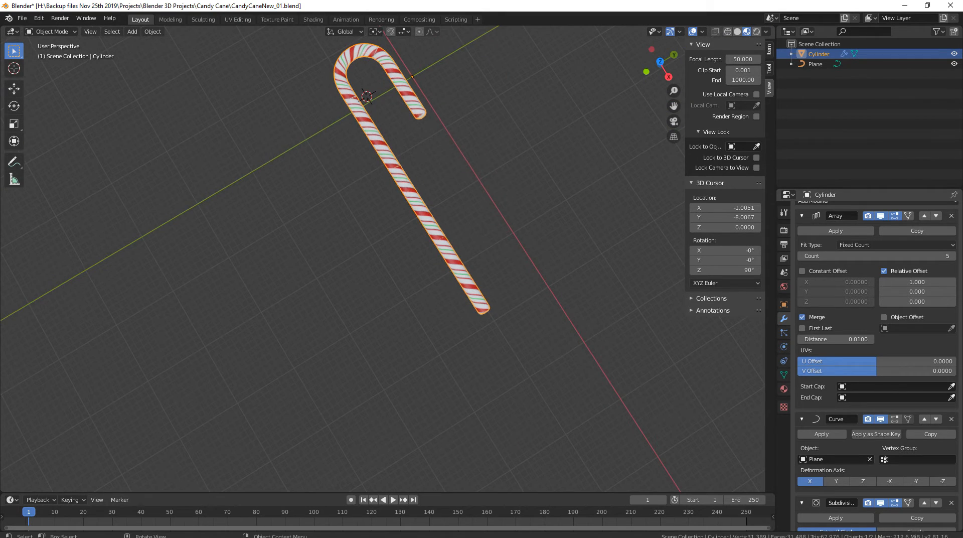
scroll(875, 260, up, 1)
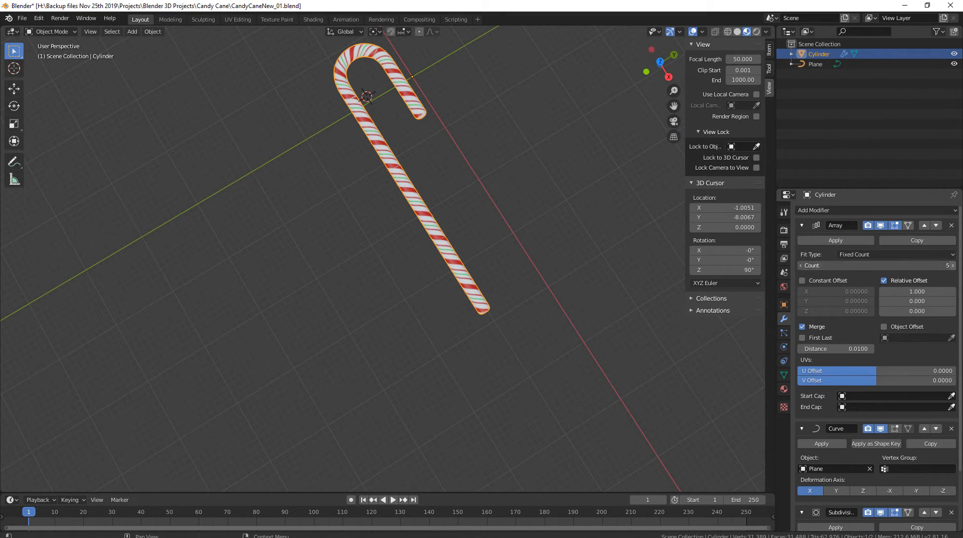
click(952, 265)
click(952, 265)
click(953, 265)
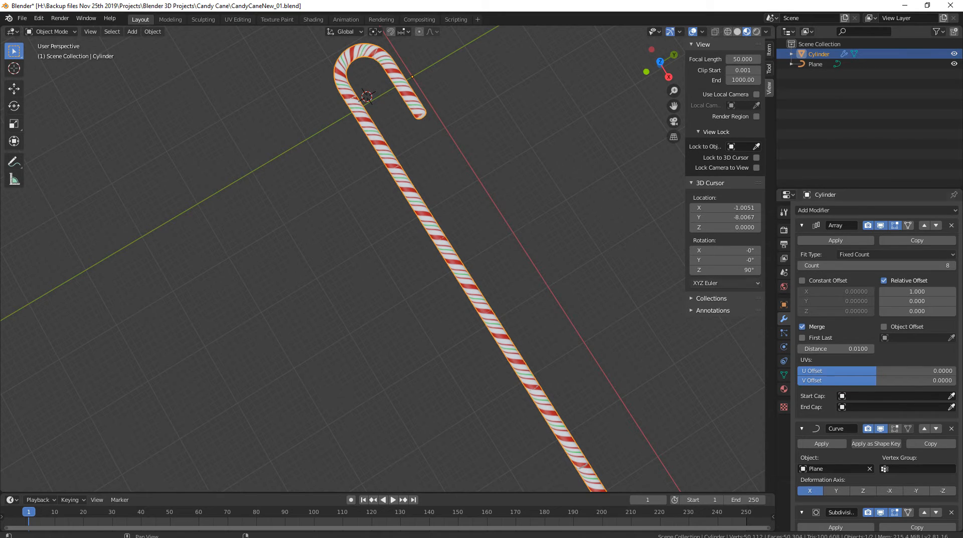
Try shorter cane lengths with different Array counts and return the count to 5.
scroll(526, 251, down, 4)
middle_drag(527, 251, 526, 223)
click(801, 265)
click(801, 265)
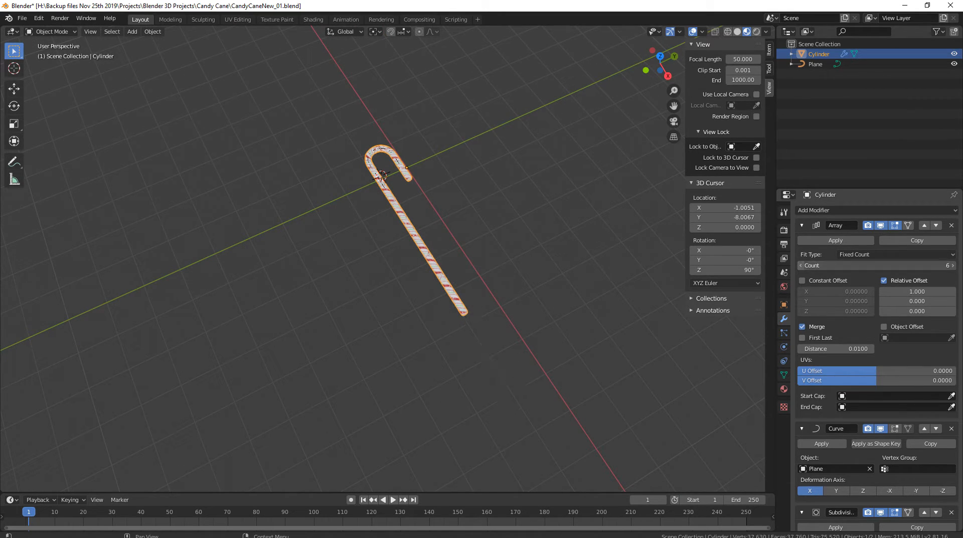
click(800, 265)
click(800, 265)
click(952, 265)
click(952, 265)
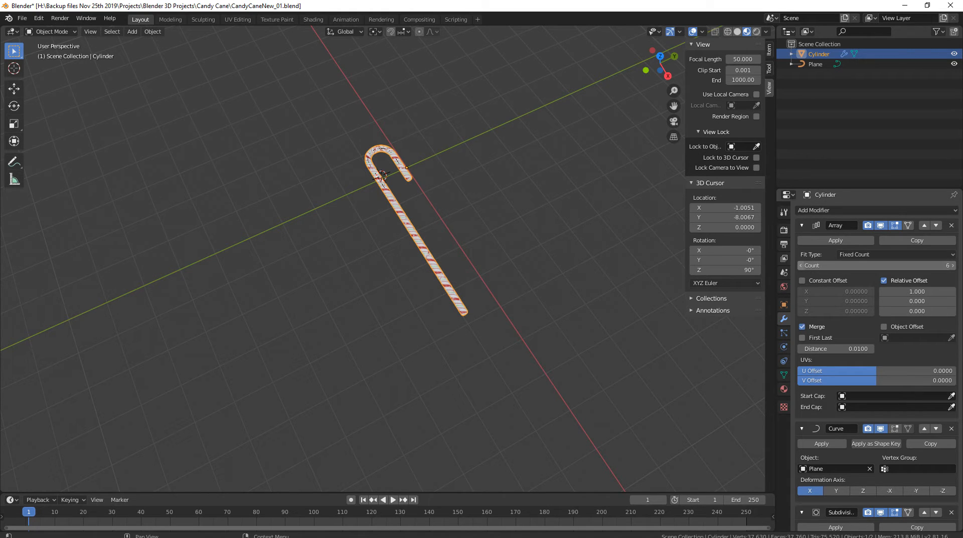
click(801, 265)
Save the project as a new incremental version named CandyCaneNew_02.blend.
middle_drag(527, 226, 426, 243)
scroll(582, 259, up, 3)
scroll(526, 317, up, 2)
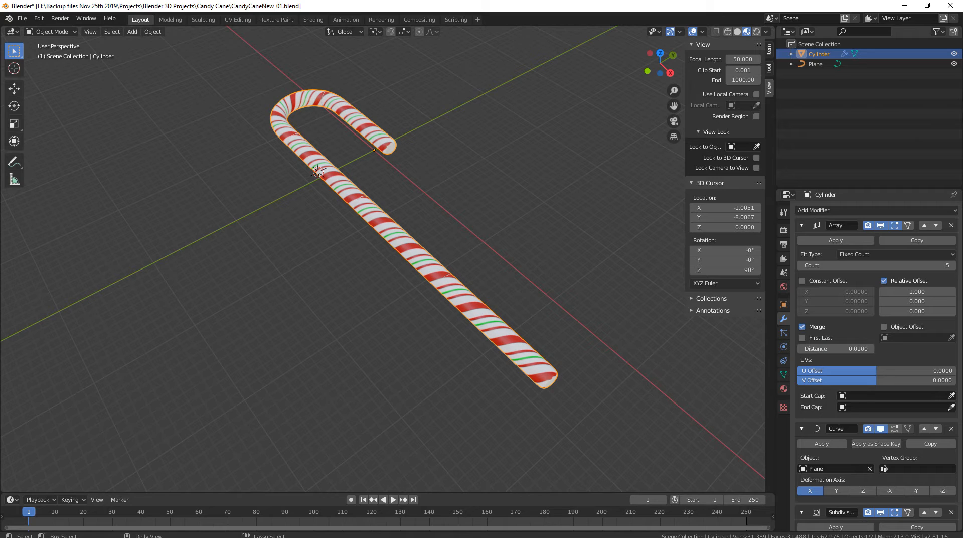
key(ctrl+shift+s)
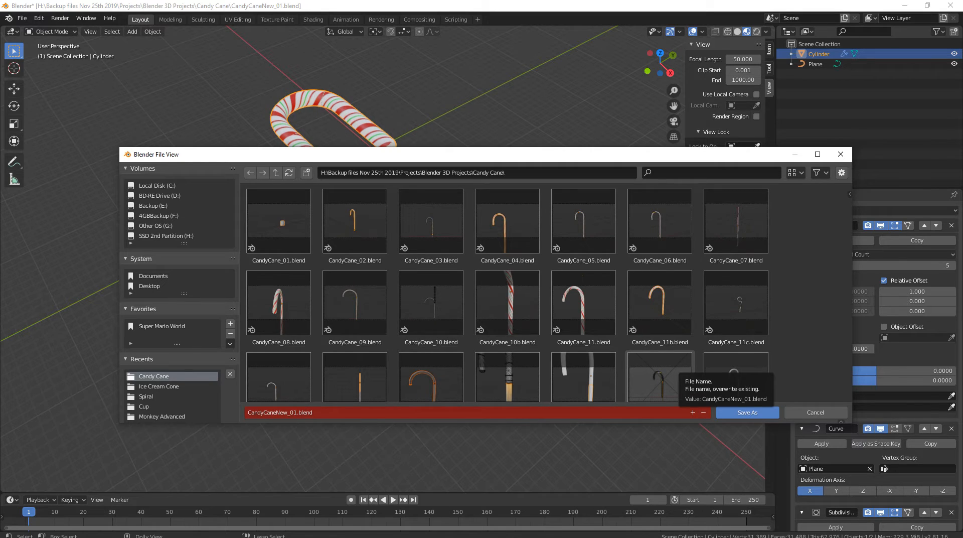
click(692, 412)
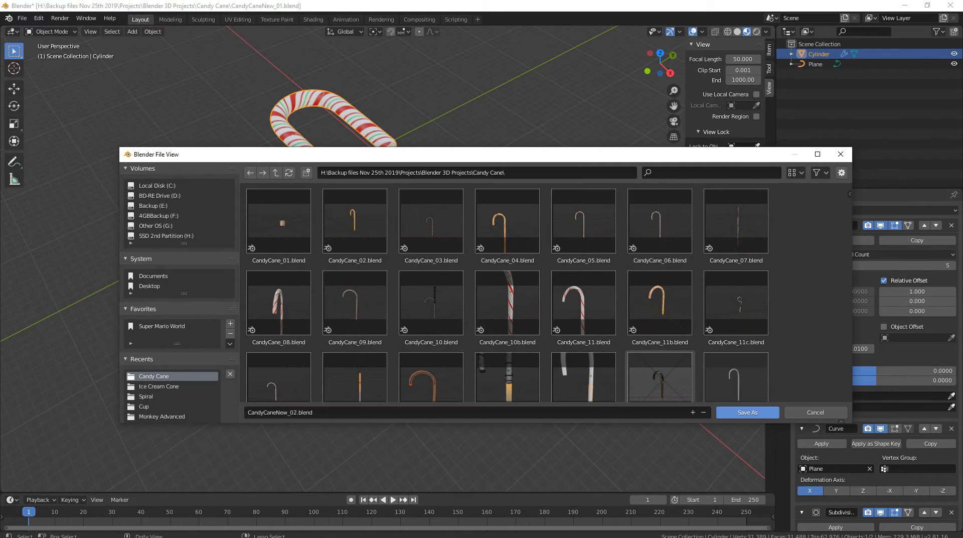
click(747, 412)
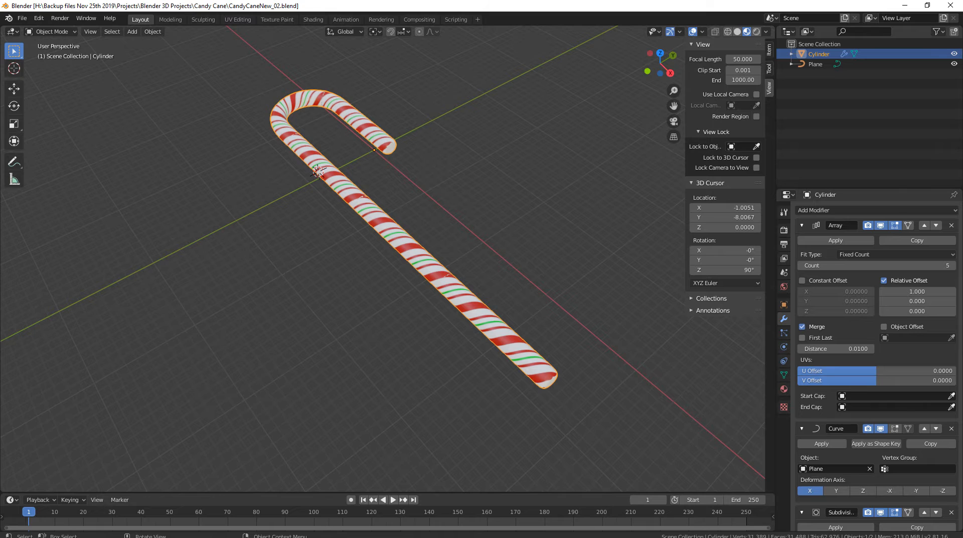
Apply the cylinder's Array modifier to make the repeated segments permanent.
middle_drag(421, 260, 426, 281)
middle_drag(426, 280, 454, 280)
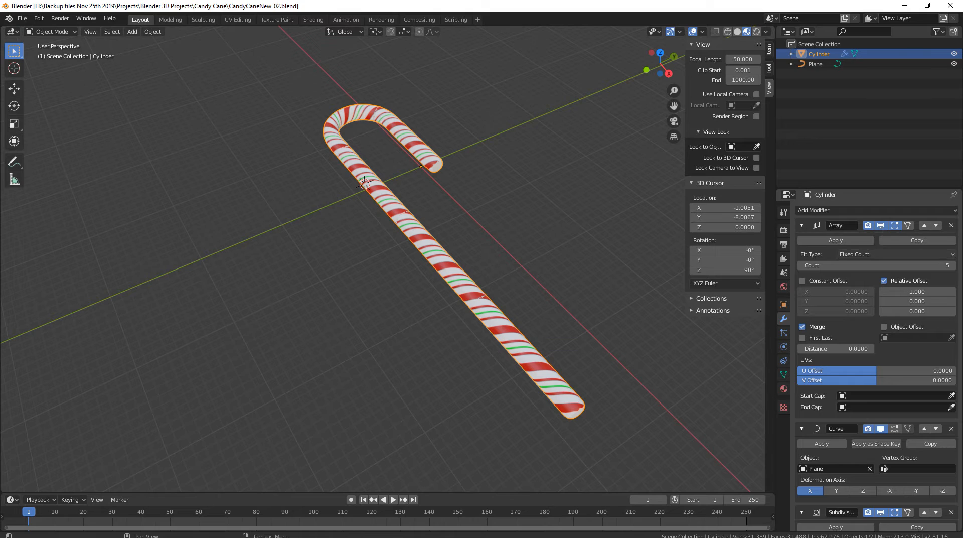
click(835, 240)
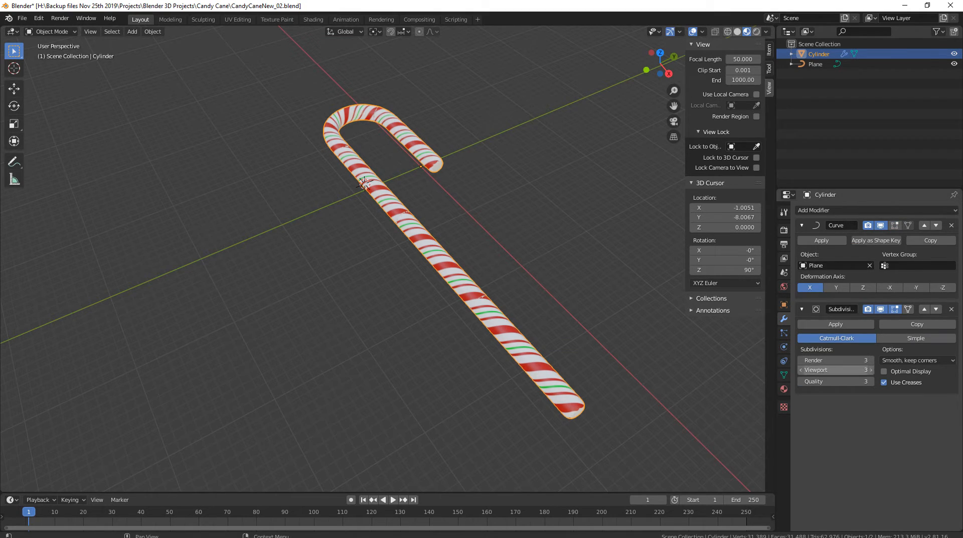
Lower the Subdivision Surface modifier's viewport level to 1 and remove the modifier from the cylinder.
click(801, 369)
click(800, 370)
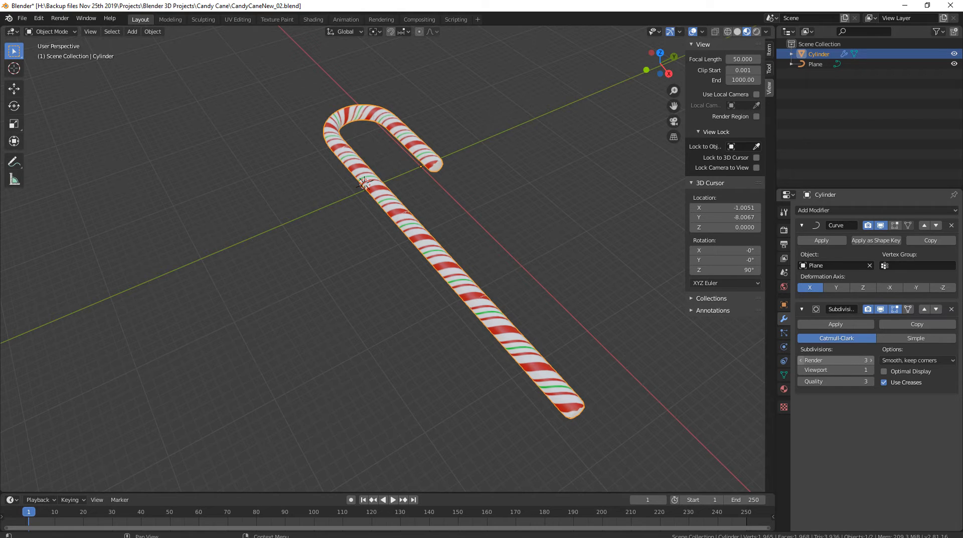
click(951, 309)
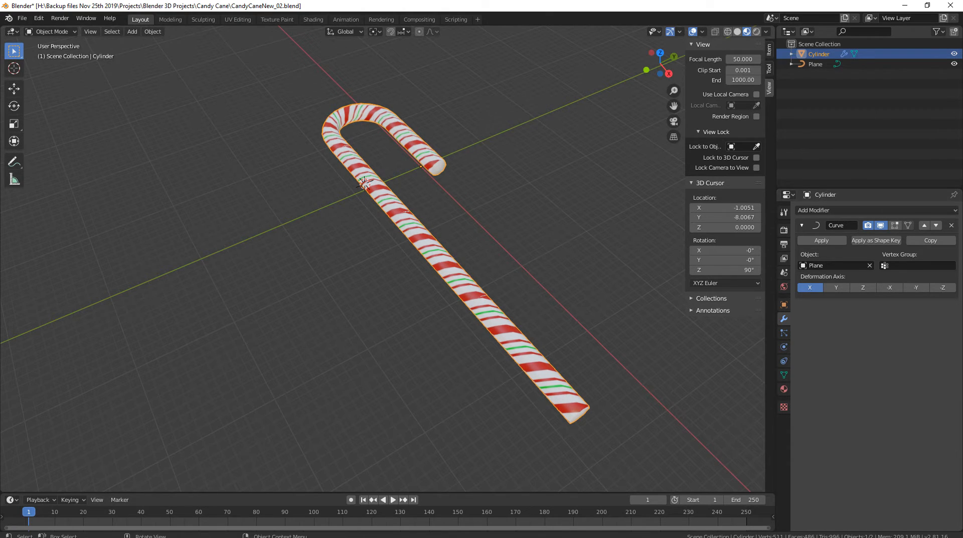
Add a new Subdivision Surface modifier after the Curve modifier and set its viewport subdivisions to 3.
middle_drag(567, 261, 545, 250)
click(847, 210)
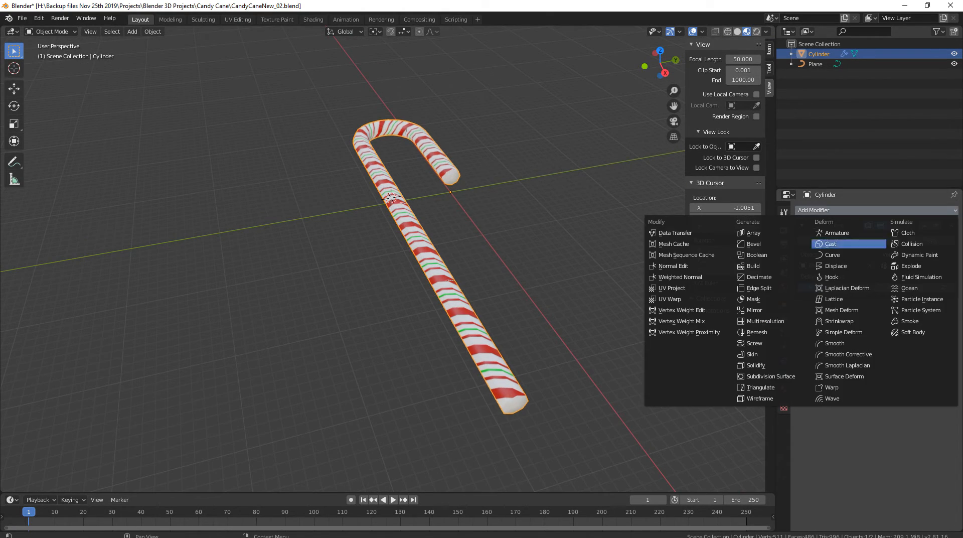
click(770, 376)
click(801, 370)
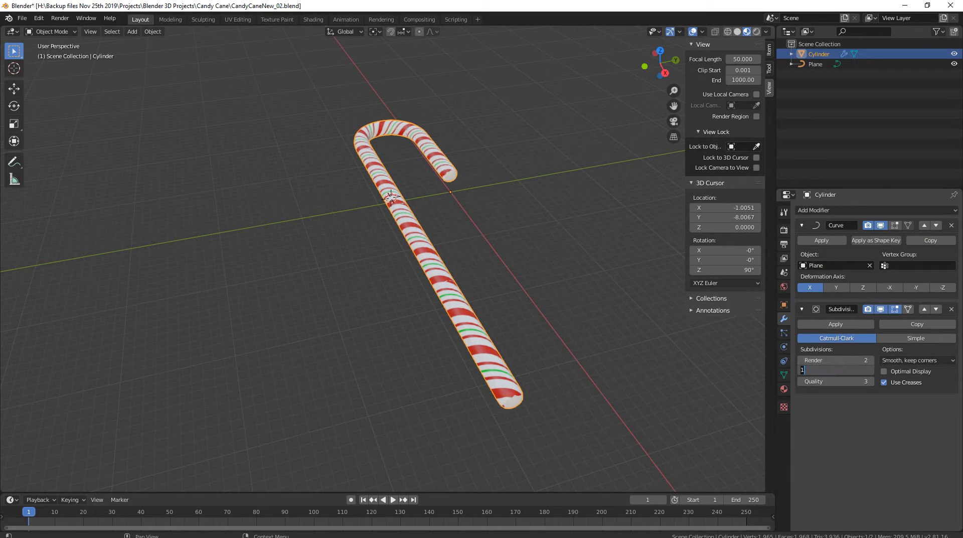
text(3)
key(Return)
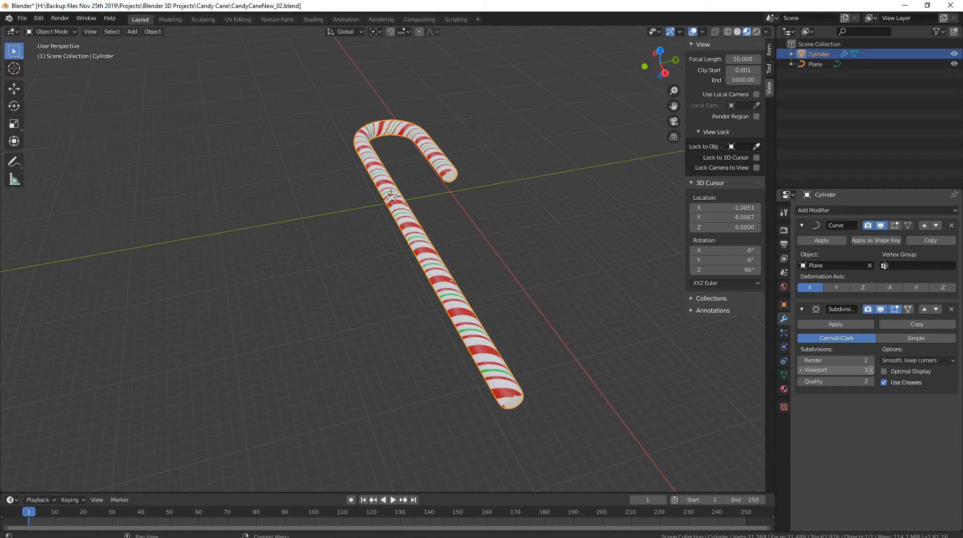
Set the Subdivision Surface modifier's render level to 3 and apply the cylinder's Curve modifier.
click(871, 360)
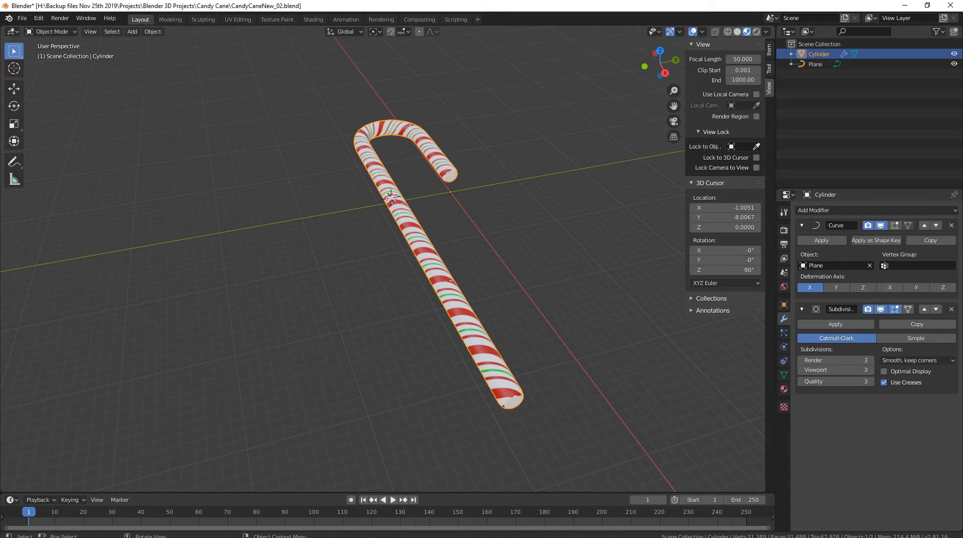
middle_drag(501, 271, 548, 256)
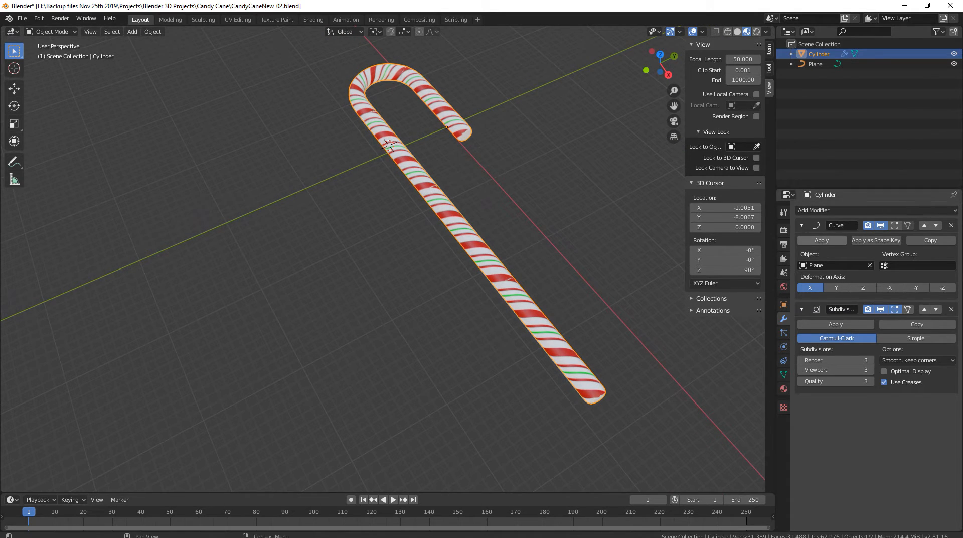
click(821, 240)
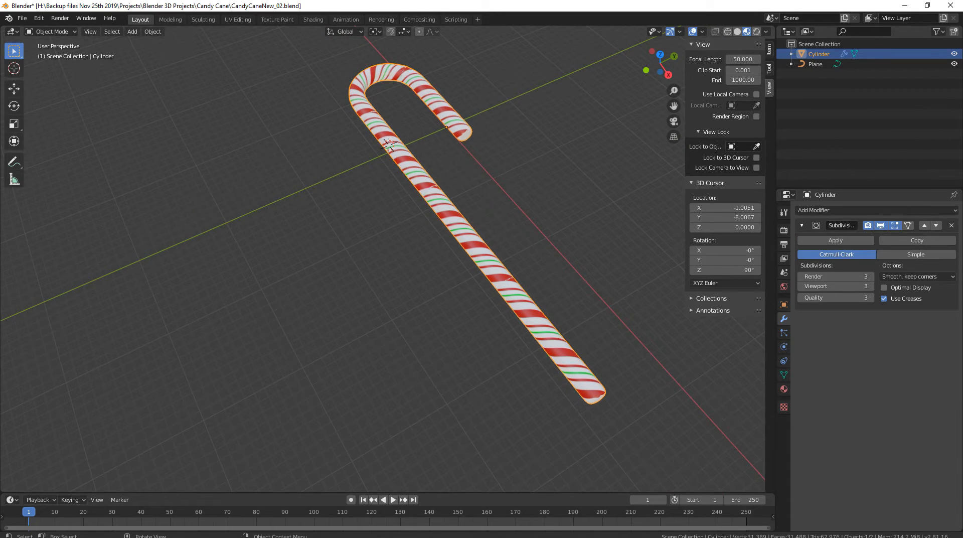
Examine the stripes along the candy cane's shaft and hook for visible seams between the repeated segments.
middle_drag(647, 260, 617, 303)
scroll(426, 266, up, 2)
shift+middle_drag(426, 265, 402, 274)
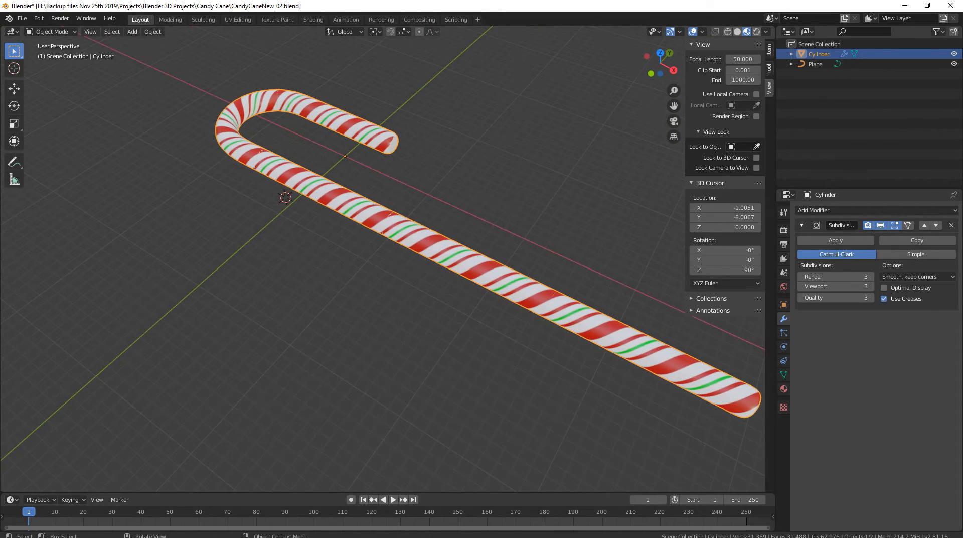
scroll(394, 221, up, 2)
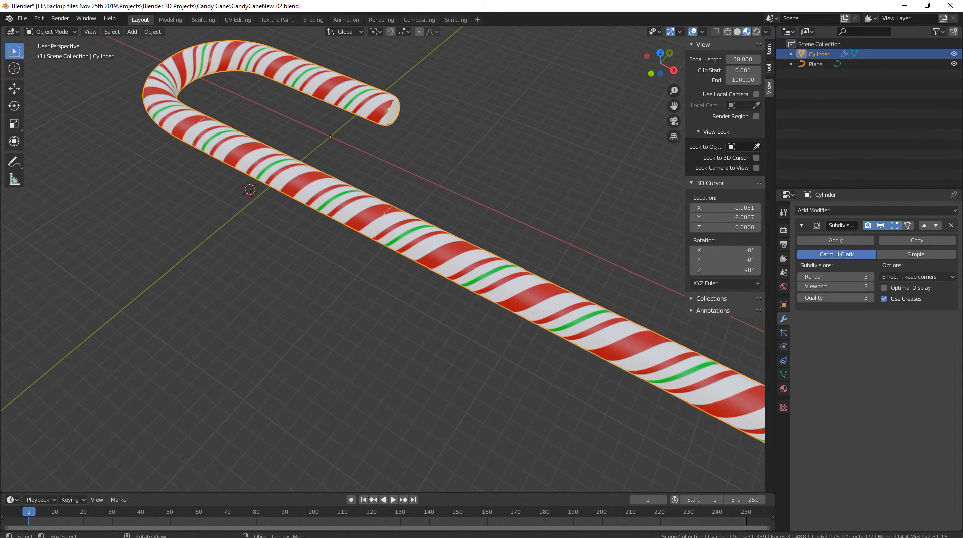
middle_drag(393, 221, 438, 281)
scroll(419, 220, up, 3)
scroll(381, 259, down, 4)
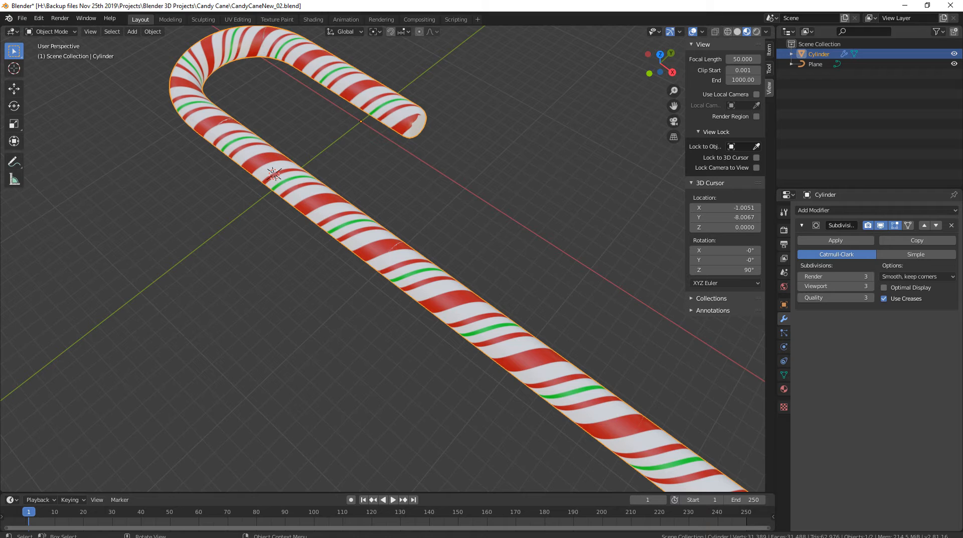
middle_drag(381, 258, 433, 282)
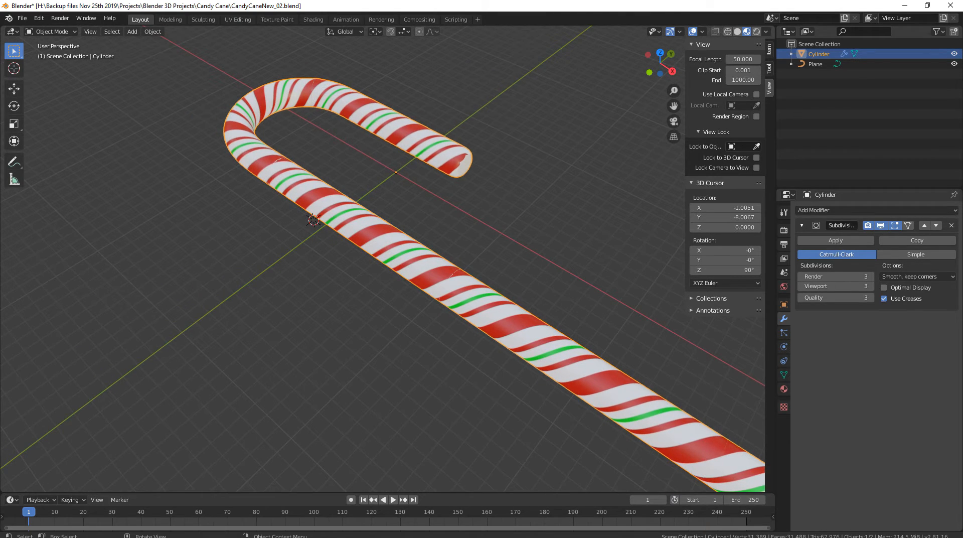
middle_drag(434, 283, 483, 302)
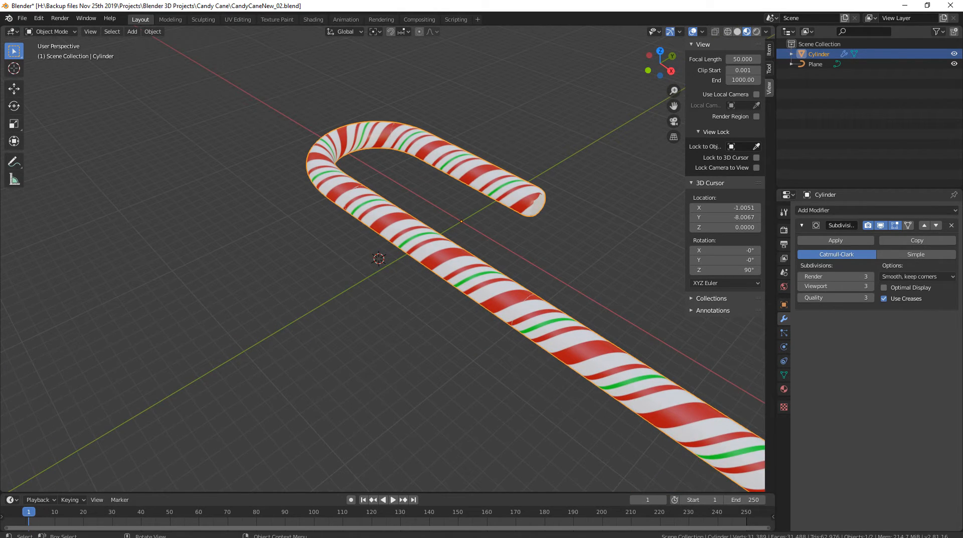
Open the candy cane mesh in Edit Mode and display it as a wireframe showing the faces inside.
key(Tab)
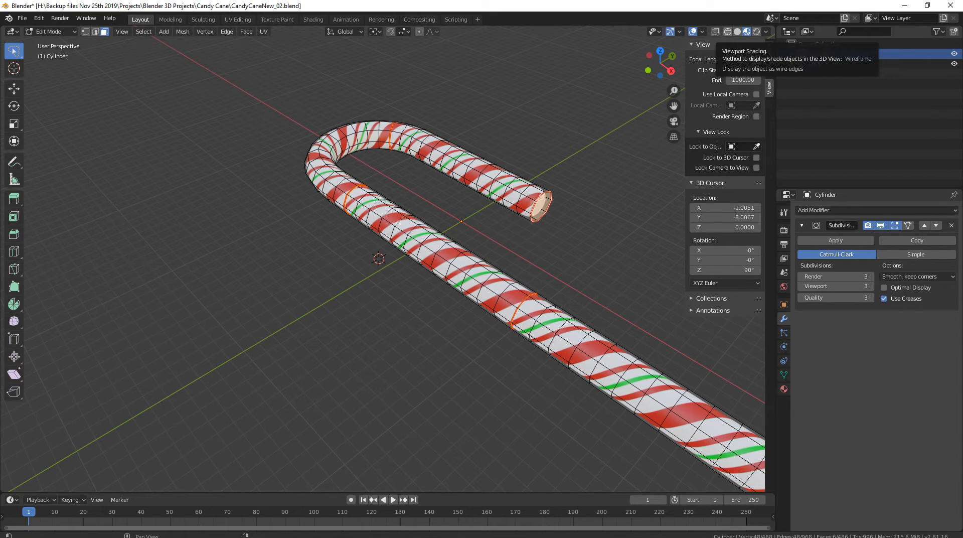
click(727, 32)
middle_drag(481, 281, 462, 265)
shift+middle_drag(462, 265, 398, 184)
scroll(425, 209, down, 3)
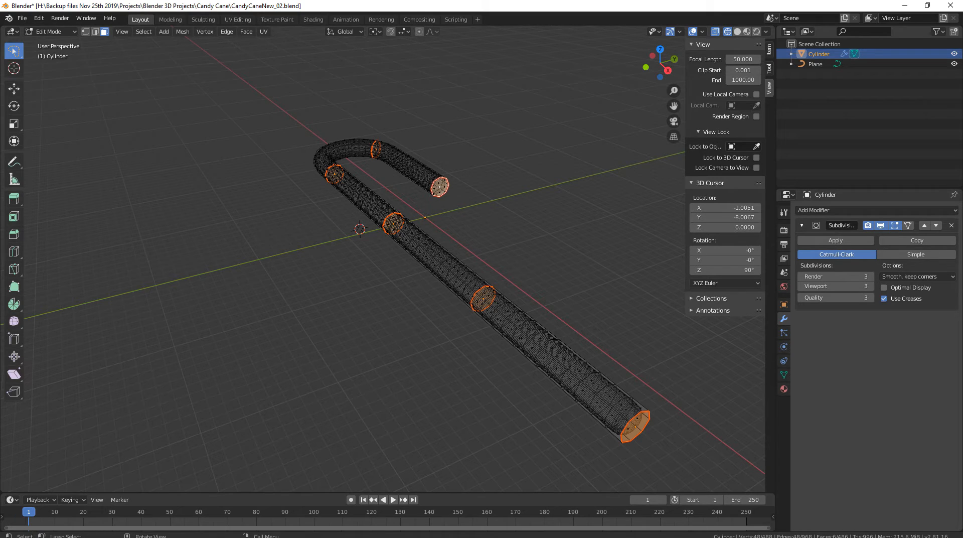
Deselect the two end caps with box selection and clear the remaining face selection.
click(14, 50)
click(59, 74)
drag(497, 160, 424, 203)
ctrl+drag(683, 383, 605, 451)
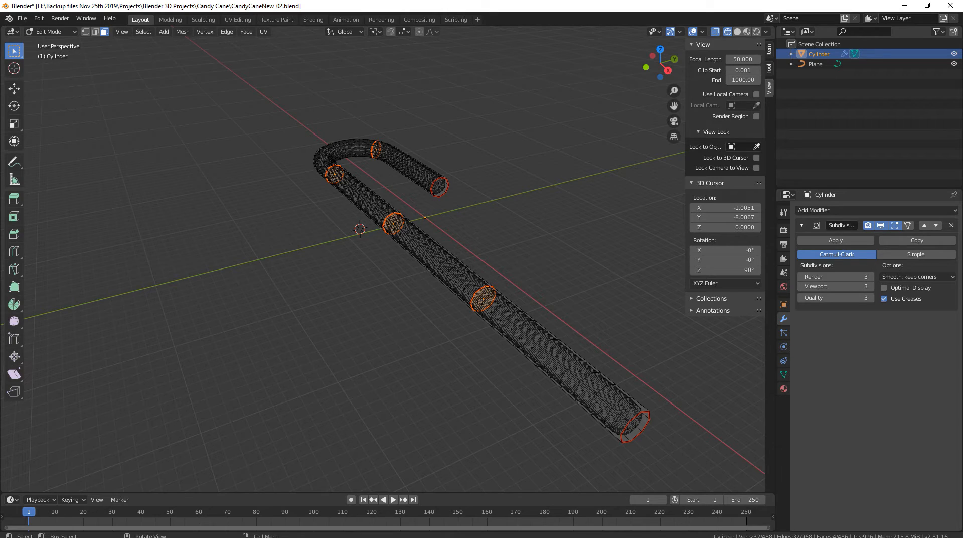
key(alt+a)
Select the three internal cap faces along the candy cane's straight shaft up to the start of the hook.
scroll(383, 258, up, 3)
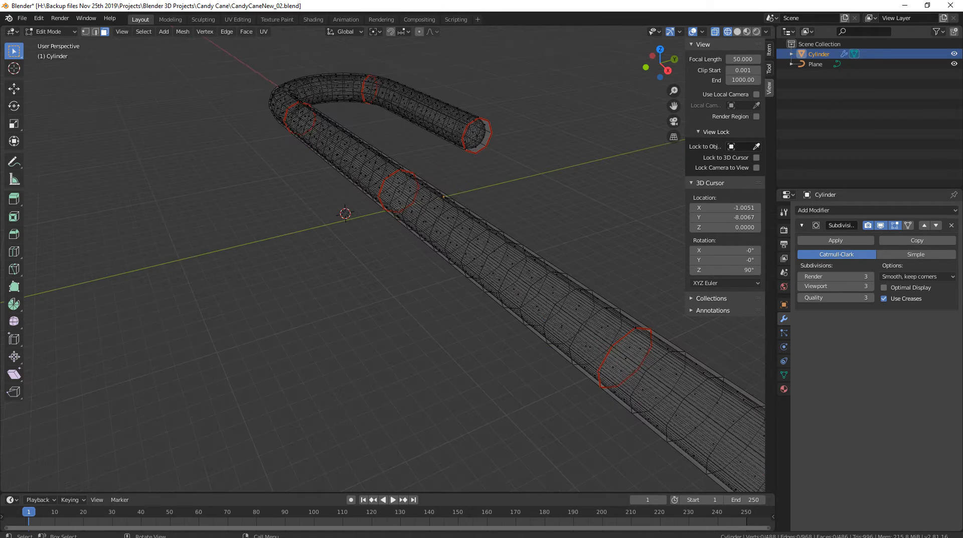
middle_drag(383, 258, 368, 252)
mouse_move(524, 325)
middle_down()
mouse_move(515, 320)
mouse_move(536, 338)
middle_up()
click(515, 320)
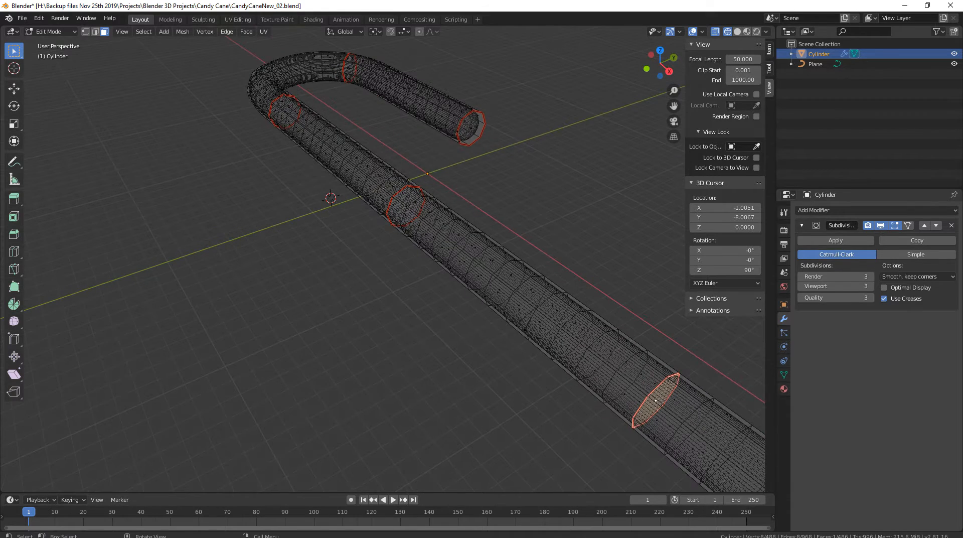
shift+click(405, 206)
shift+click(284, 111)
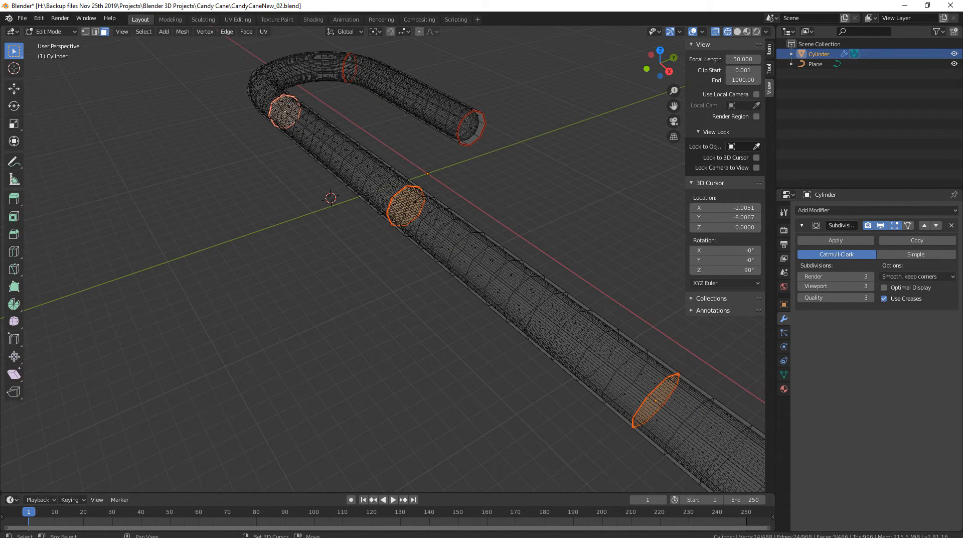
Try to add the internal cap face inside the hook's bend to the selection.
shift+click(349, 68)
middle_drag(349, 67, 478, 176)
key(ctrl+z)
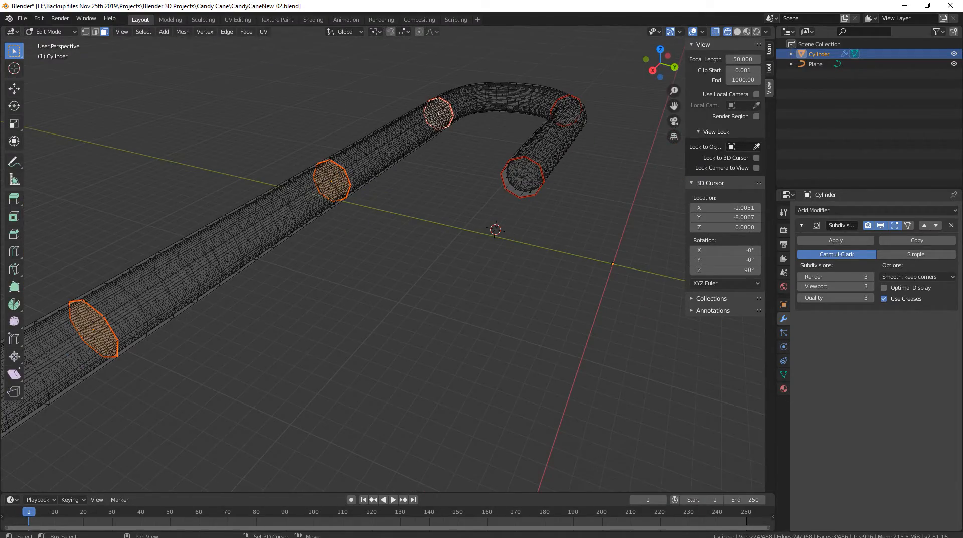
shift+click(569, 117)
middle_drag(569, 117, 613, 134)
key(ctrl+z)
shift+click(448, 59)
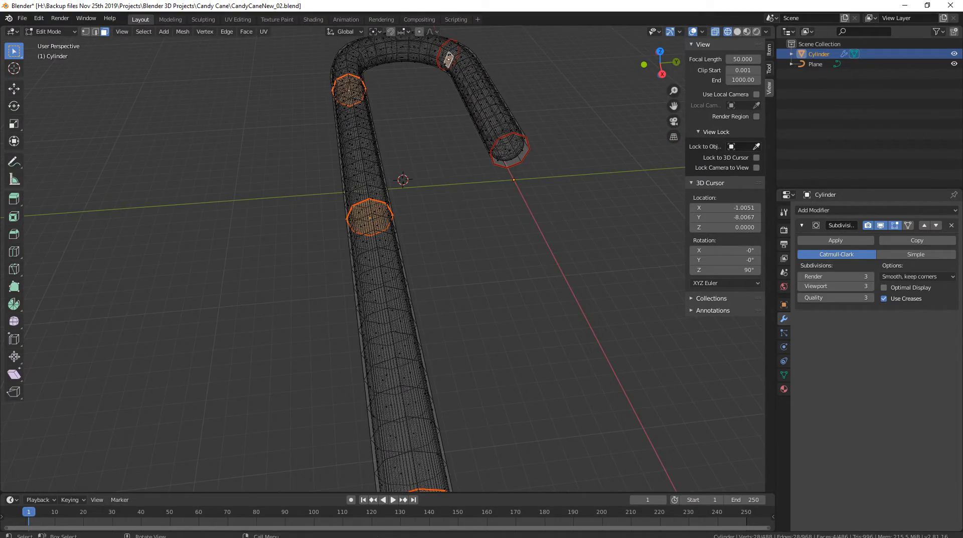
shift+middle_drag(448, 60, 388, 185)
key(ctrl+z)
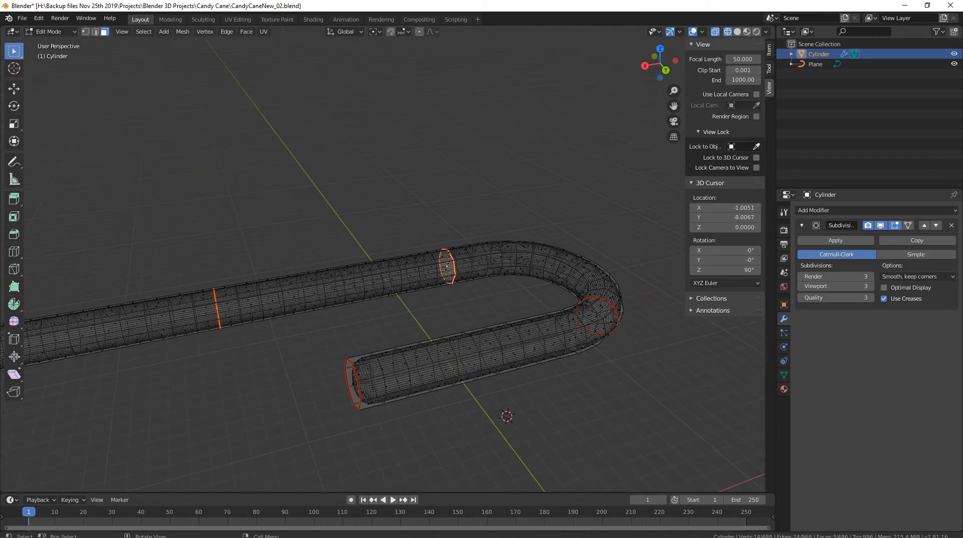
Add the internal cap in the hook's bend to the selection and delete the four selected faces.
scroll(387, 264, up, 3)
shift+middle_drag(501, 271, 281, 181)
scroll(281, 181, up, 2)
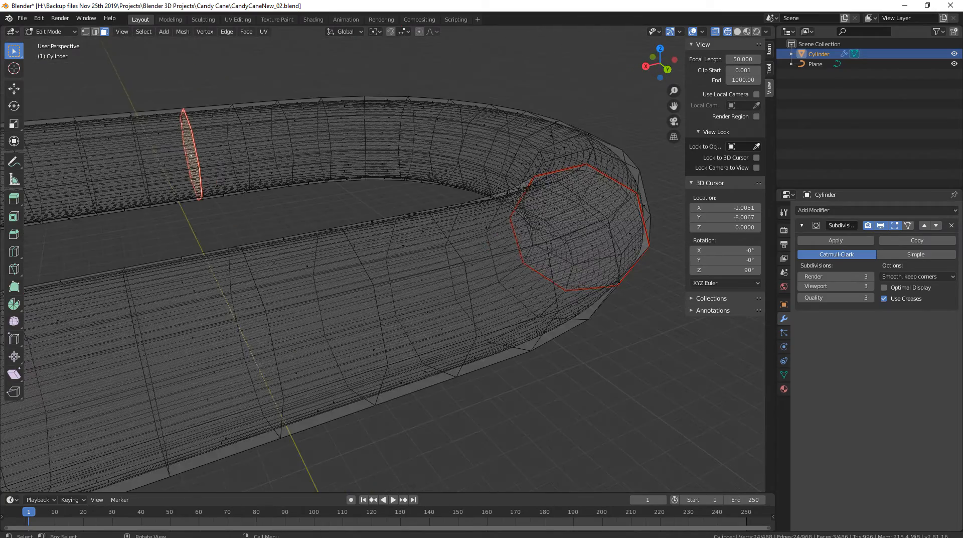
shift+middle_drag(501, 221, 449, 252)
shift+click(523, 262)
middle_drag(522, 262, 641, 166)
scroll(596, 261, down, 4)
scroll(574, 215, down, 4)
scroll(637, 103, down, 3)
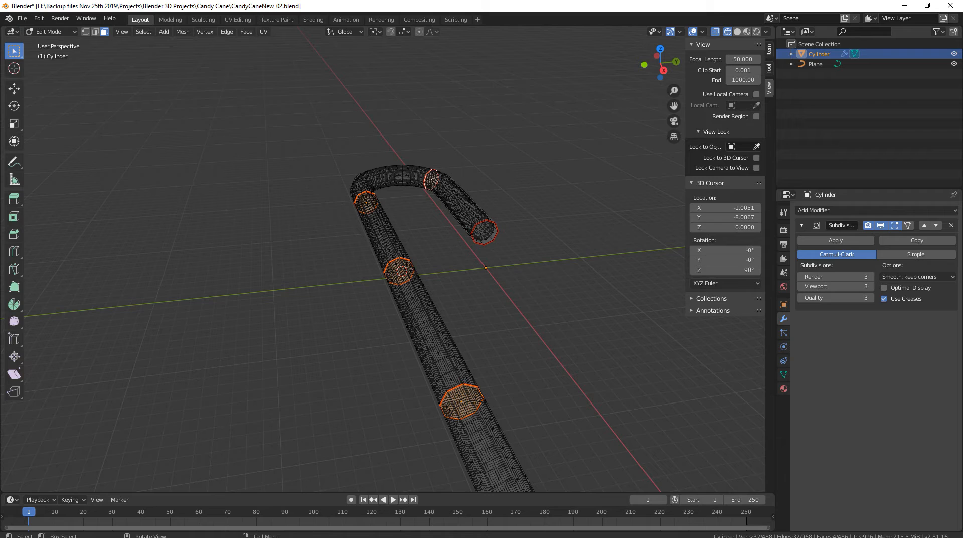
key(x)
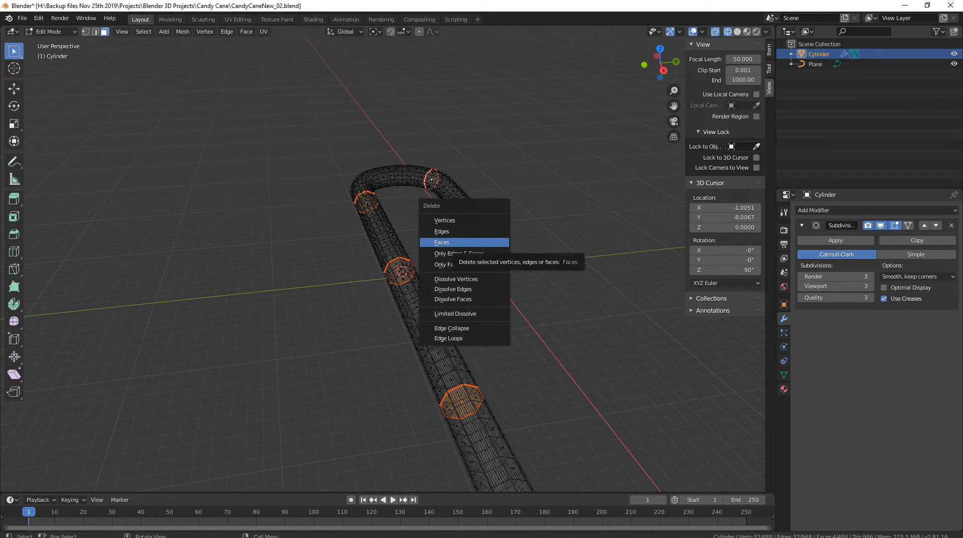
click(449, 242)
Return the candy cane to Object Mode and display it with material preview shading.
middle_drag(449, 242, 313, 345)
key(Tab)
click(747, 32)
scroll(499, 251, up, 3)
scroll(286, 280, down, 3)
scroll(227, 293, up, 2)
scroll(257, 354, up, 2)
Inset the end-cap faces at both ends of the candy cane by about 0.24 and return to Object Mode.
key(Tab)
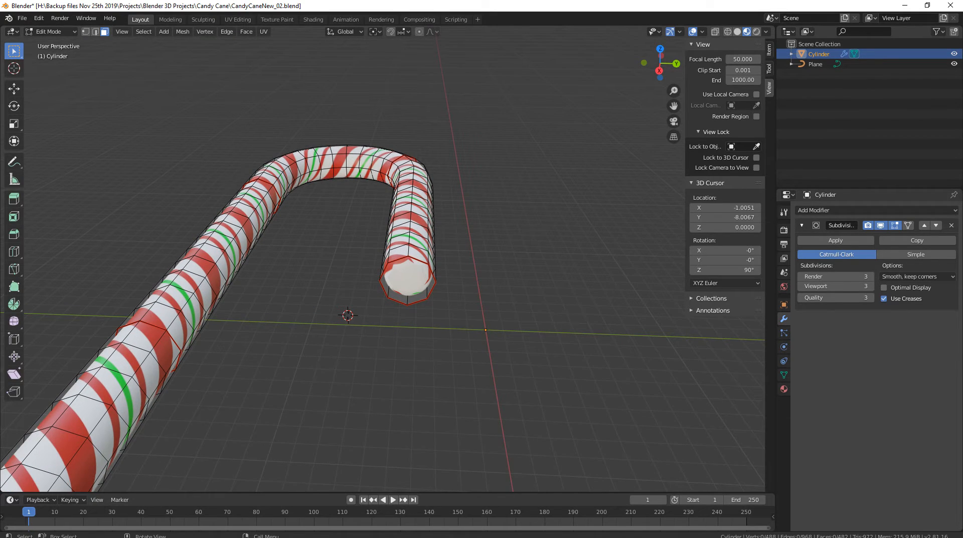
click(407, 275)
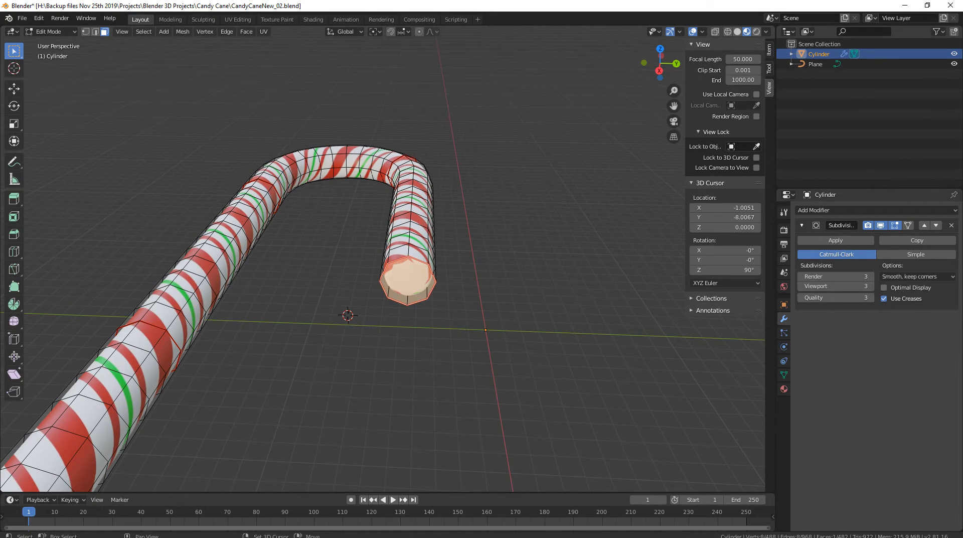
shift+middle_drag(407, 276, 442, 185)
scroll(441, 186, down, 2)
shift+middle_drag(391, 281, 429, 174)
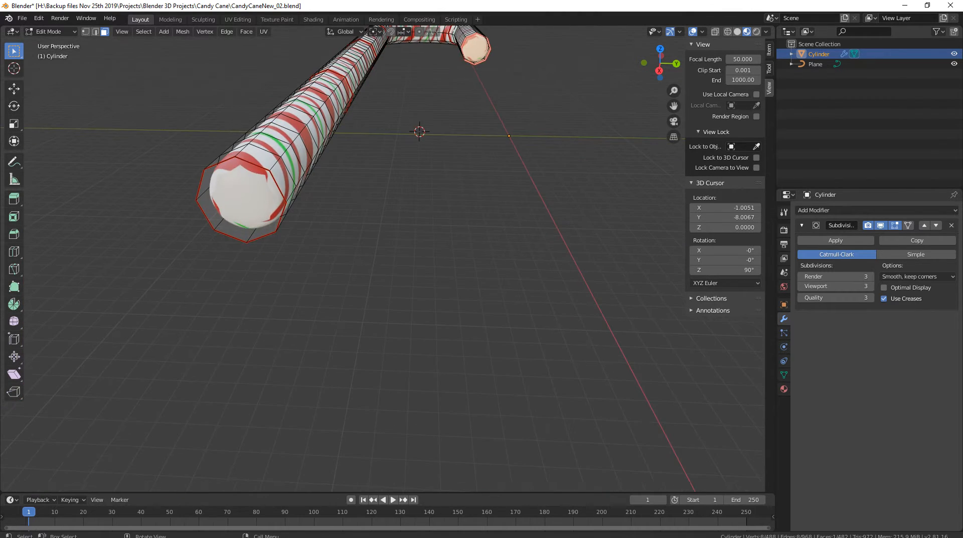
scroll(429, 174, down, 3)
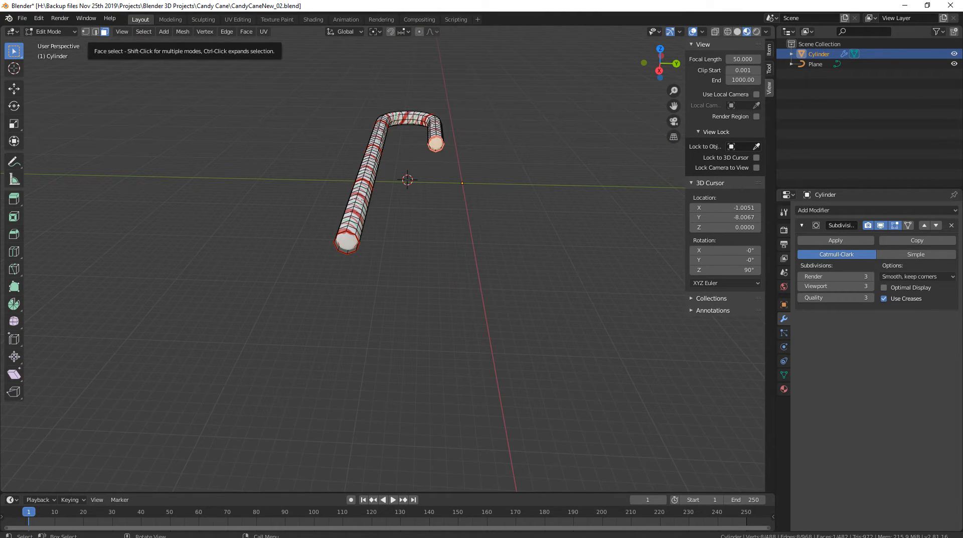
shift+click(347, 243)
middle_drag(347, 243, 236, 402)
scroll(282, 296, up, 2)
scroll(274, 377, up, 2)
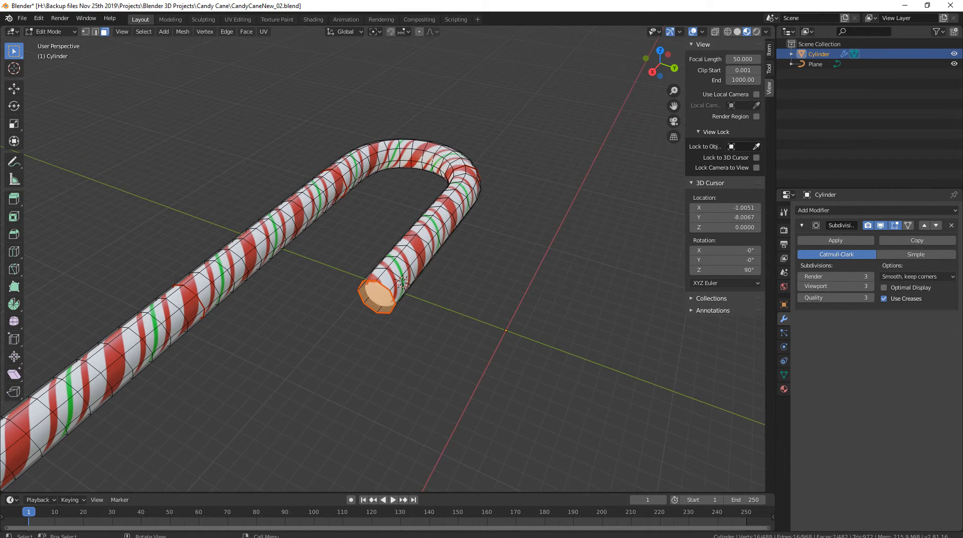
key(i)
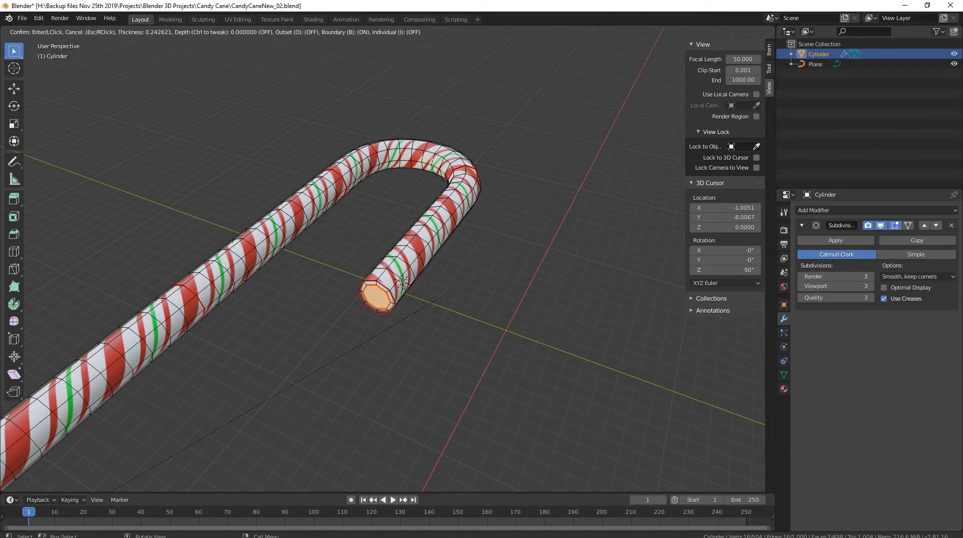
click(444, 294)
key(Tab)
Inspect the candy cane's inset end and the stripes around the hook and shaft.
middle_drag(443, 295, 545, 218)
scroll(477, 291, up, 3)
scroll(504, 305, down, 1)
scroll(477, 188, down, 4)
scroll(545, 218, down, 2)
scroll(545, 217, up, 4)
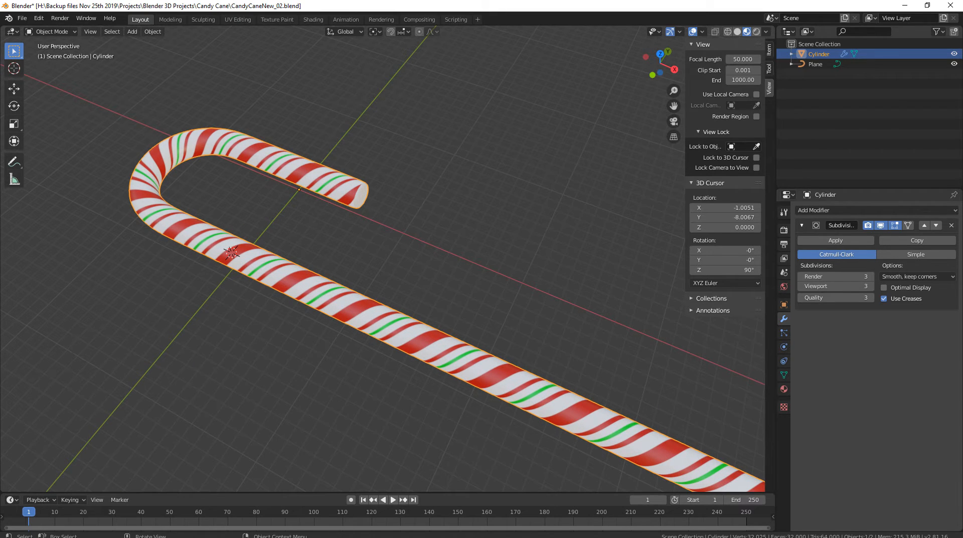
middle_drag(466, 246, 435, 258)
scroll(350, 249, up, 3)
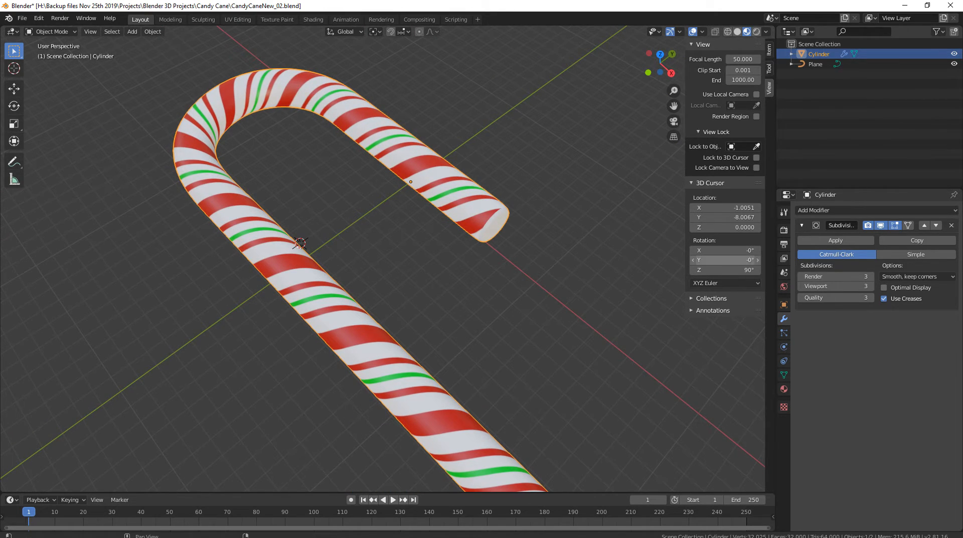
In the cylinder's material slot named Material, set Roughness to 0.193 and both Sheen Tint and Clearcoat Roughness to 0.
click(784, 388)
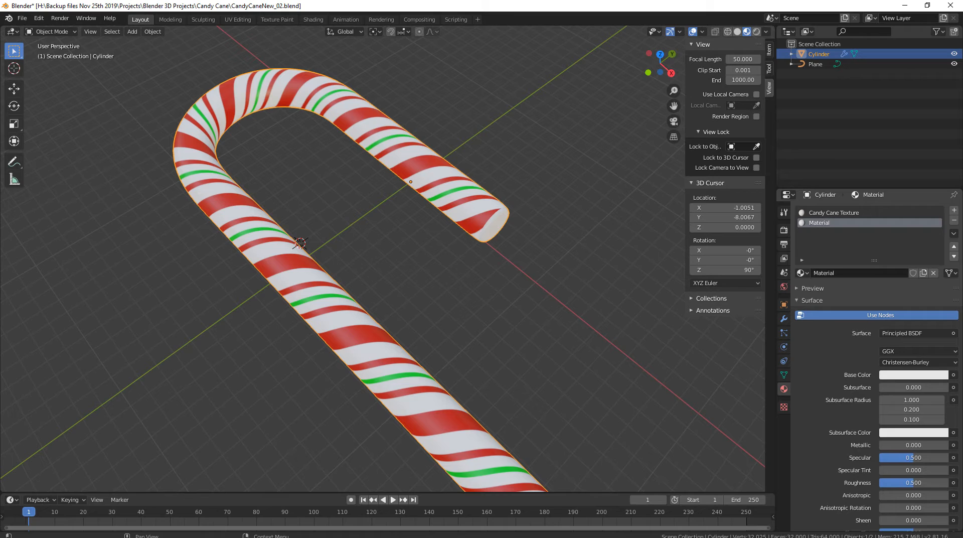
scroll(875, 361, down, 5)
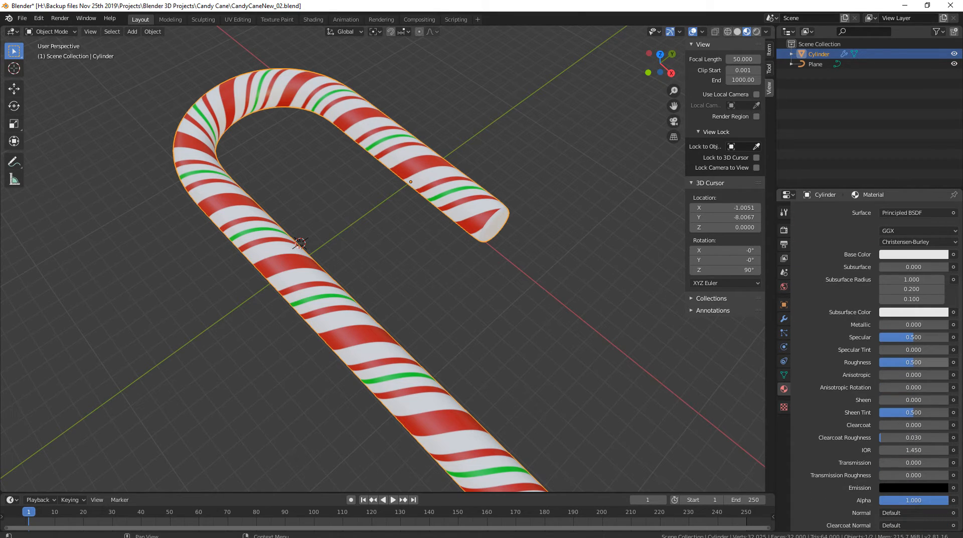
drag(910, 362, 903, 362)
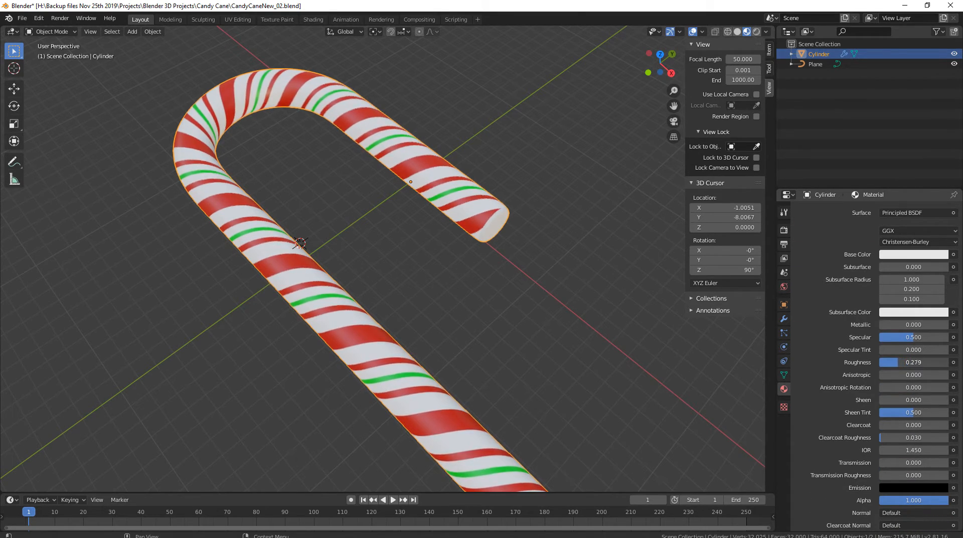
drag(910, 412, 878, 437)
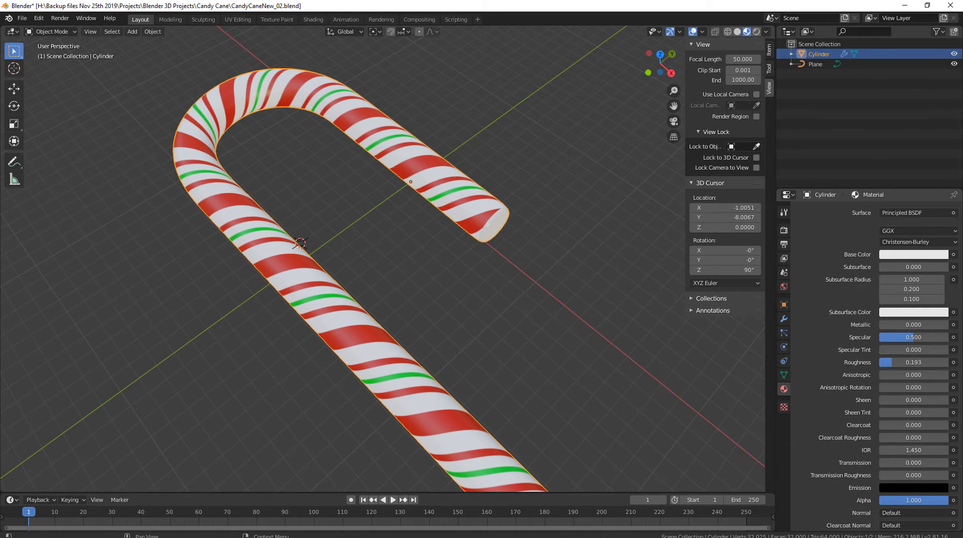
Set the Roughness of the material named Material to 0.114 and its Specular to 0.779.
mouse_move(910, 362)
mouse_down()
mouse_move(895, 362)
mouse_move(932, 337)
mouse_up()
middle_drag(451, 250, 419, 254)
scroll(473, 239, down, 2)
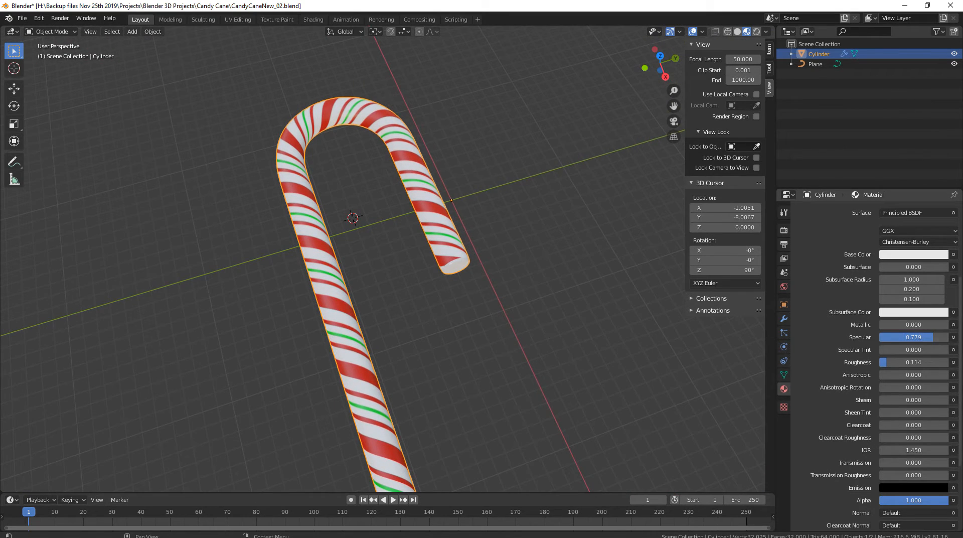
click(932, 337)
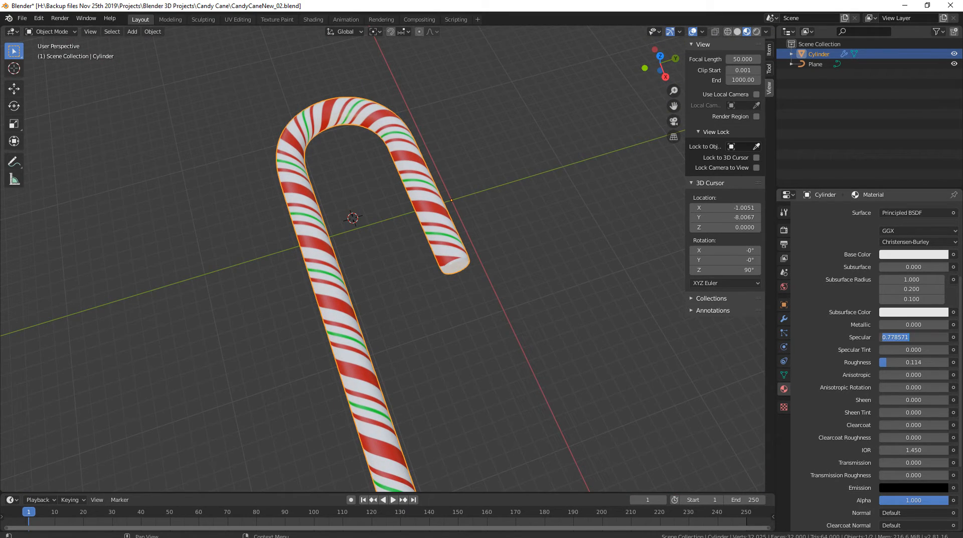
key(Escape)
middle_drag(501, 270, 534, 256)
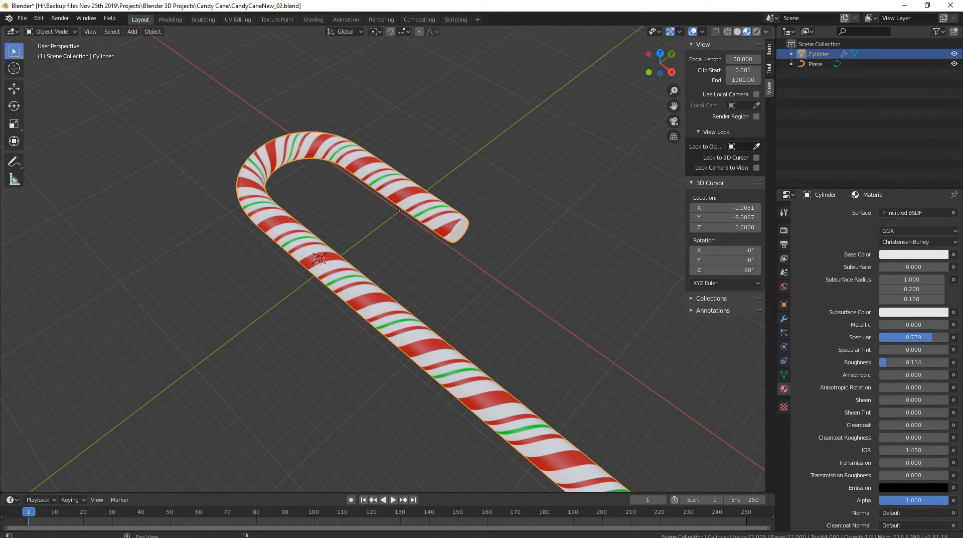
Try adjusting the environment background in the viewport shading's lighting options.
click(765, 32)
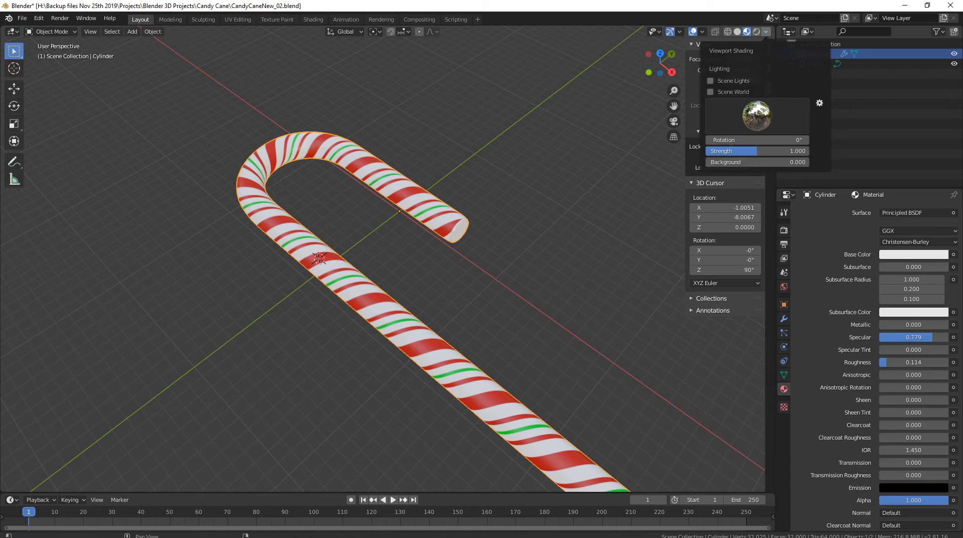
mouse_move(742, 162)
mouse_down()
mouse_move(764, 151)
mouse_move(751, 151)
mouse_up()
middle_drag(547, 251, 582, 211)
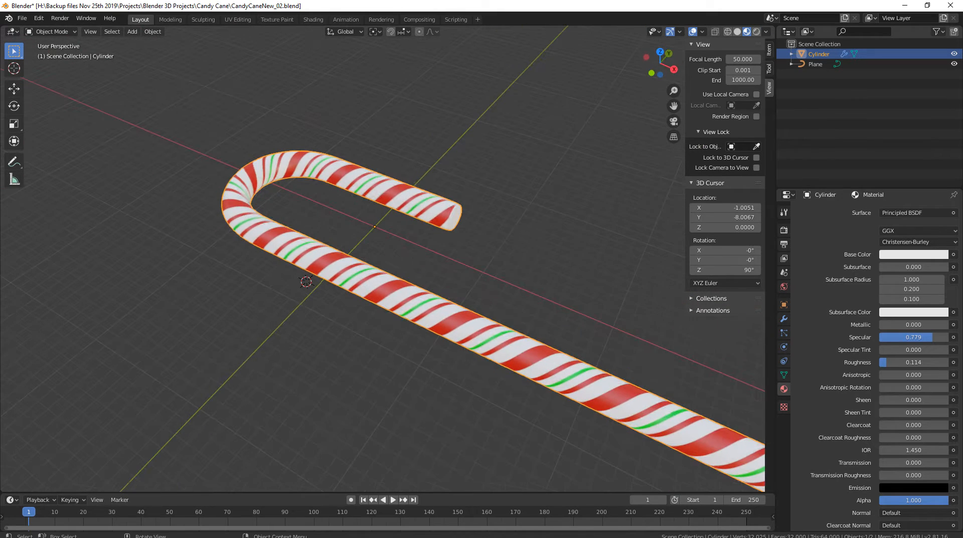
Set the Specular of the material named Material to 0.800 and its Roughness to 0.057.
drag(910, 336, 913, 337)
scroll(913, 340, down, 3)
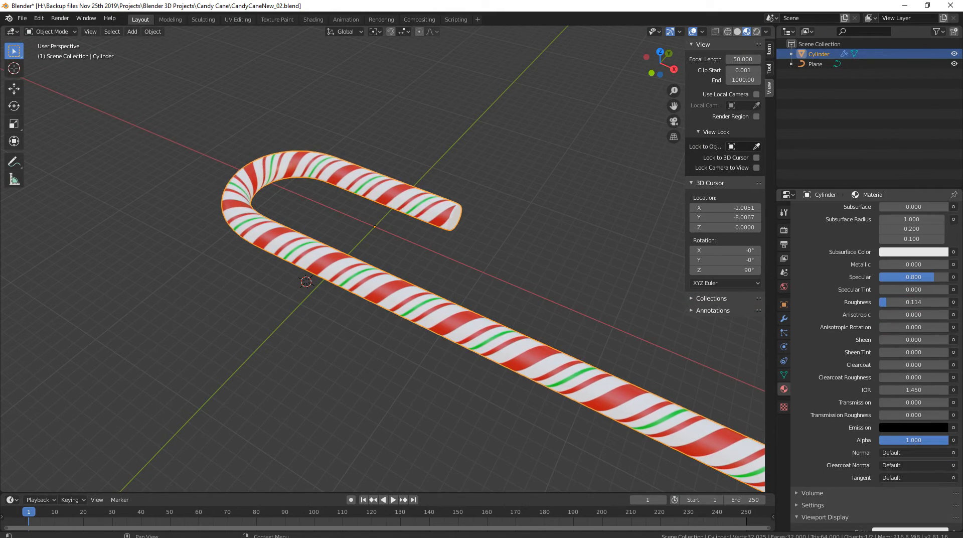
scroll(912, 341, up, 2)
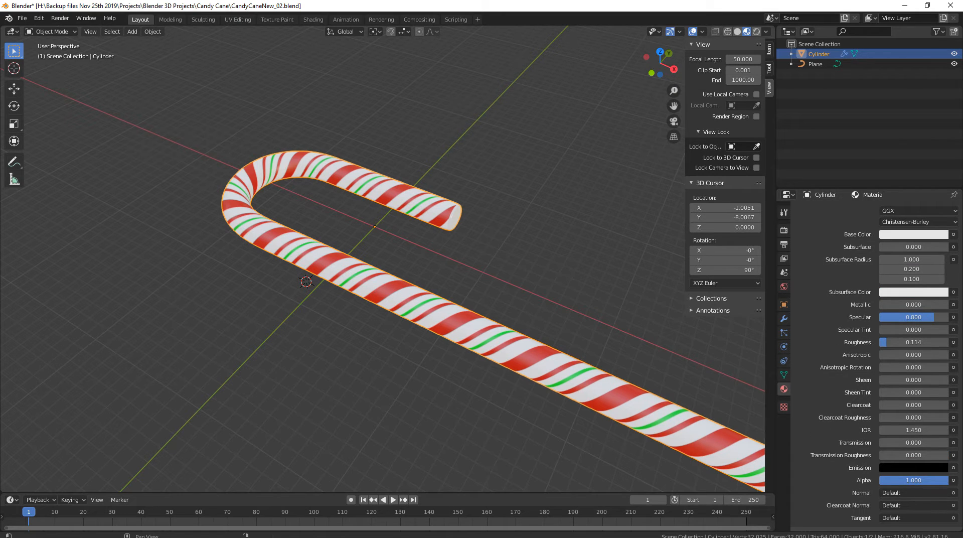
drag(913, 342, 909, 342)
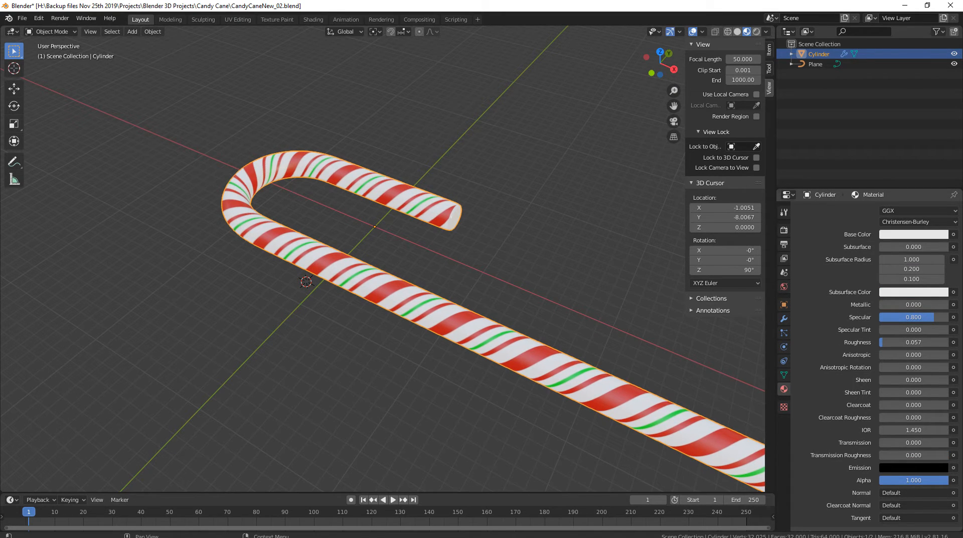
middle_drag(502, 301, 475, 314)
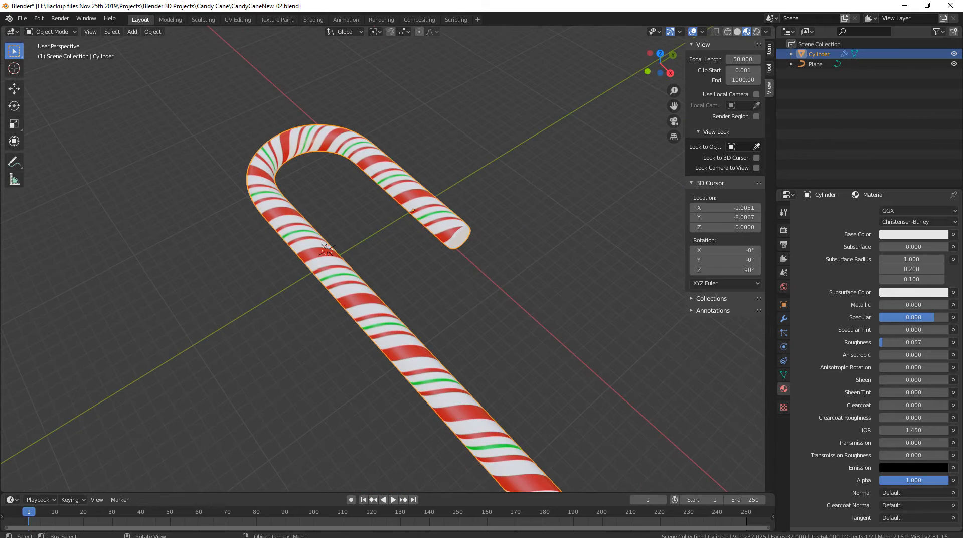
scroll(476, 315, down, 2)
scroll(903, 341, up, 3)
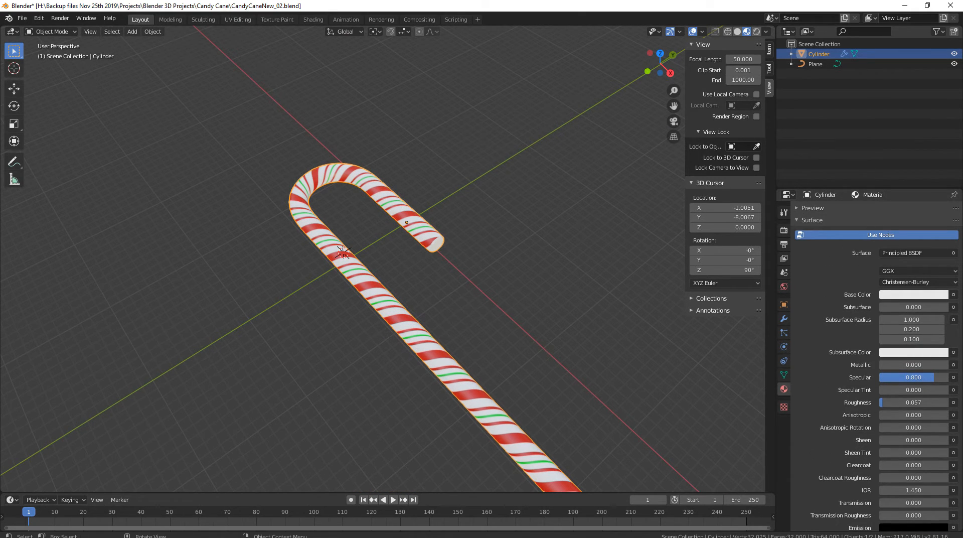
Switch the viewport to rendered shading to preview the candy cane under the scene's own lighting.
click(756, 32)
middle_drag(476, 280, 453, 287)
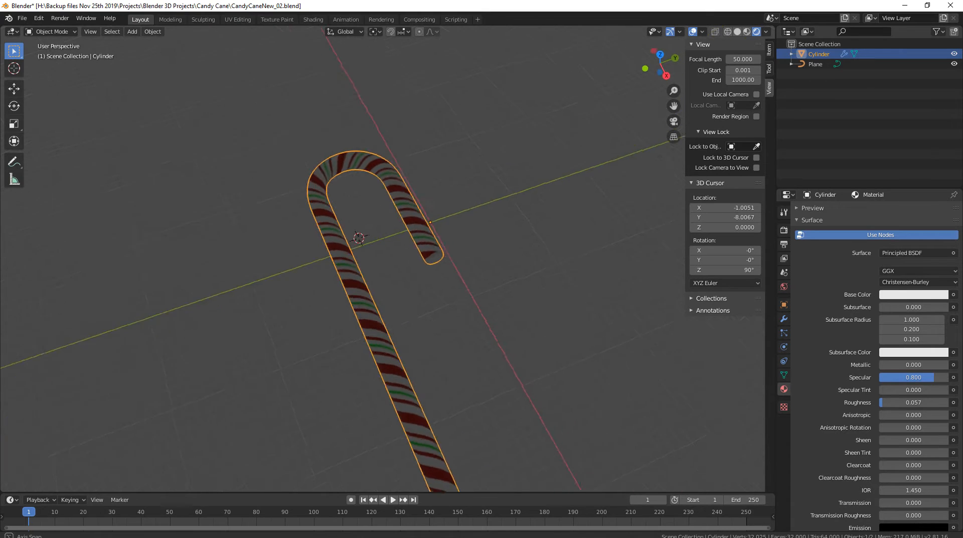
middle_drag(429, 222, 454, 217)
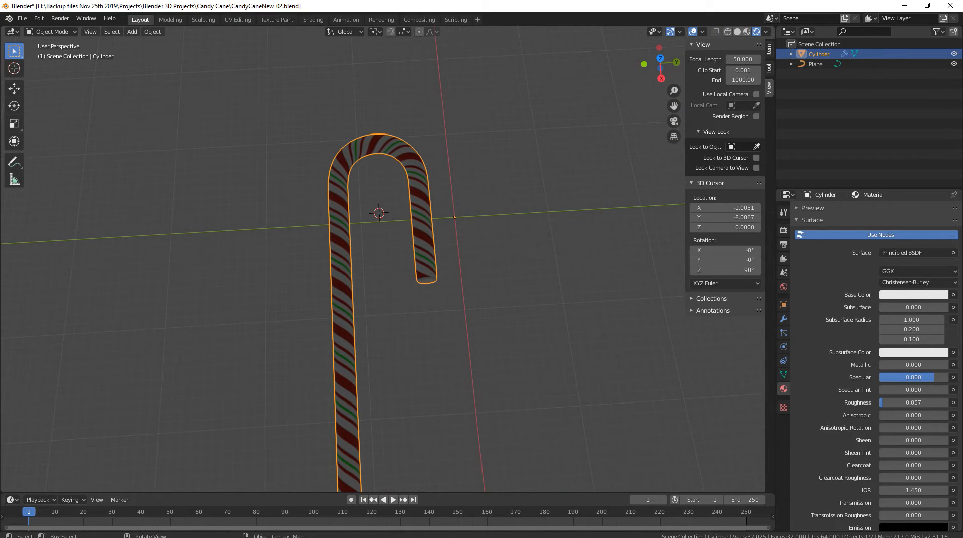
Add a Sun light at the 3D cursor, inside the candy cane's hook.
key(KP_7)
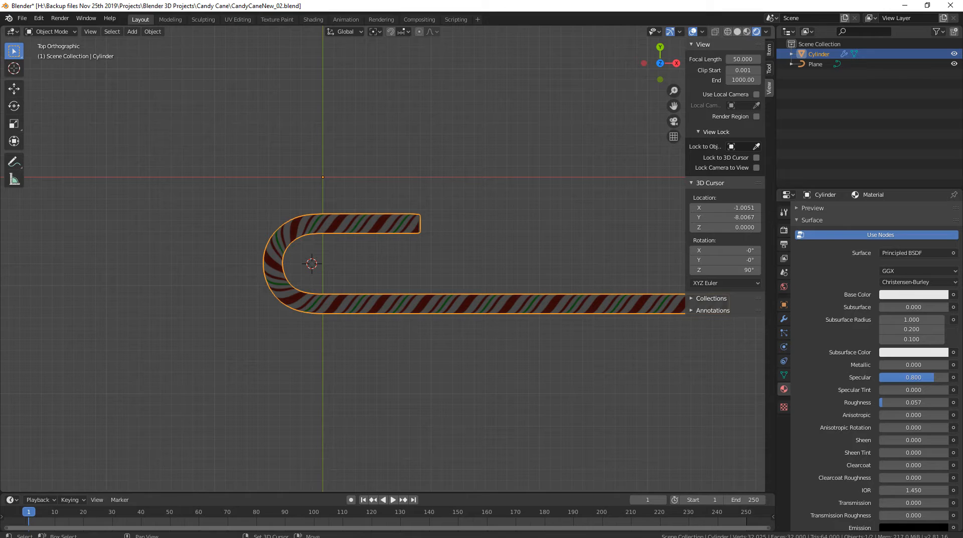
key(shift+a)
mouse_move(451, 278)
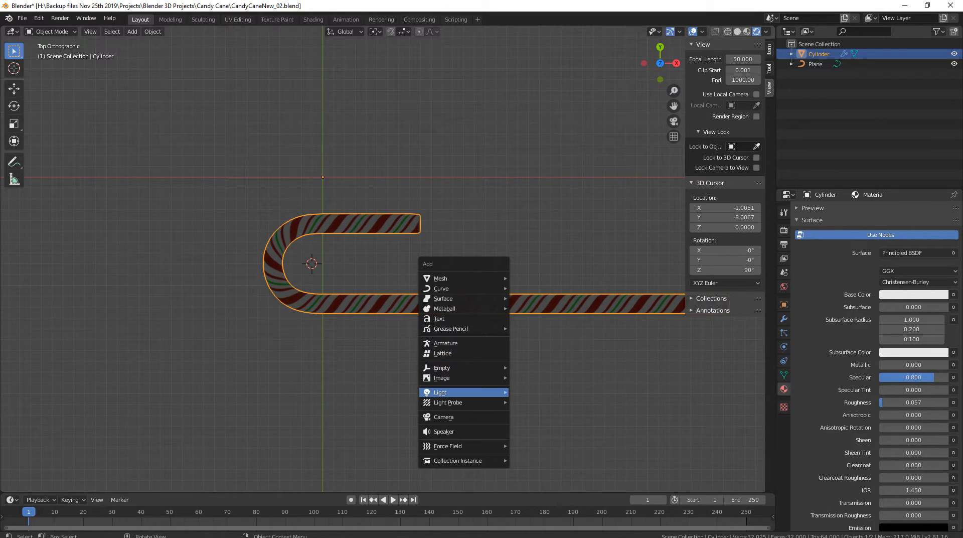
mouse_move(451, 391)
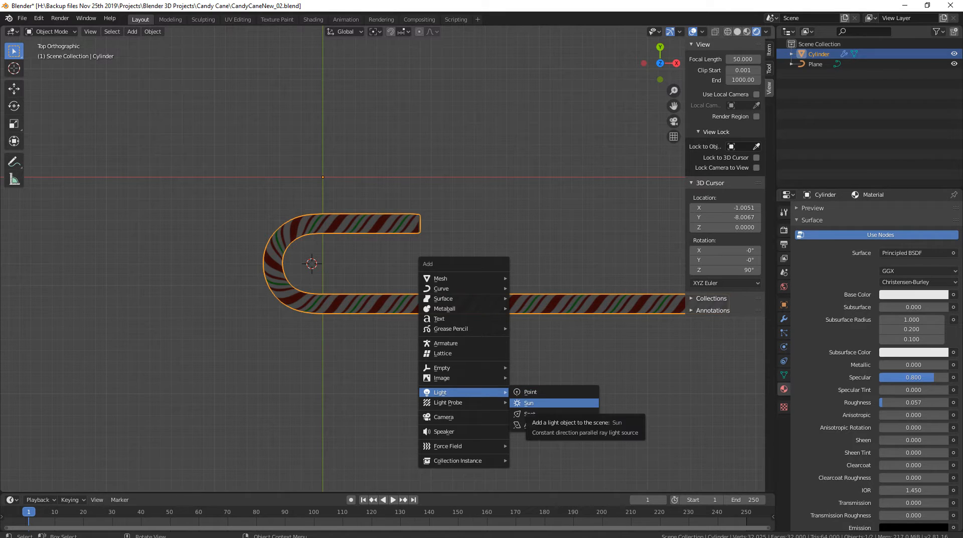
click(528, 403)
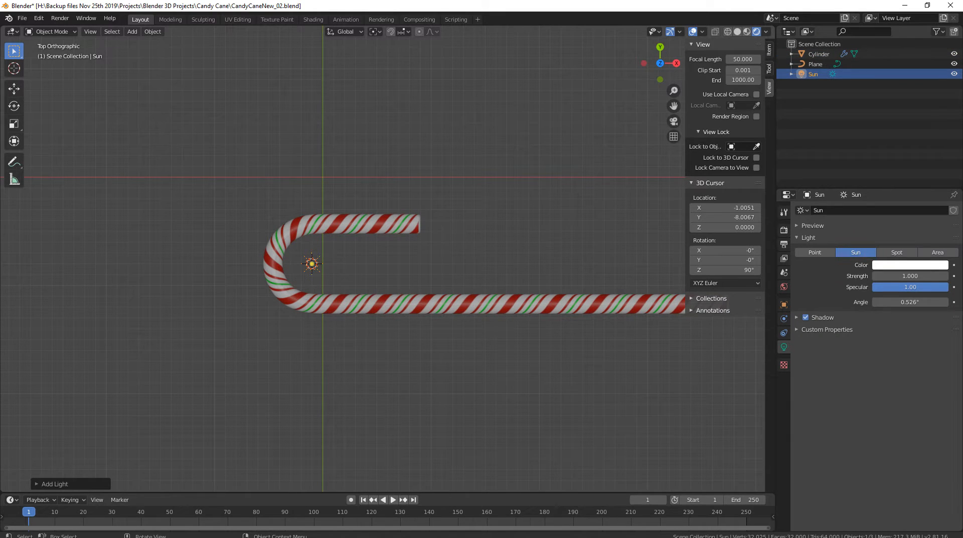
Move the Sun light straight up along Z, well above the candy cane.
middle_drag(521, 391, 428, 329)
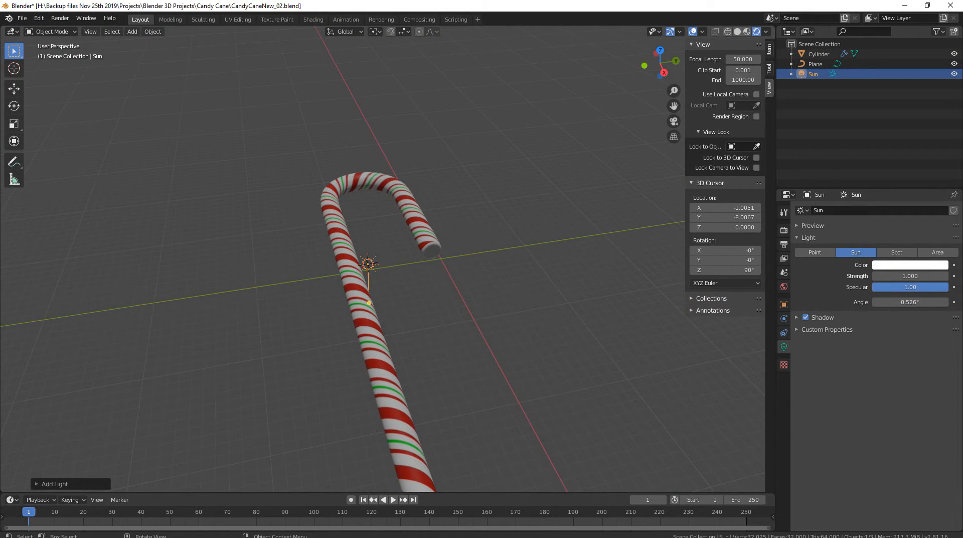
middle_drag(428, 328, 405, 324)
click(406, 324)
click(387, 264)
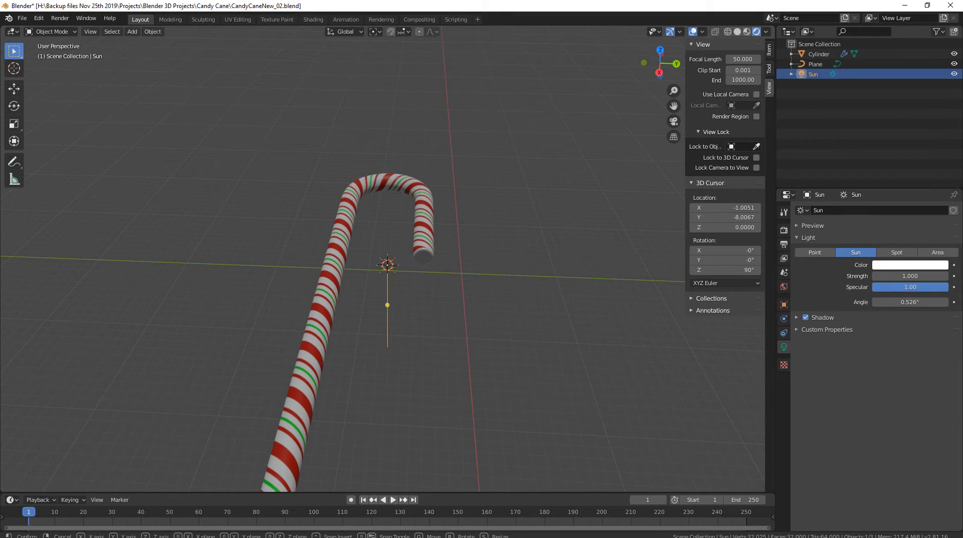
key(g)
key(z)
click(396, 115)
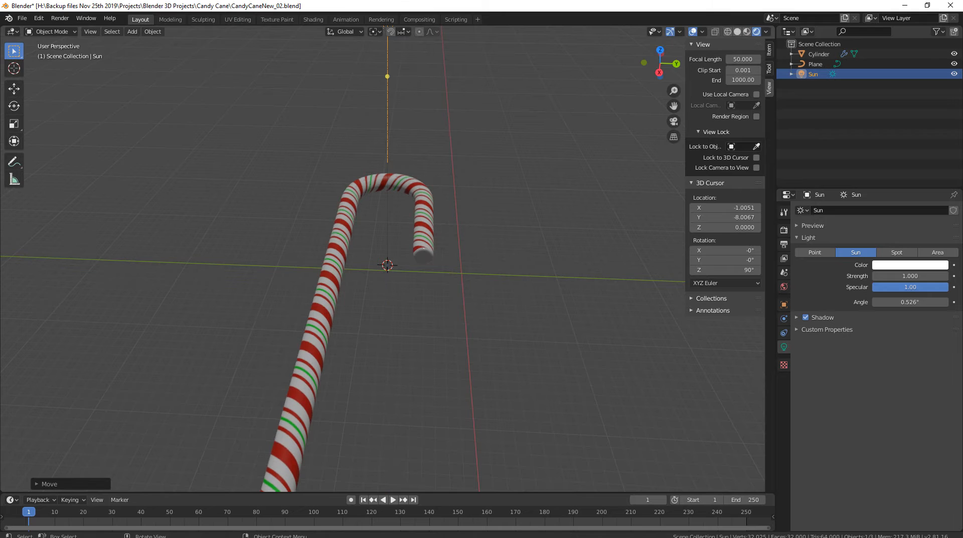
middle_drag(396, 115, 472, 213)
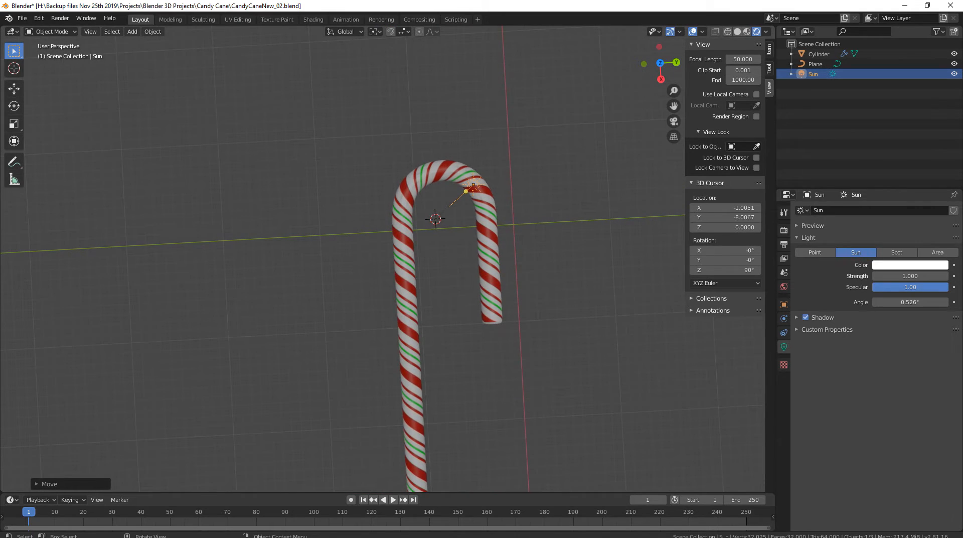
key(g)
key(x)
key(Escape)
Move the Sun light along Y in the negative direction, out beyond the long shaft's side of the candy cane.
key(g)
key(y)
click(275, 213)
middle_drag(275, 213, 331, 162)
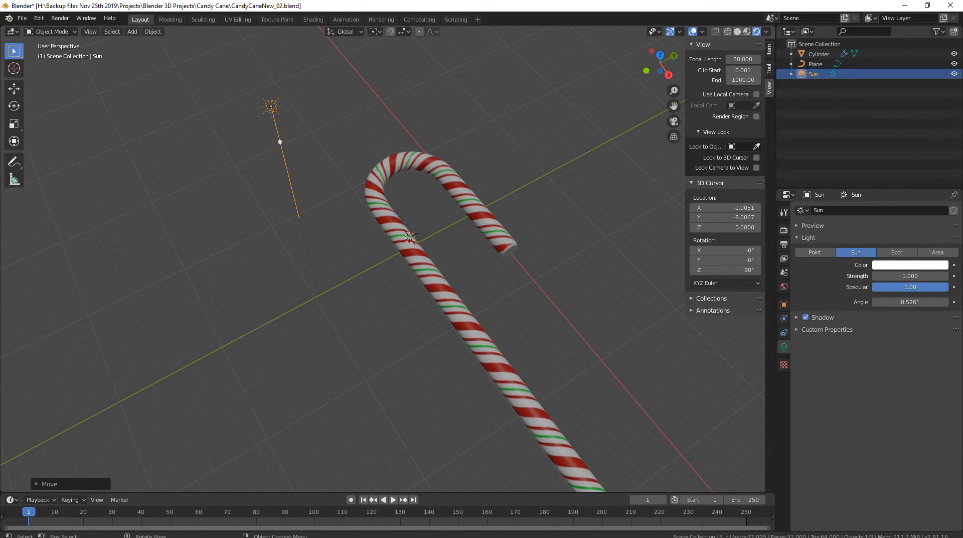
Aim the Sun light's direction at the short arm of the candy cane's hook.
scroll(245, 100, up, 2)
shift+middle_drag(246, 100, 308, 171)
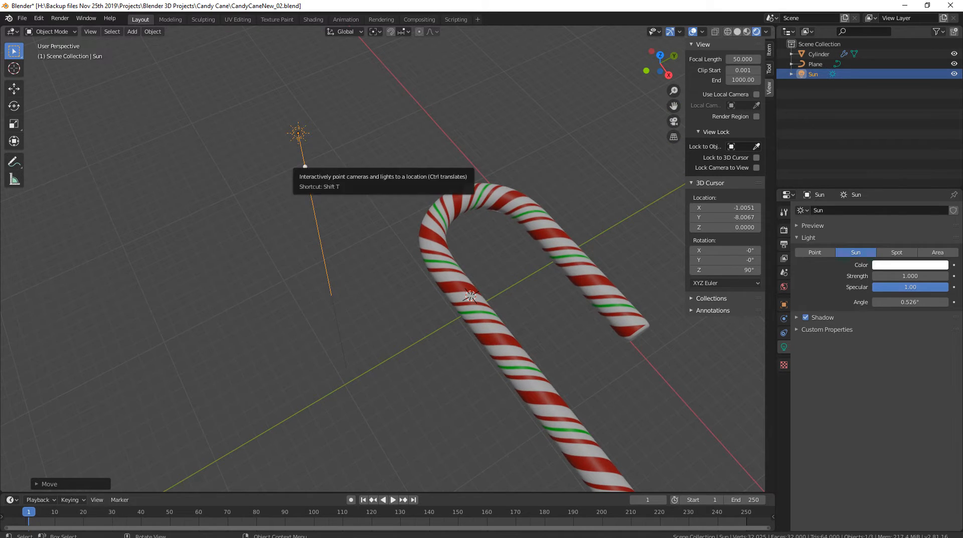
mouse_move(305, 168)
mouse_down()
mouse_move(361, 209)
mouse_move(437, 183)
mouse_up()
drag(568, 247, 561, 238)
middle_drag(526, 241, 582, 223)
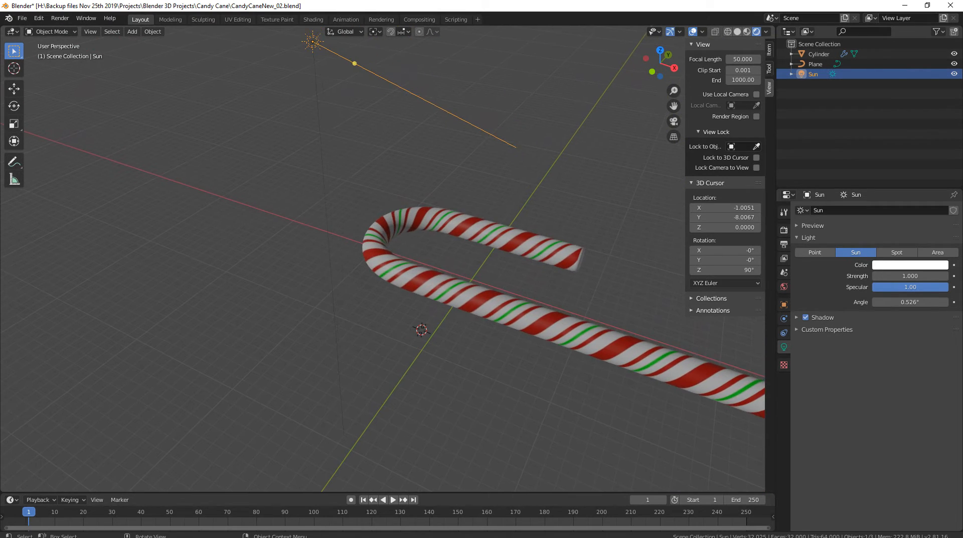
drag(355, 63, 489, 244)
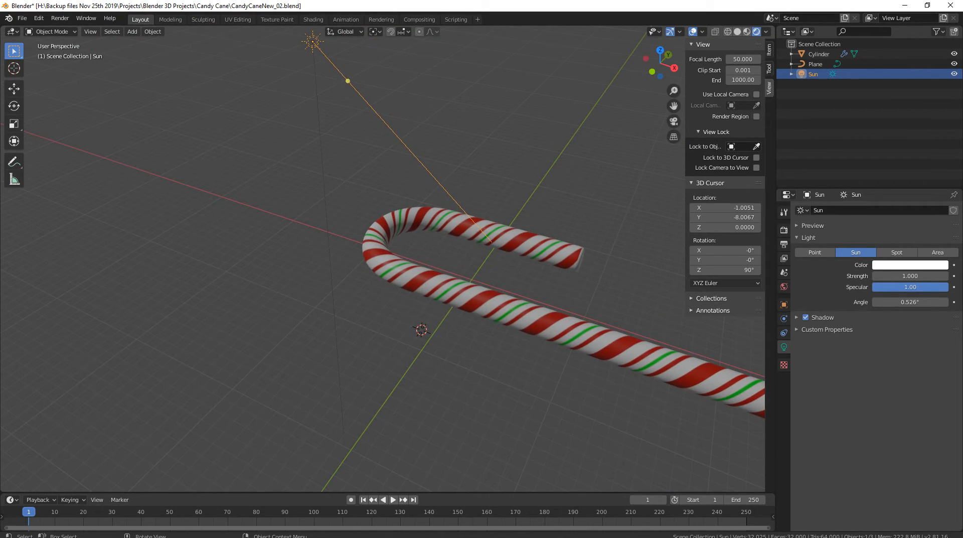
shift+middle_drag(489, 244, 444, 254)
Set both Metallic and Specular of the candy cane's material named Material to 0.643.
click(447, 245)
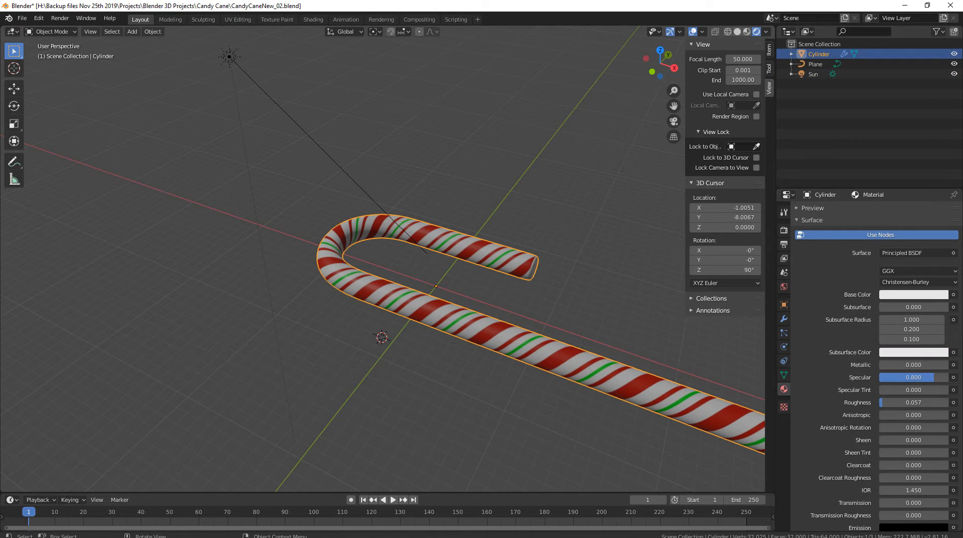
drag(940, 377, 920, 377)
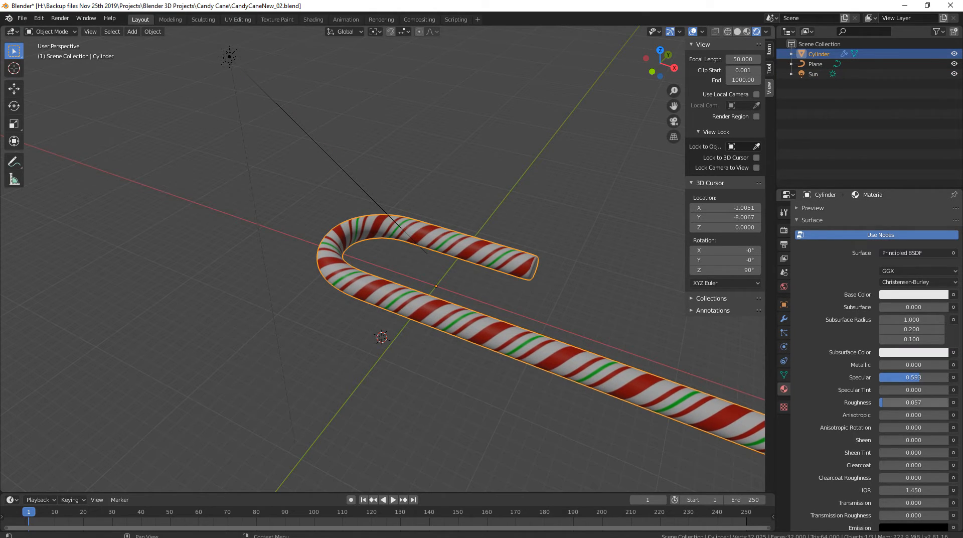
click(915, 402)
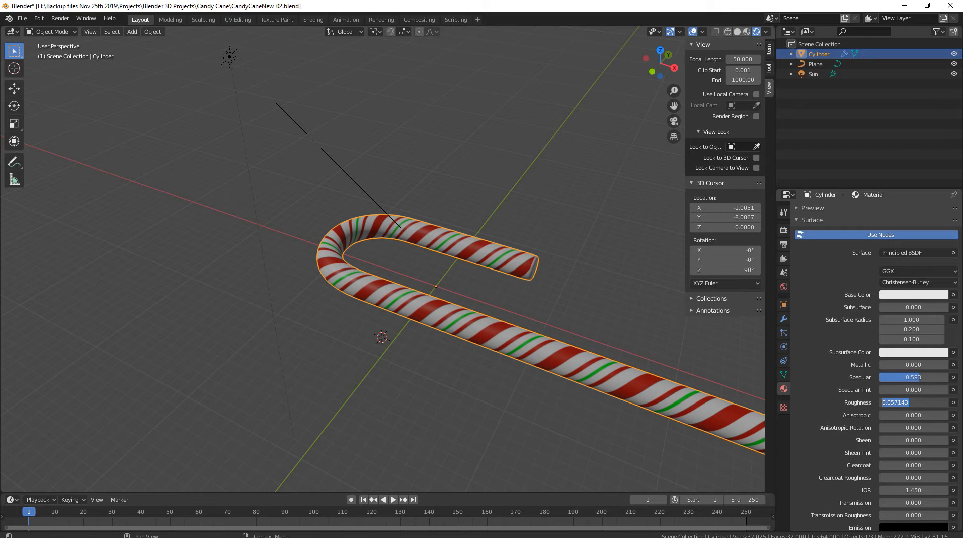
key(Escape)
middle_drag(501, 301, 467, 299)
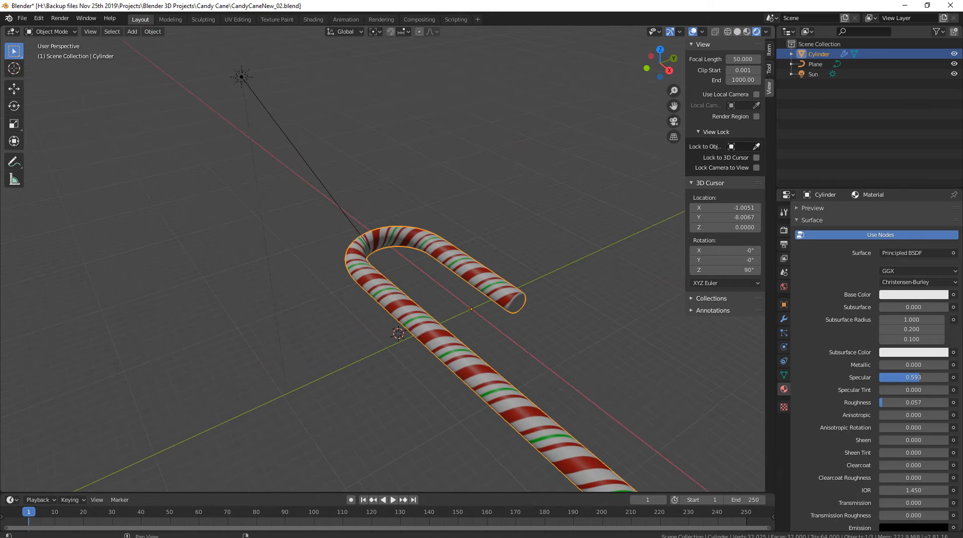
drag(897, 365, 924, 364)
scroll(921, 392, down, 6)
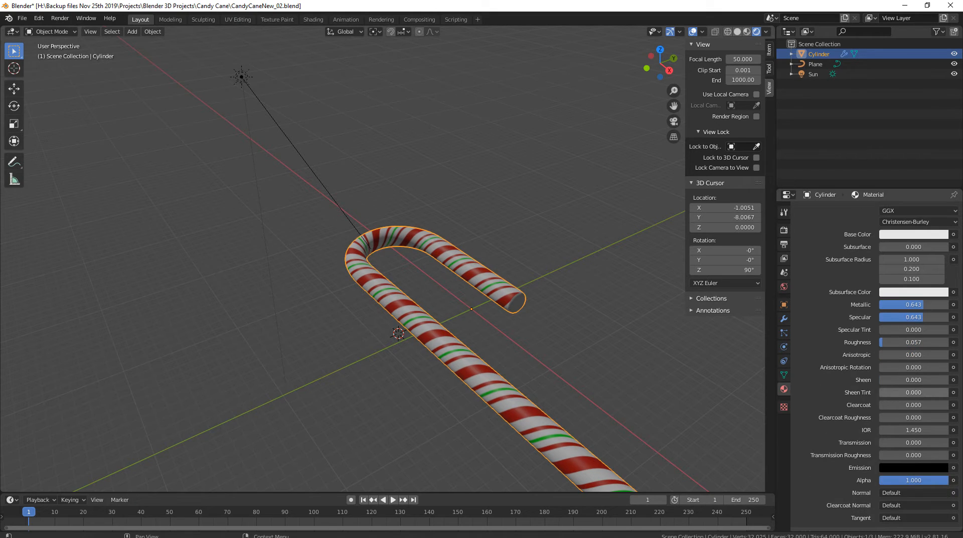
scroll(872, 351, up, 3)
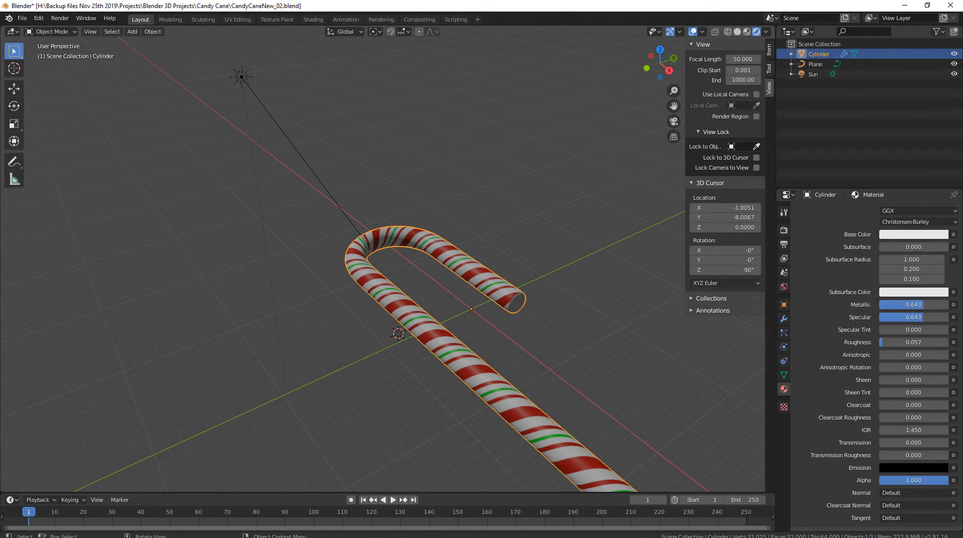
Select the Sun light and re-aim it at the bend of the candy cane's hook.
middle_drag(502, 301, 552, 251)
scroll(485, 226, down, 3)
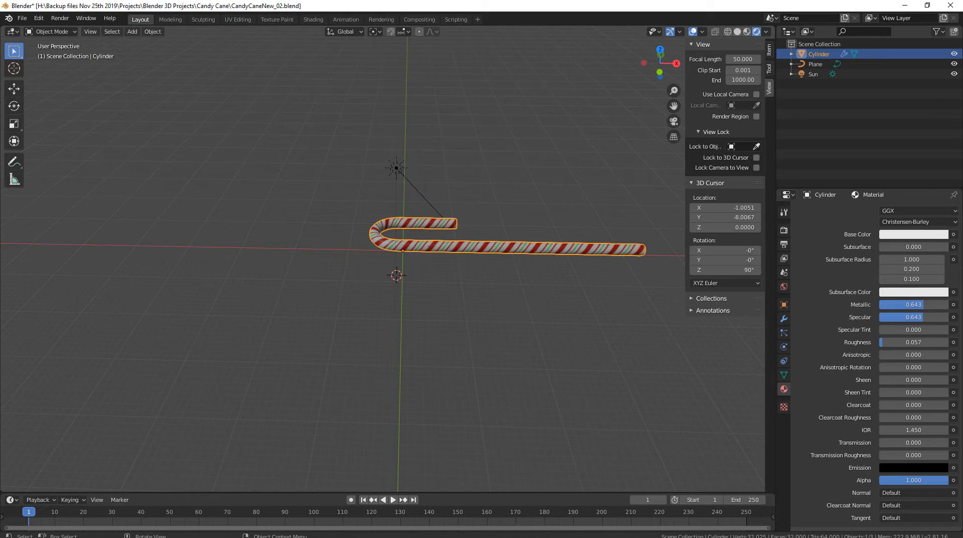
click(396, 168)
drag(424, 196, 412, 202)
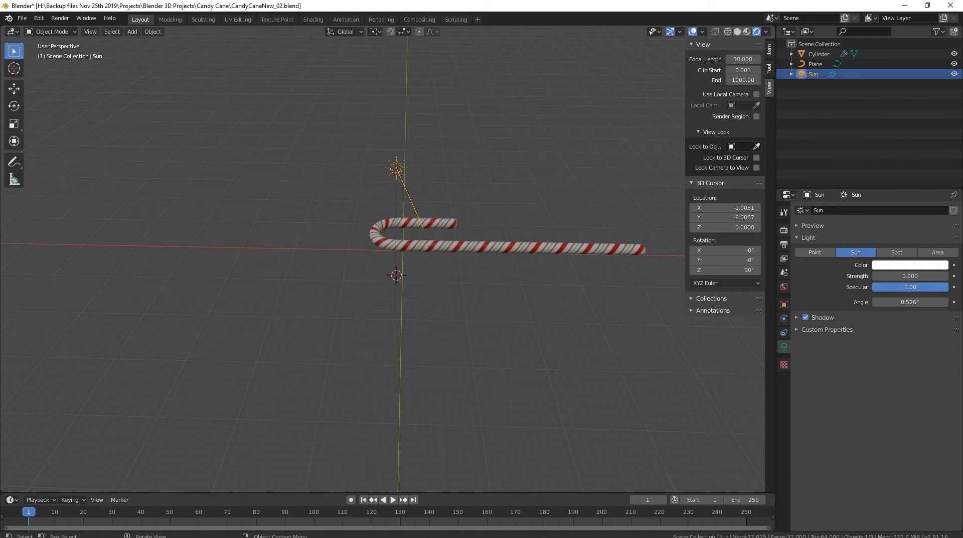
middle_drag(412, 203, 337, 221)
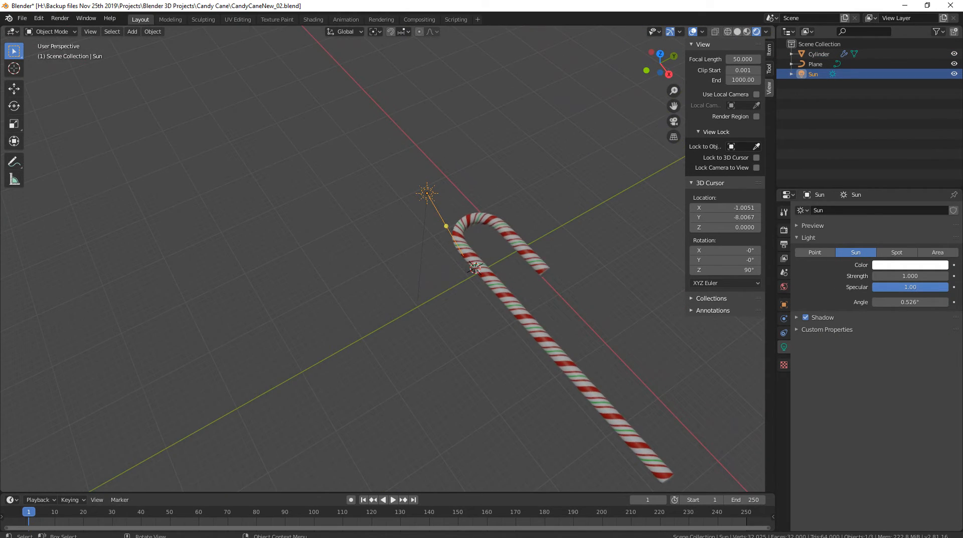
key(KP_7)
drag(411, 205, 408, 188)
middle_drag(408, 188, 305, 165)
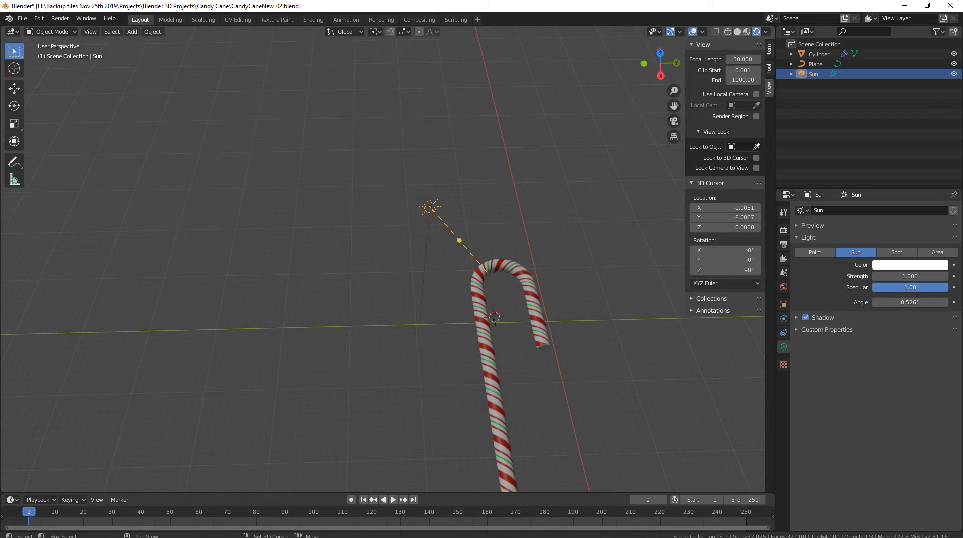
Duplicate the Sun light along Y to the opposite side of the candy cane and aim the copy back toward the cane.
key(shift+d)
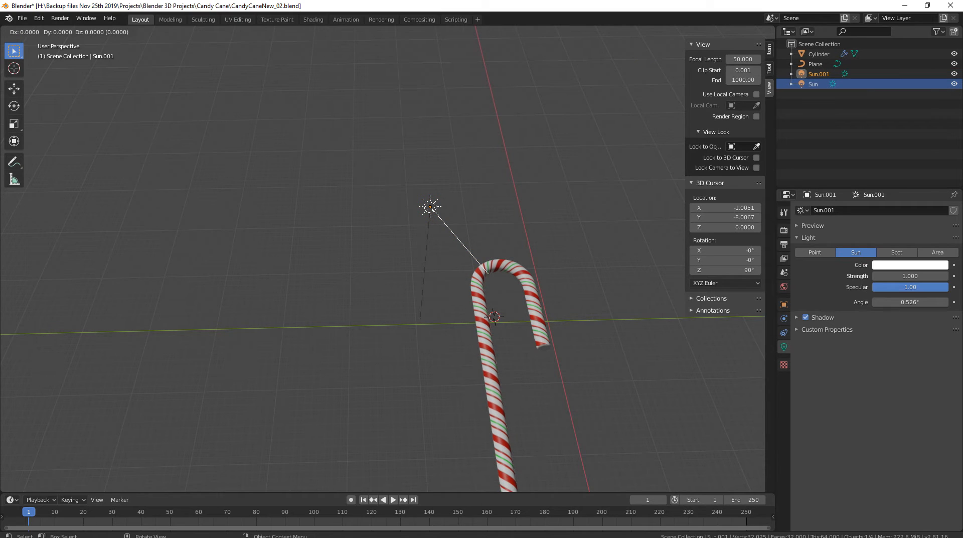
key(y)
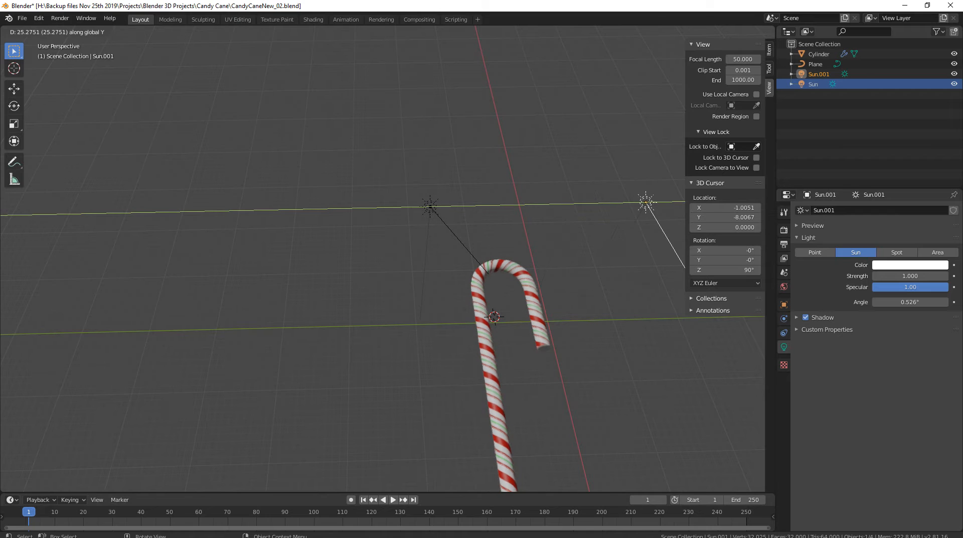
key(Return)
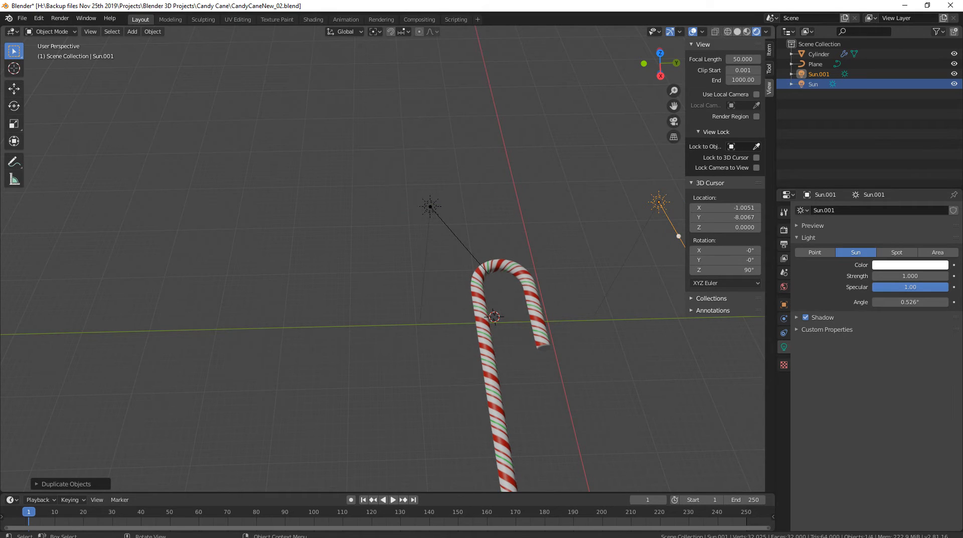
drag(678, 236, 589, 284)
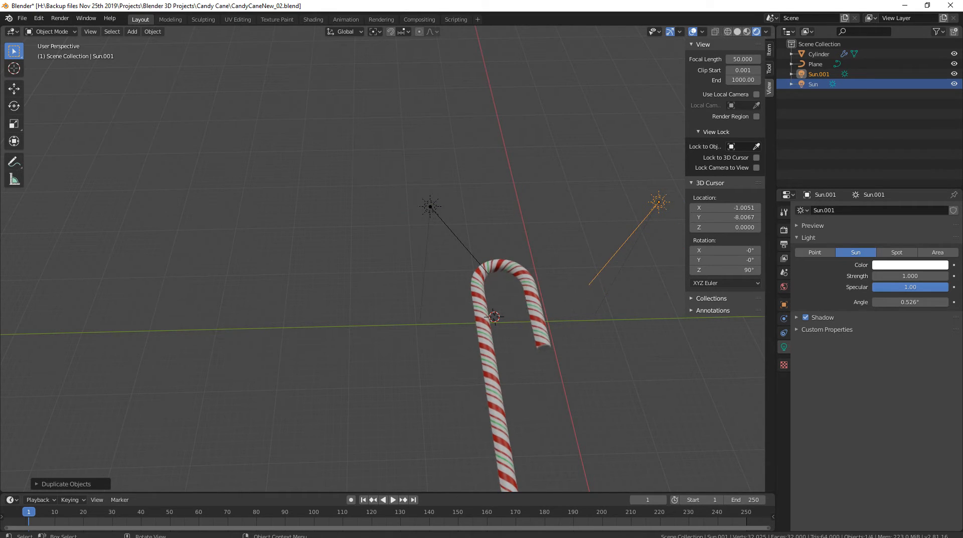
Re-aim the Sun.001 light at the short arm of the candy cane's hook in top view.
middle_drag(589, 284, 649, 295)
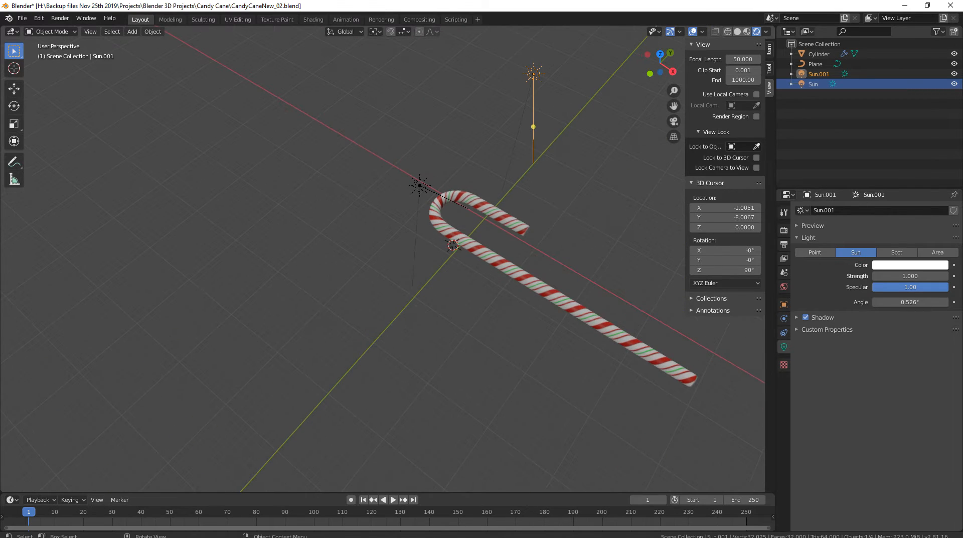
key(KP_7)
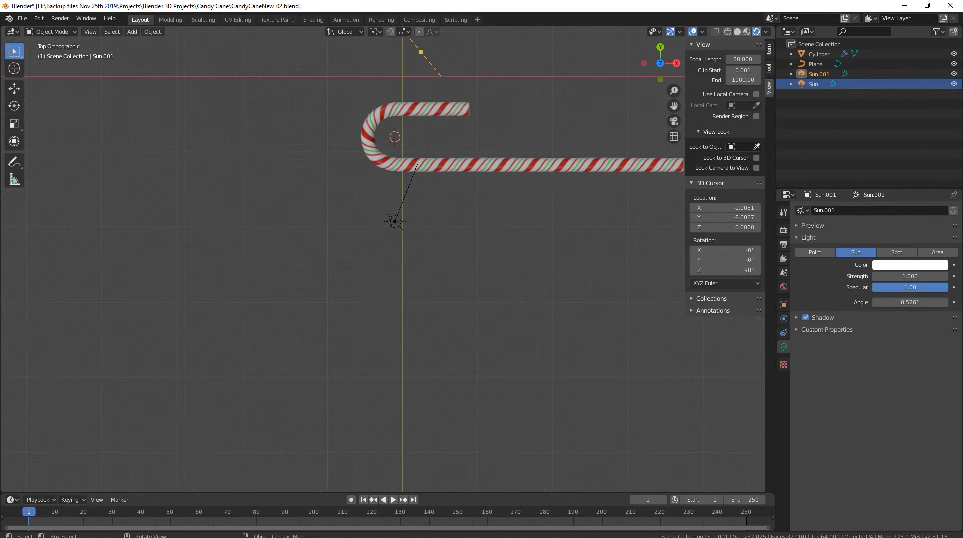
shift+middle_drag(436, 145, 457, 301)
mouse_move(441, 207)
mouse_down()
mouse_move(435, 247)
mouse_move(423, 254)
mouse_move(434, 257)
mouse_up()
Change the Sun.001 light's color to blue with hue 0.602, saturation 0.848 and value 1.000.
click(896, 265)
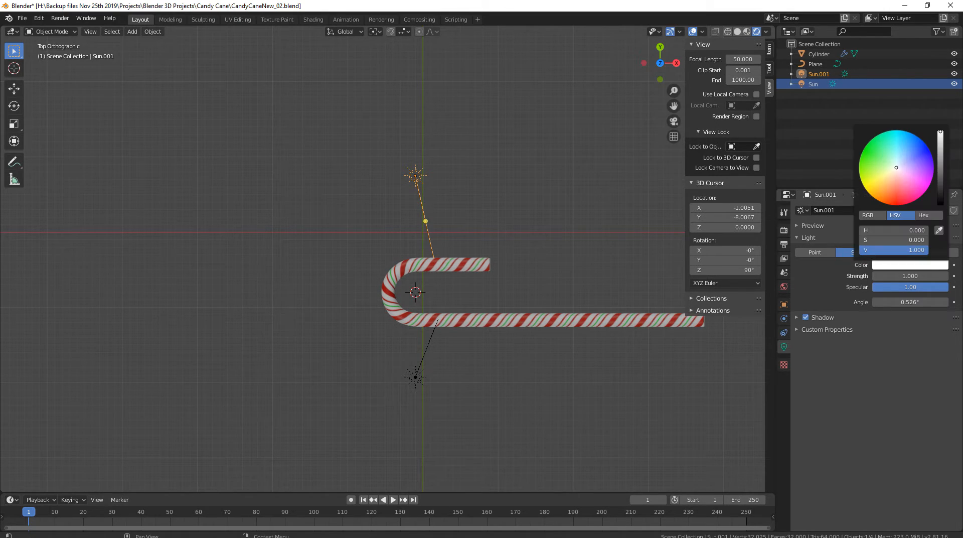
drag(896, 168, 915, 142)
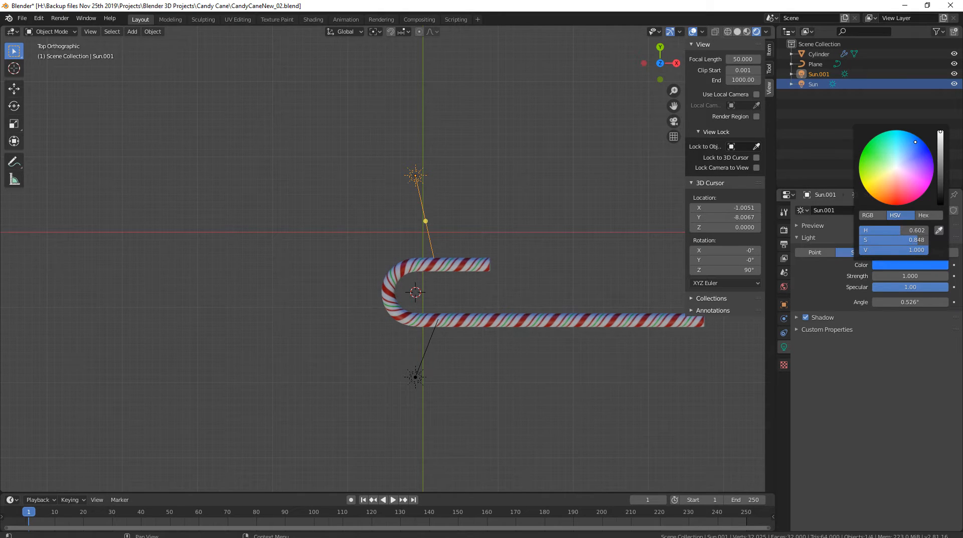
middle_drag(481, 321, 452, 190)
scroll(430, 253, up, 3)
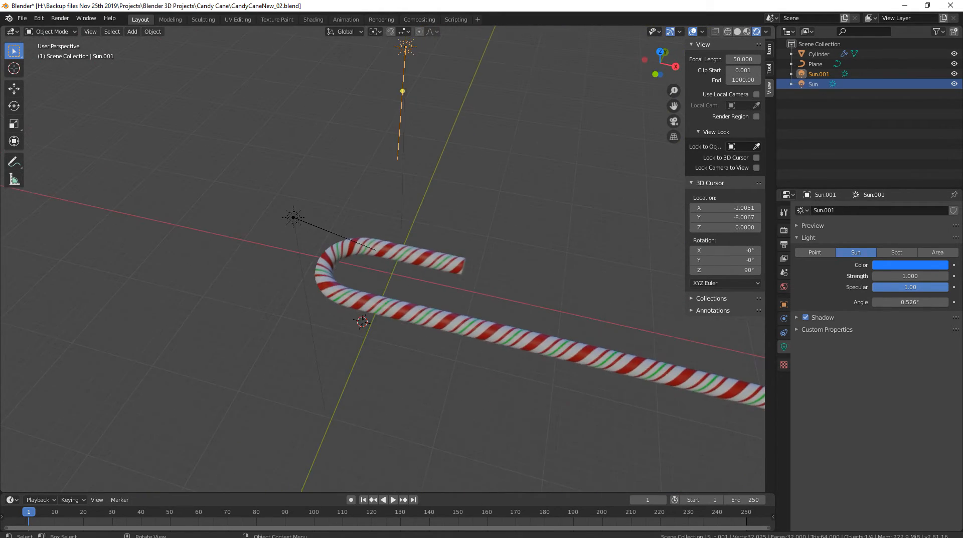
scroll(452, 191, up, 2)
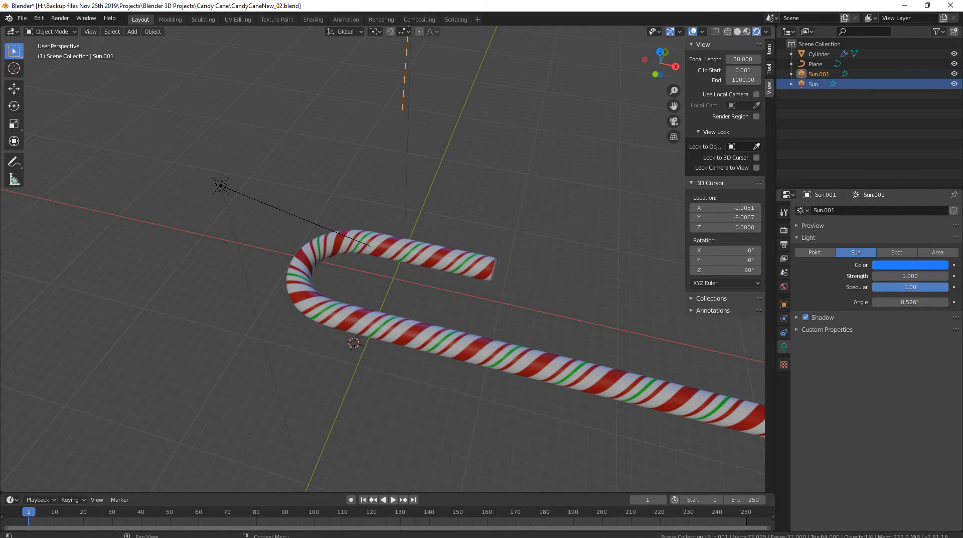
Raise the strength of the blue Sun.001 light to 5.130.
click(901, 264)
drag(901, 276, 942, 276)
middle_drag(471, 281, 407, 291)
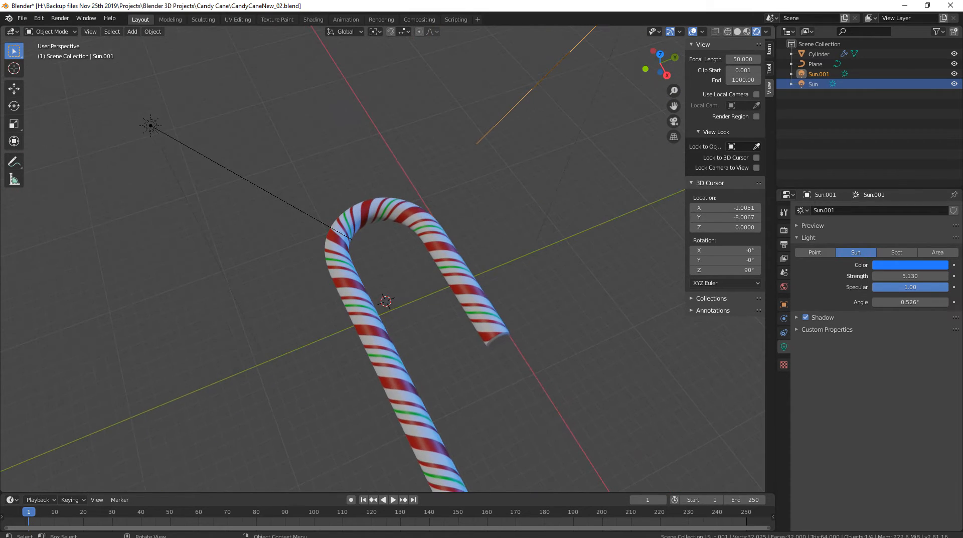
Select the white Sun light and raise its strength to 1.880.
click(150, 126)
mouse_move(908, 276)
mouse_down()
mouse_move(927, 276)
mouse_move(913, 276)
mouse_up()
middle_drag(481, 291, 477, 198)
scroll(531, 256, down, 2)
mouse_move(478, 198)
middle_down()
mouse_move(451, 213)
mouse_move(486, 171)
mouse_move(462, 250)
mouse_move(482, 215)
middle_up()
scroll(452, 213, up, 2)
Set the candy cane's white material to Metallic 0.121, Specular 0.950 and Roughness 0.264.
click(458, 221)
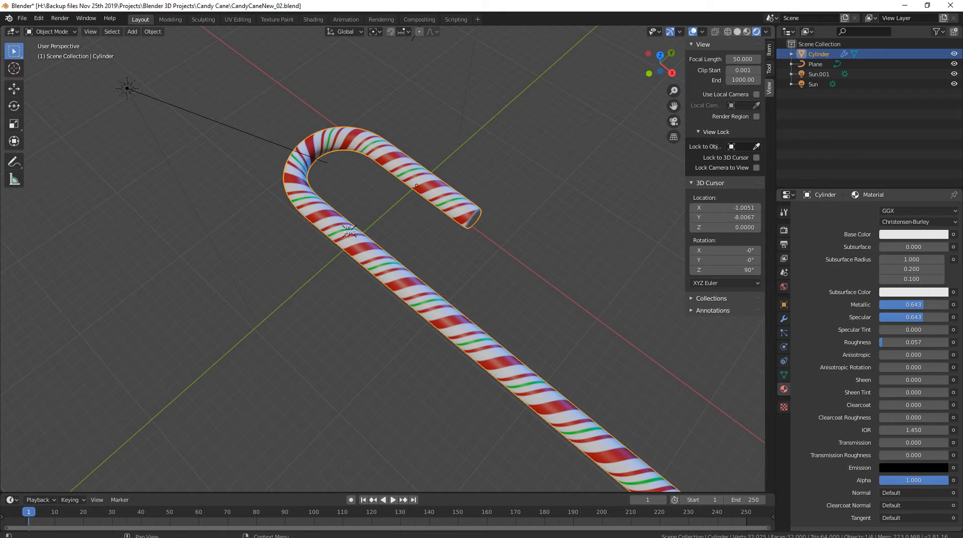
mouse_move(902, 342)
mouse_down()
mouse_move(928, 342)
mouse_move(944, 317)
mouse_move(887, 304)
mouse_up()
scroll(913, 326, up, 1)
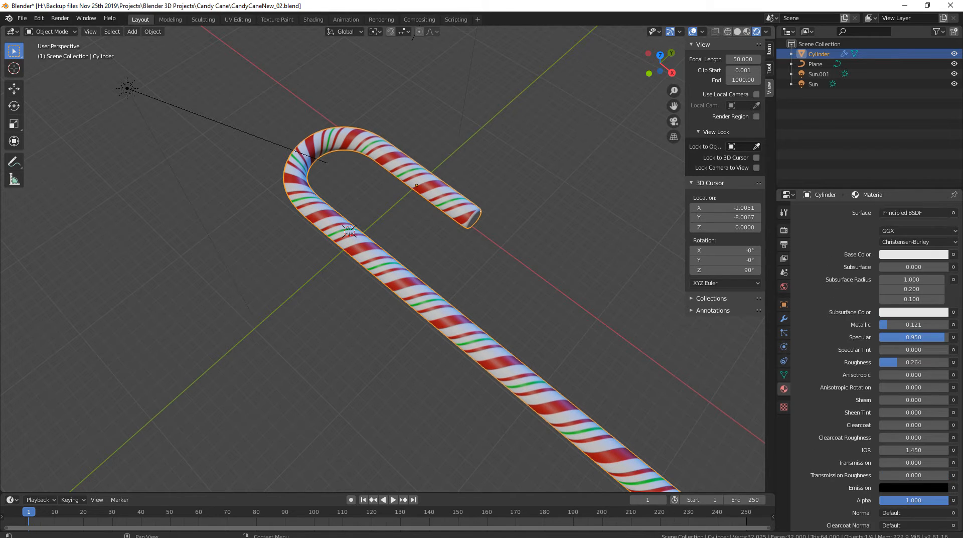
Lower the Metallic value of the candy cane's white material to 0.029.
middle_drag(431, 301, 381, 271)
scroll(451, 265, down, 2)
key(Tab)
scroll(424, 276, up, 2)
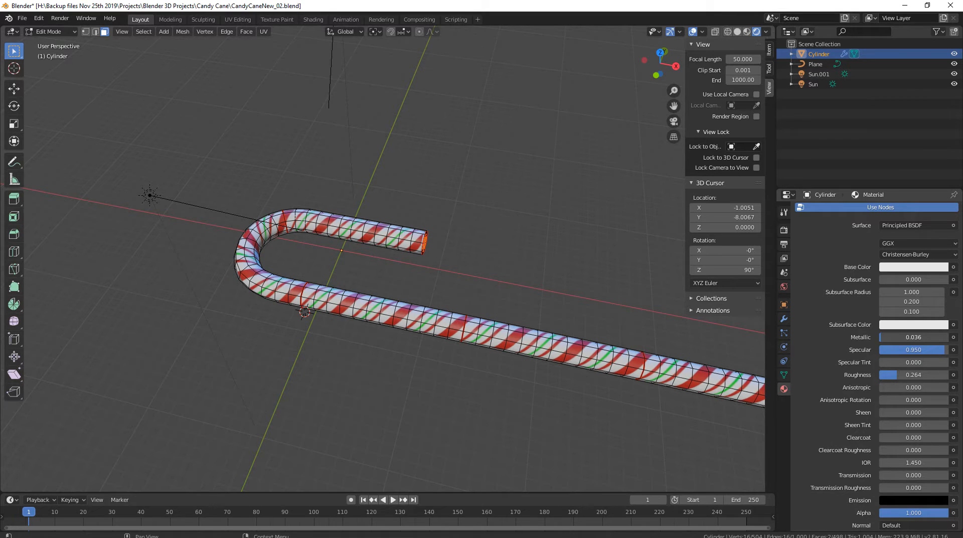
drag(913, 337, 912, 337)
middle_drag(481, 281, 531, 220)
key(Tab)
scroll(451, 293, down, 2)
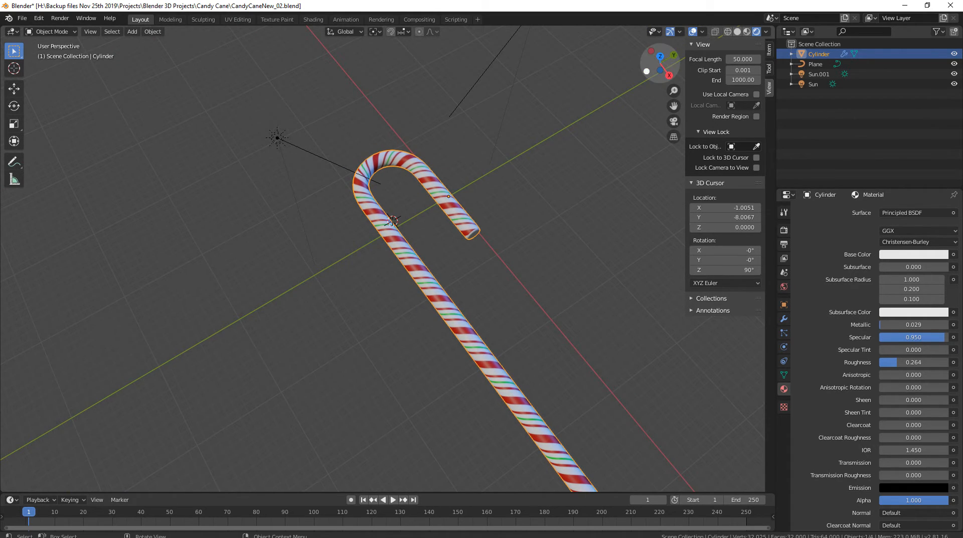
Select the white Sun light and set its strength to 1.580.
middle_drag(581, 146, 582, 178)
click(812, 85)
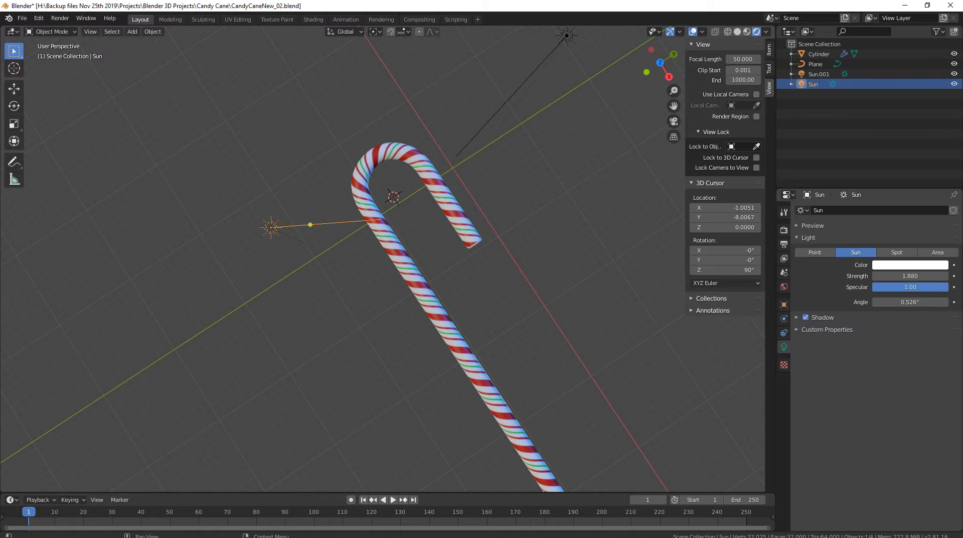
drag(912, 275, 904, 276)
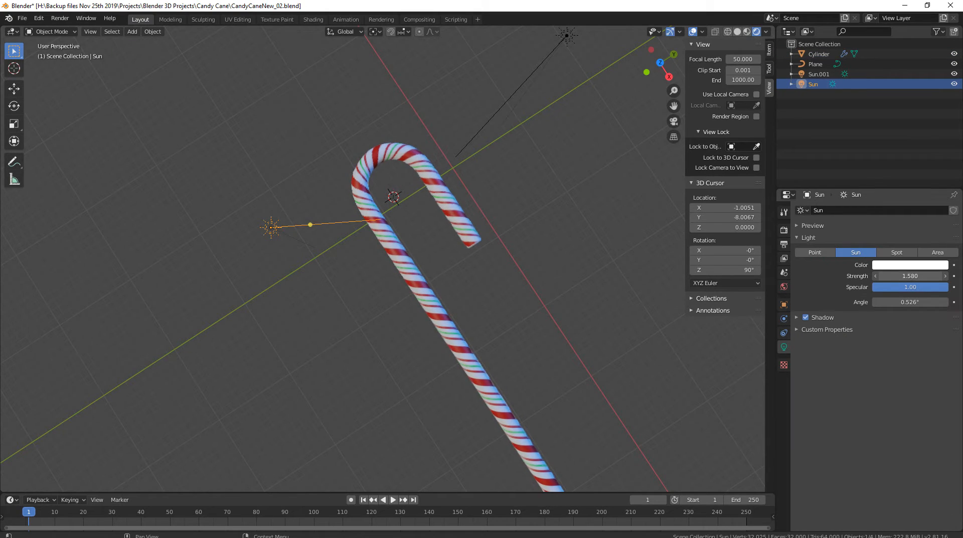
Set the strength of the blue Sun.001 light to 10 and check the candy cane from different angles.
click(819, 74)
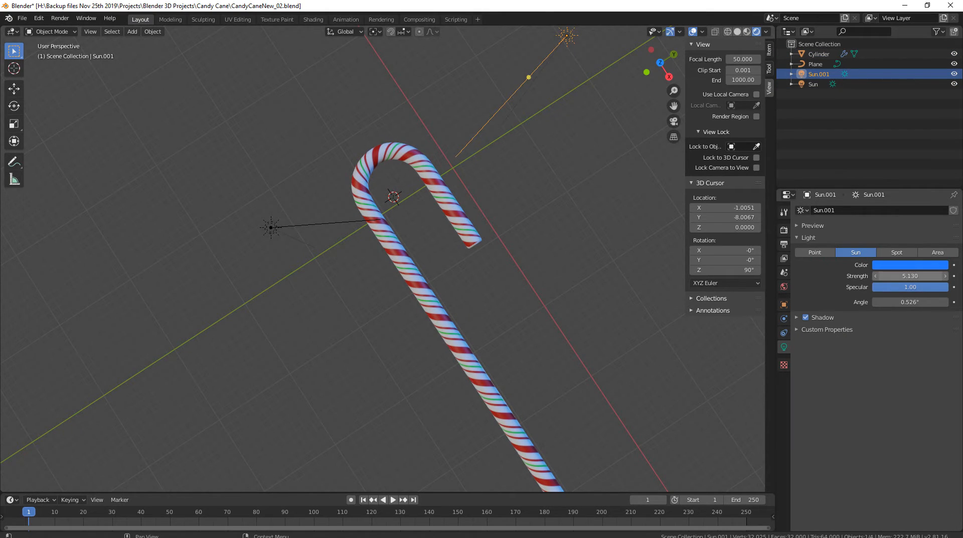
drag(910, 276, 958, 276)
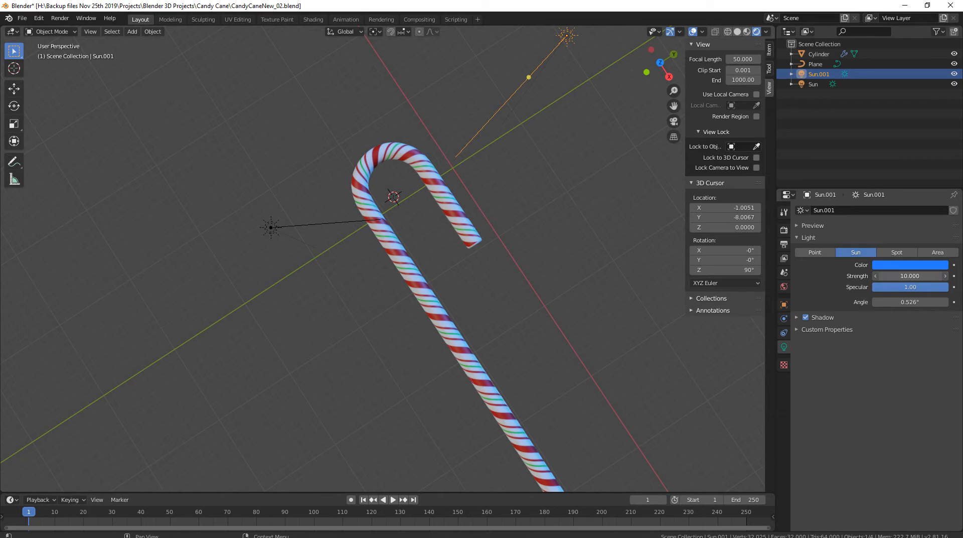
middle_drag(521, 260, 432, 271)
scroll(527, 251, down, 2)
scroll(502, 251, up, 3)
scroll(494, 216, down, 2)
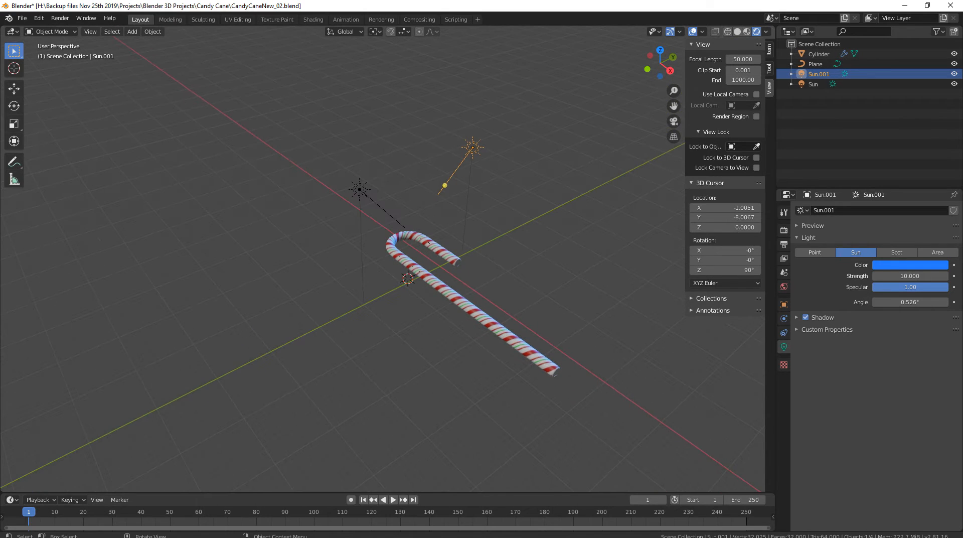
Try to render an image of the candy cane scene.
click(60, 19)
click(81, 29)
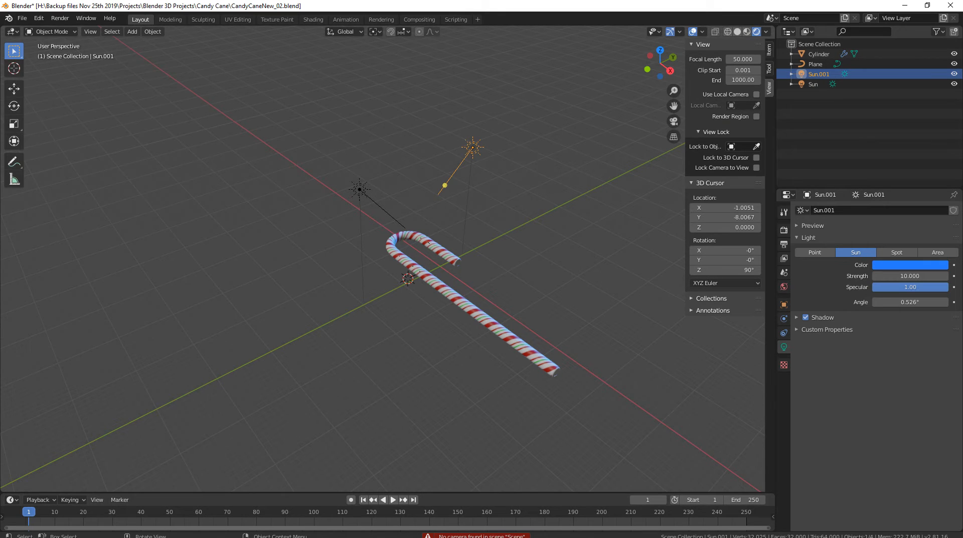
Switch to top view and set the 3D cursor's X and Y location to 0.
key(KP_7)
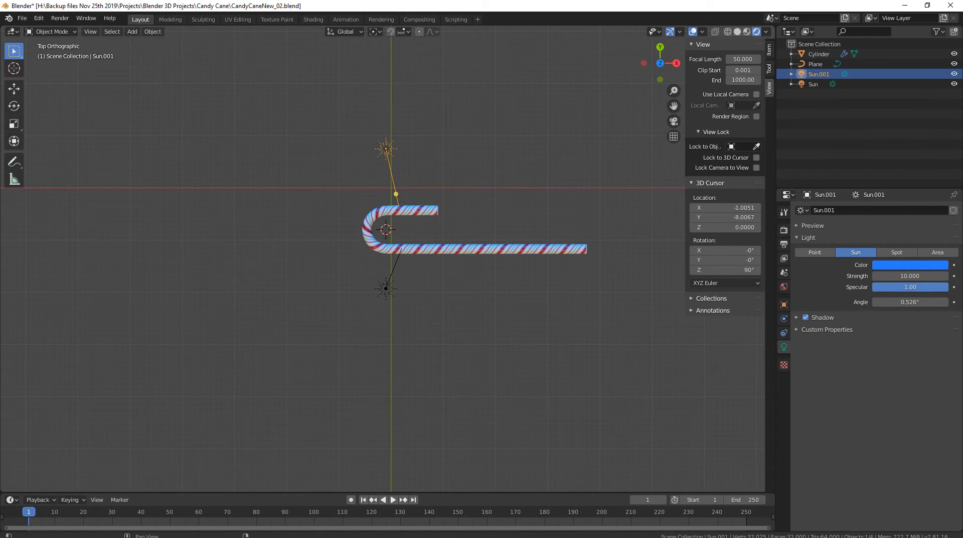
click(769, 49)
click(769, 88)
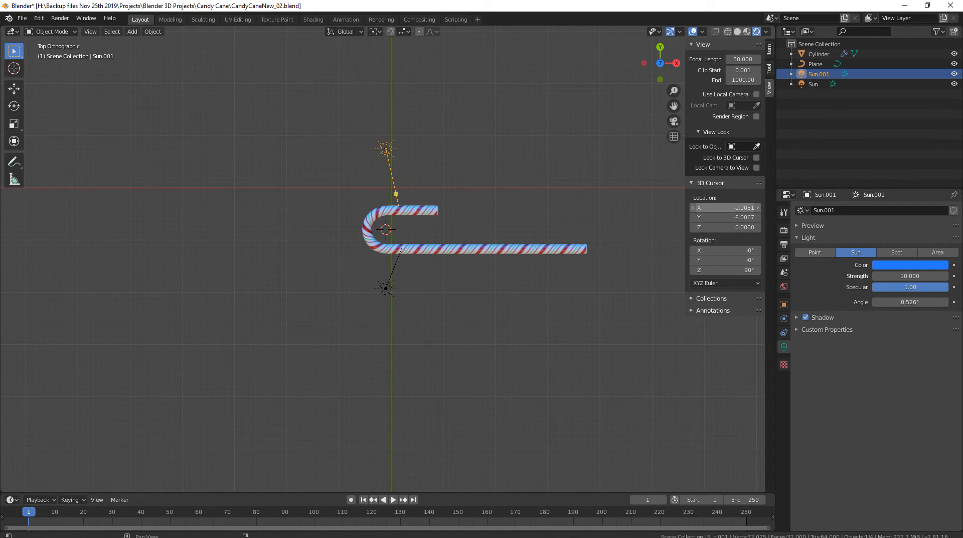
click(725, 207)
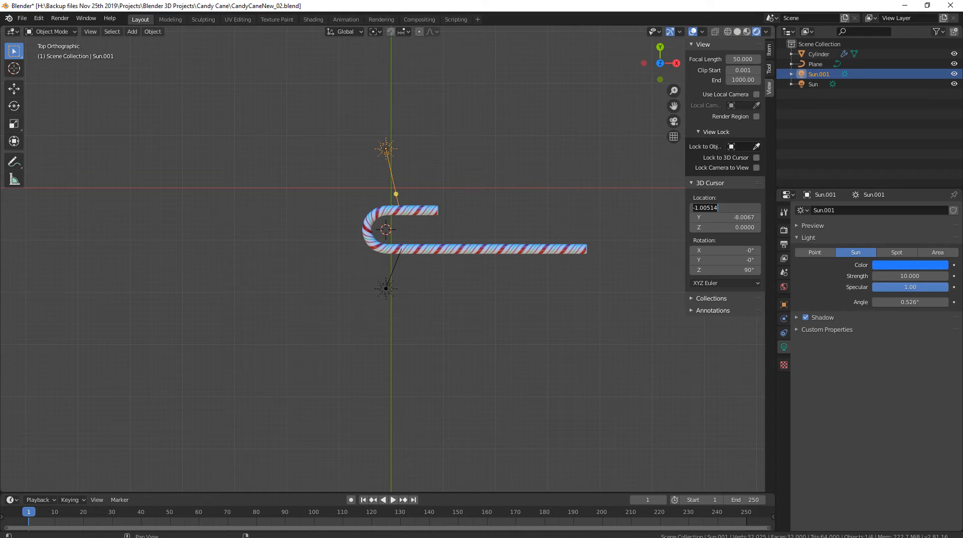
text(0)
key(Tab)
text(0)
key(Tab)
key(Return)
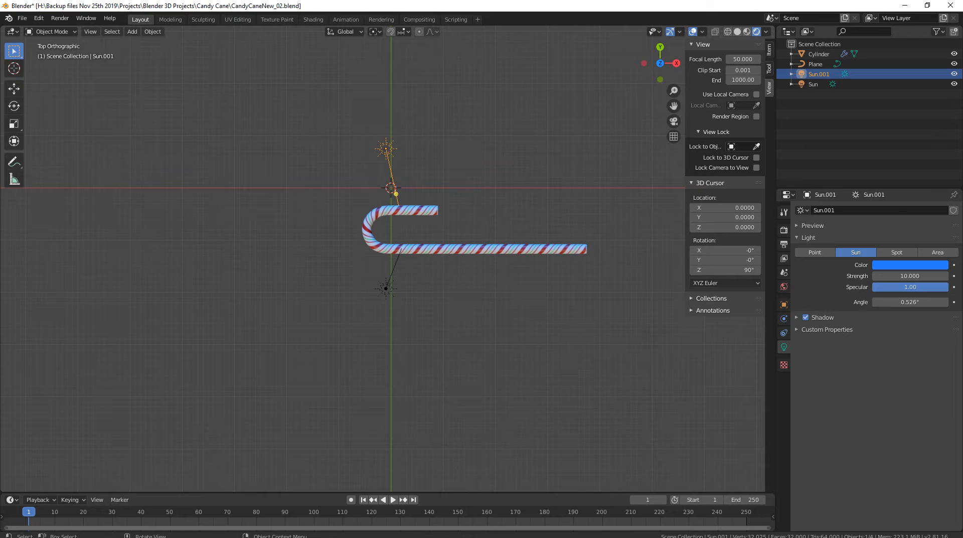
Place the 3D cursor near the X axis at about X -5.93 with the Cursor tool, then return to the selection tool.
scroll(387, 259, up, 3)
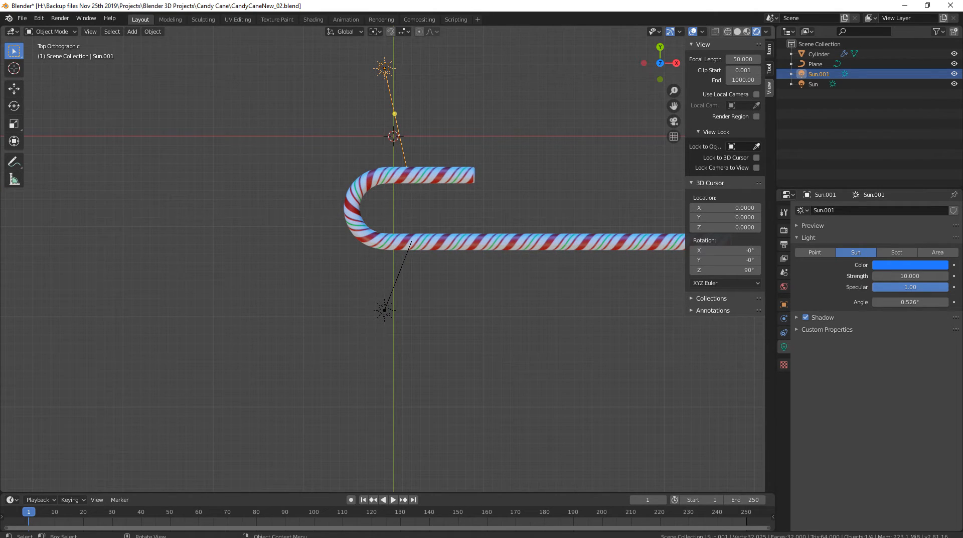
click(14, 68)
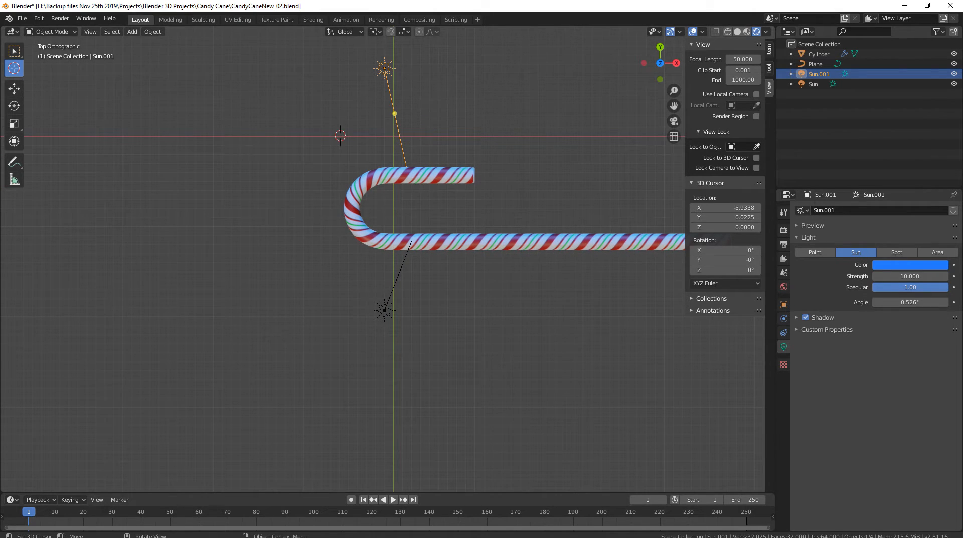
click(725, 208)
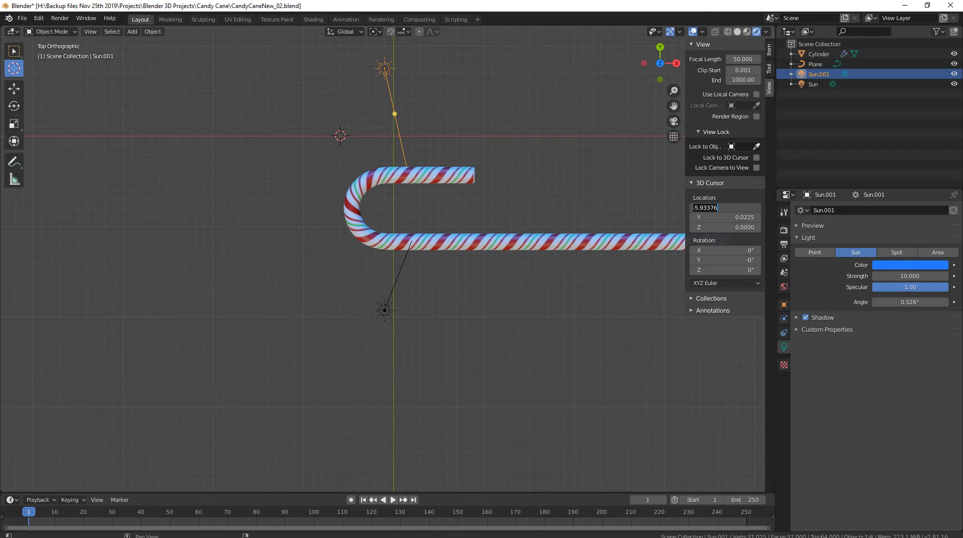
click(14, 50)
click(14, 51)
Reset the 3D cursor's X, Y and Z location to 0.
click(725, 208)
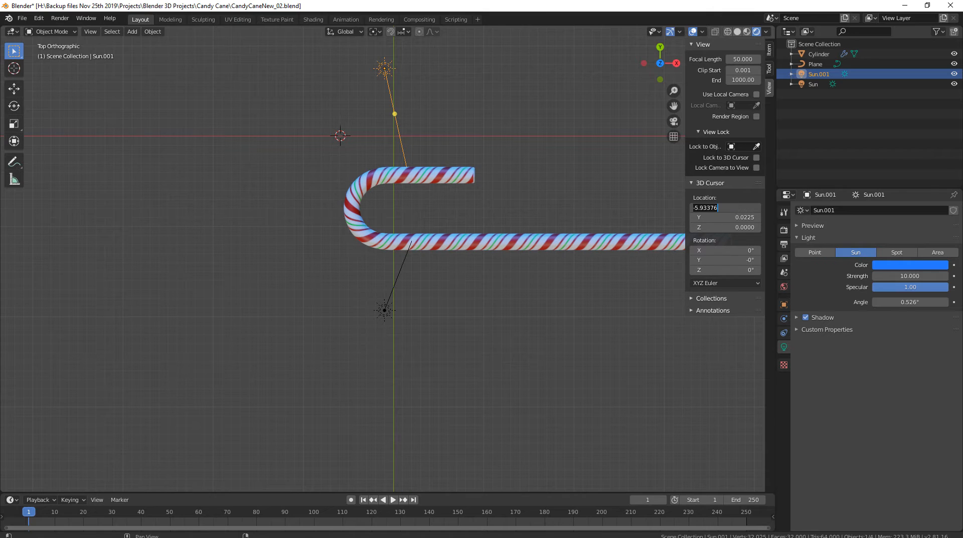
text(0)
key(Tab)
text(0)
key(Tab)
text(0)
key(Return)
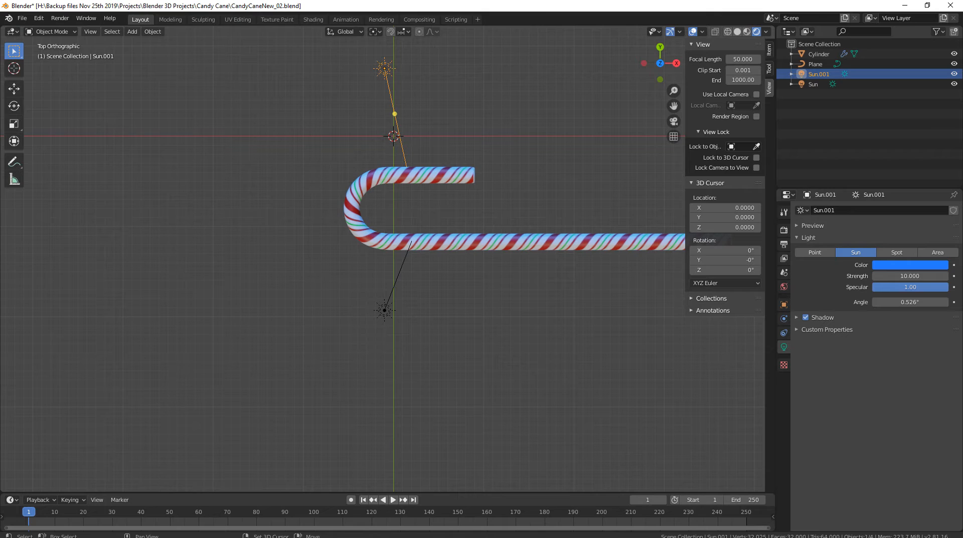
Add a camera at the world origin and bring it into view together with the candy cane.
key(shift+a)
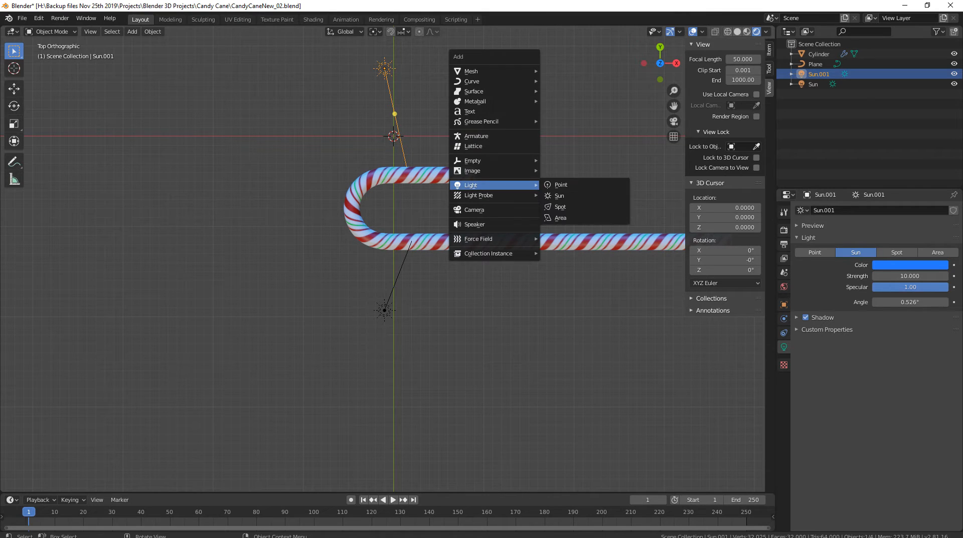
click(474, 210)
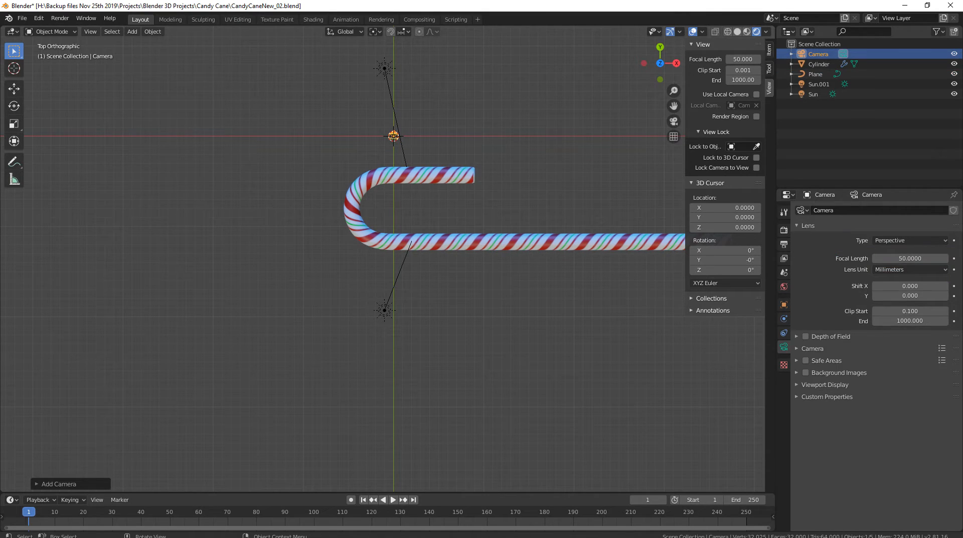
middle_drag(474, 210, 569, 157)
shift+middle_drag(351, 226, 451, 192)
key(KP_Decimal)
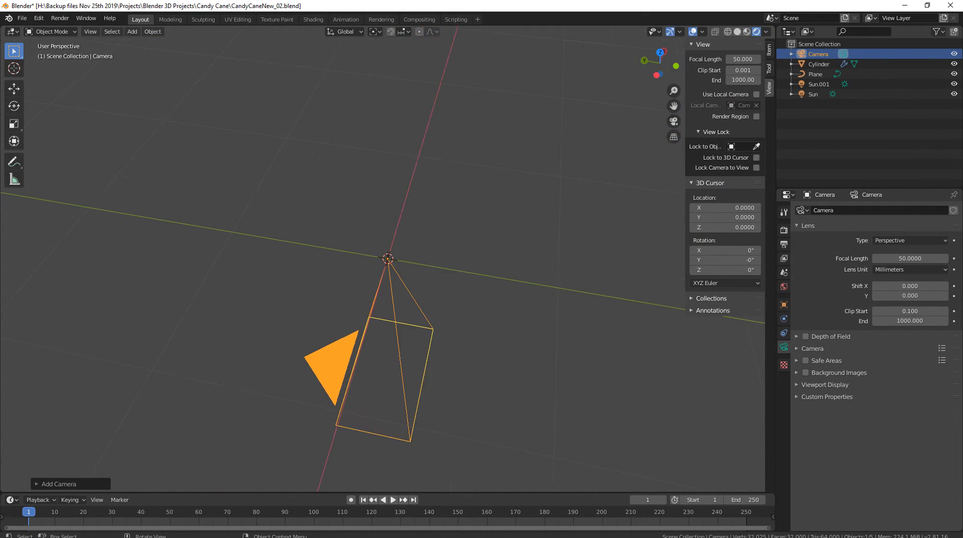
scroll(387, 301, down, 3)
scroll(388, 301, down, 12)
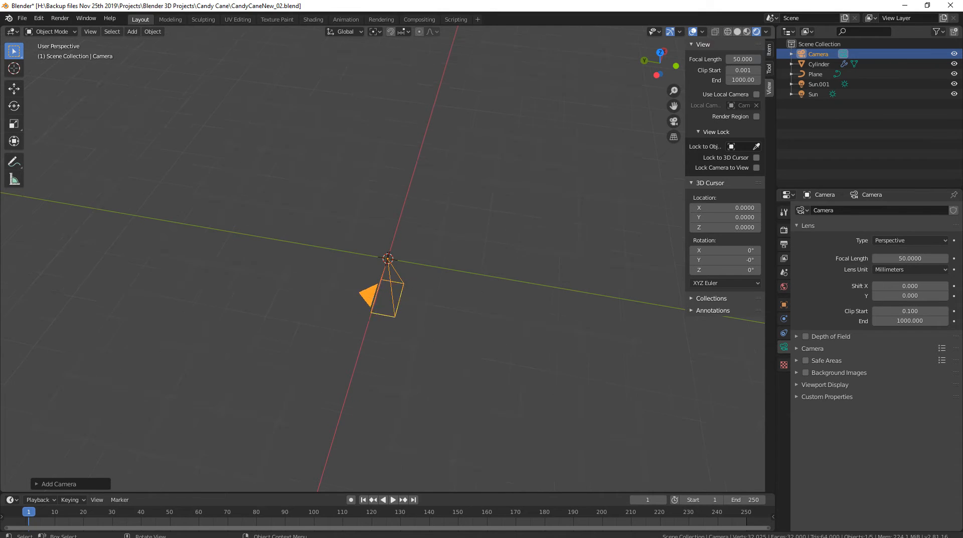
middle_drag(426, 251, 326, 248)
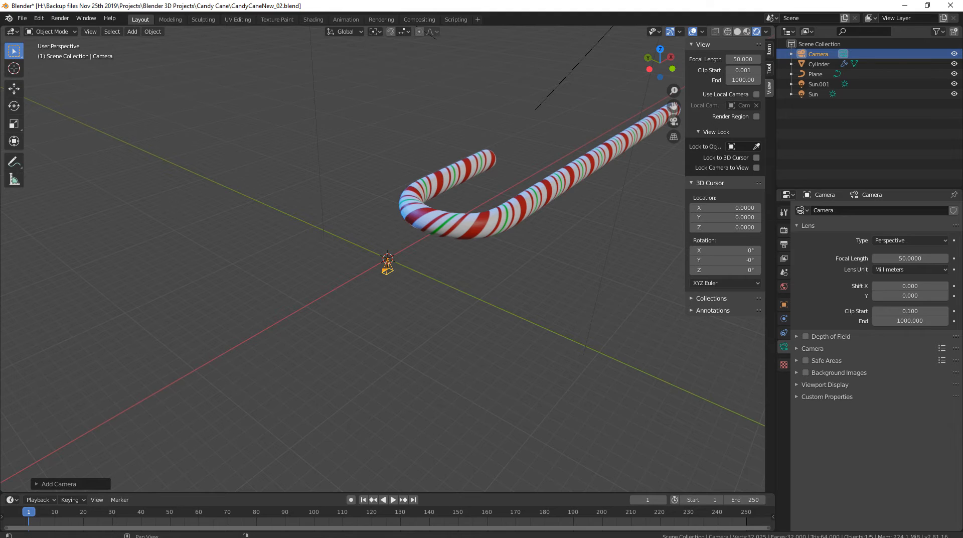
Set the camera's X rotation to 90°.
click(769, 49)
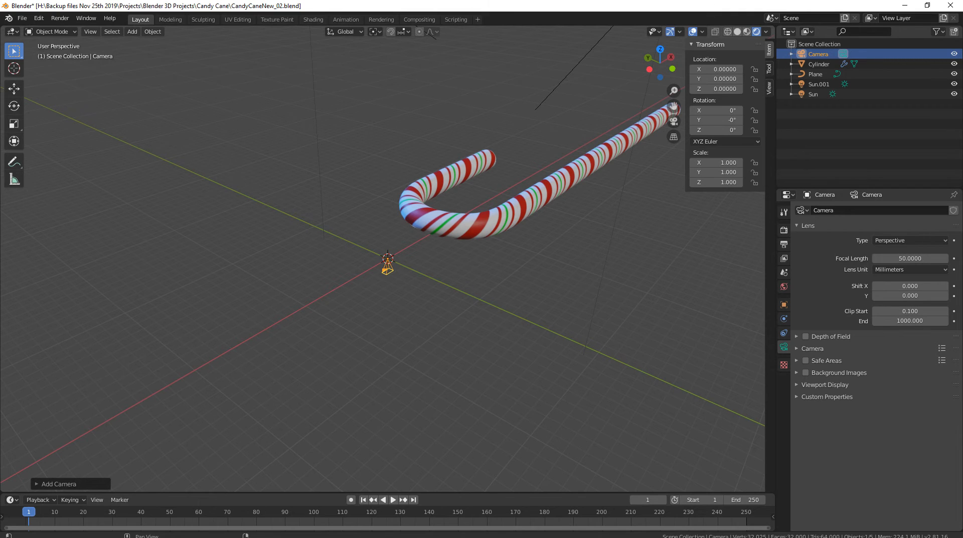
click(716, 110)
text(90)
key(Return)
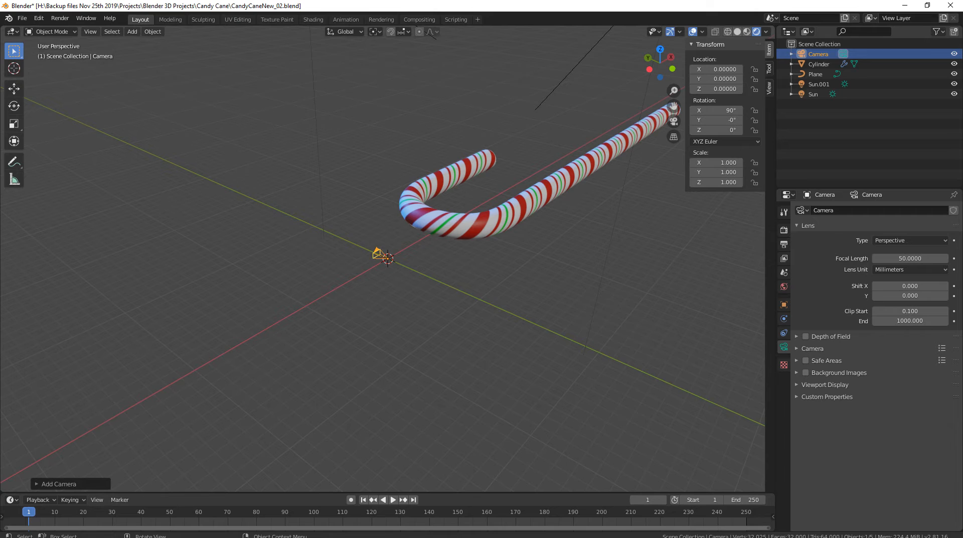
Raise the camera along Z to about 16.08 above the candy cane.
key(g)
key(z)
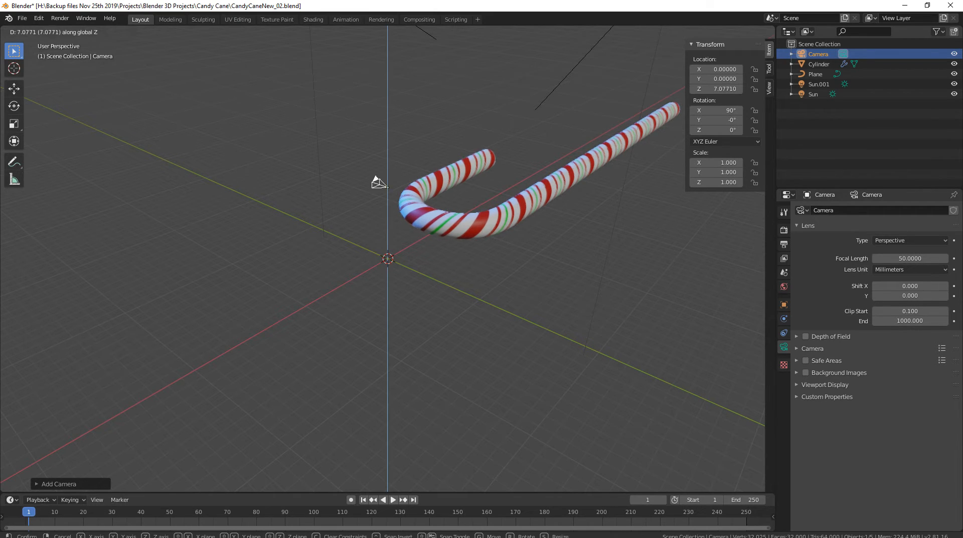
click(380, 78)
middle_drag(379, 78, 299, 85)
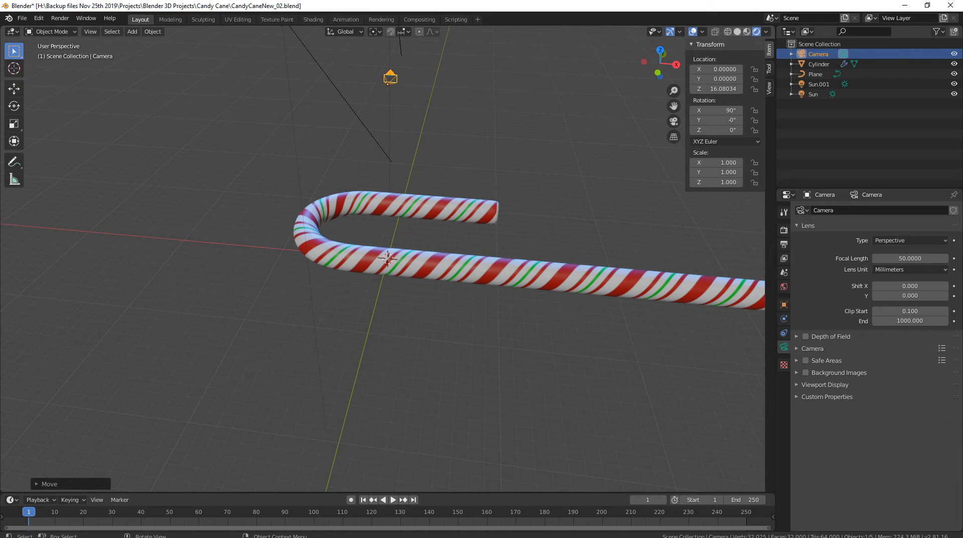
Move the camera along Y to about -26.02, in front of the candy cane.
key(g)
key(y)
click(287, 296)
middle_drag(287, 296, 308, 294)
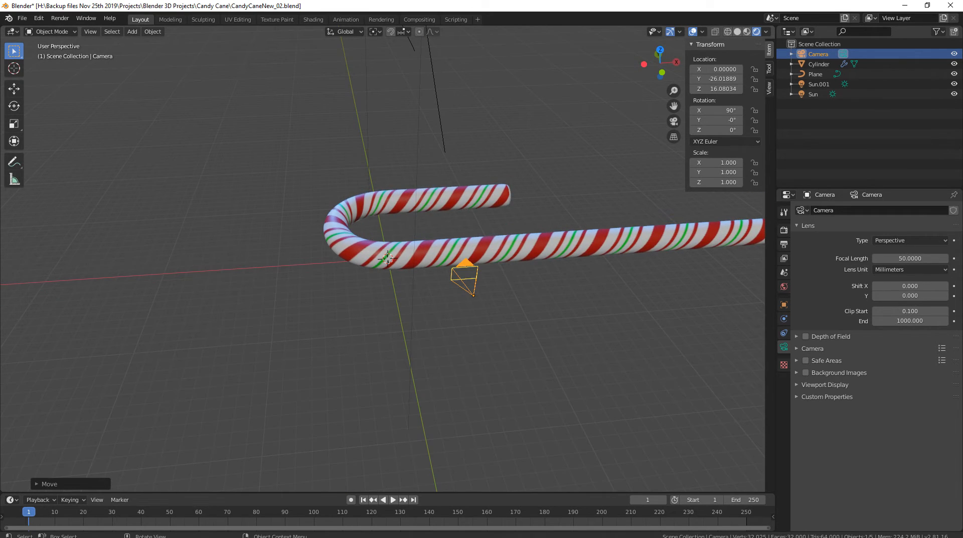
Look through the camera with its full frame and the candy cane in view.
key(KP_0)
key(KP_0)
key(KP_0)
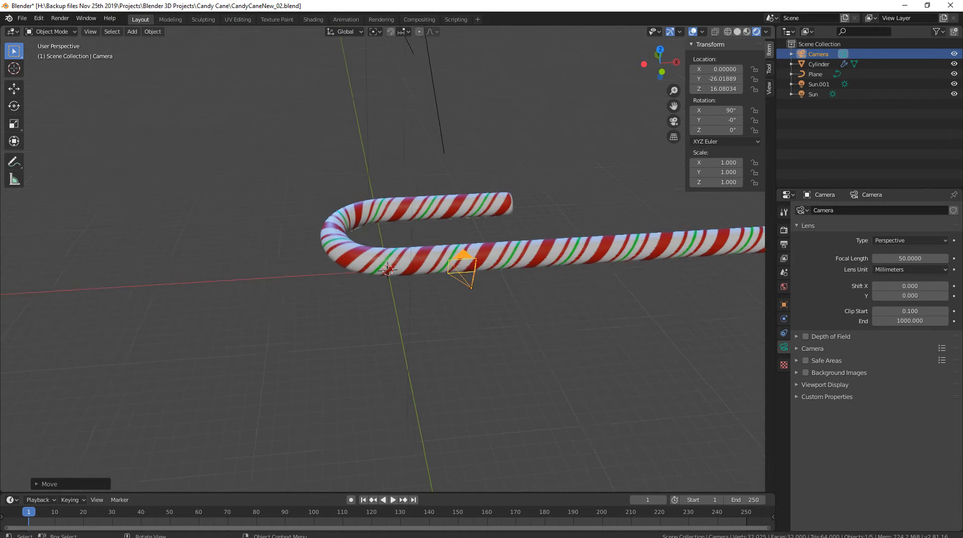
key(KP_0)
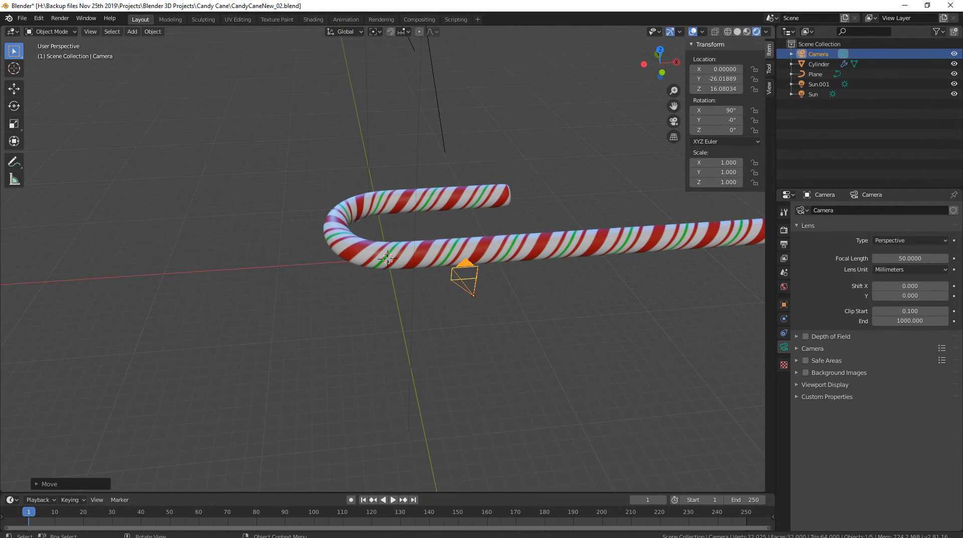
key(KP_0)
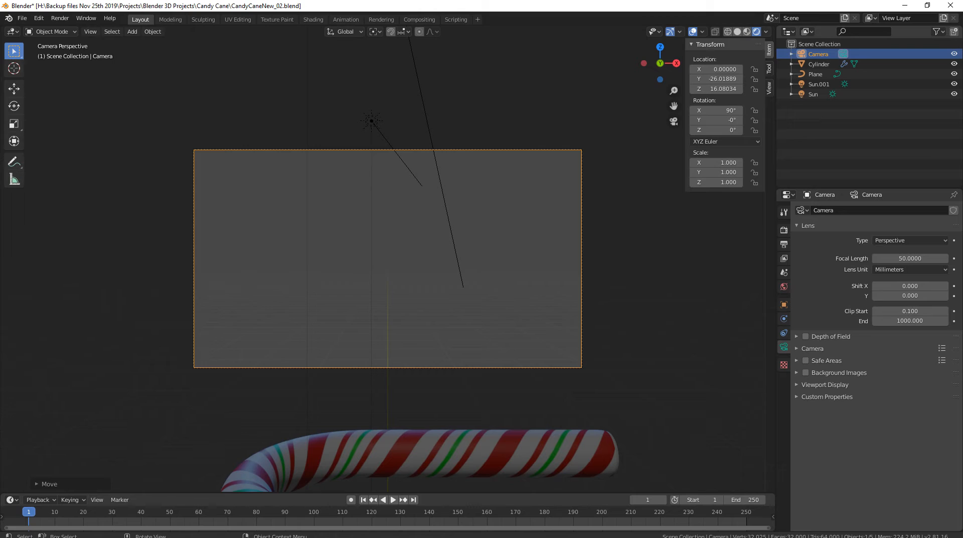
scroll(387, 258, down, 2)
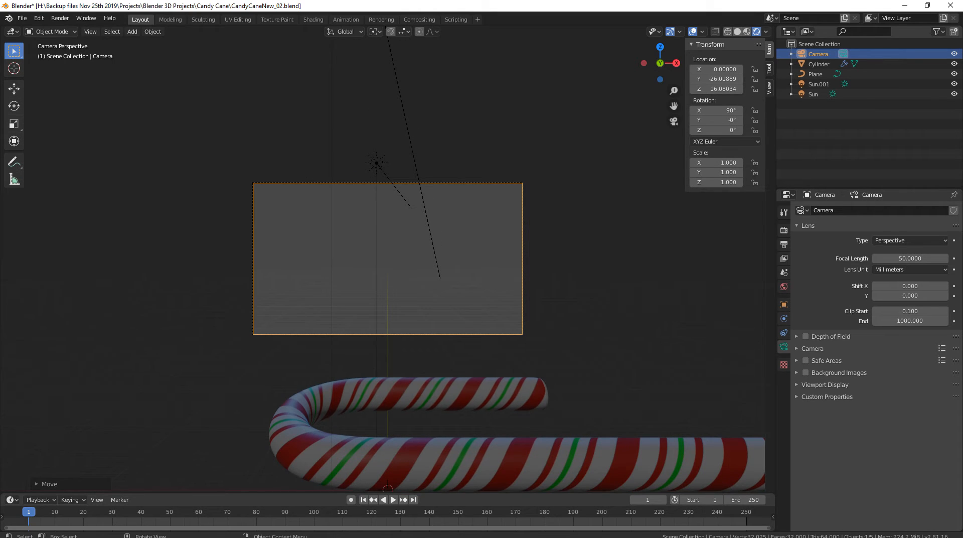
key(KP_0)
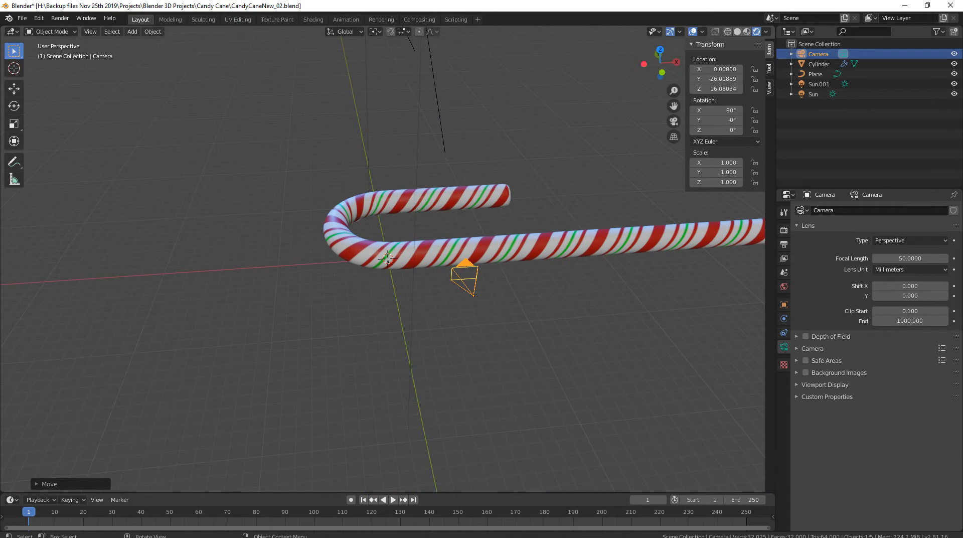
key(KP_0)
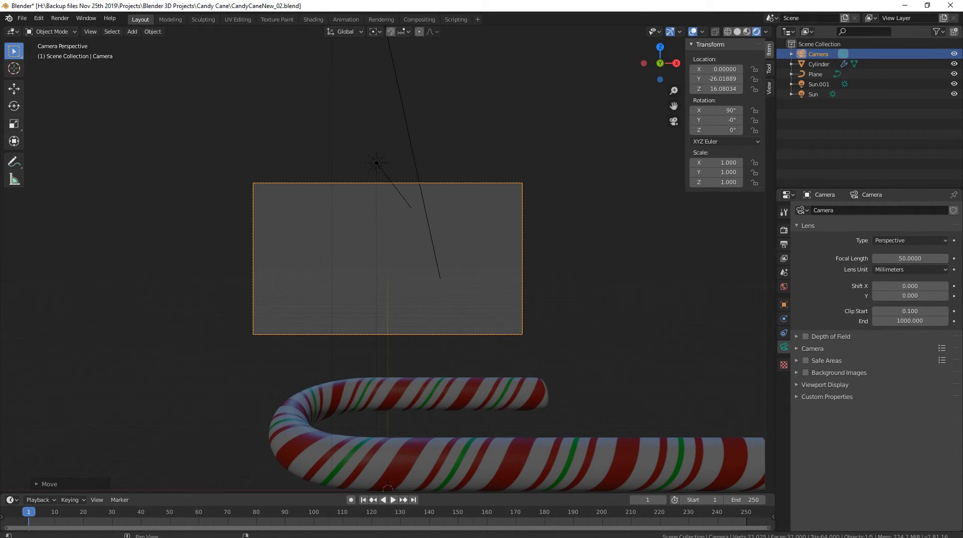
Turn on Lock Camera to View and deselect the camera.
click(769, 88)
click(769, 49)
click(768, 68)
click(768, 88)
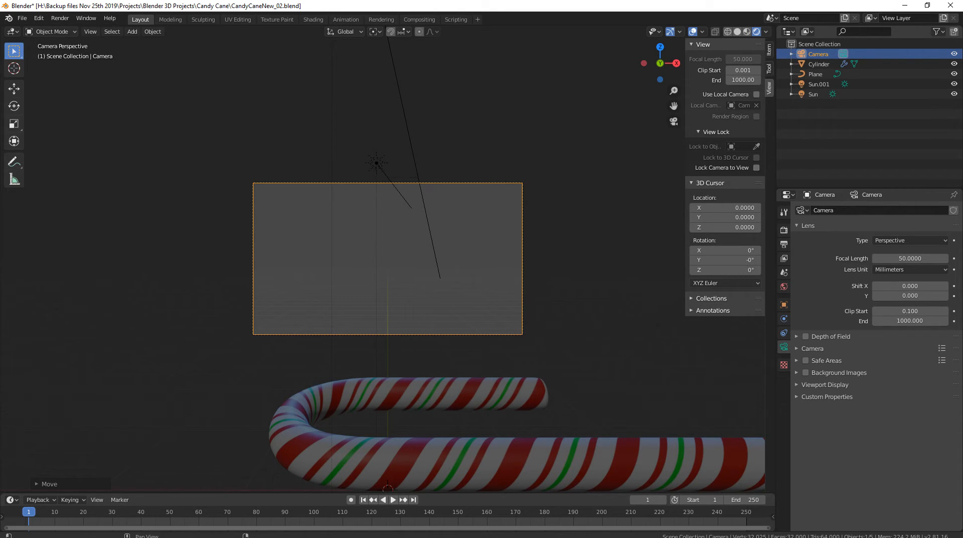
click(756, 167)
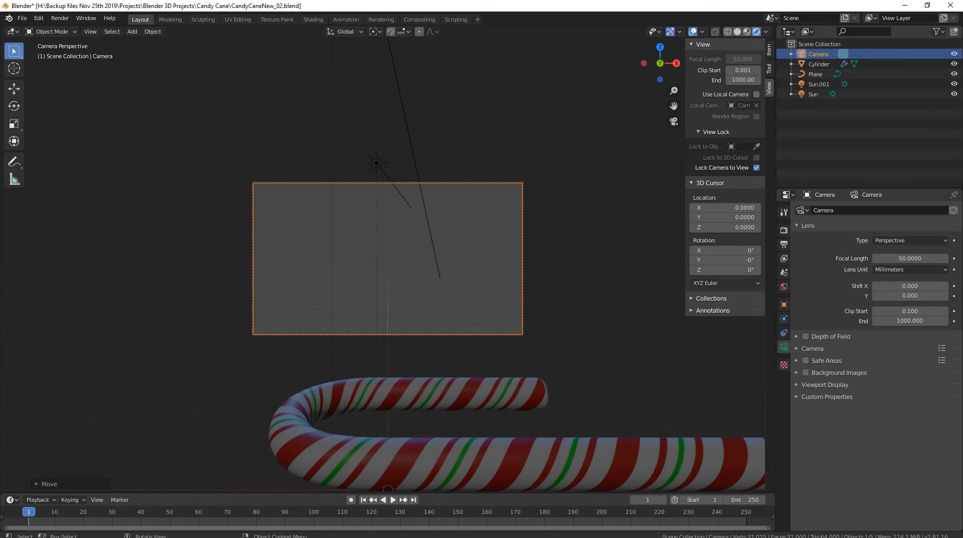
click(577, 286)
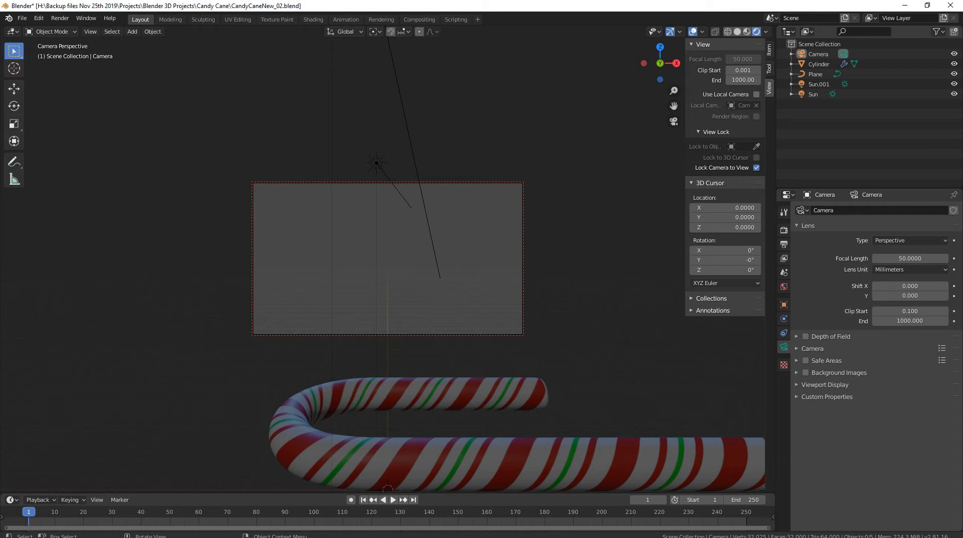
Tilt and pull back the locked camera until the whole candy cane lies diagonally inside the frame.
middle_drag(502, 280, 446, 164)
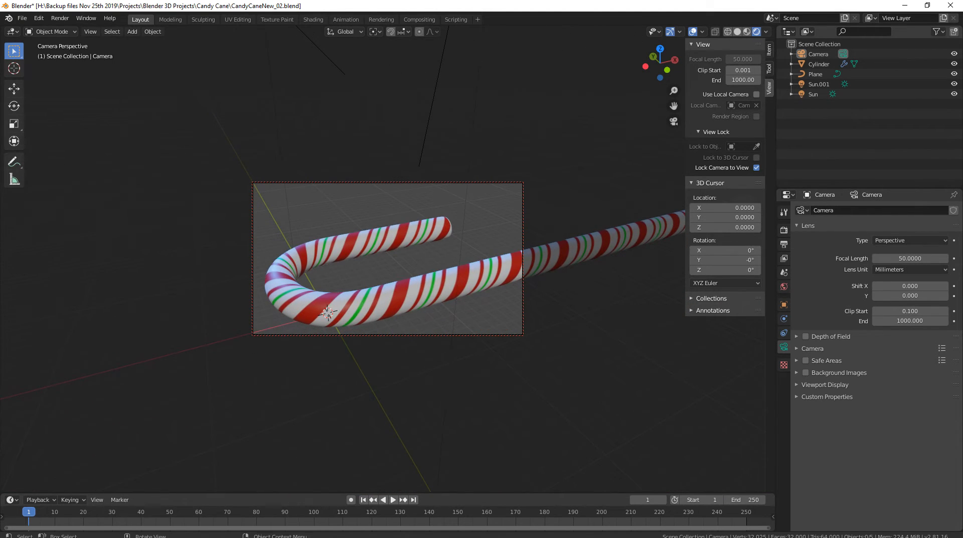
scroll(445, 165, down, 5)
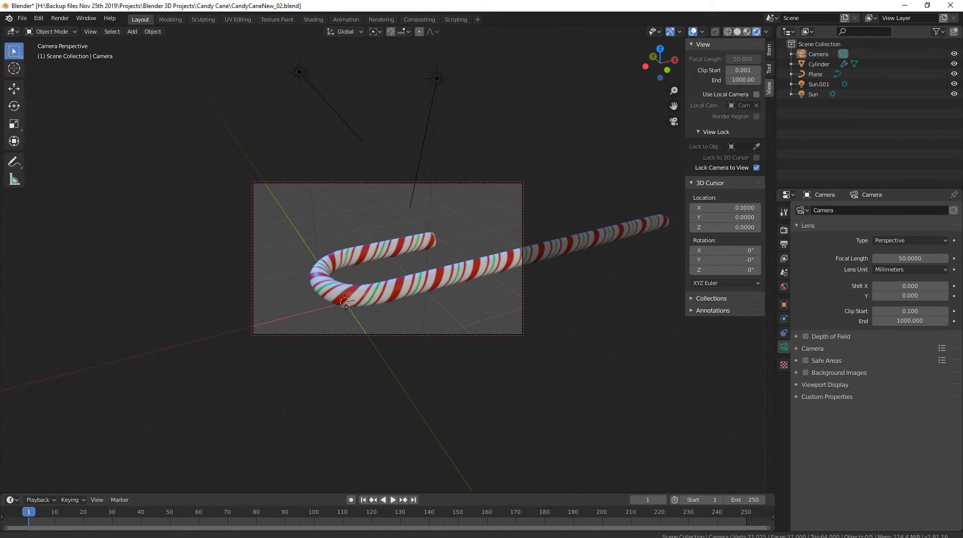
shift+middle_drag(446, 164, 225, 170)
scroll(363, 160, down, 2)
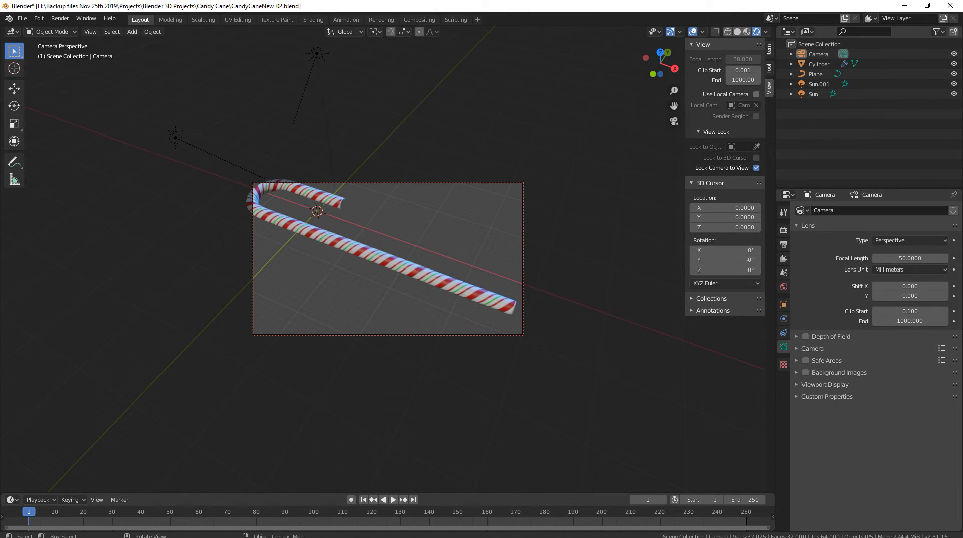
scroll(224, 170, down, 2)
shift+drag(225, 170, 228, 176)
shift+middle_drag(228, 176, 232, 185)
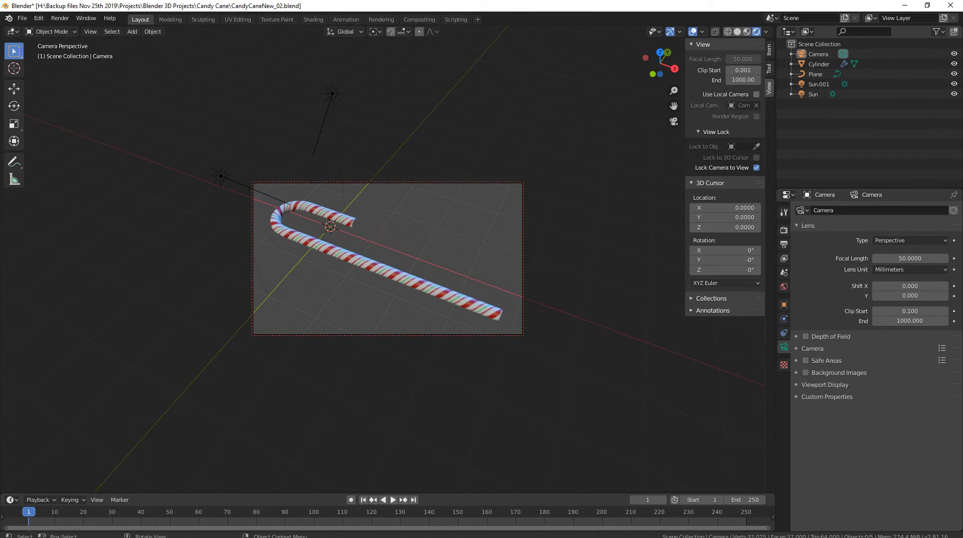
Set the camera's Y and X rotation to 0°.
click(769, 50)
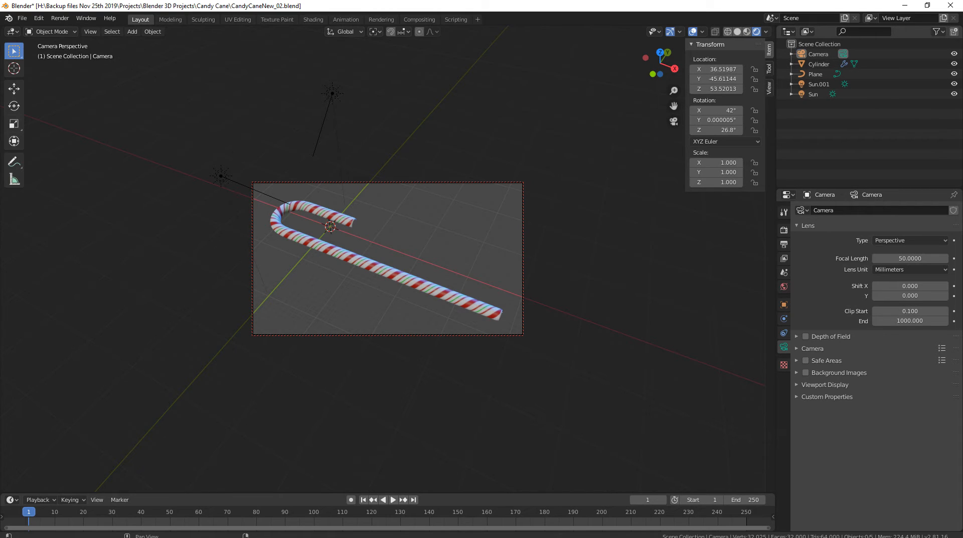
click(716, 120)
text(0)
key(Return)
click(716, 110)
text(0)
key(Return)
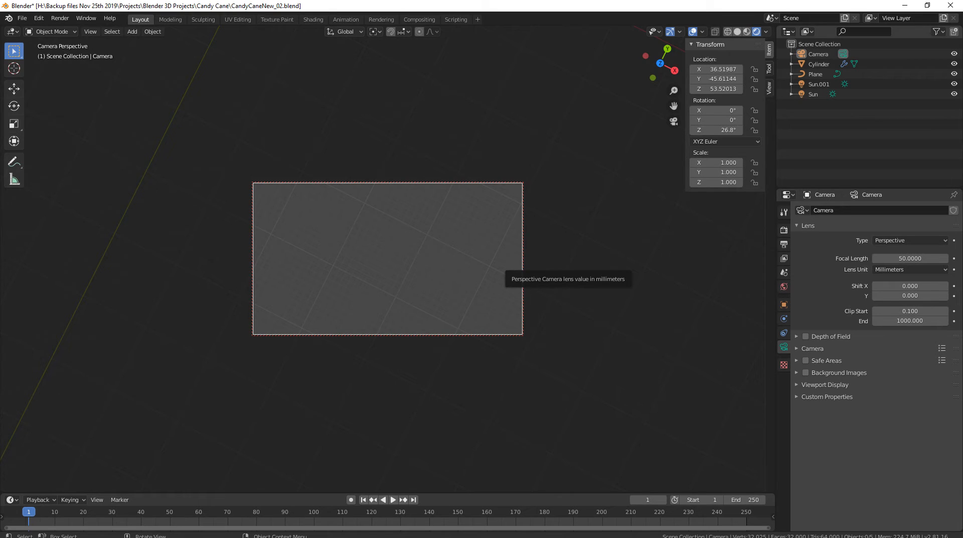
Reframe the whole candy cane diagonally from above, with the camera rotated about 20.8° on X and 27.2° on Z.
middle_drag(501, 281, 525, 292)
key(KP_0)
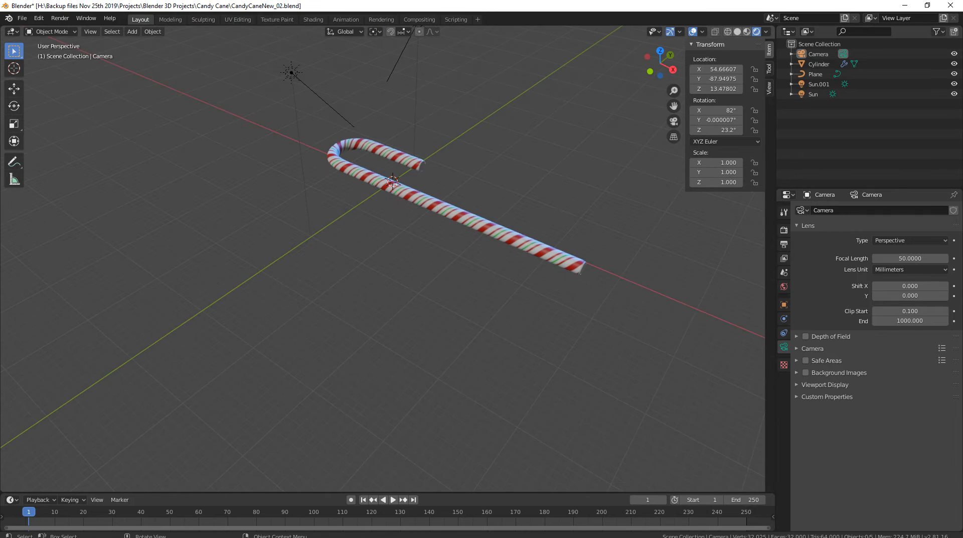
key(KP_0)
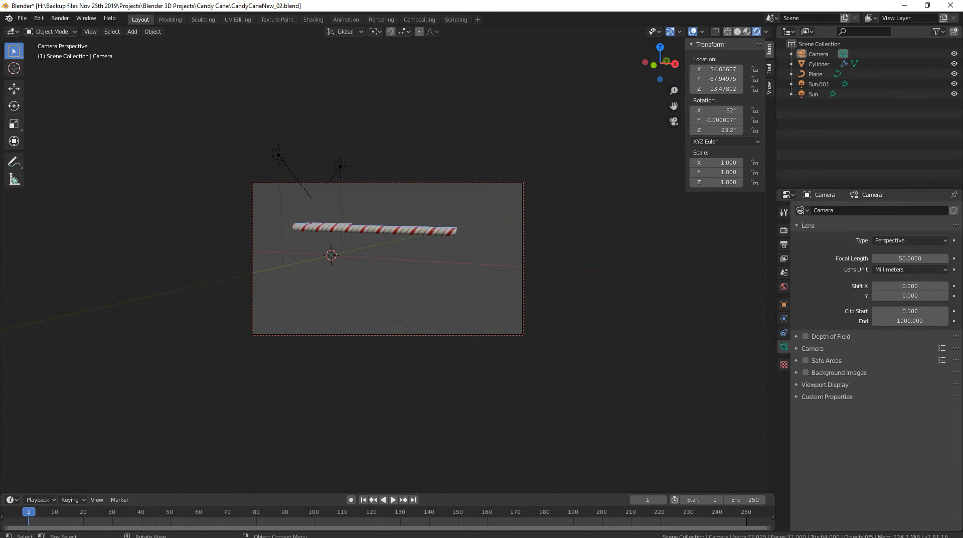
shift+middle_drag(525, 292, 486, 451)
middle_drag(487, 452, 542, 476)
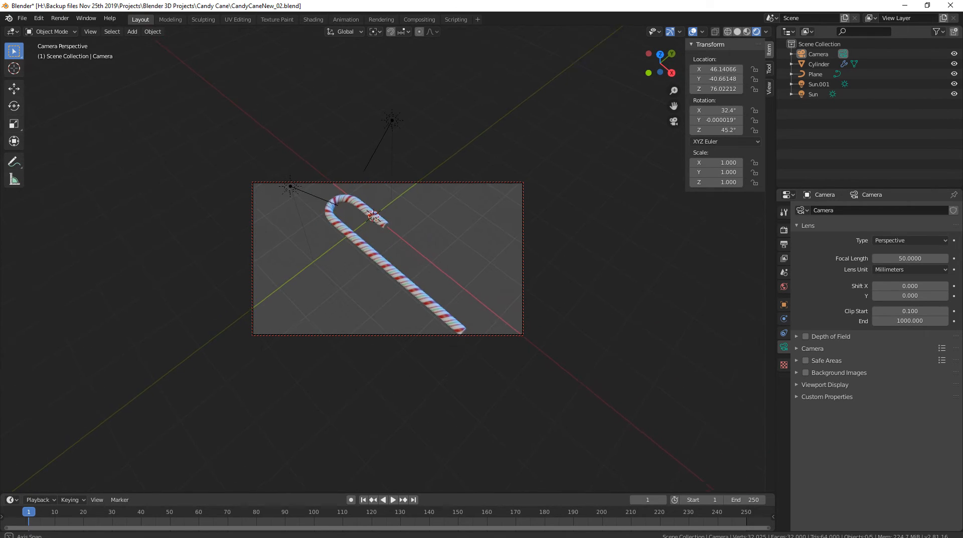
shift+middle_drag(542, 476, 527, 491)
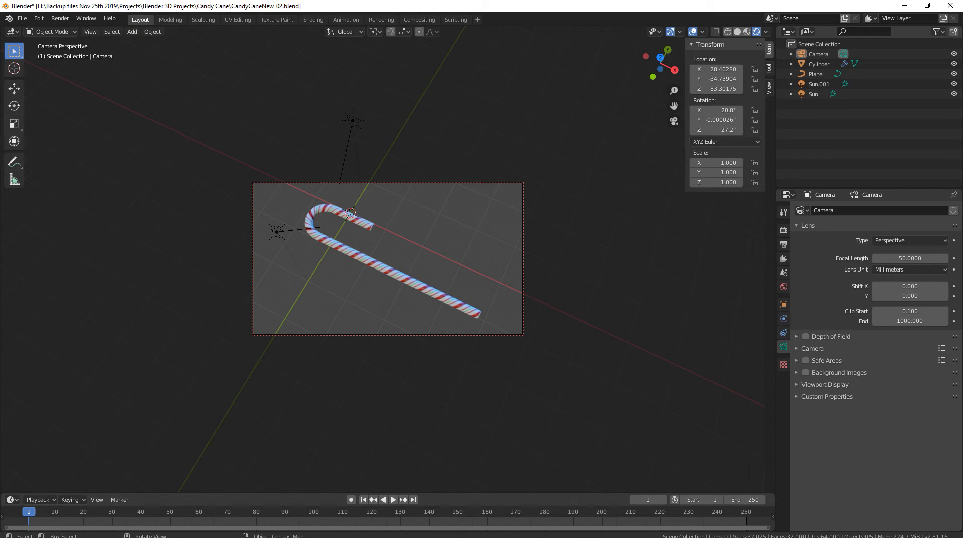
Render the candy cane image from the camera, inspect it and close the result.
click(61, 18)
click(75, 29)
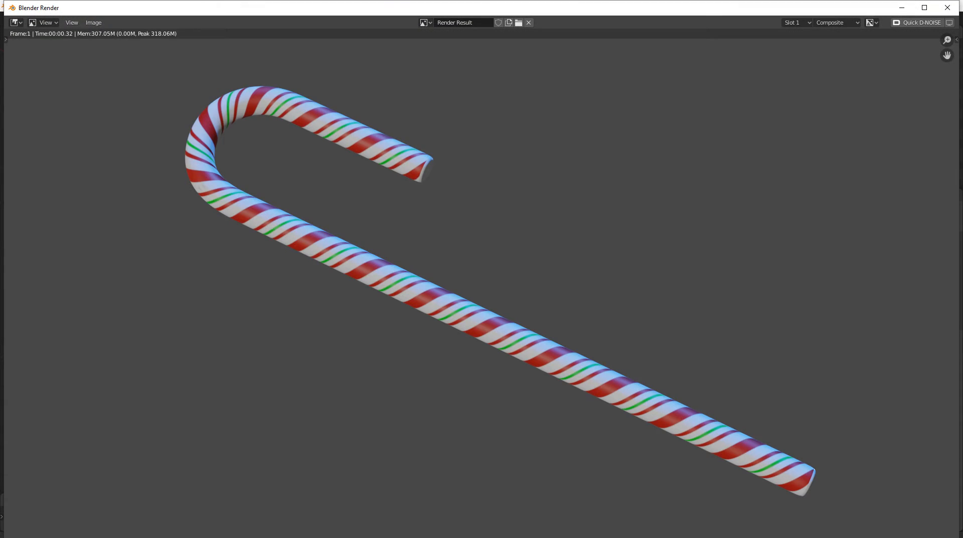
scroll(481, 282, down, 4)
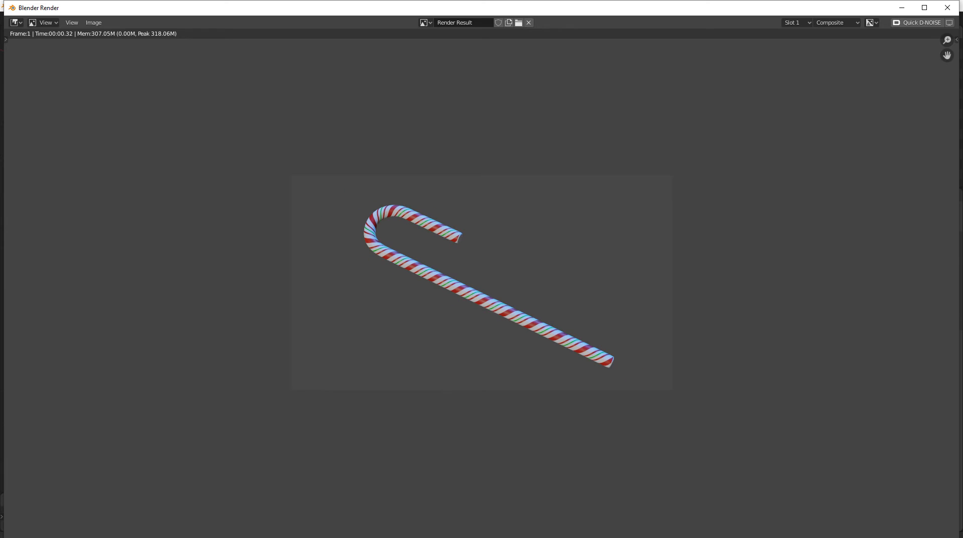
key(Escape)
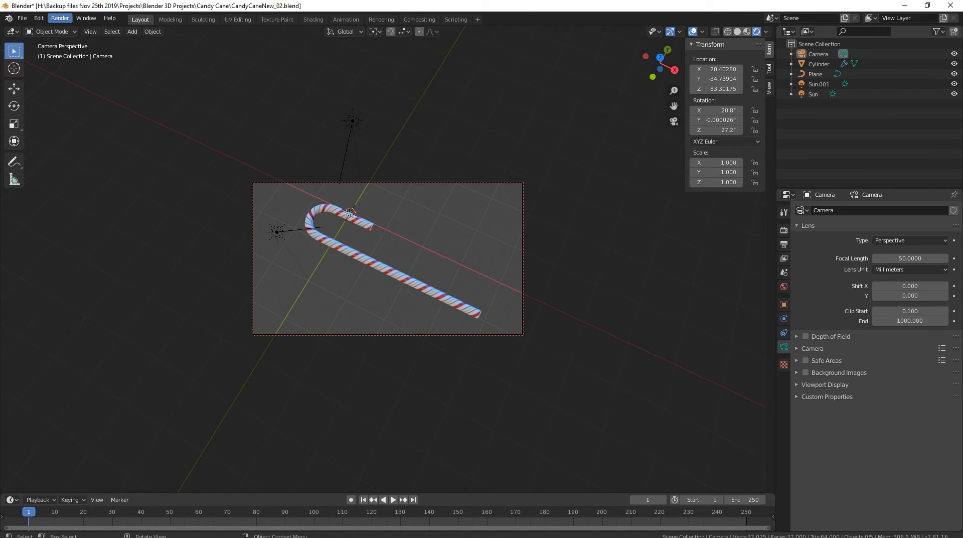
click(60, 18)
click(71, 30)
scroll(482, 284, down, 2)
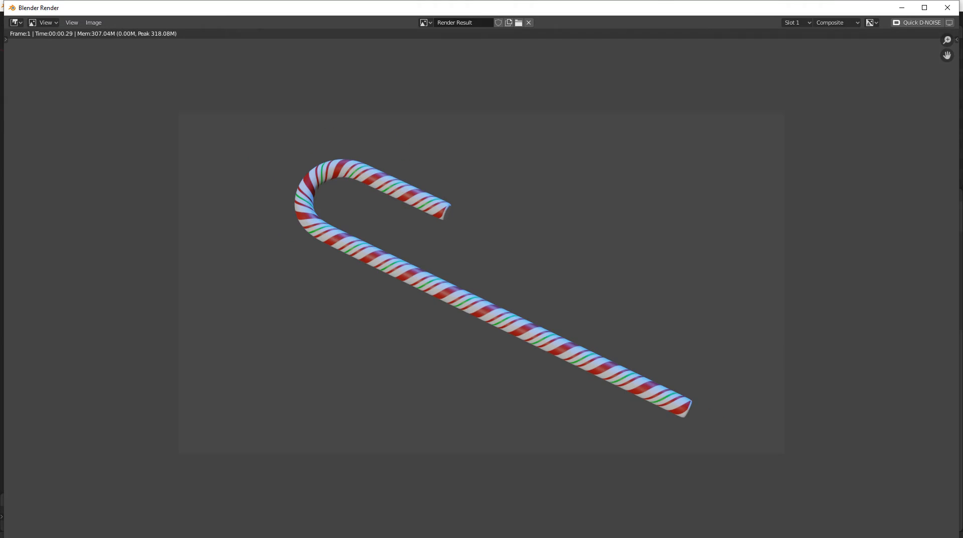
click(94, 22)
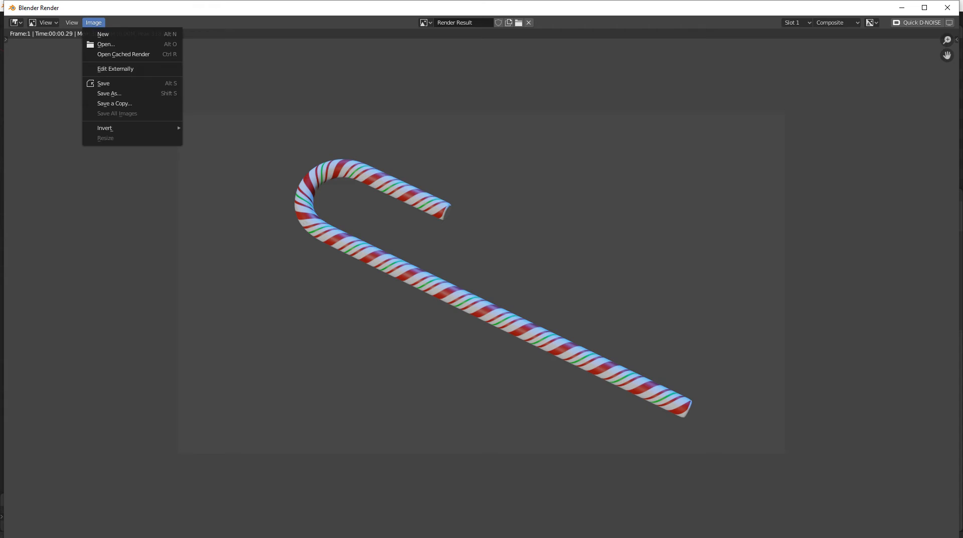
click(100, 93)
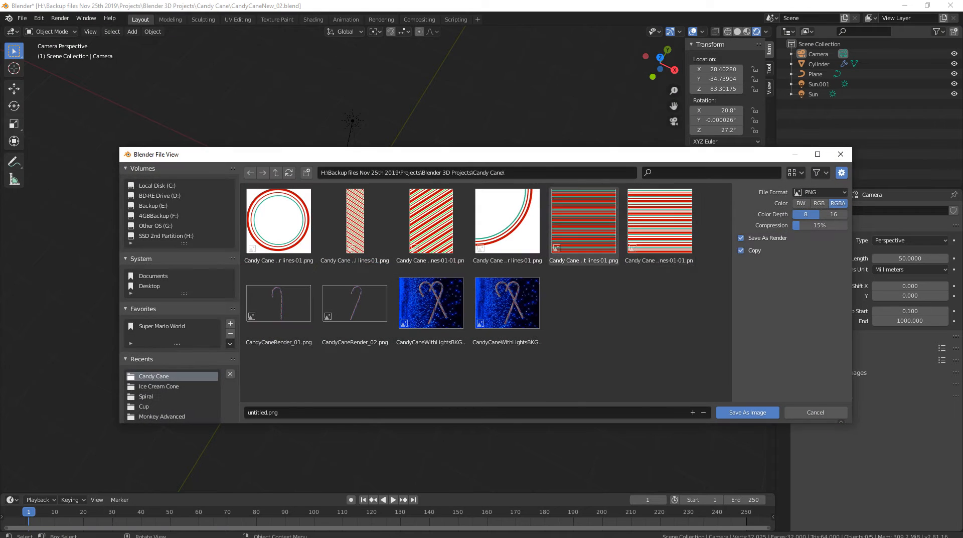
click(839, 154)
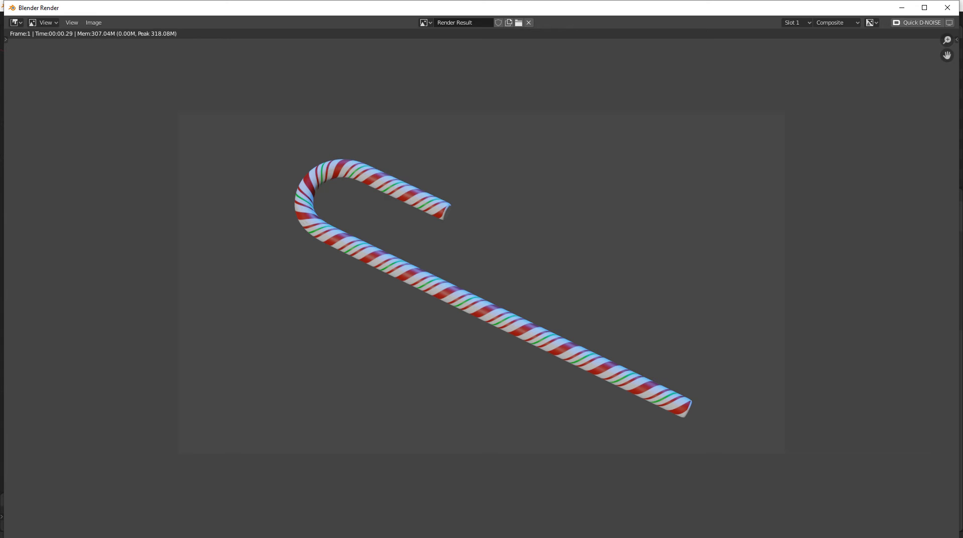
click(94, 22)
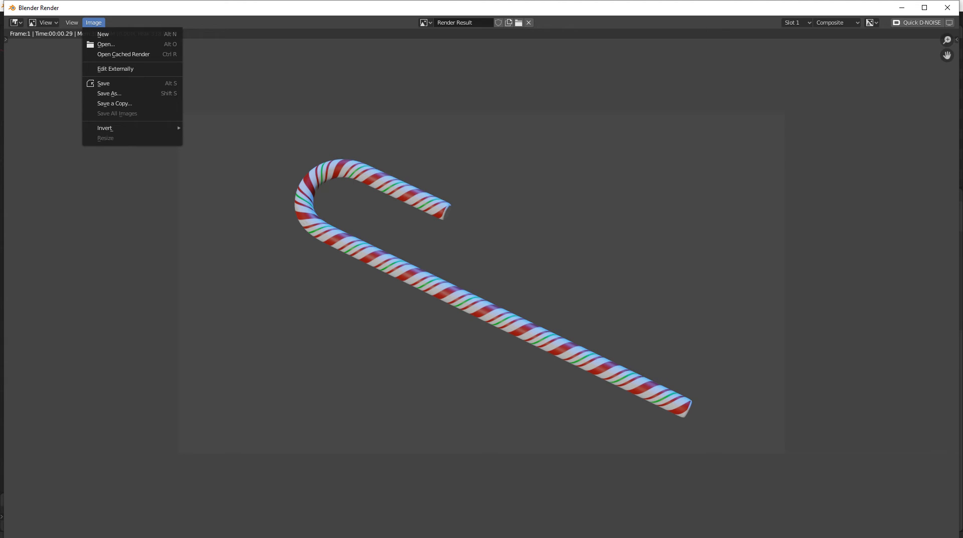
key(Escape)
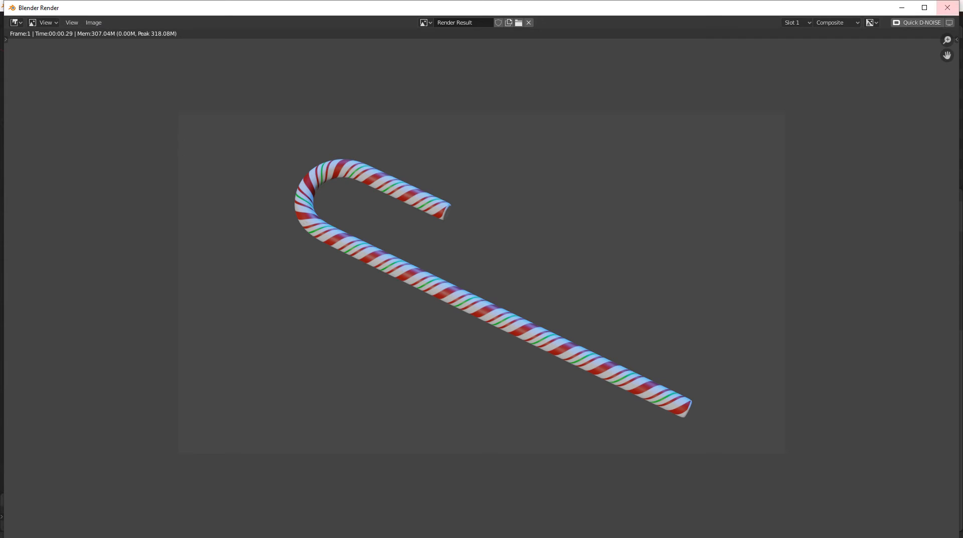
key(Escape)
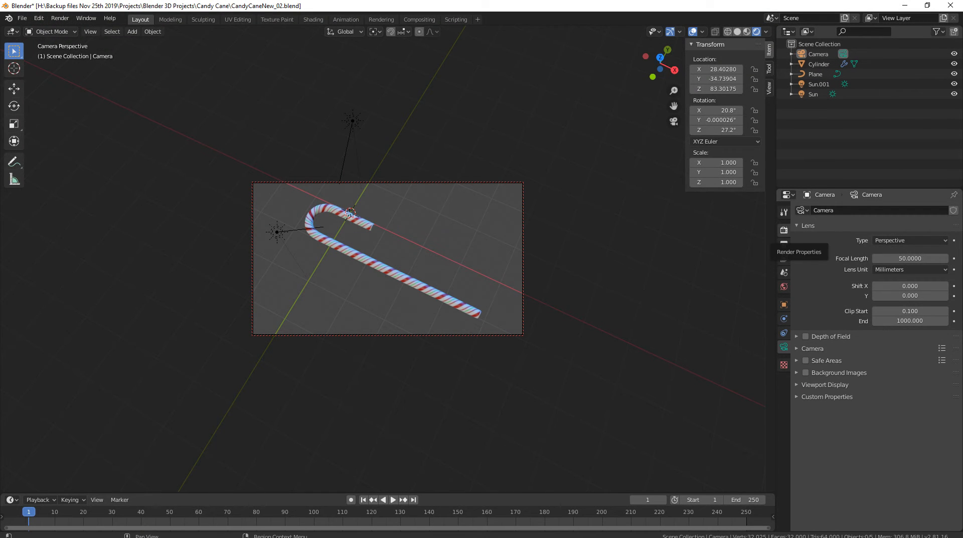
Make the render's world background transparent in the Film settings.
click(783, 229)
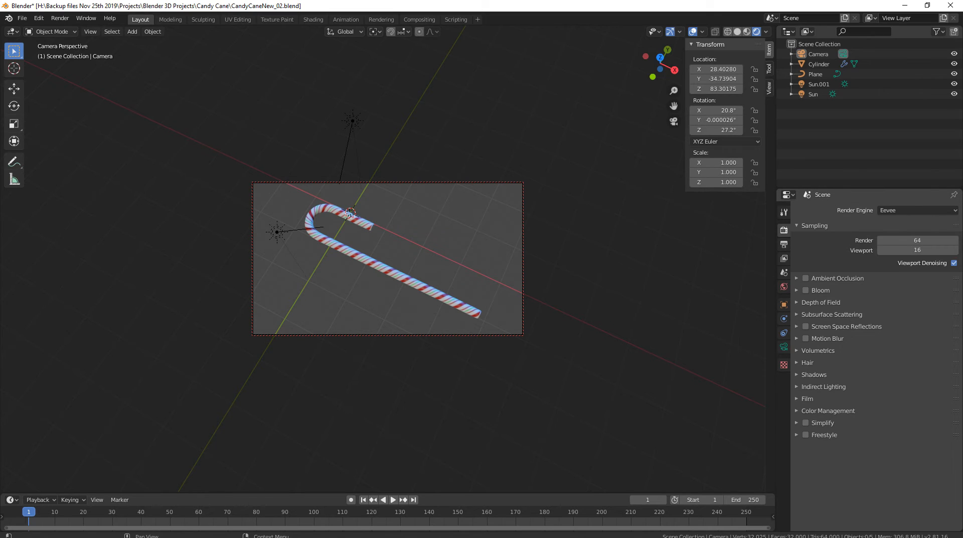
click(807, 398)
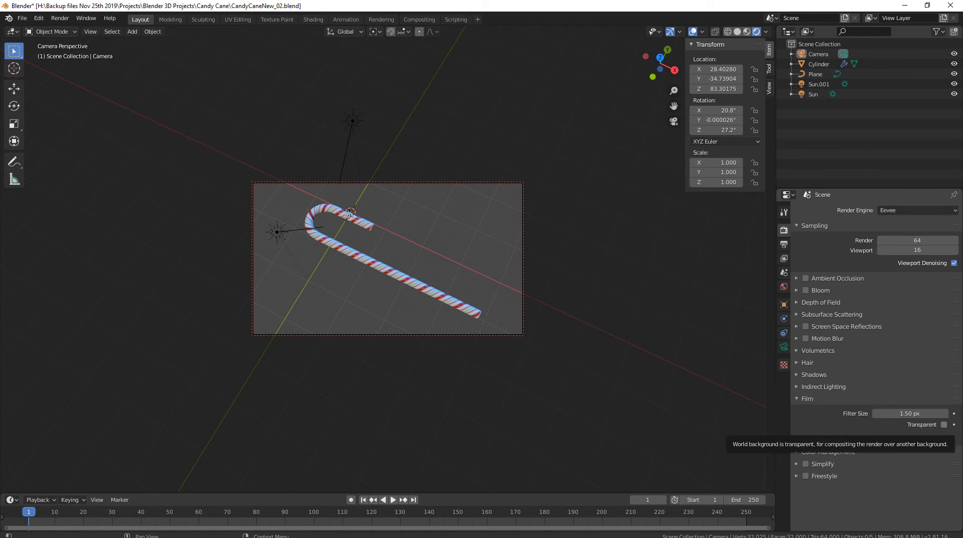
click(943, 425)
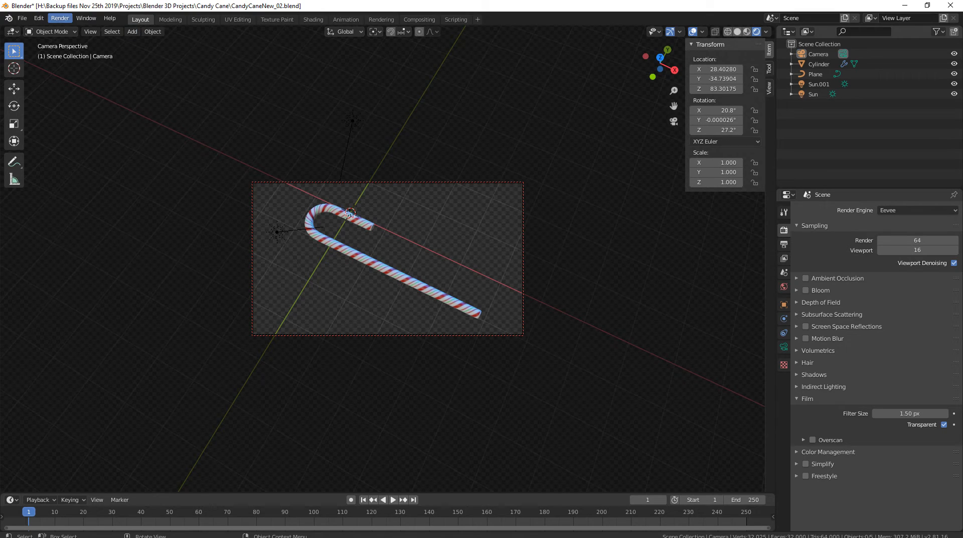
Render the candy cane image and save it as CandyCaneNew_01 in PNG format with RGBA color in the Candy Cane folder.
click(60, 18)
click(75, 30)
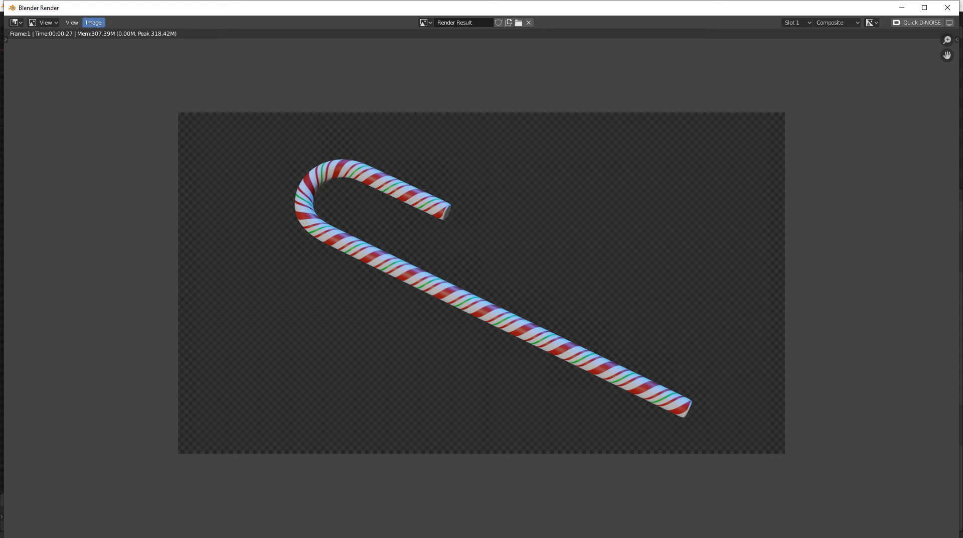
click(93, 23)
click(102, 94)
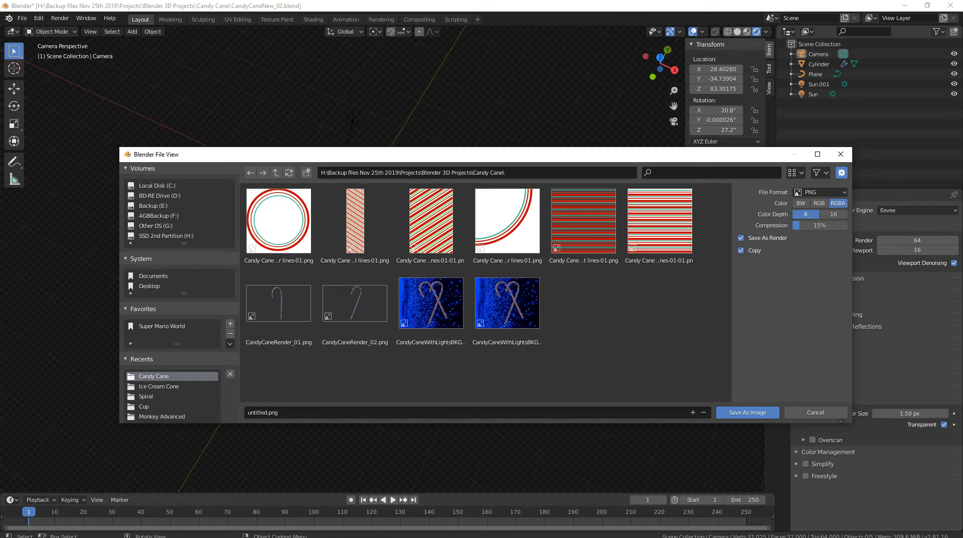
click(820, 192)
click(820, 192)
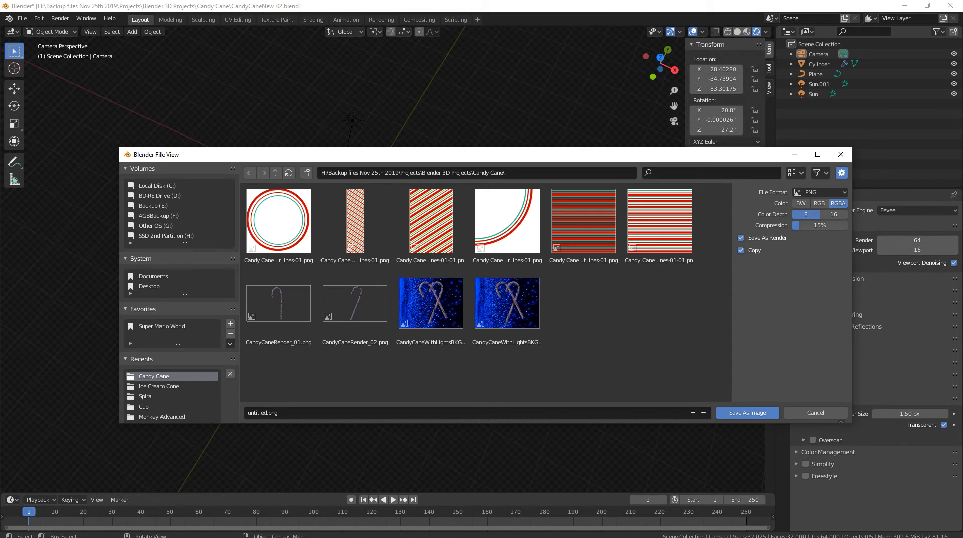
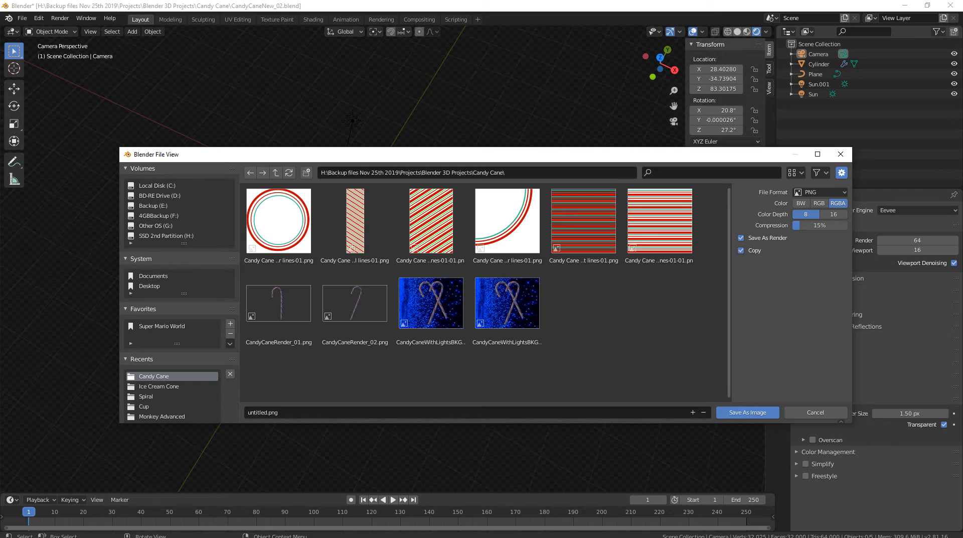
click(262, 411)
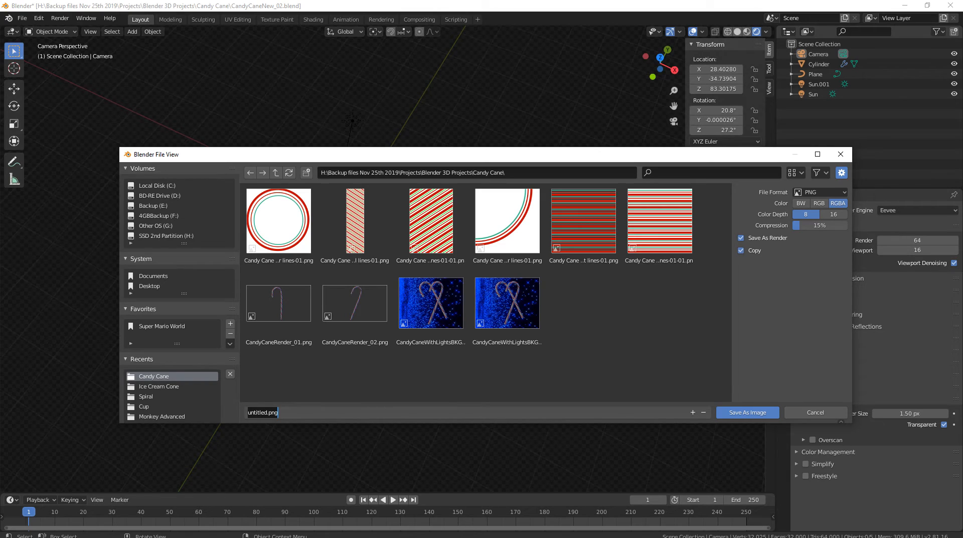
text(CandyCaneNew_01)
key(Return)
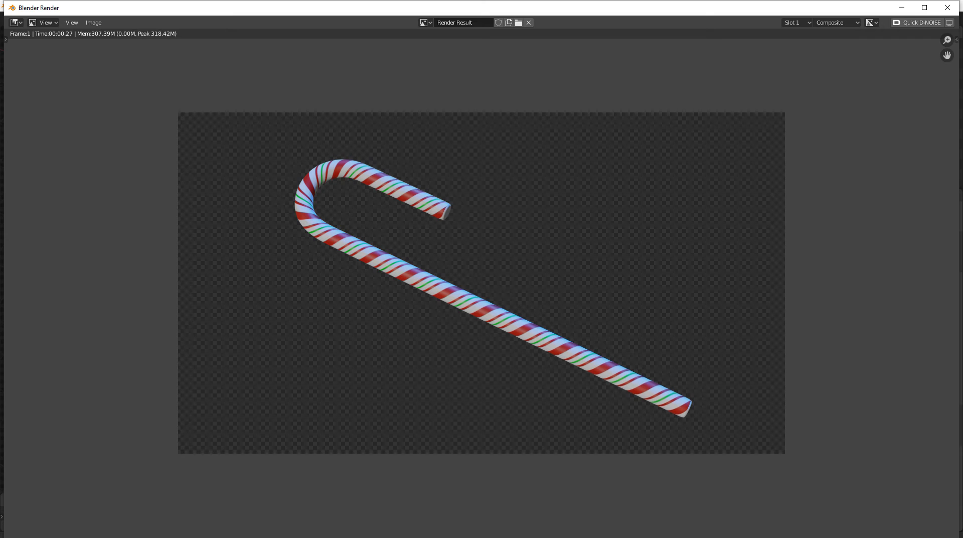
Check the file format options for saving the render again, cancel the save and close the render result.
click(94, 22)
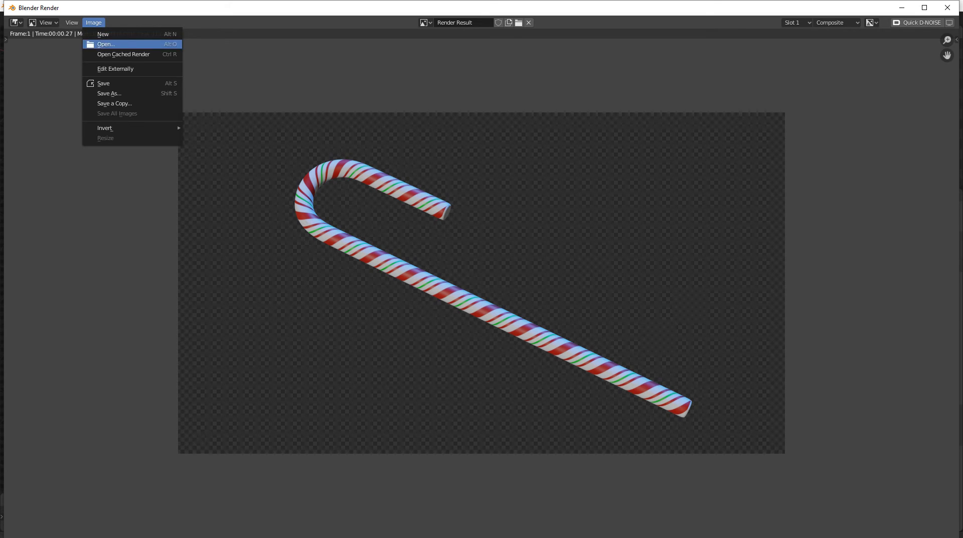
click(103, 83)
click(820, 192)
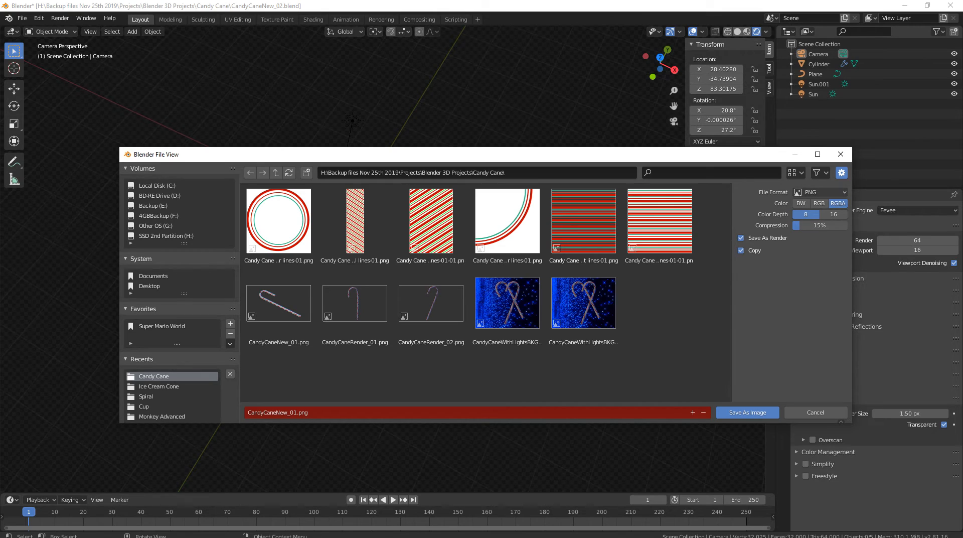
click(820, 192)
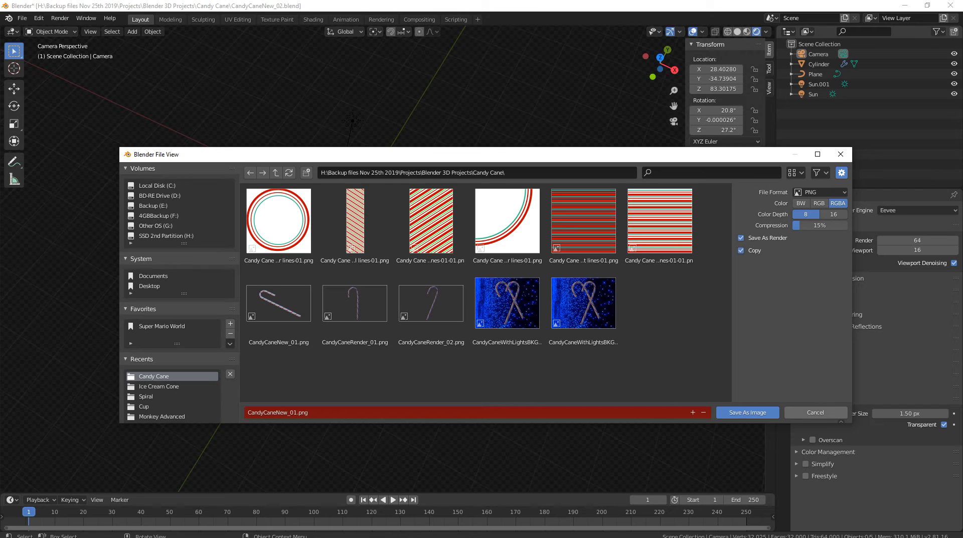
click(815, 412)
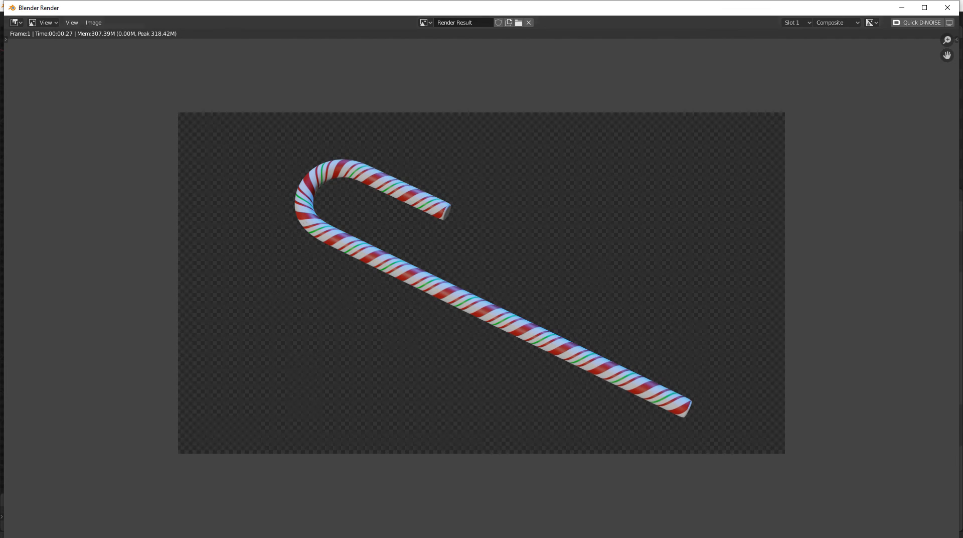
click(946, 7)
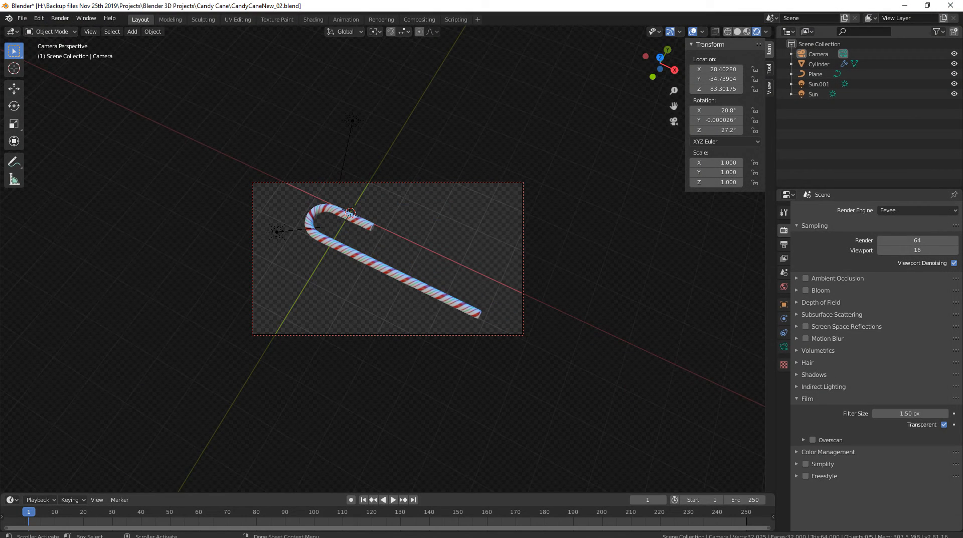
Switch to File Explorer and open the Candy Cane folder on SSD 2nd Partition (H:), under Backup files Nov 25th 2019, Projects, Blender 3D Projects.
key(super)
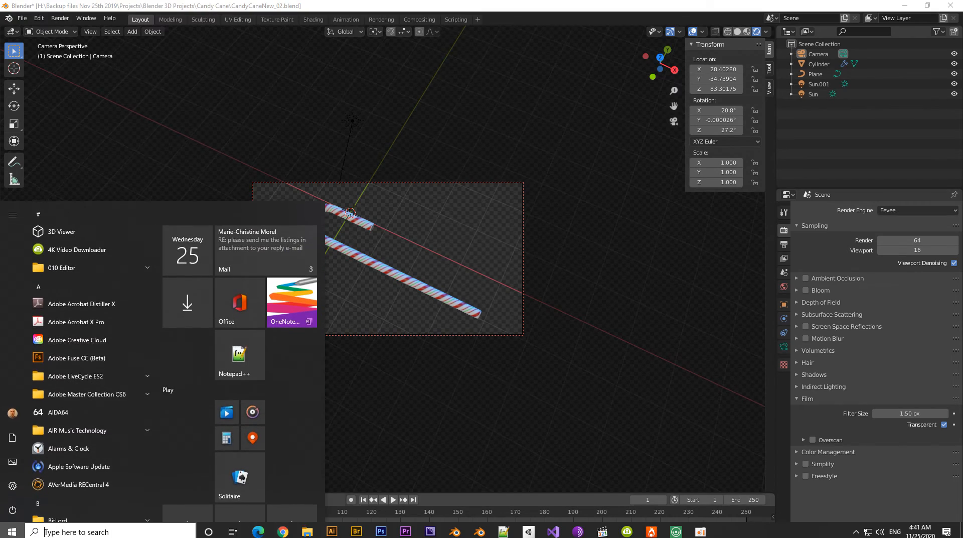
mouse_move(307, 531)
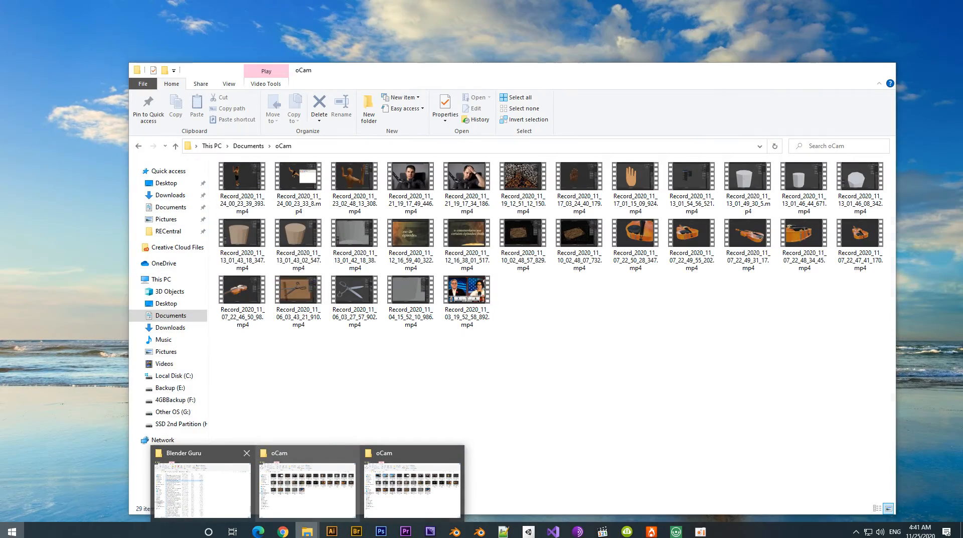
click(201, 484)
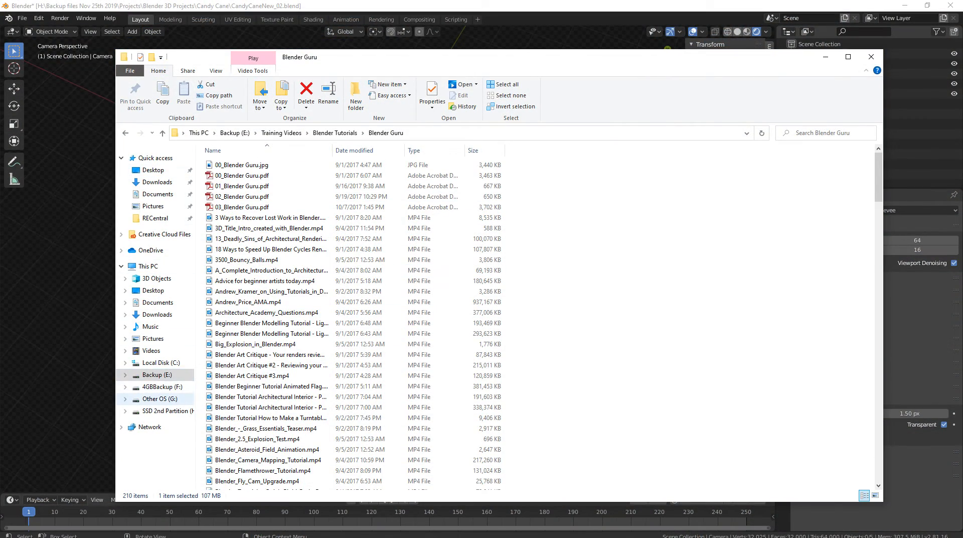
click(165, 410)
double_click(241, 164)
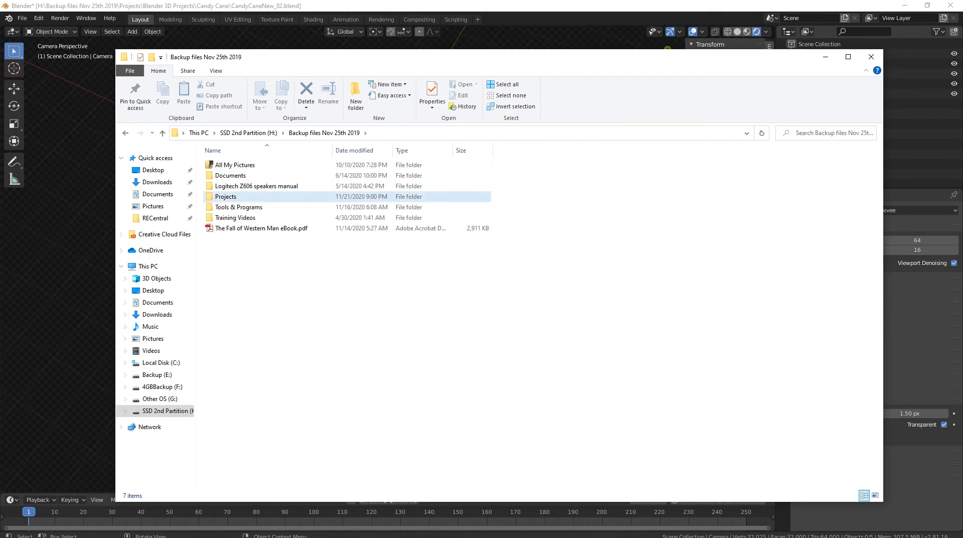
double_click(236, 196)
double_click(236, 280)
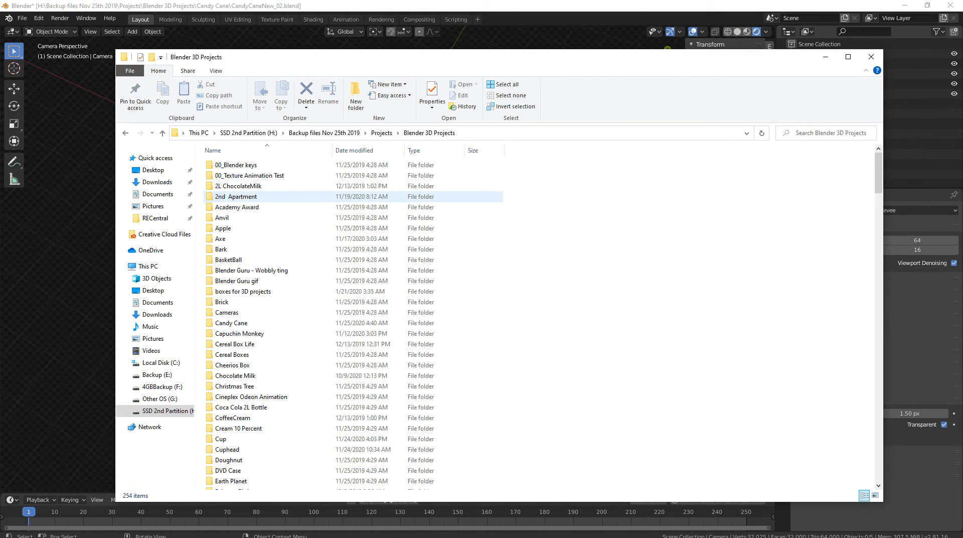
text(can)
key(Return)
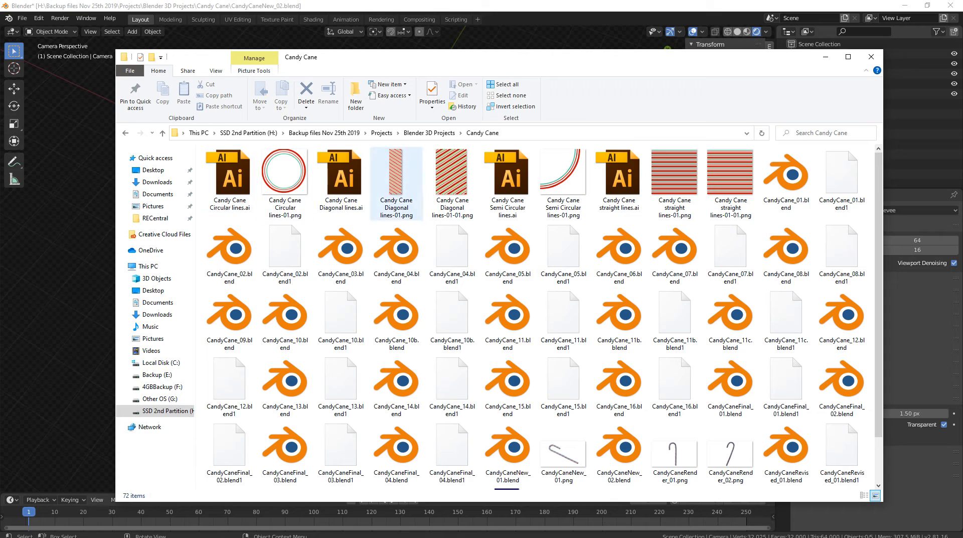
Search the folder for candycanenew, view CandyCaneNew_01.png in Photos and close the viewer.
scroll(556, 259, down, 1)
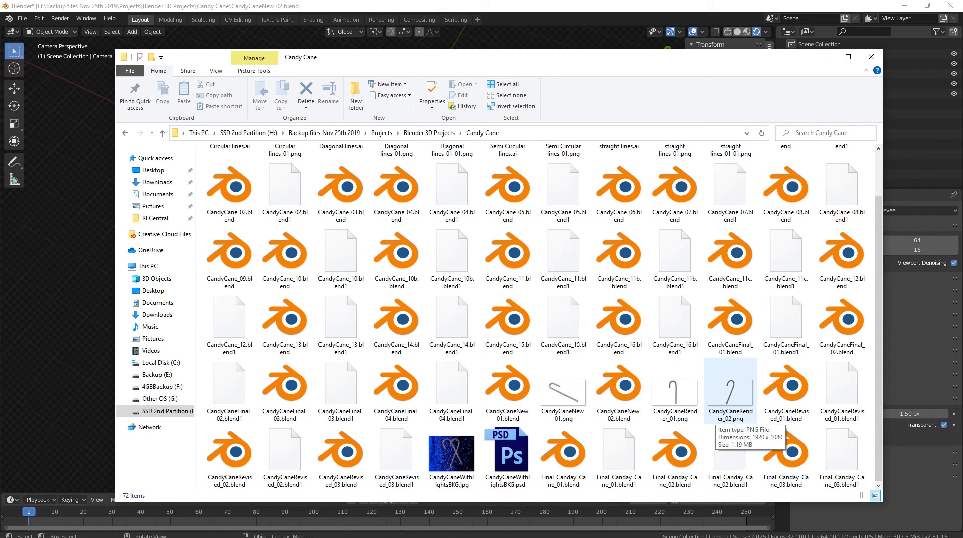
click(822, 133)
text(c)
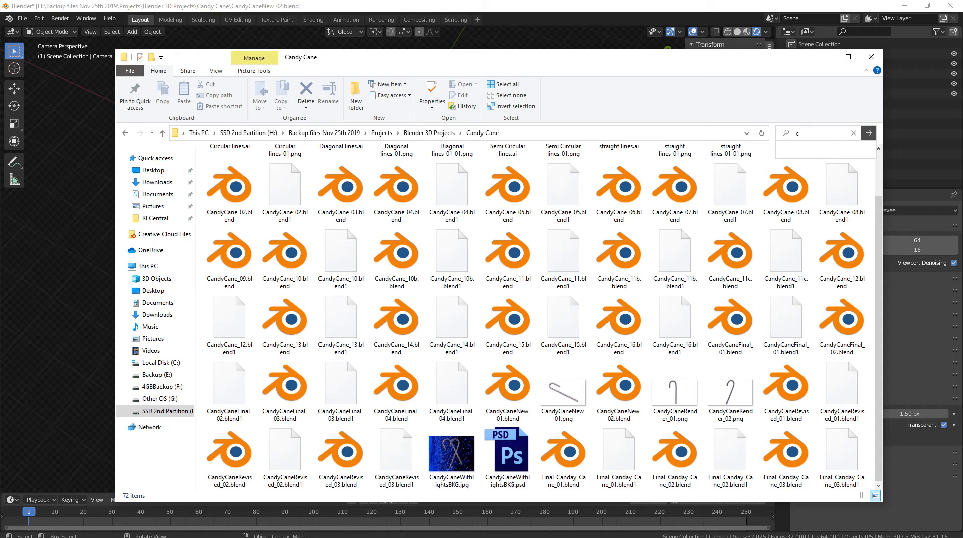
text(andycanenew)
click(868, 133)
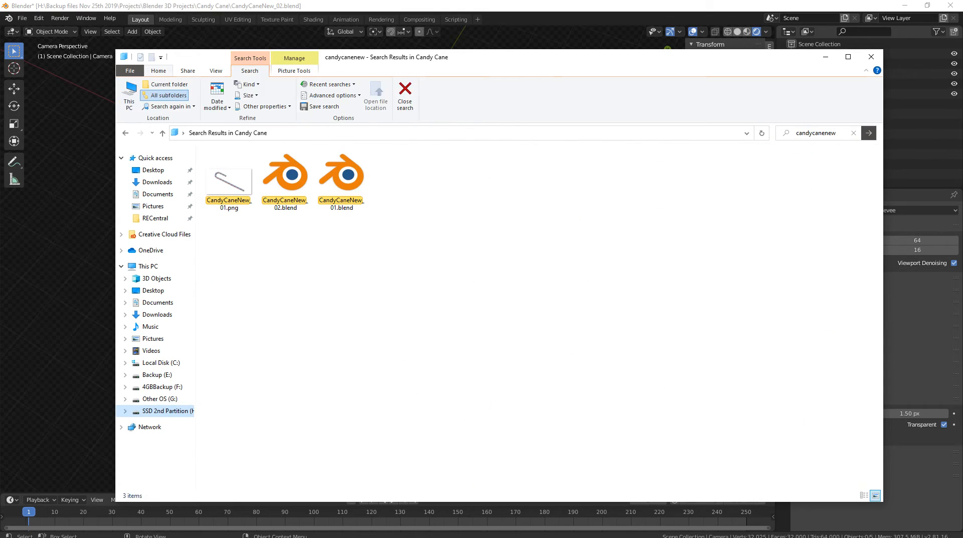
double_click(228, 185)
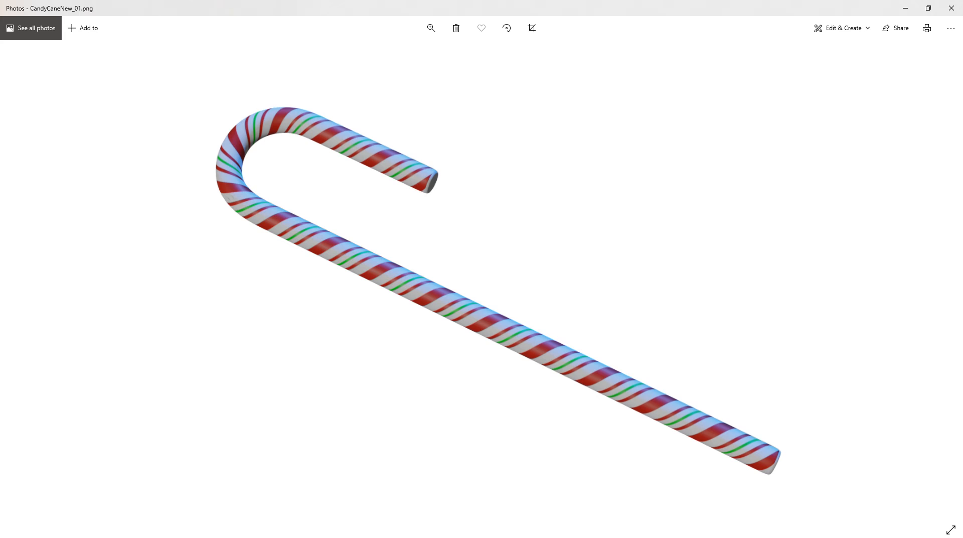
click(951, 8)
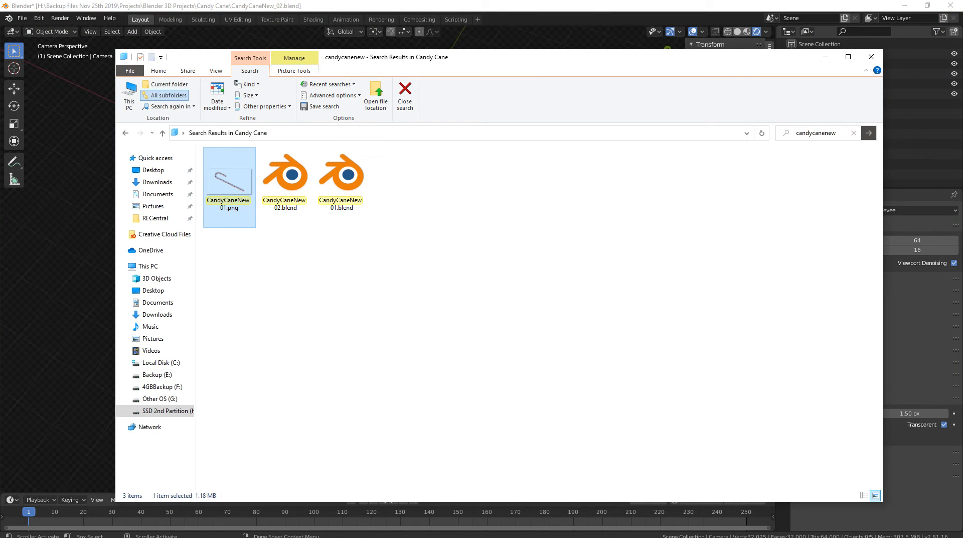
Launch Photoshop and open CandyCaneNew_01.png in it from the File Explorer search results.
key(super)
click(381, 531)
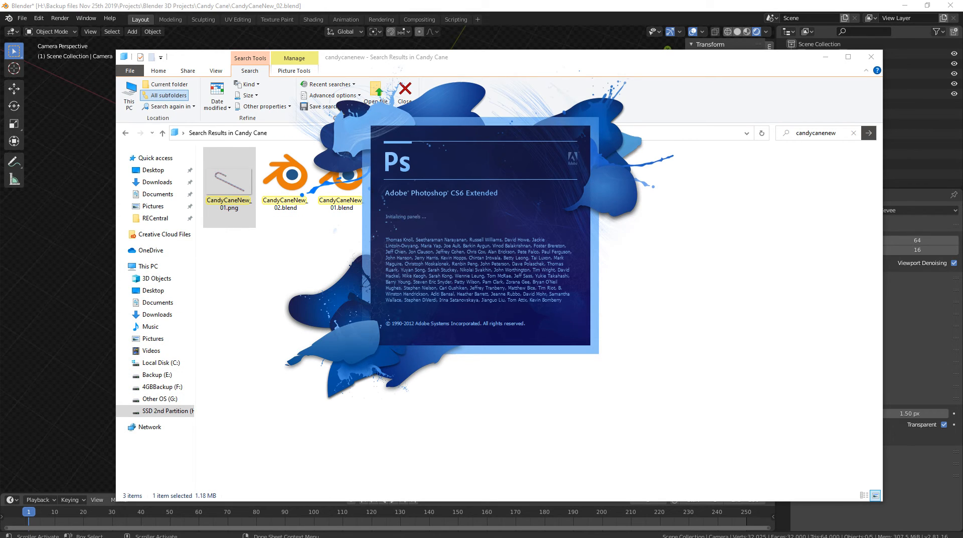
key(super)
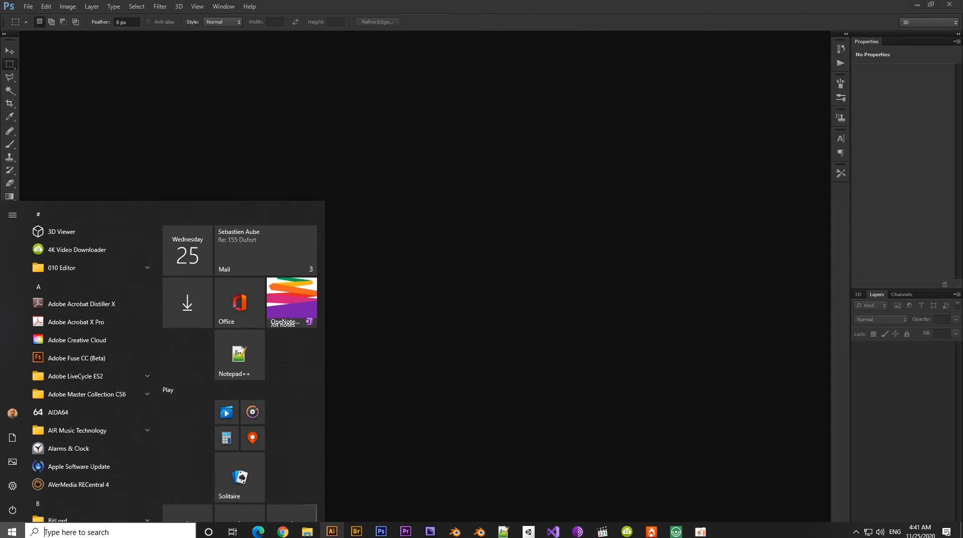
mouse_move(307, 531)
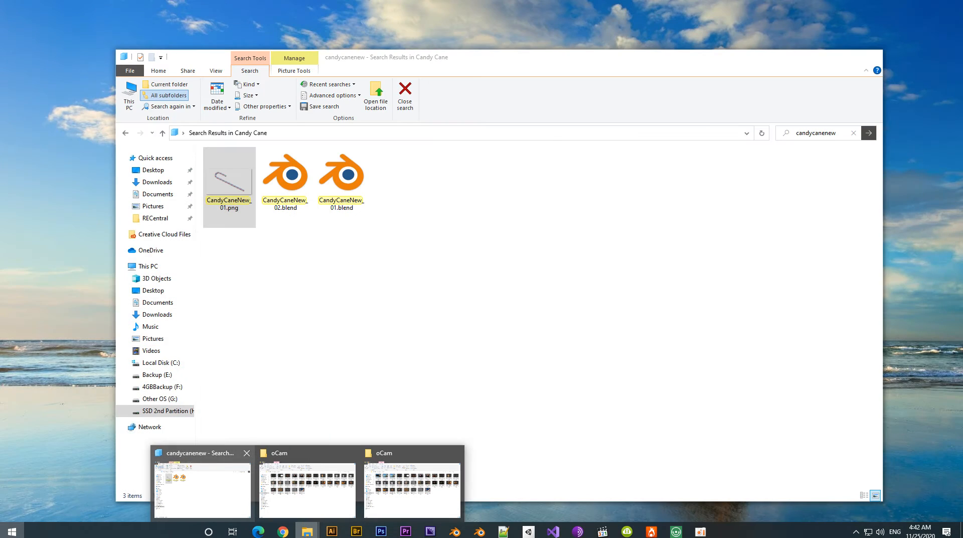
click(202, 486)
drag(229, 183, 81, 159)
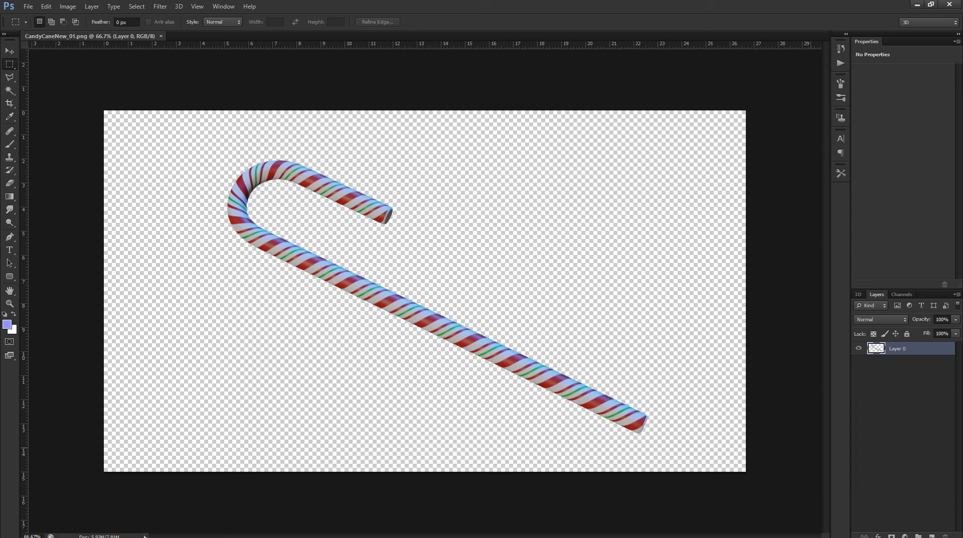
Add a new layer below the candy cane layer and fill a rectangular selection around the hook with the violet-blue foreground color.
key(ctrl+shift+n)
key(Return)
key(ctrl+bracketleft)
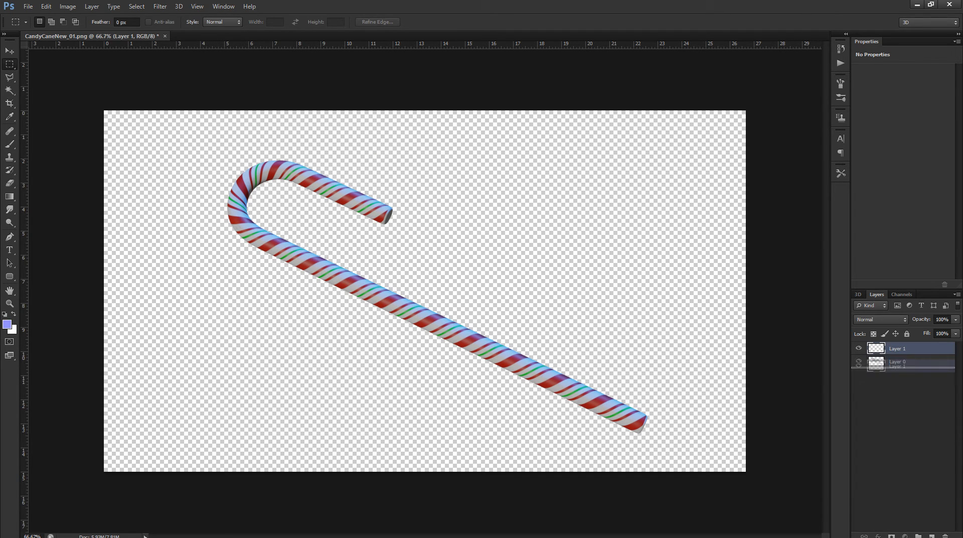
drag(199, 155, 468, 356)
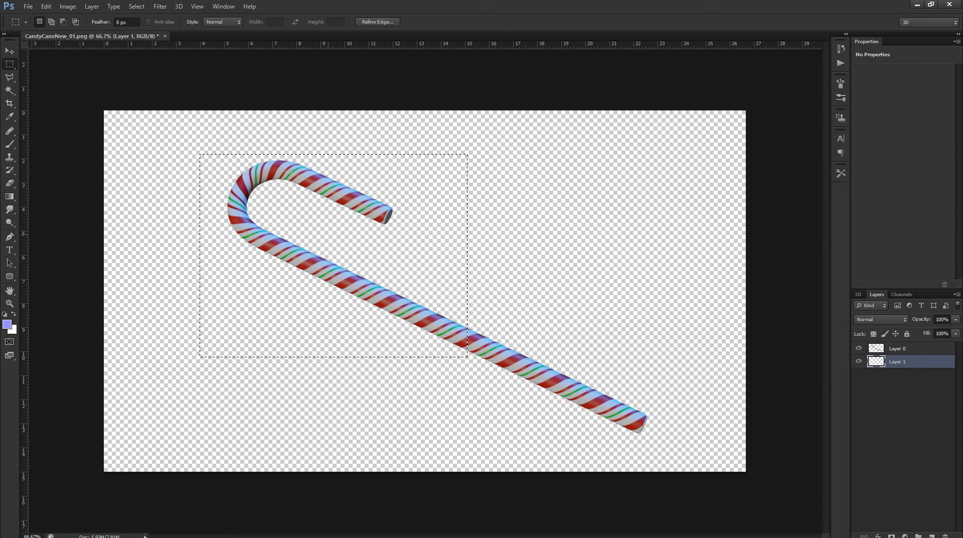
key(shift+F5)
key(Return)
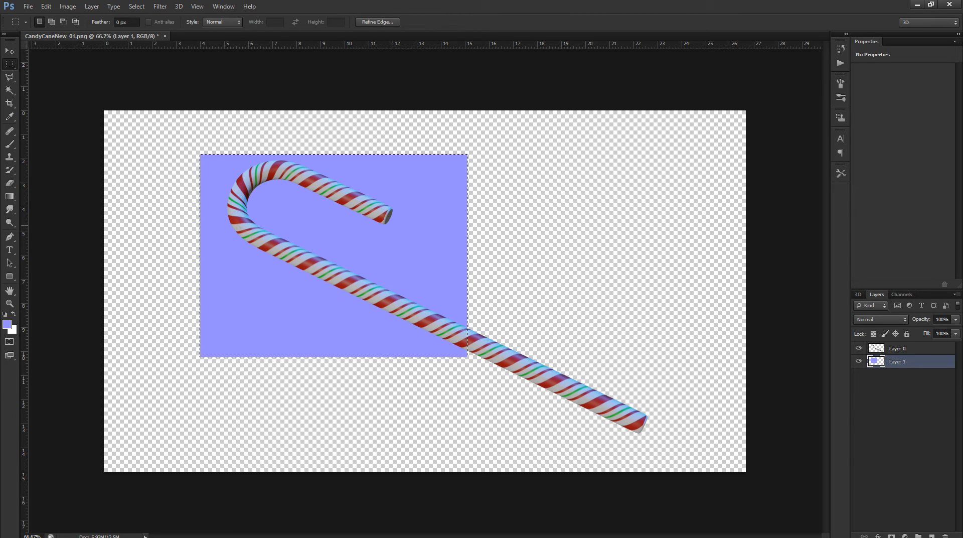
Deselect and move the violet-blue rectangle to different spots behind the candy cane, ending behind its hook near the canvas's upper edge.
key(ctrl+d)
key(v)
drag(427, 218, 590, 257)
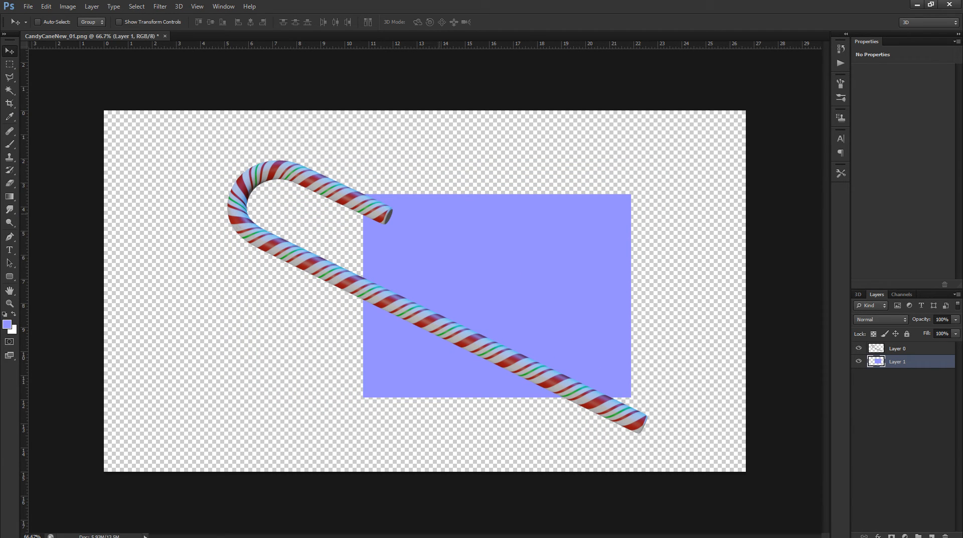
drag(544, 218, 407, 157)
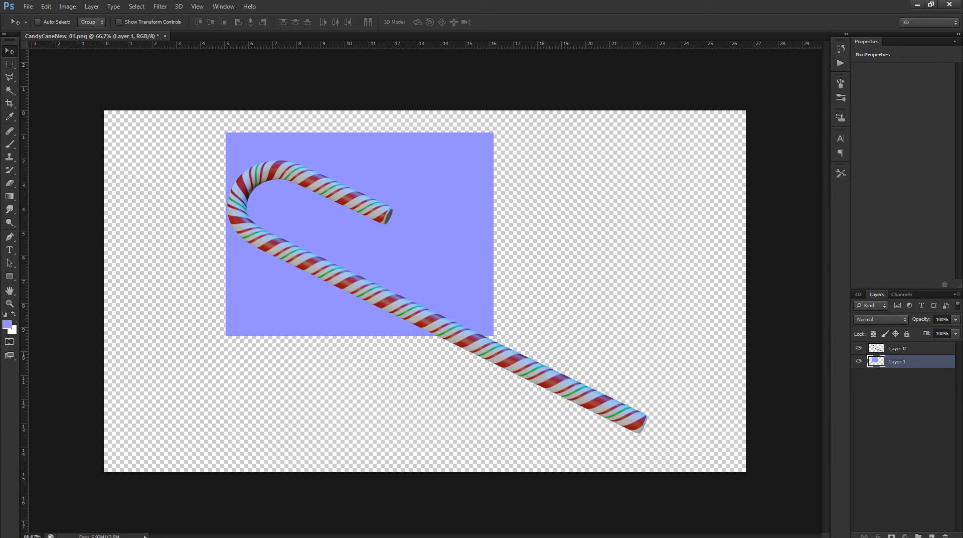
Select the candy cane's Layer 0 and shift the cane slightly up and to the right over the rectangle.
mouse_move(903, 361)
mouse_down()
mouse_move(903, 343)
mouse_move(903, 367)
mouse_up()
click(895, 348)
drag(427, 275, 449, 259)
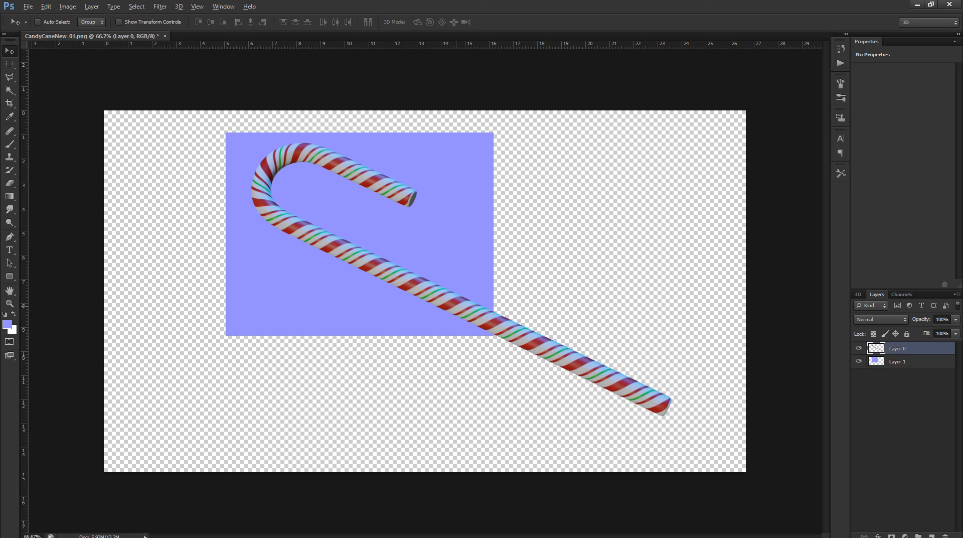
Duplicate the candy cane layer, rotate the copy to 15 degrees, and place it just below the original cane's hook.
alt+drag(471, 286, 569, 259)
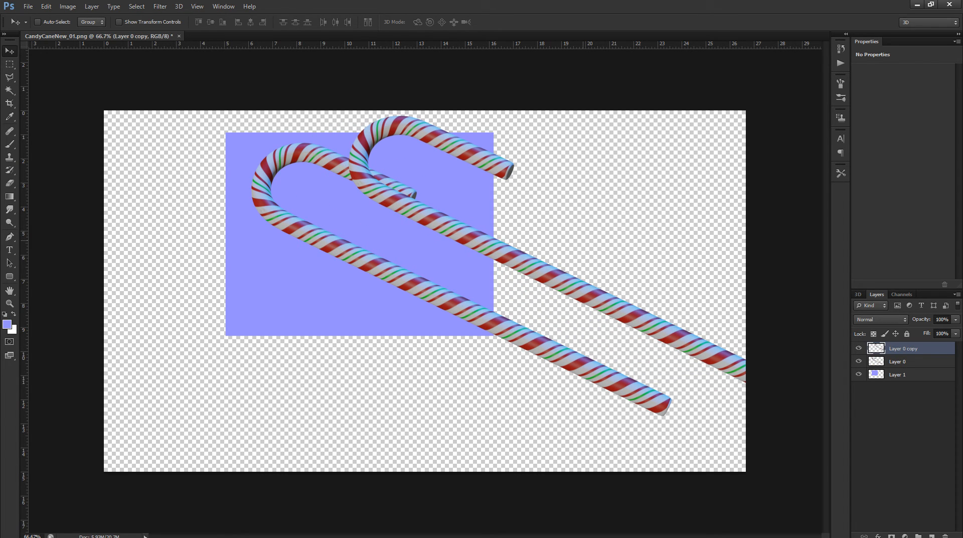
key(ctrl+t)
drag(802, 411, 478, 401)
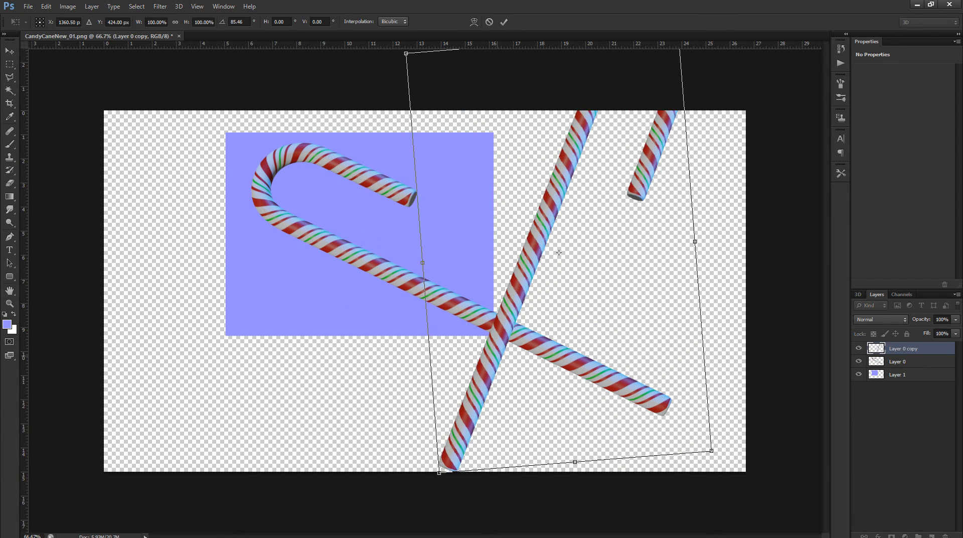
drag(558, 252, 469, 356)
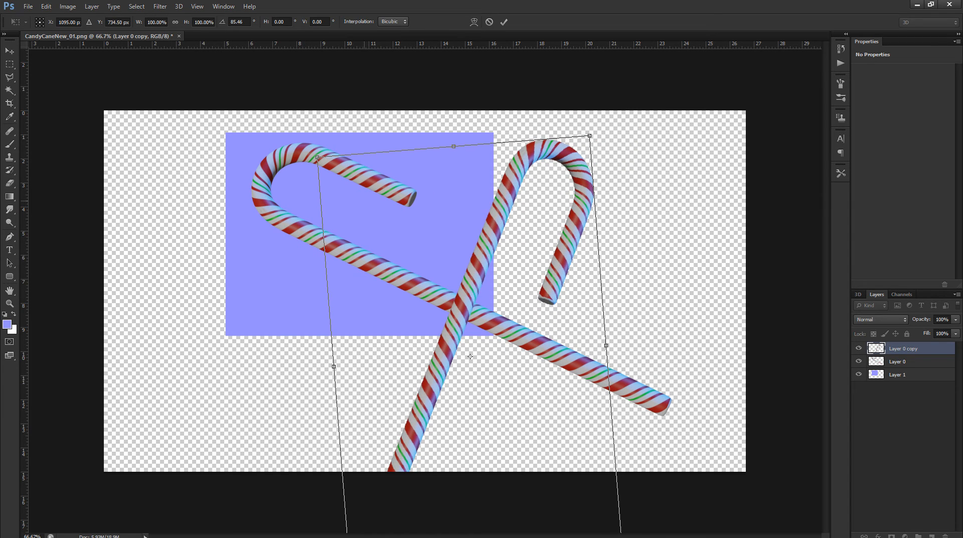
drag(597, 161, 298, 183)
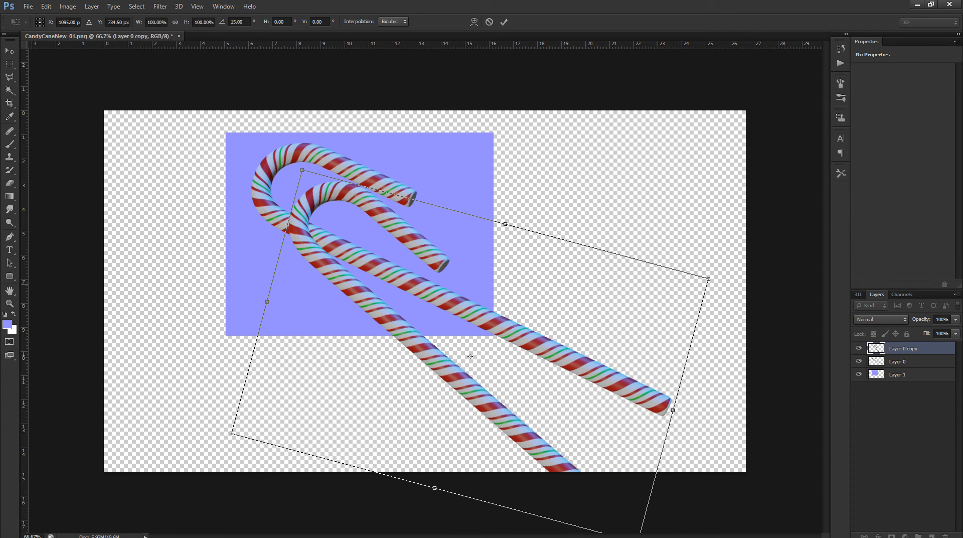
key(Return)
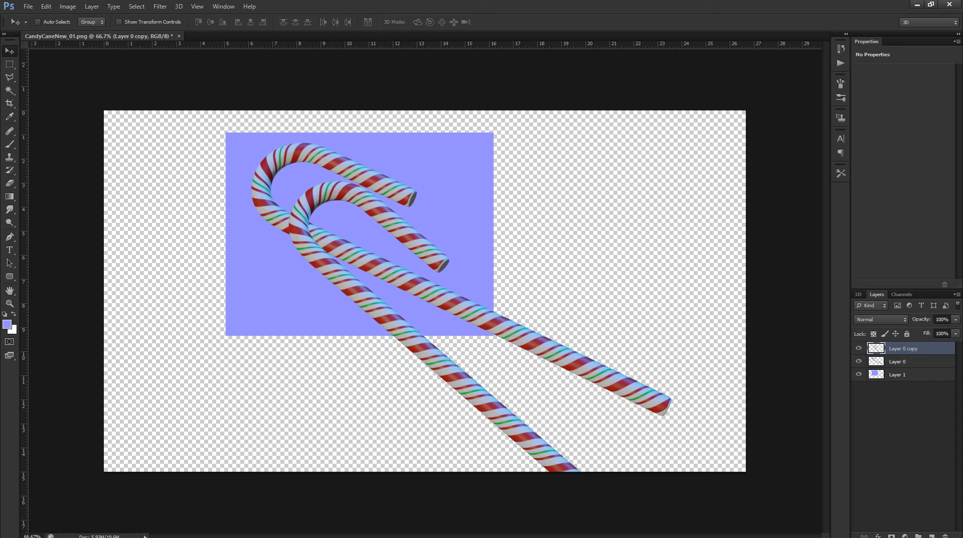
Delete the duplicated cane layer, then close CandyCaneNew_01.png without saving and return to the Blender scene.
click(944, 534)
click(461, 202)
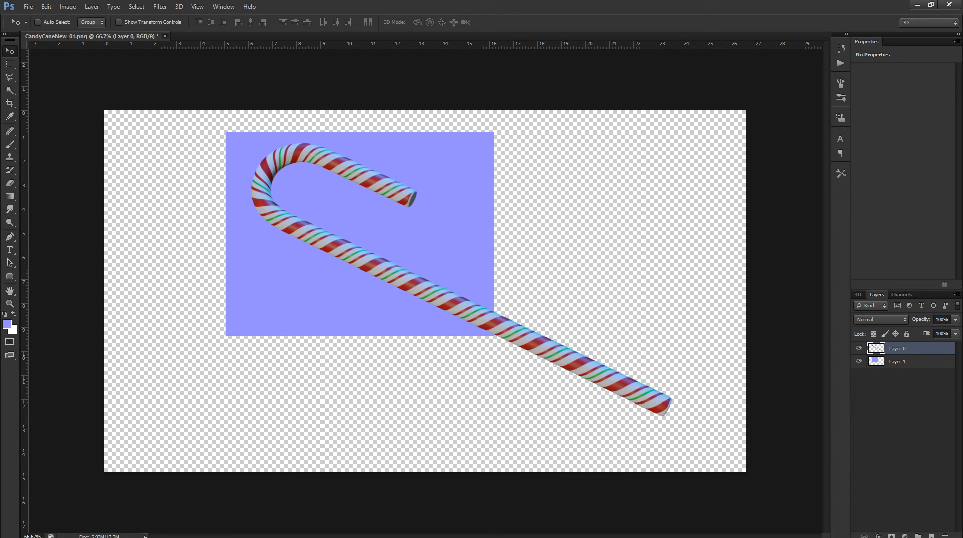
click(164, 36)
click(506, 203)
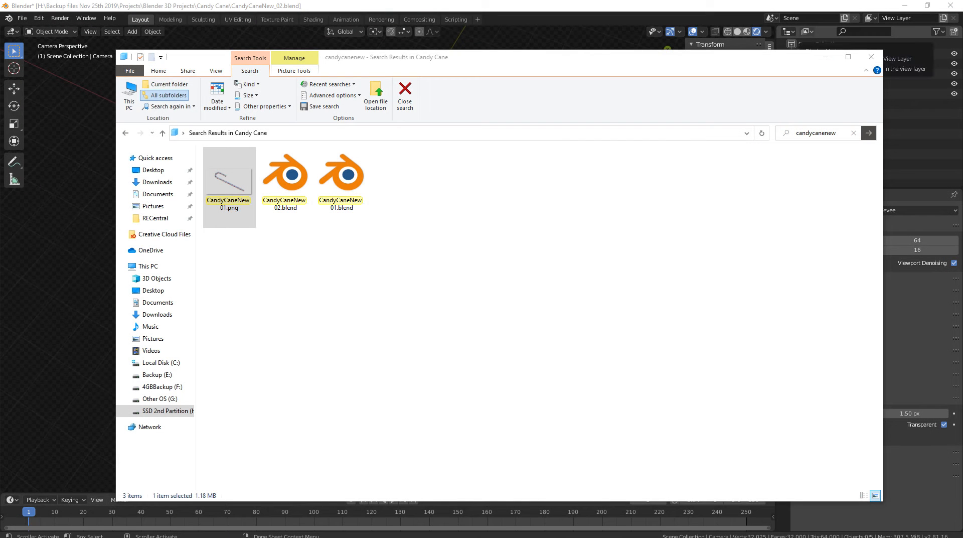
click(229, 185)
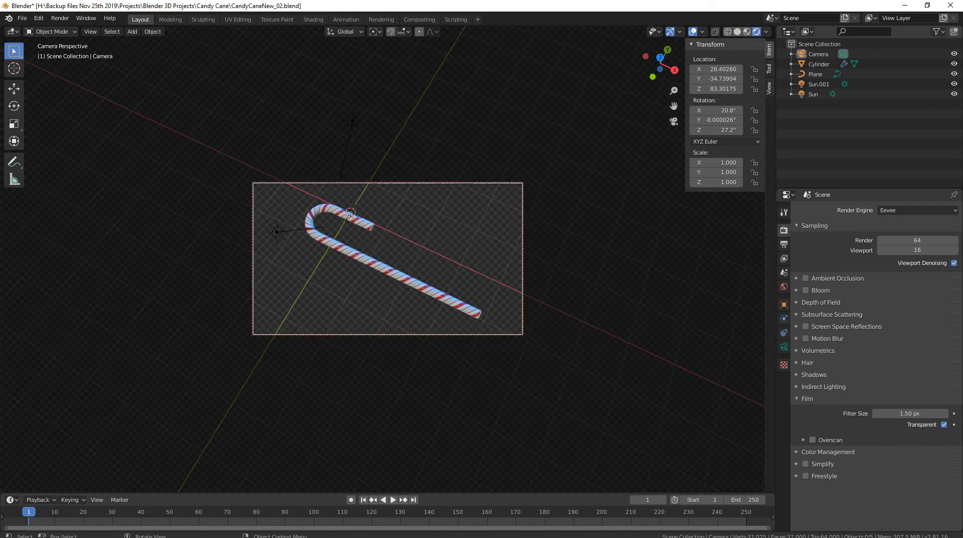
Turn off Lock Camera to View and orbit out of the camera view.
click(769, 89)
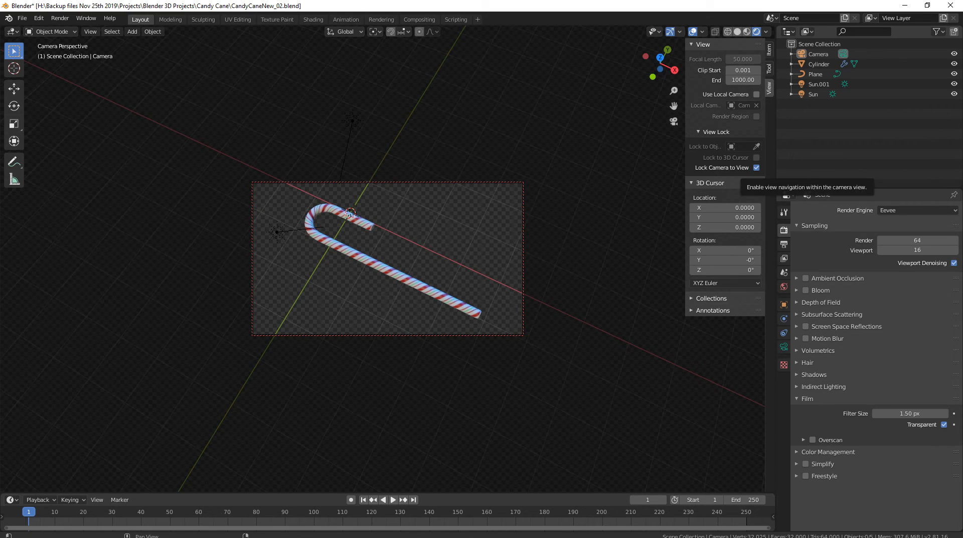
click(755, 168)
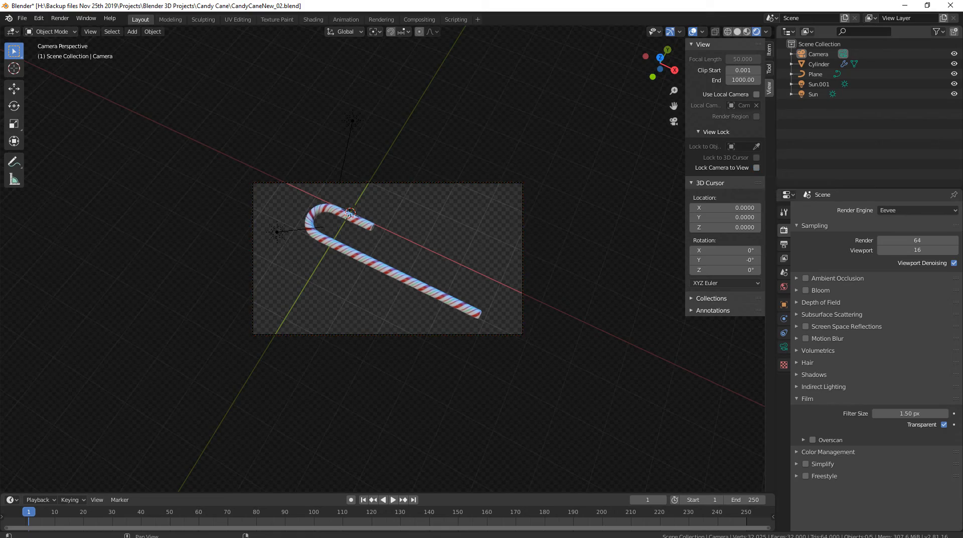
mouse_move(547, 250)
middle_down()
mouse_move(496, 200)
mouse_move(503, 156)
mouse_move(470, 220)
mouse_move(446, 226)
mouse_move(442, 244)
mouse_move(480, 231)
mouse_move(511, 251)
middle_up()
Switch the viewport to Material Preview shading and set its environment lighting to strength 1.327 and background 0.332.
click(746, 32)
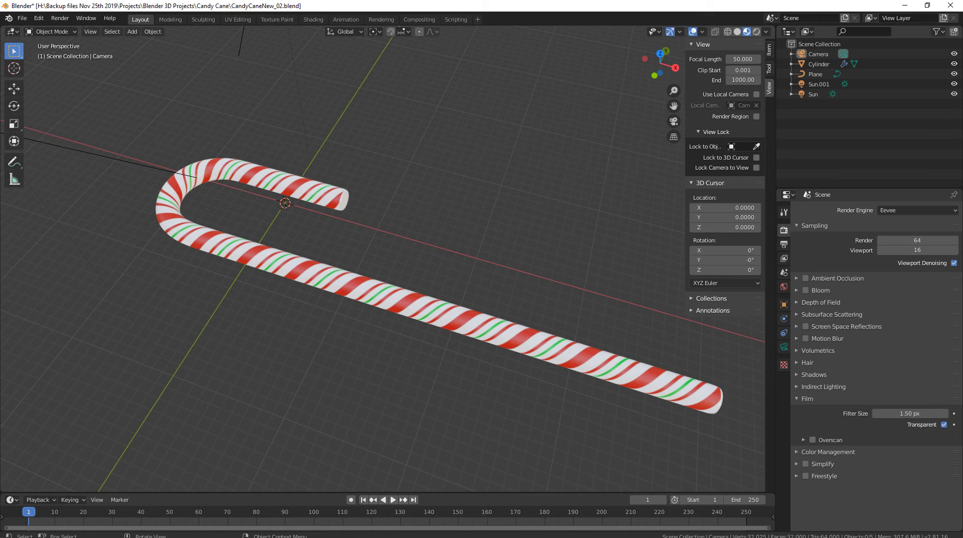
click(765, 32)
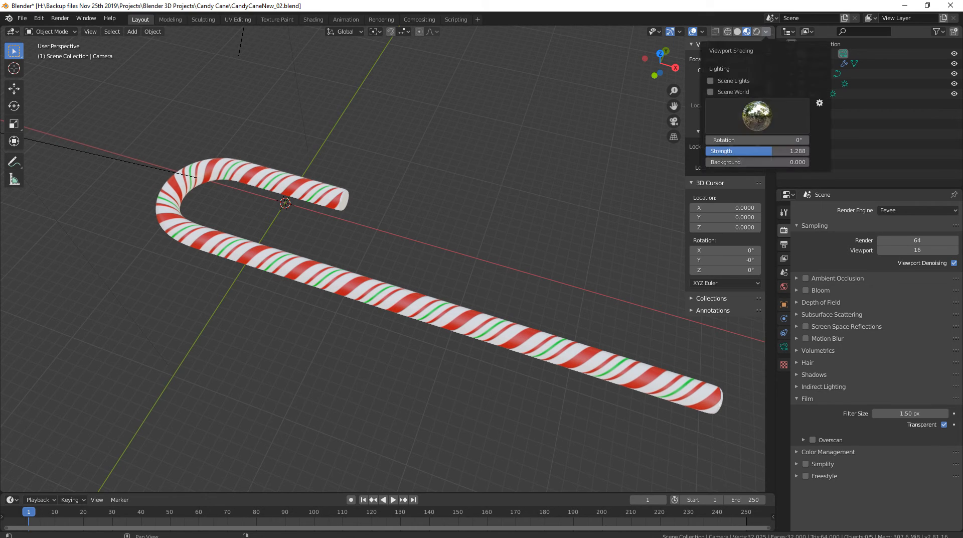
mouse_move(772, 151)
mouse_down()
mouse_move(782, 151)
mouse_move(772, 162)
mouse_up()
middle_drag(481, 250, 466, 218)
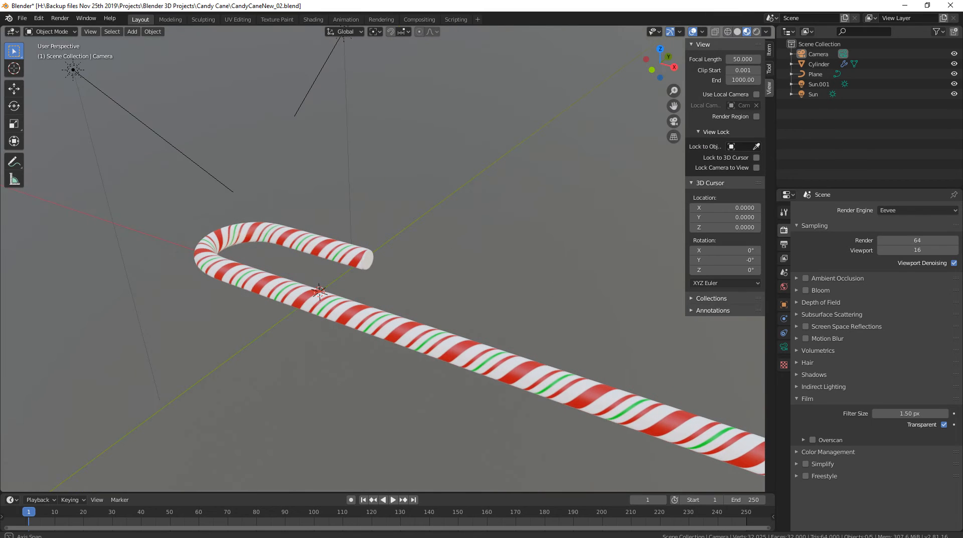
middle_drag(401, 250, 373, 281)
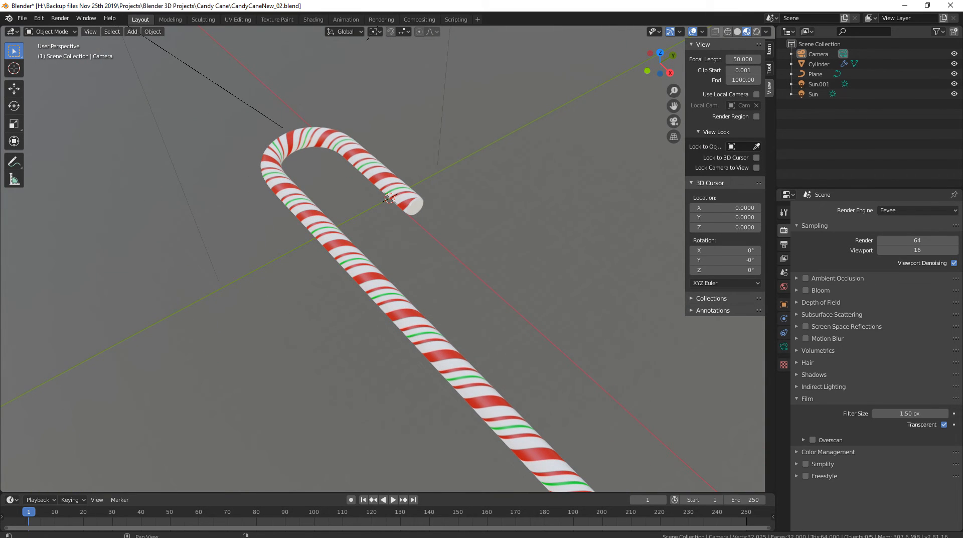
Lower the preview environment's strength slightly and bring the whole candy cane into view.
click(766, 31)
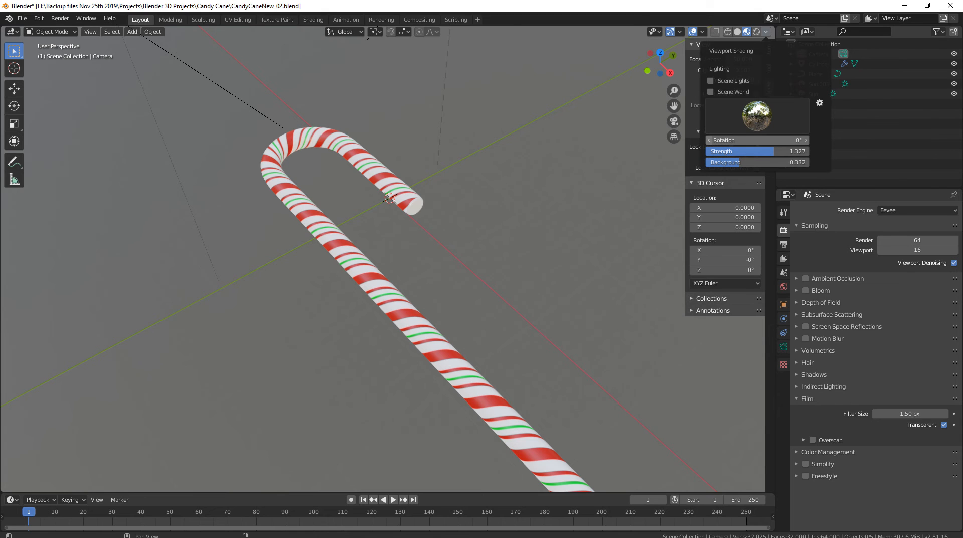
drag(774, 151, 761, 151)
mouse_move(547, 226)
middle_down()
mouse_move(561, 220)
mouse_move(557, 236)
mouse_move(574, 219)
mouse_move(577, 190)
mouse_move(573, 243)
middle_up()
scroll(557, 235, down, 3)
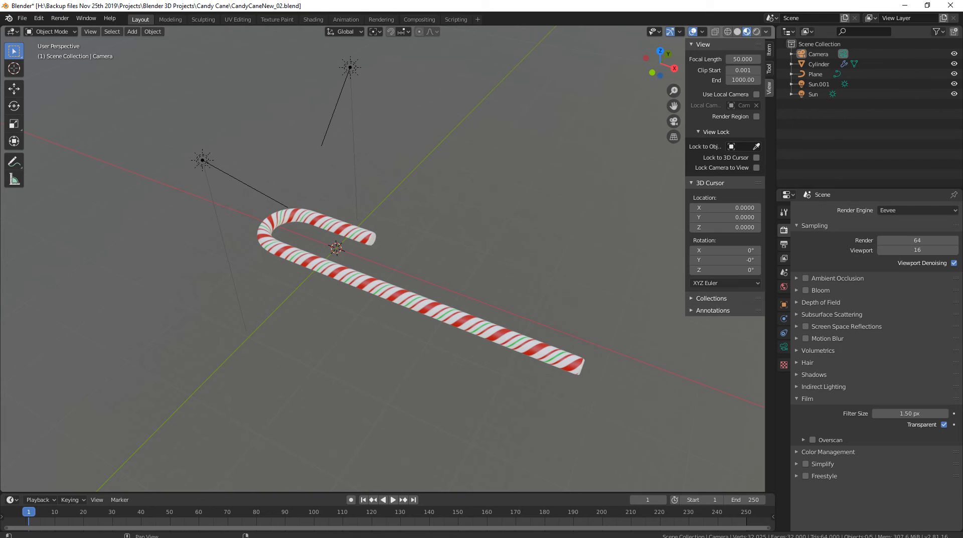
Enable both Scene Lights and Scene World for the Material Preview lighting.
click(765, 31)
click(710, 92)
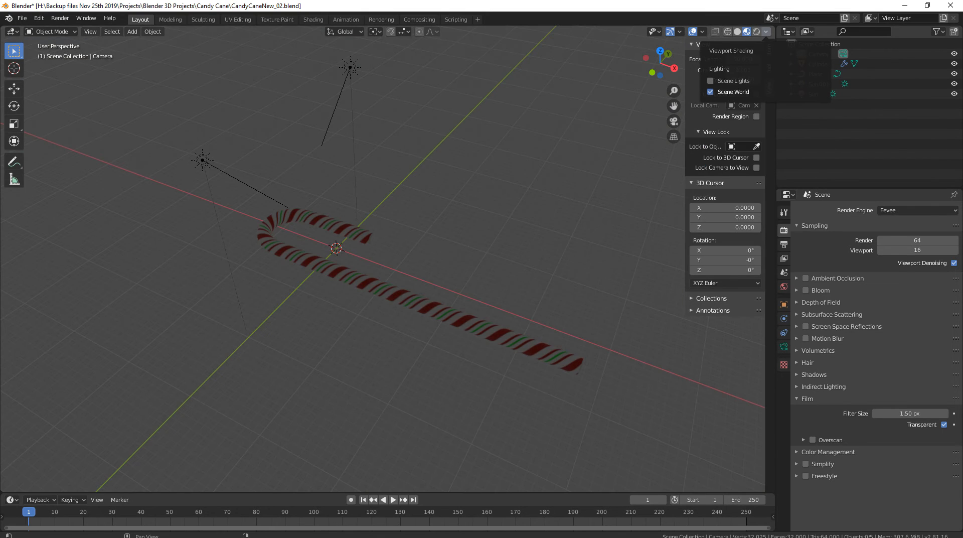
click(711, 92)
click(710, 81)
click(711, 92)
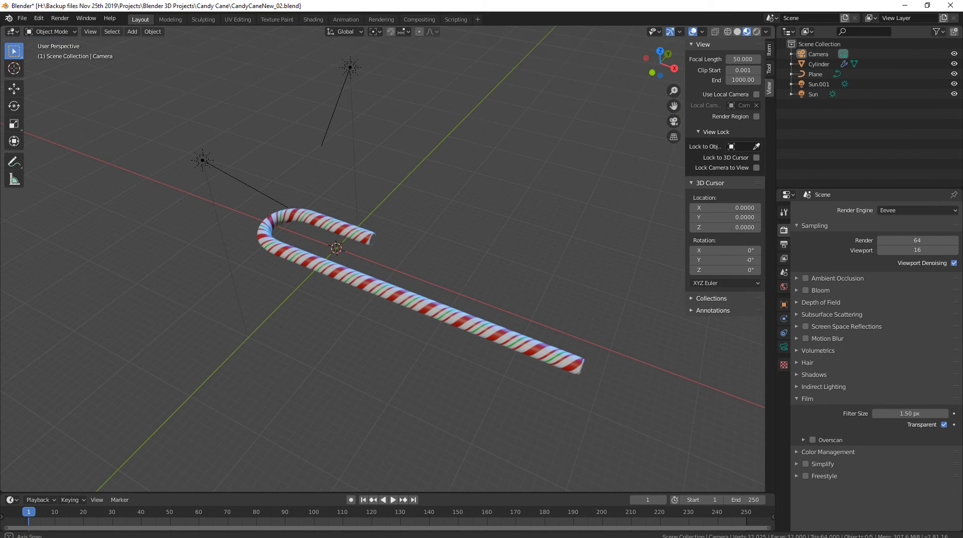
Examine the candy cane's shading under the scene lighting from several angles and distances, with the cane selected.
middle_drag(401, 275, 368, 279)
scroll(425, 255, up, 1)
scroll(425, 255, up, 1)
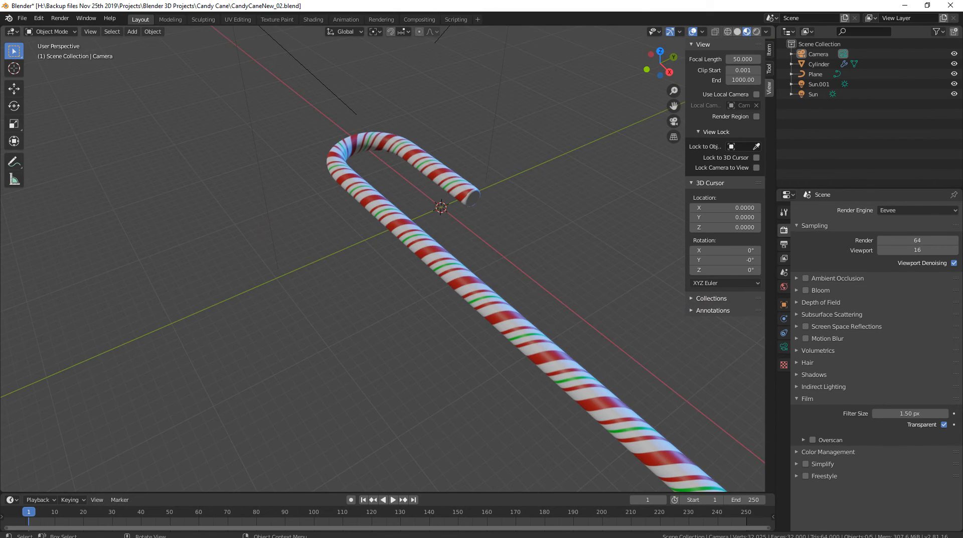
click(766, 31)
middle_drag(451, 250, 470, 247)
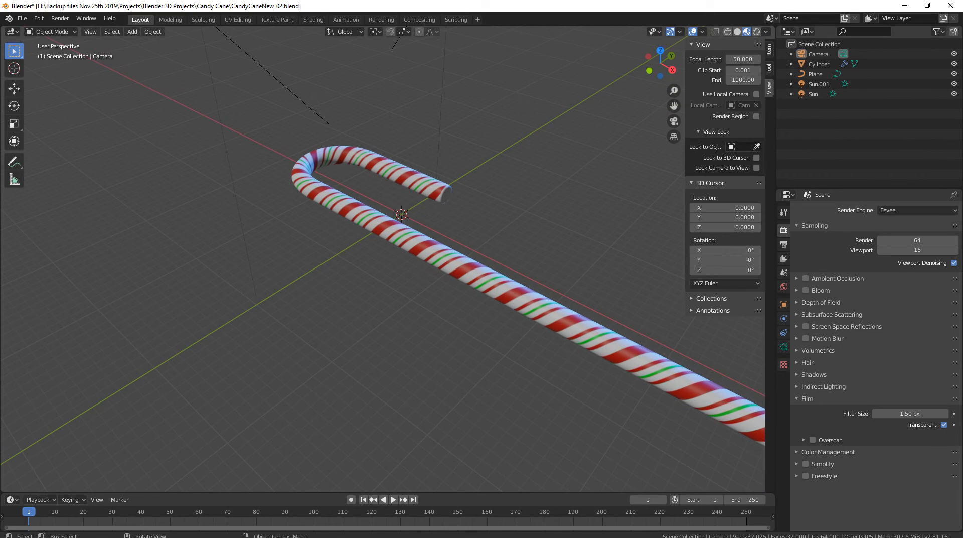
scroll(383, 259, up, 2)
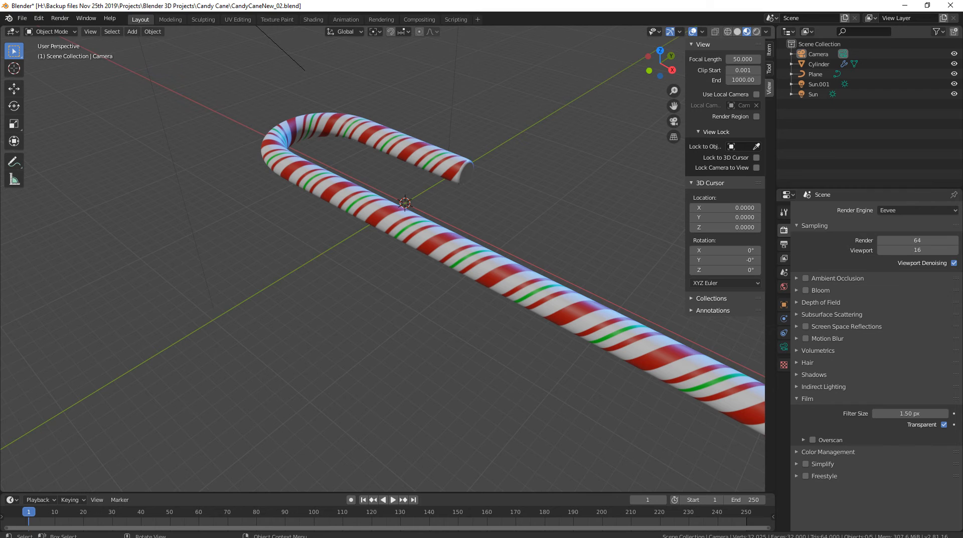
click(435, 242)
middle_drag(382, 258, 395, 269)
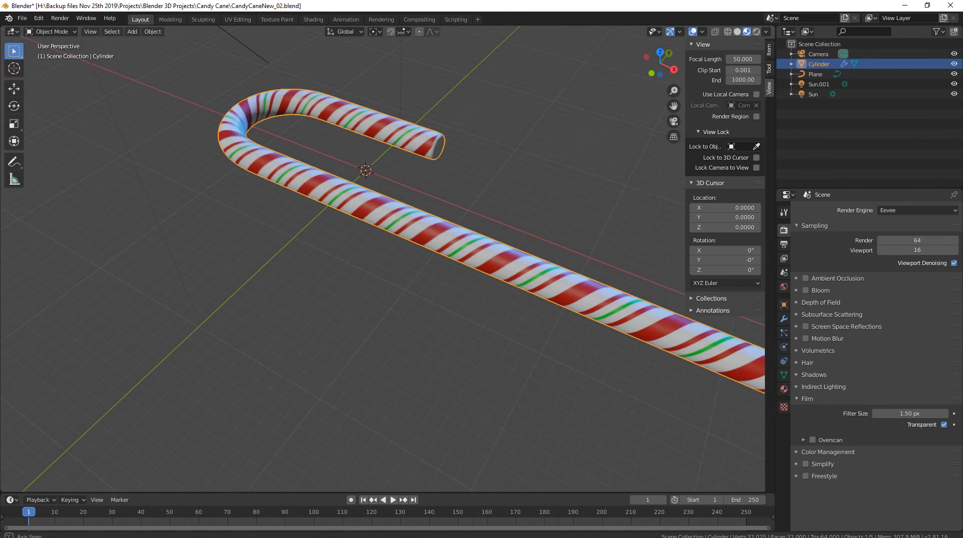
scroll(395, 269, down, 3)
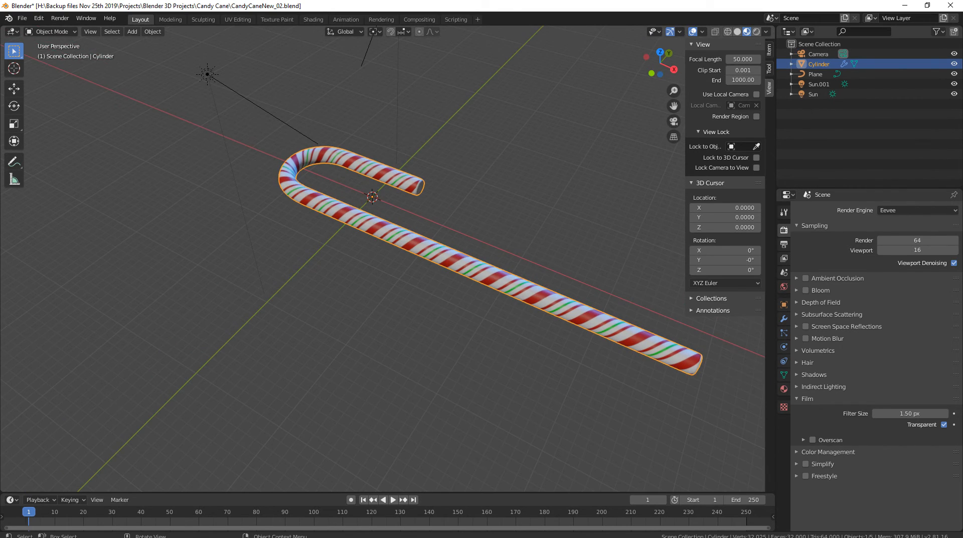
Add a mesh plane at the origin and scale it up so it extends beyond the candy cane's hook on all sides.
key(shift+a)
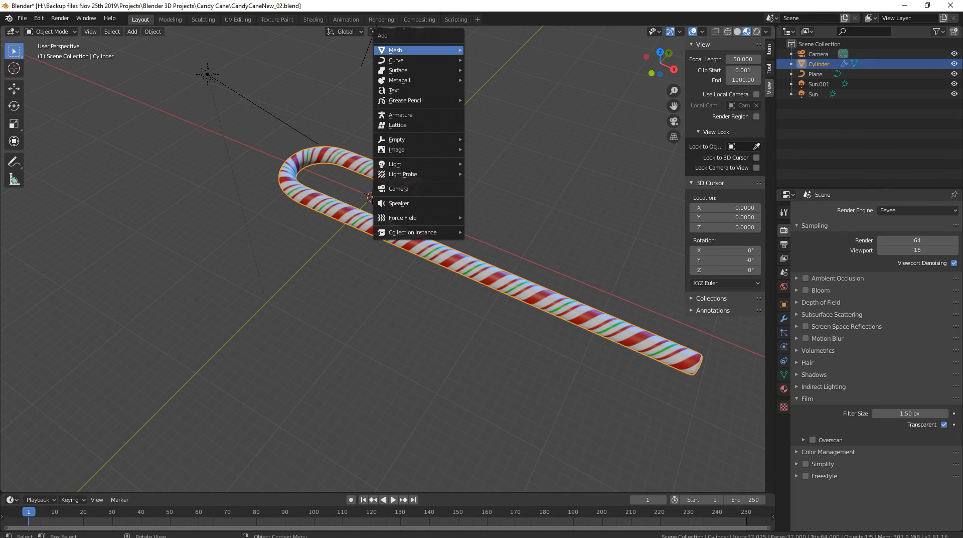
mouse_move(396, 50)
click(484, 49)
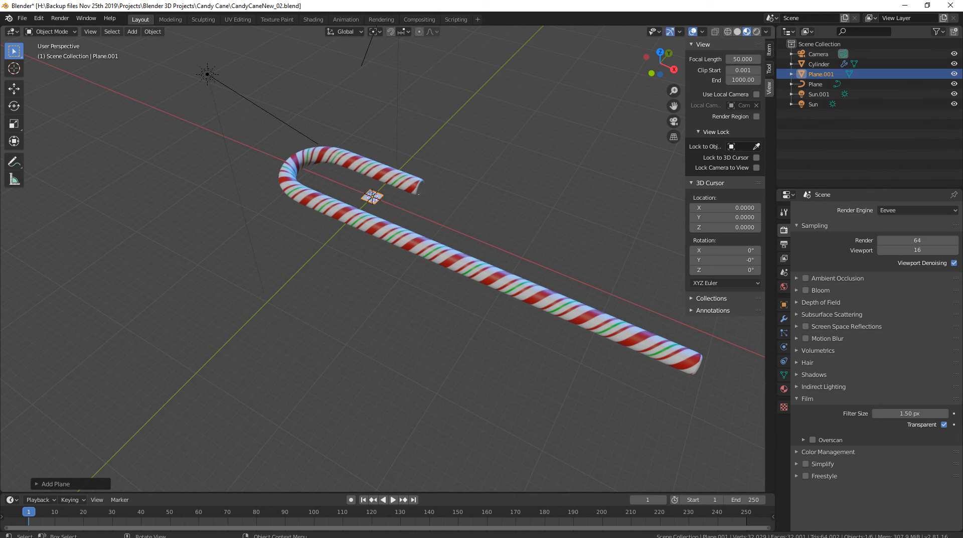
key(s)
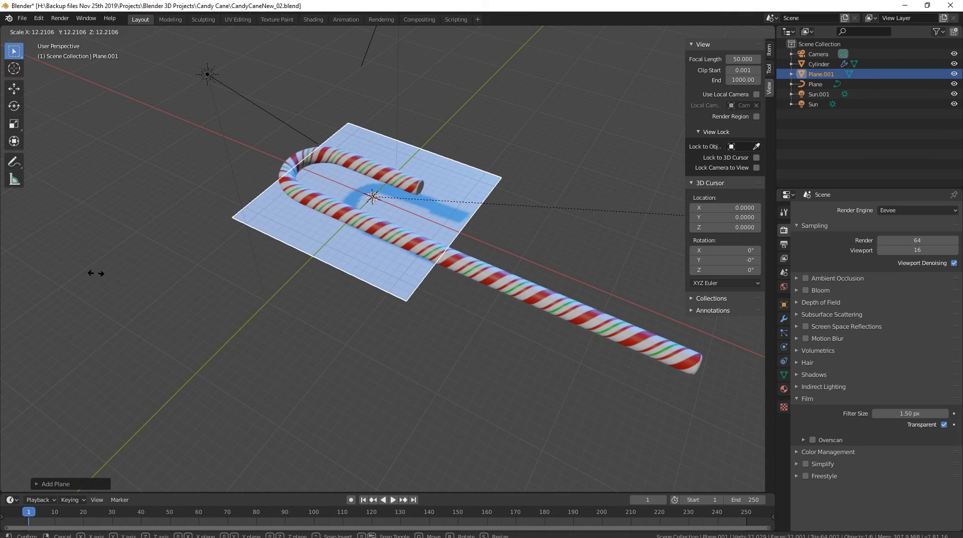
click(500, 296)
middle_drag(501, 296, 530, 307)
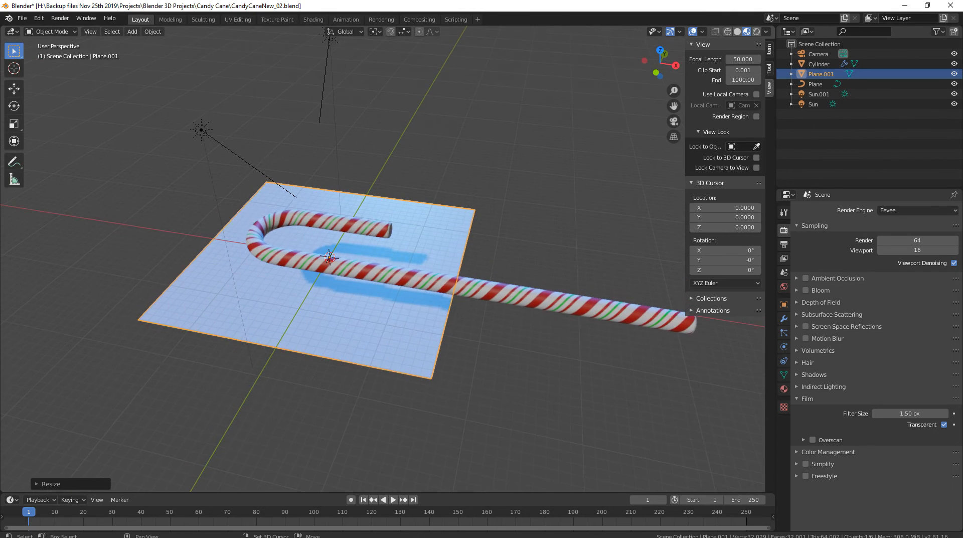
Create a new material for the plane and name it Metal, leaving its base color without a texture.
click(784, 389)
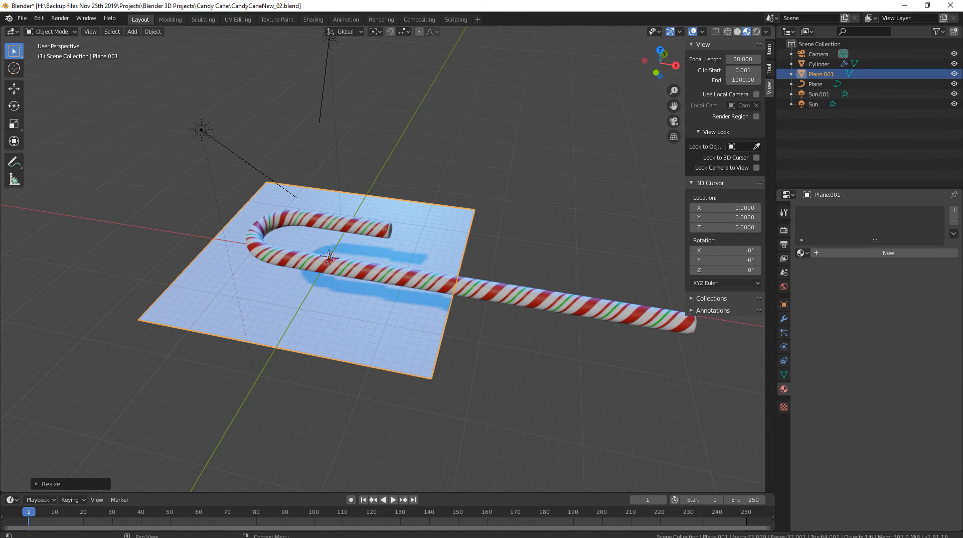
click(888, 252)
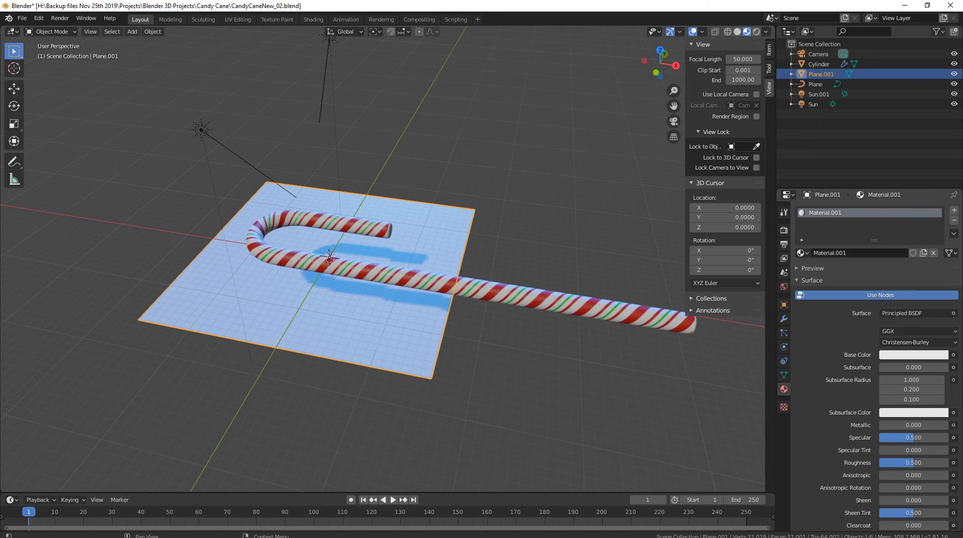
double_click(825, 212)
click(954, 355)
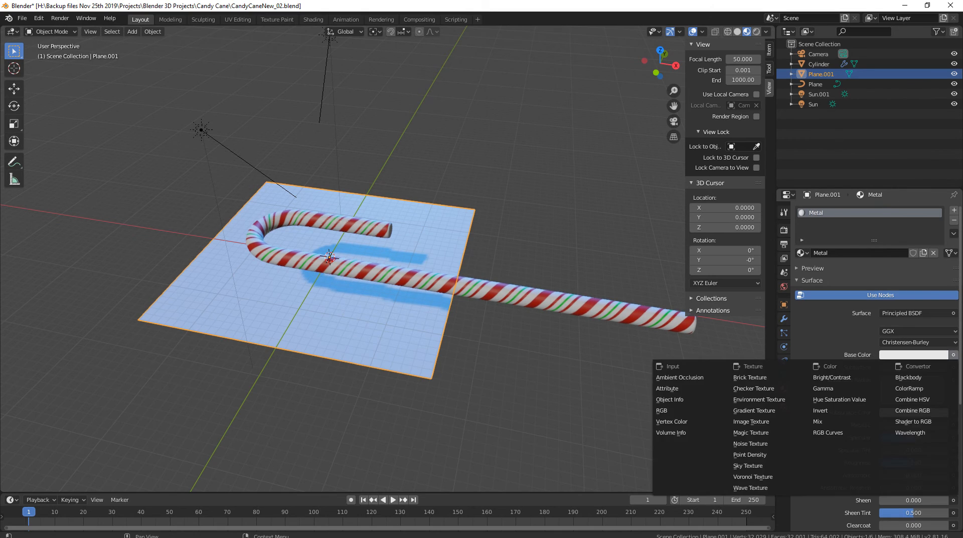
key(Escape)
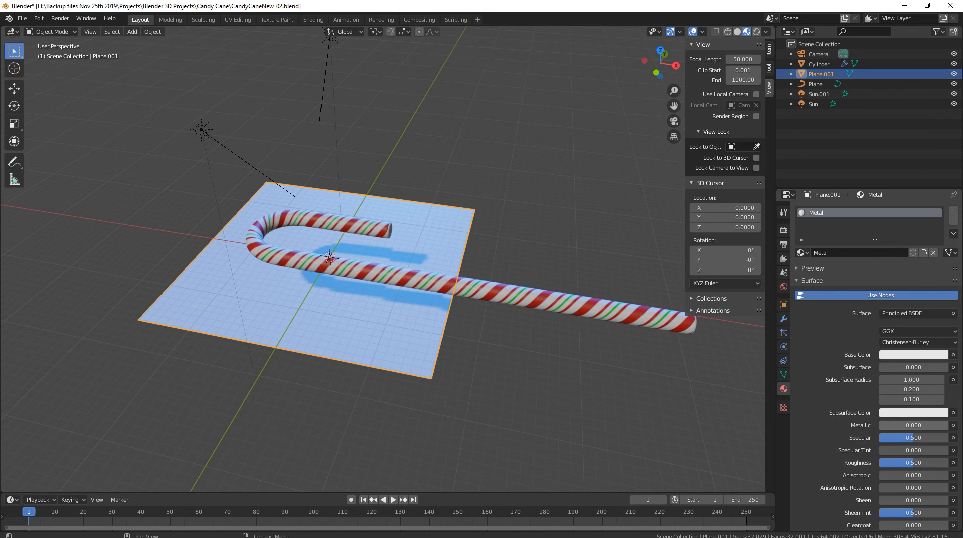
Set the Metal material's metallic to 0.943, specular to 0.057 and roughness to 0.
scroll(913, 424, down, 2)
mouse_move(887, 384)
mouse_down()
mouse_move(952, 385)
mouse_move(897, 397)
mouse_move(885, 423)
mouse_up()
mouse_move(526, 281)
middle_down()
mouse_move(502, 325)
mouse_move(524, 354)
middle_up()
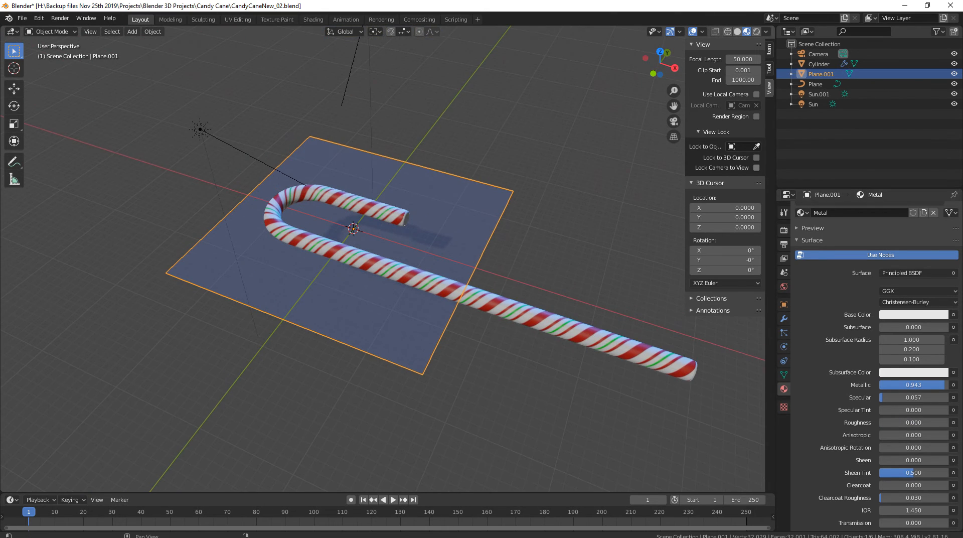
scroll(372, 259, down, 2)
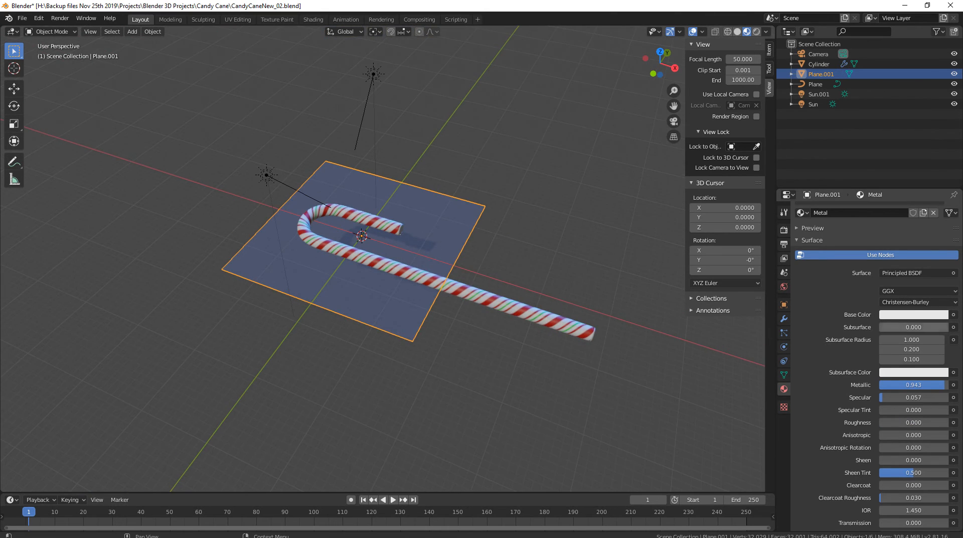
scroll(913, 341, up, 2)
scroll(373, 259, down, 2)
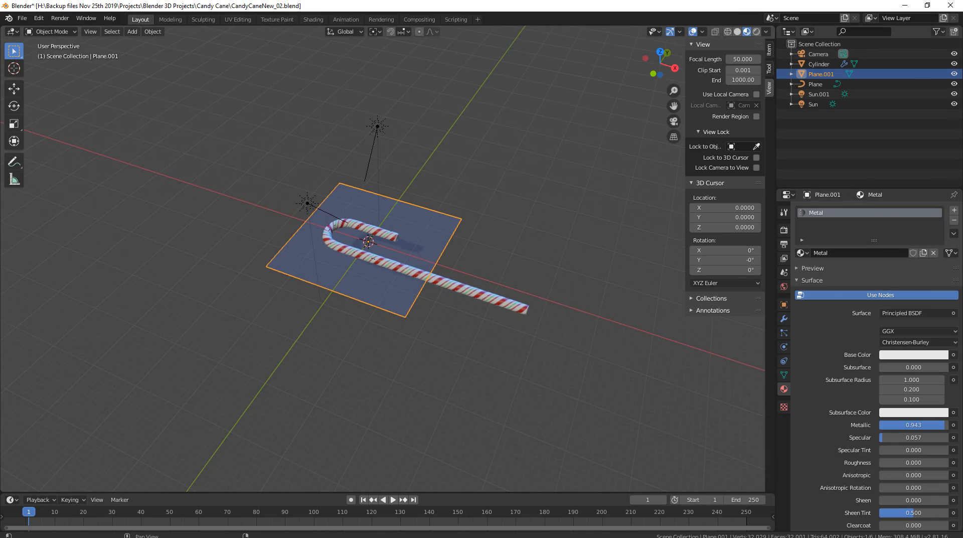
Switch the viewport to Rendered shading and set the Metal material's specular to 0.493 and roughness to 0.064.
click(756, 31)
mouse_move(502, 281)
middle_down()
mouse_move(522, 257)
mouse_move(501, 319)
mouse_move(516, 297)
middle_up()
mouse_move(883, 437)
mouse_down()
mouse_move(913, 437)
mouse_move(902, 463)
mouse_up()
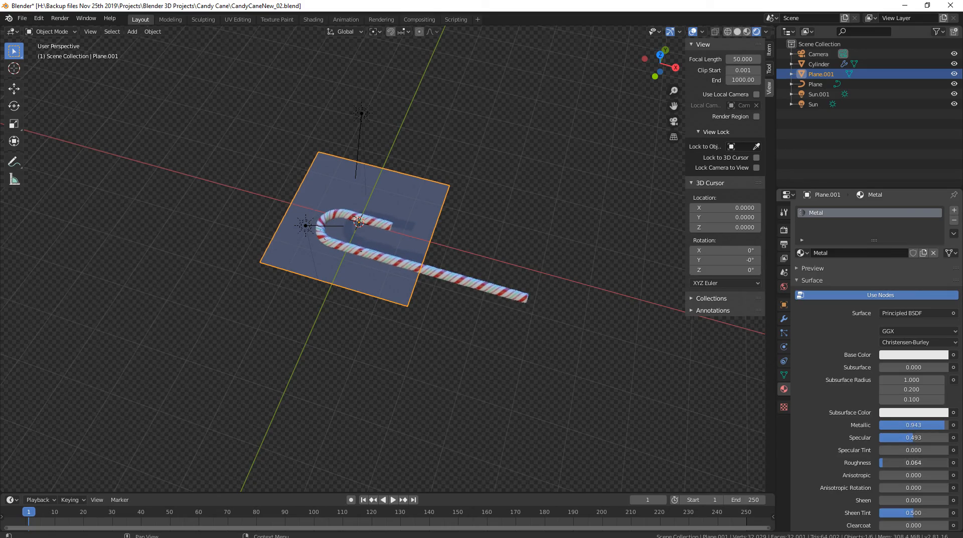
Switch the scene's render engine from Eevee to Cycles and inspect the candy cane's reflection on the metal plane up close.
middle_drag(551, 281, 417, 278)
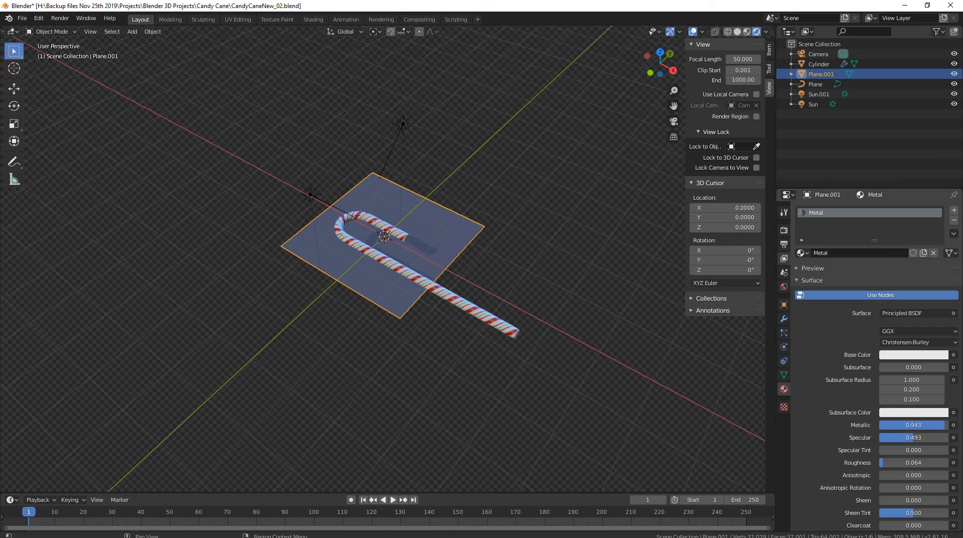
click(784, 230)
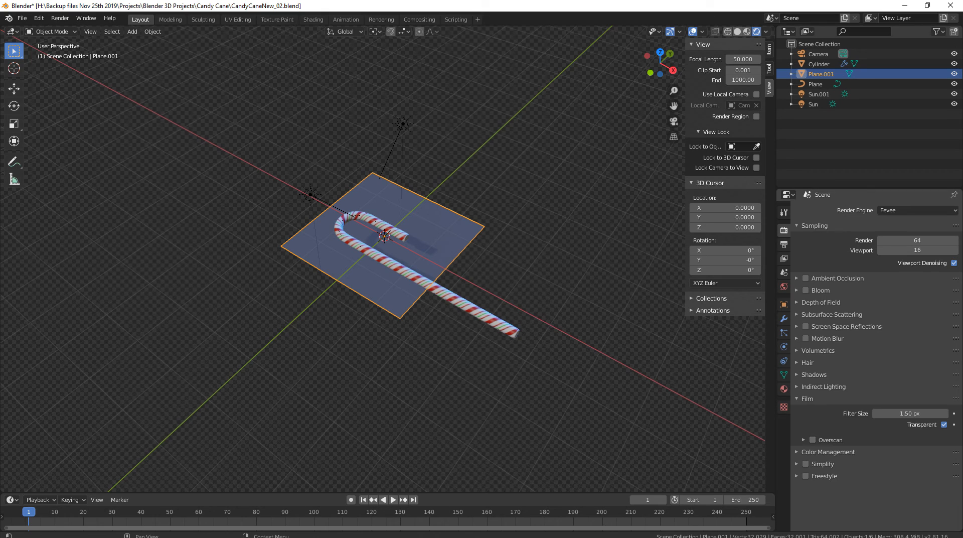
click(803, 439)
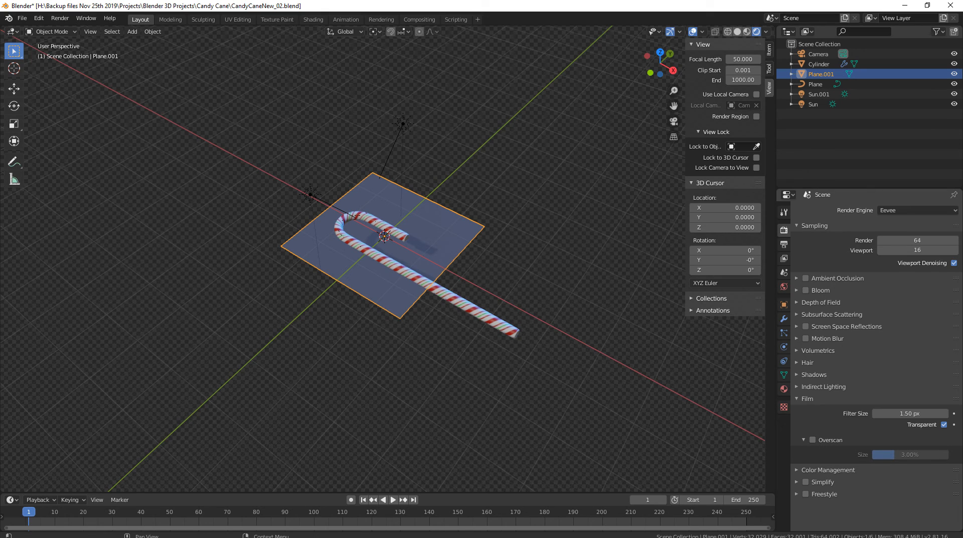
click(917, 210)
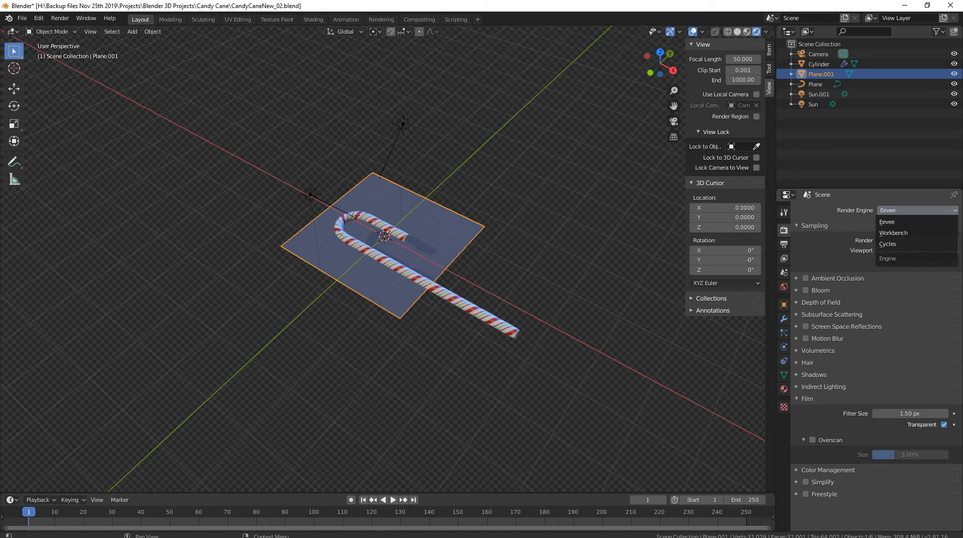
click(917, 210)
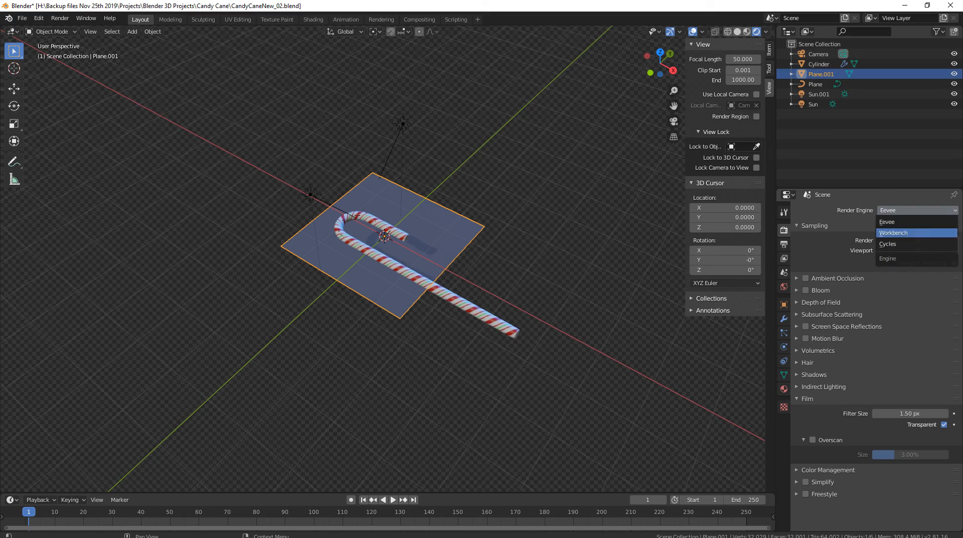
click(893, 244)
middle_drag(482, 226, 504, 232)
scroll(569, 278, up, 2)
scroll(569, 279, up, 1)
scroll(462, 232, up, 2)
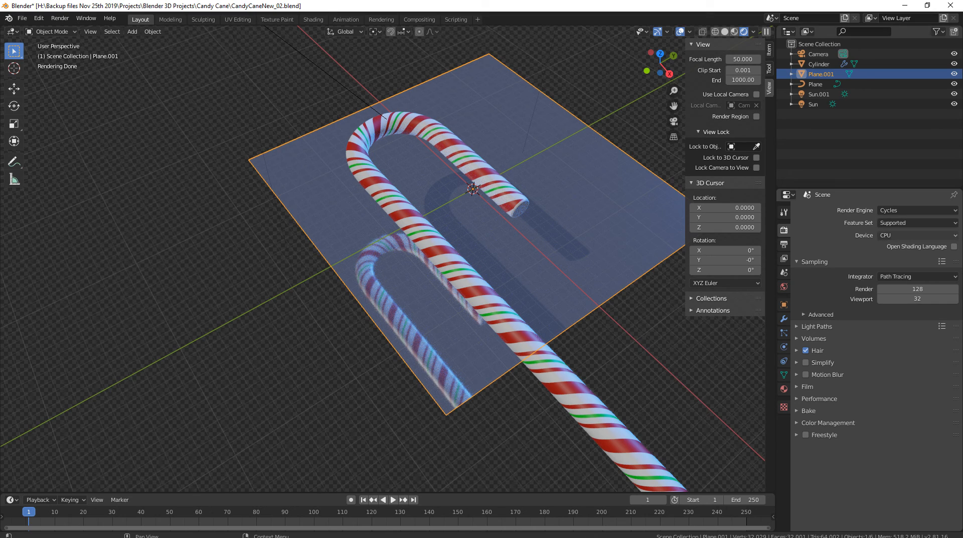
Set the Cycles render device to GPU Compute.
click(917, 234)
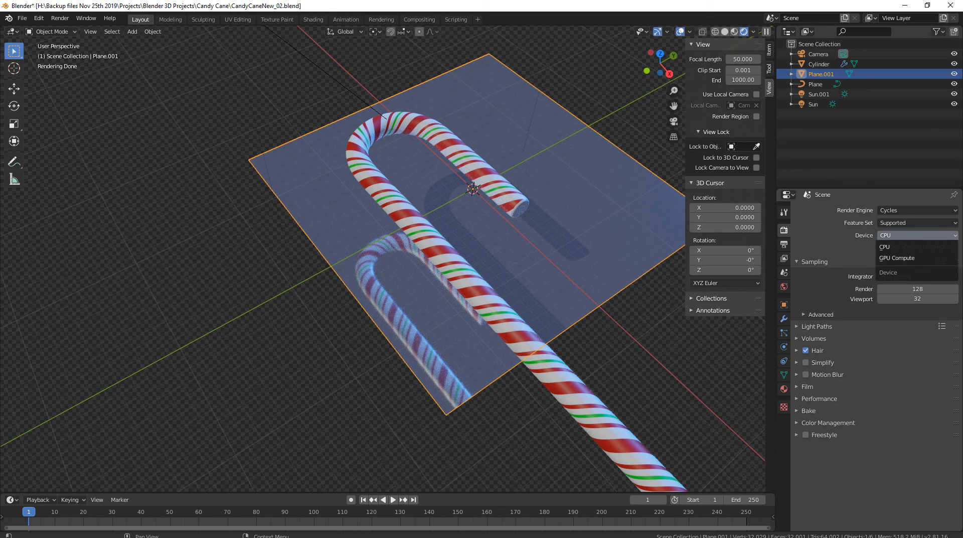
click(896, 257)
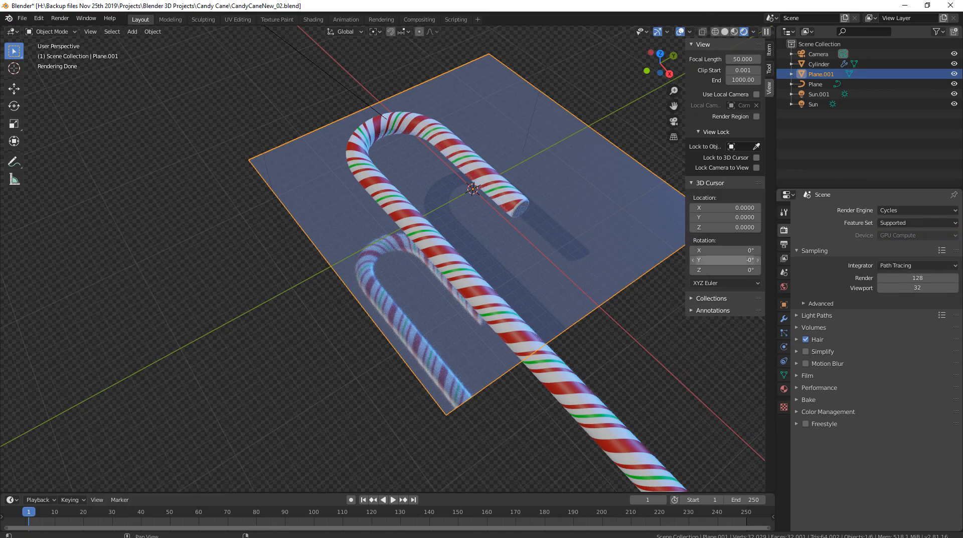
middle_drag(451, 281, 489, 291)
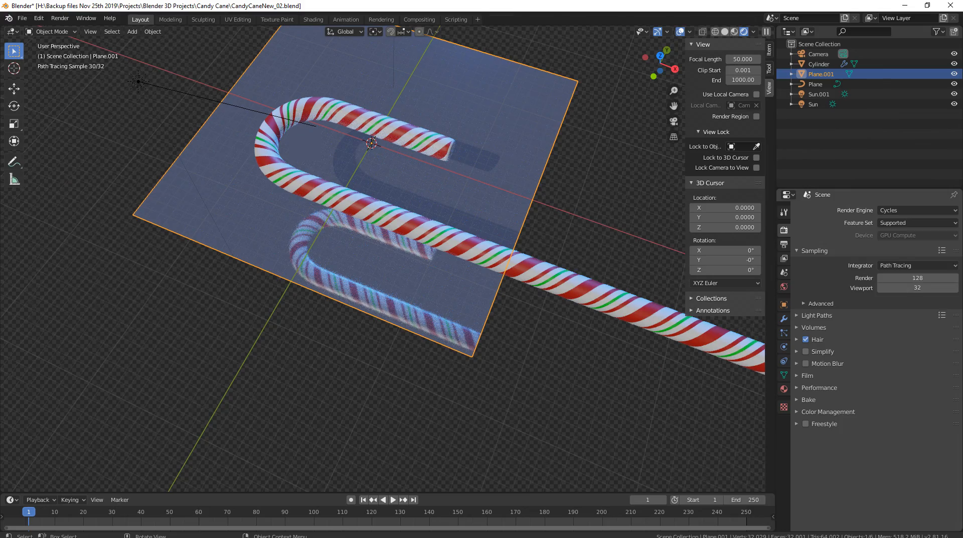
shift+middle_drag(431, 240, 316, 320)
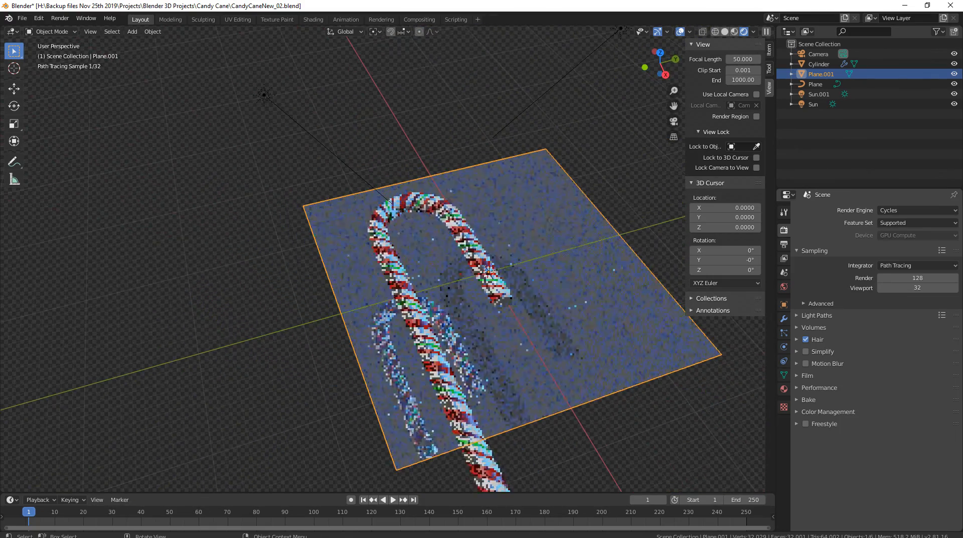
Render a still image of the candy cane on the metal plane, then close the render window.
click(60, 18)
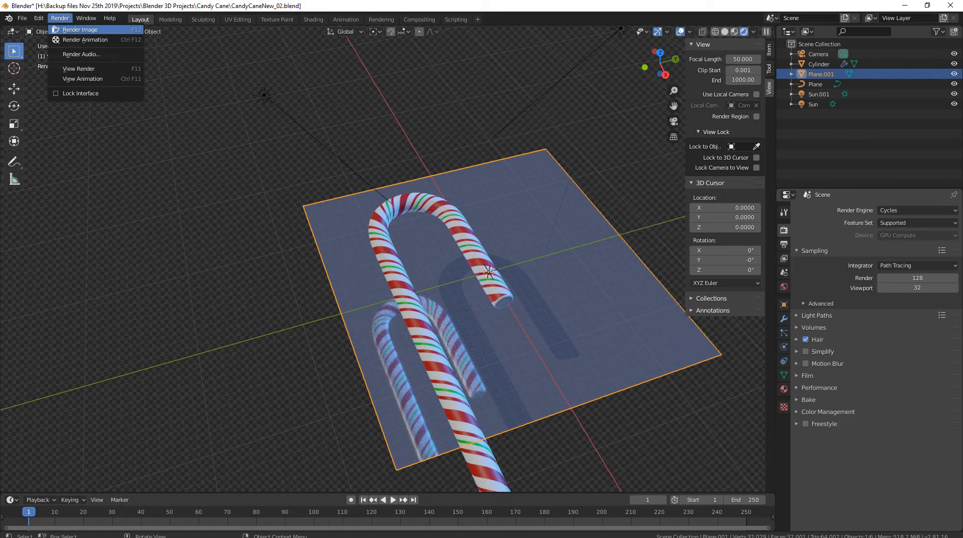
click(68, 29)
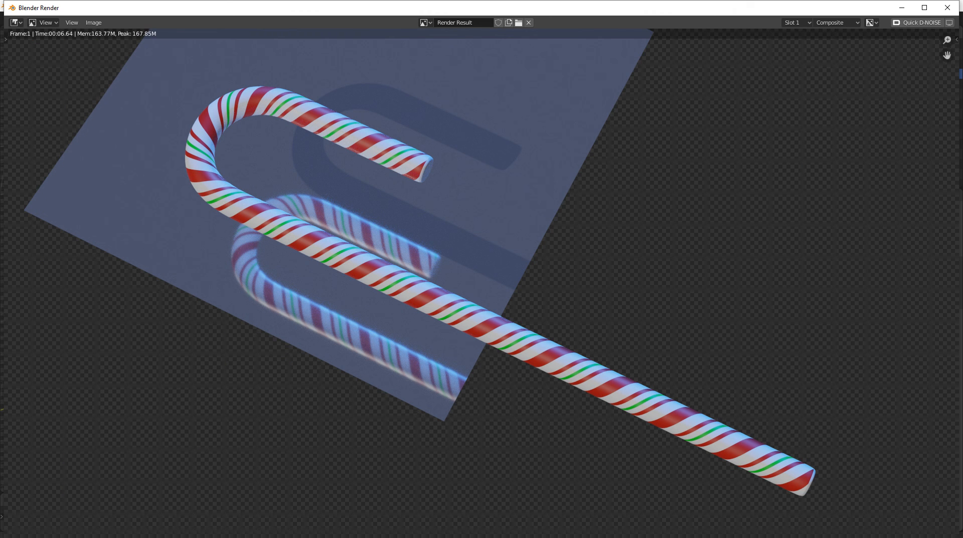
click(947, 8)
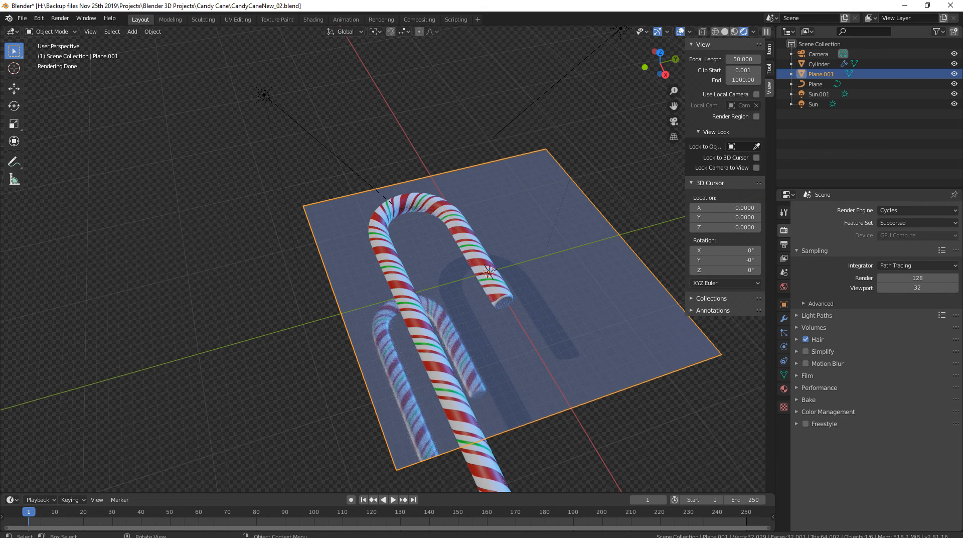
Examine the cane's reflection and shadow on the metal plane from several viewing angles.
middle_drag(431, 226, 557, 232)
scroll(432, 281, down, 3)
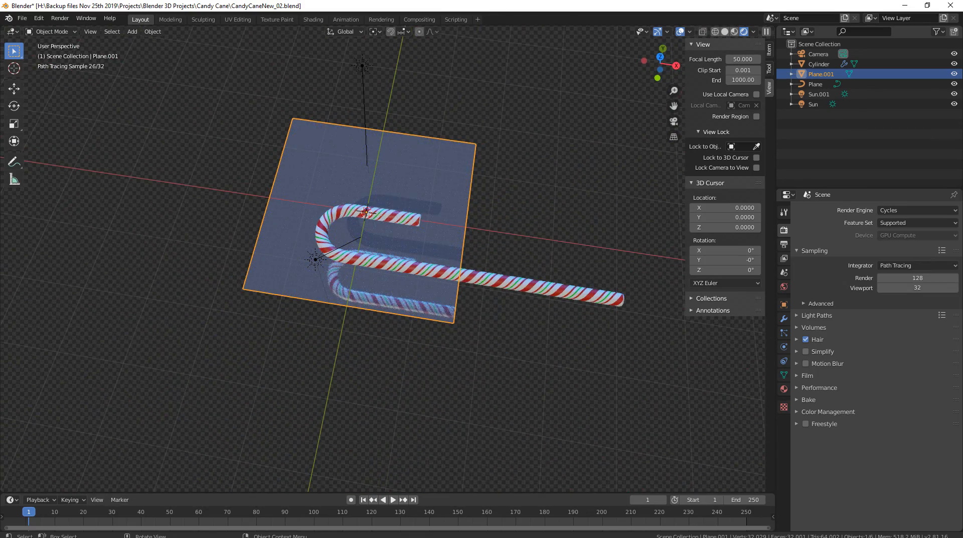
shift+middle_drag(451, 240, 418, 207)
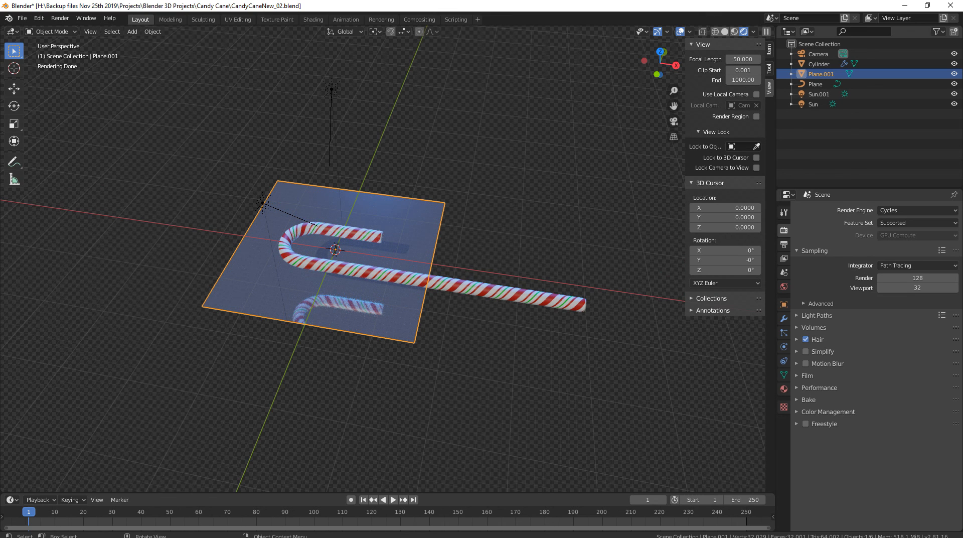
middle_drag(418, 207, 426, 185)
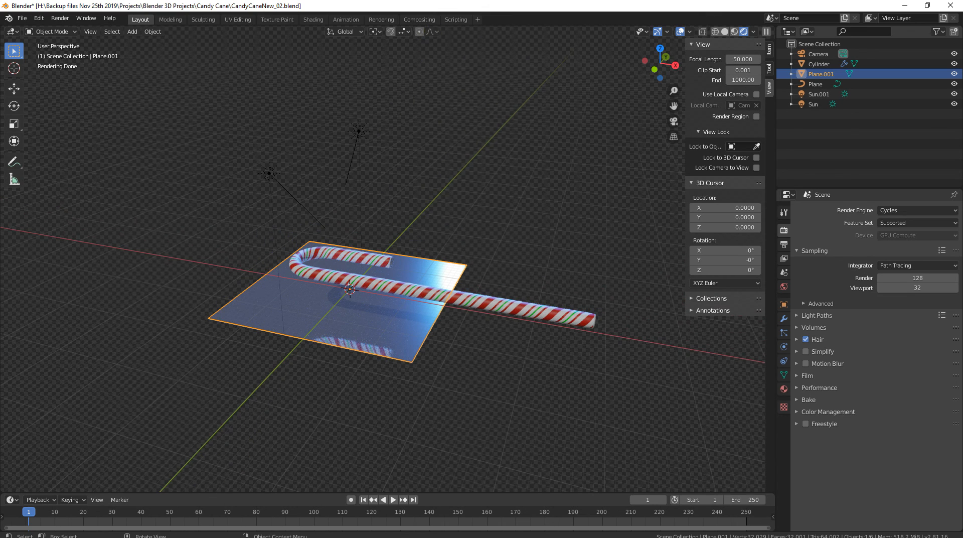
middle_drag(426, 200, 401, 227)
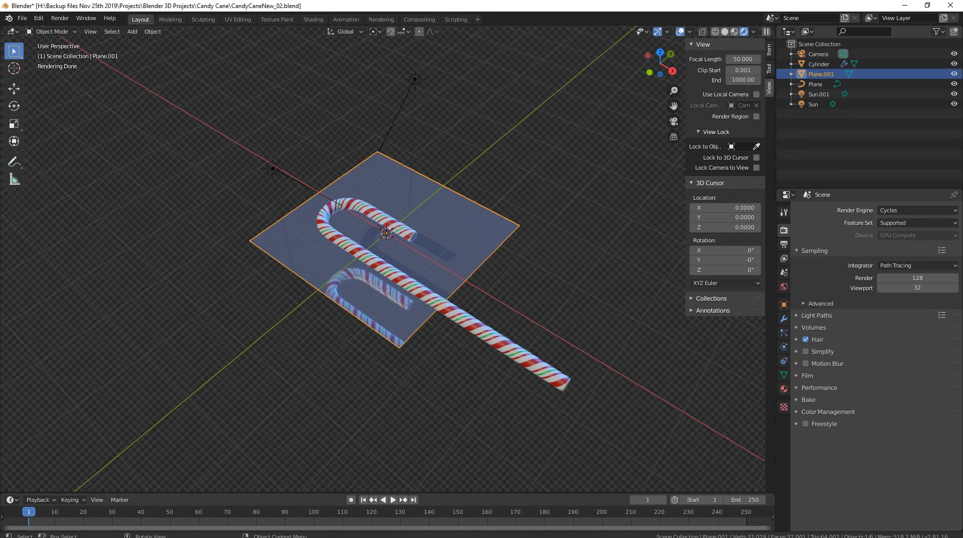
middle_drag(401, 228, 419, 249)
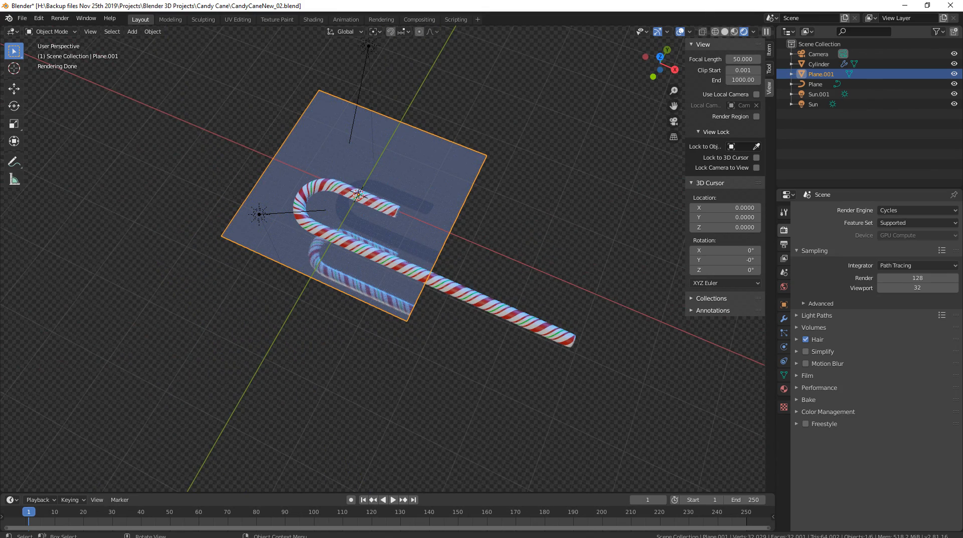